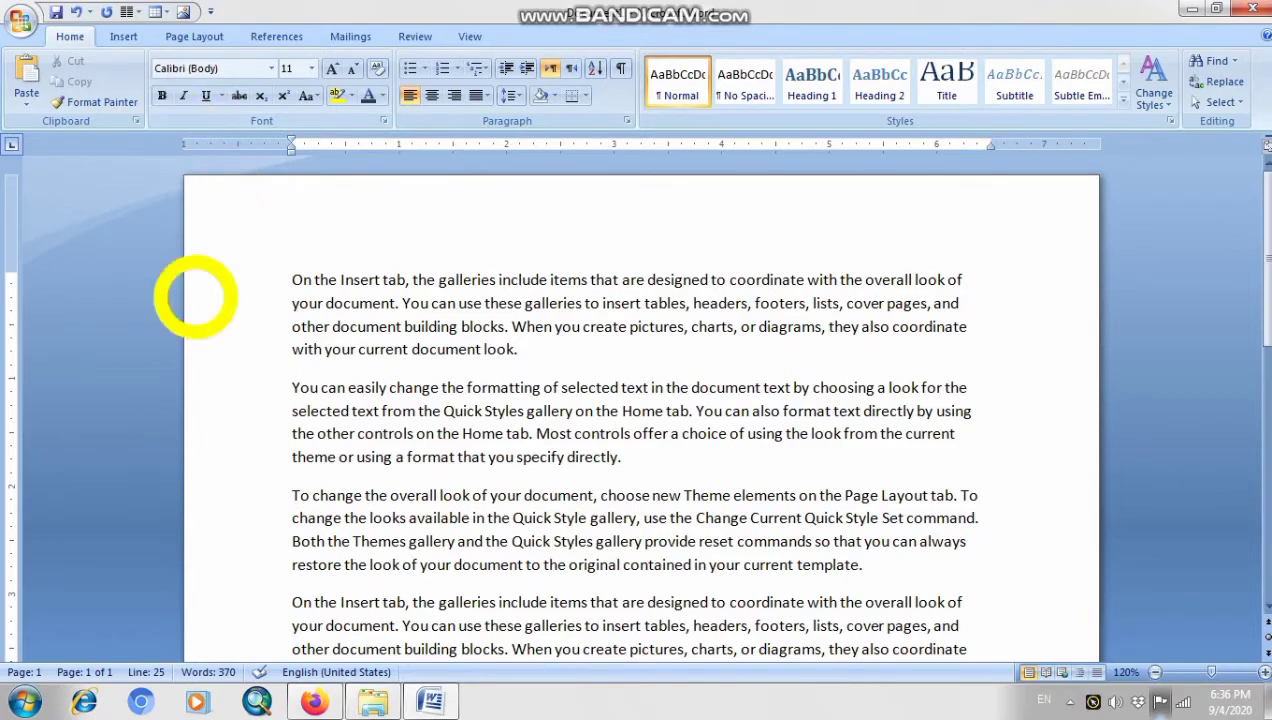
scroll(726, 540, down, 3)
scroll(729, 538, down, 4)
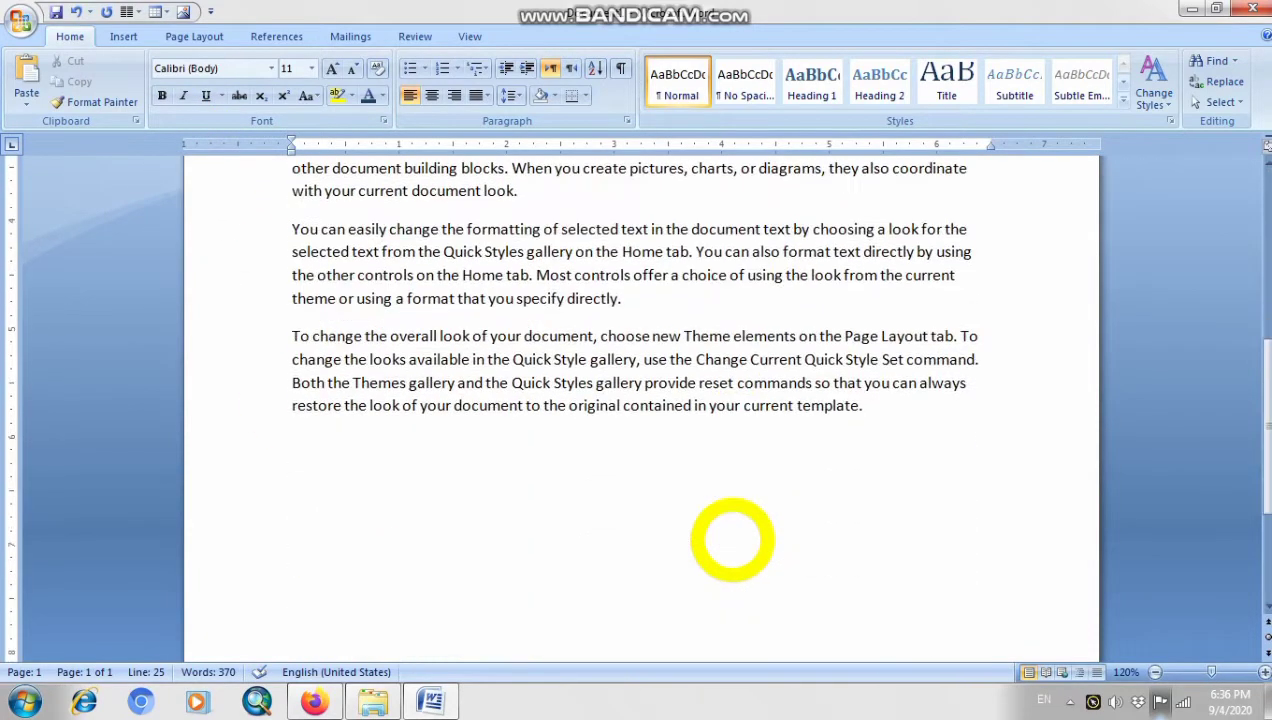
scroll(975, 530, up, 5)
scroll(630, 495, up, 3)
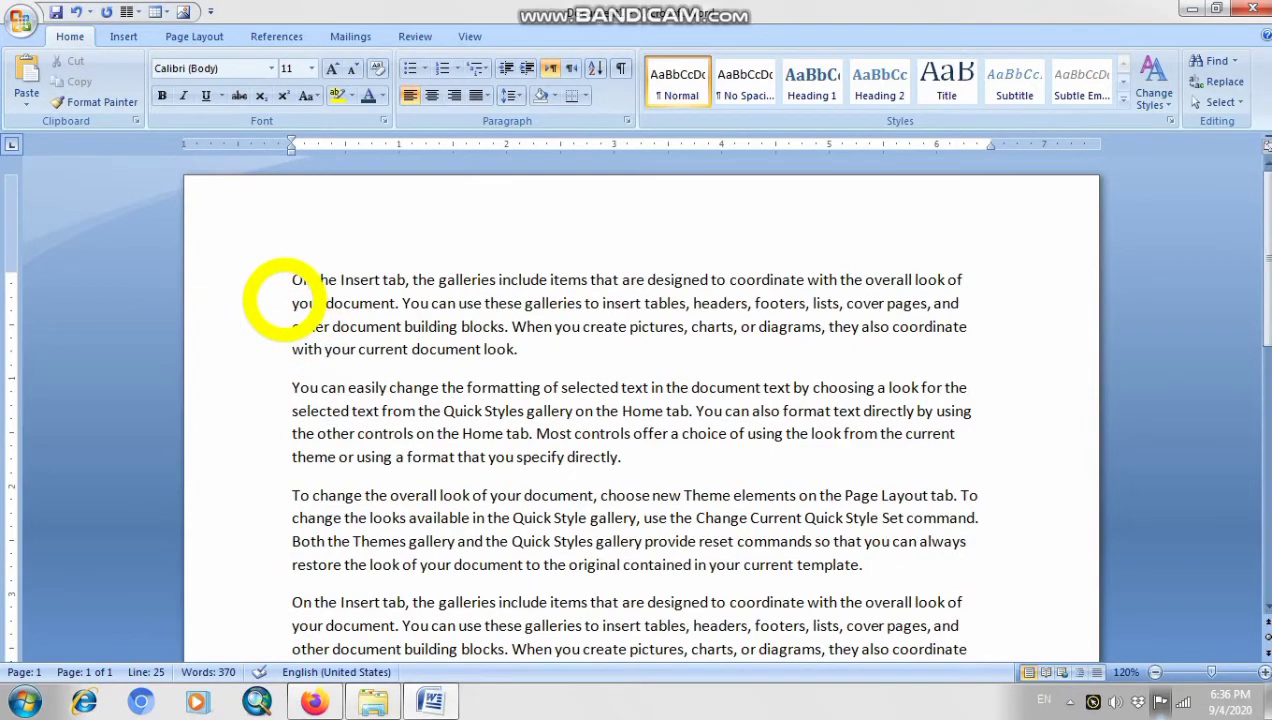
scroll(327, 397, down, 8)
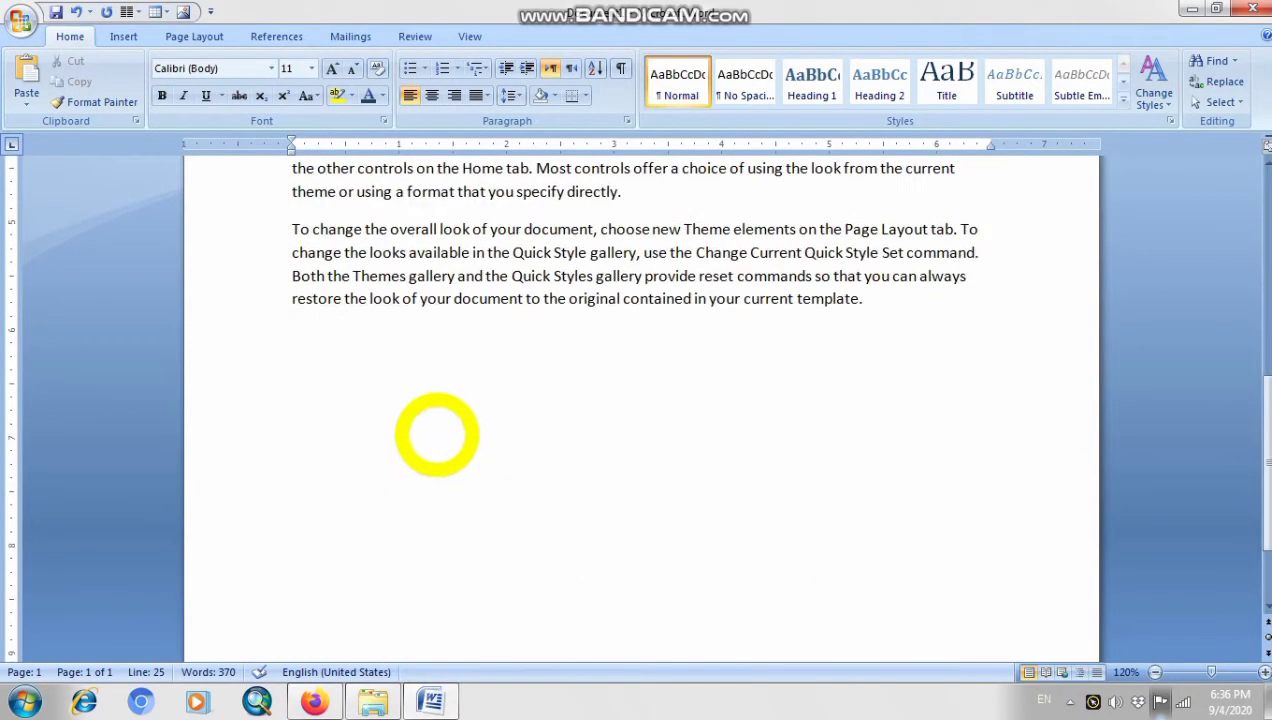
scroll(1055, 553, up, 8)
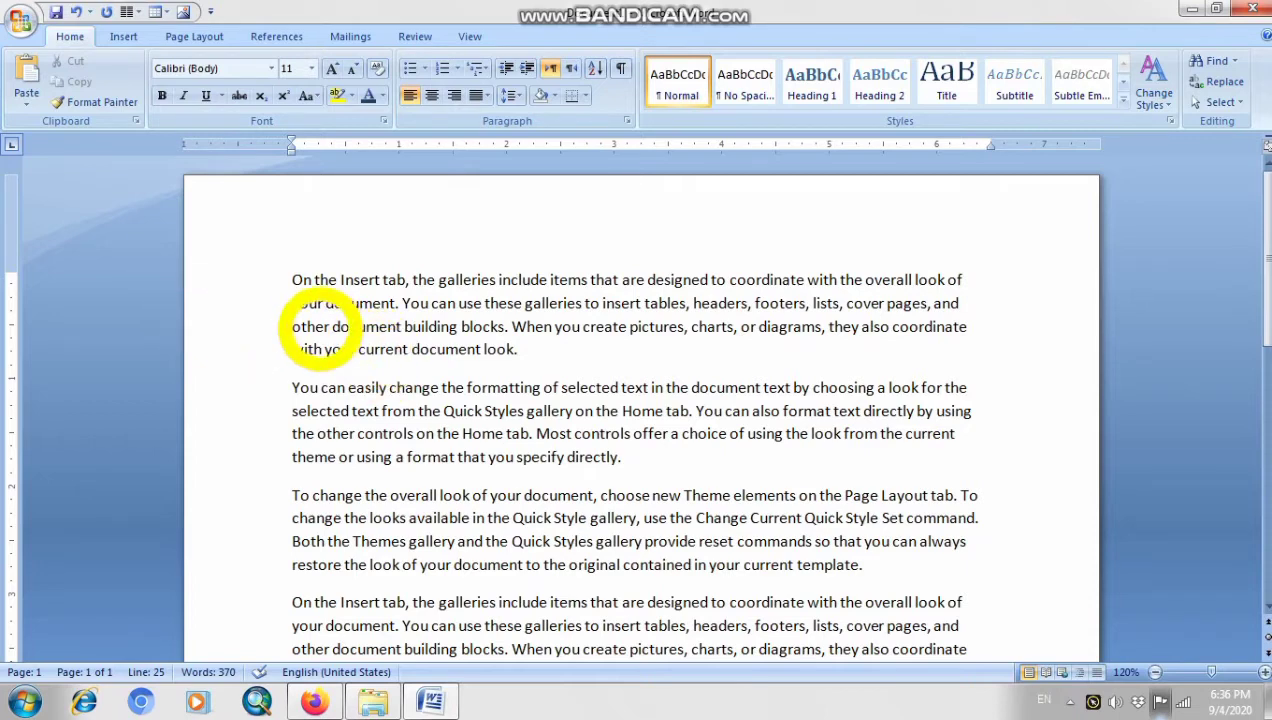
drag(292, 281, 556, 360)
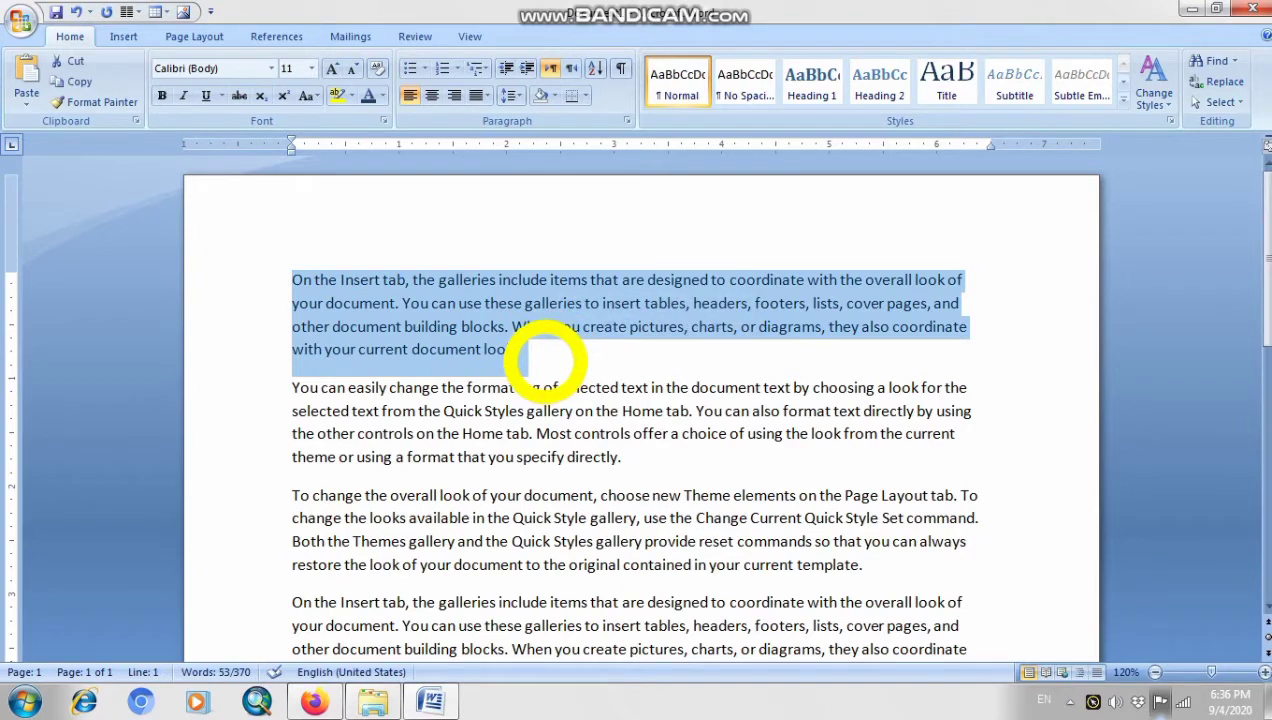
click(372, 700)
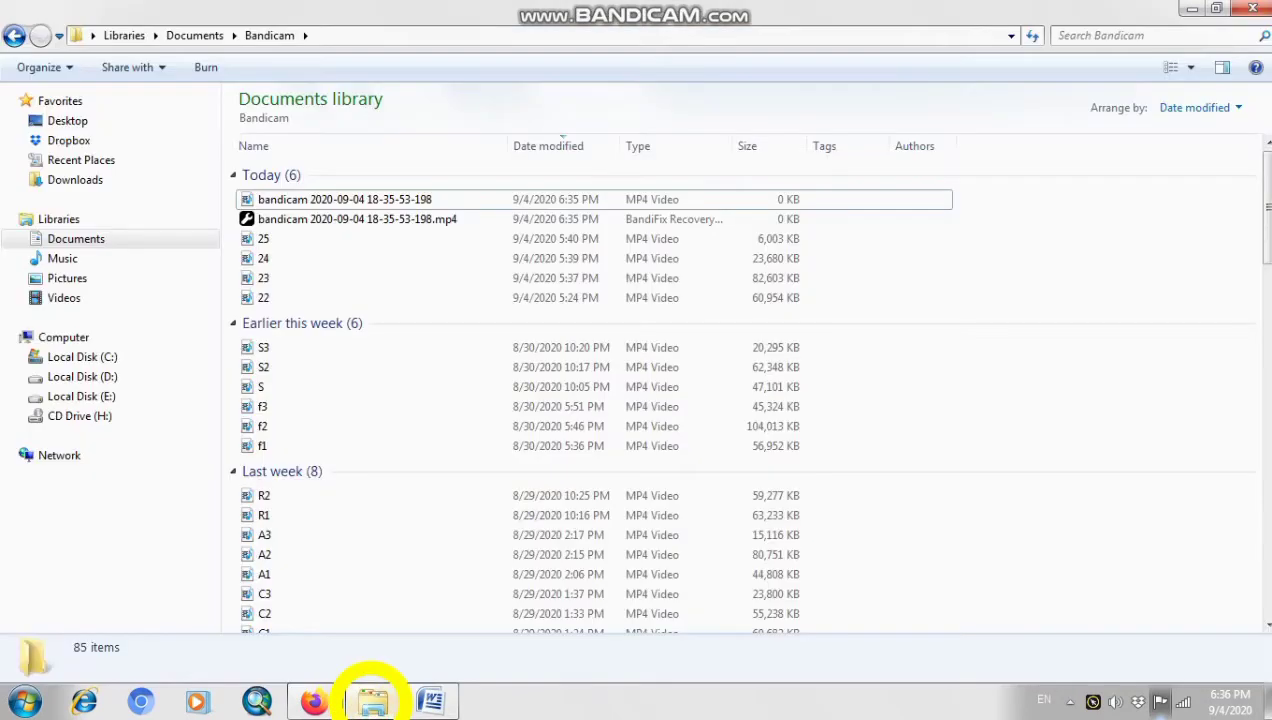
click(372, 700)
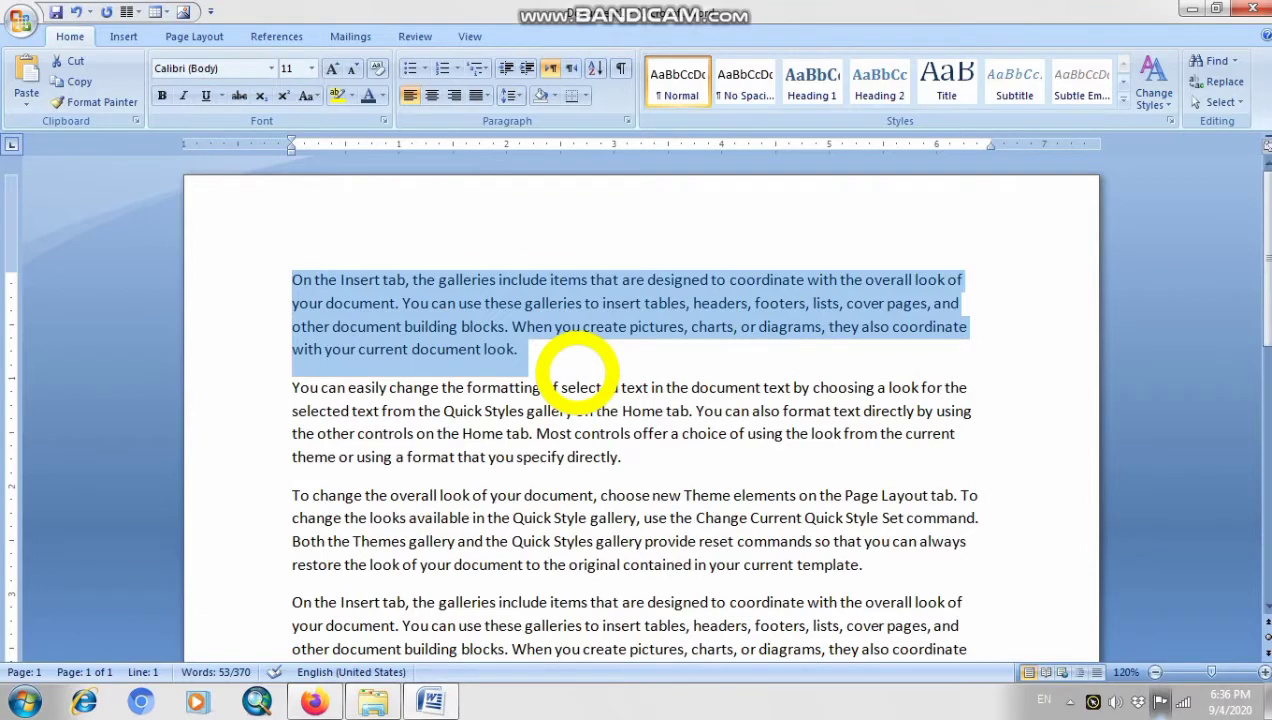
click(288, 280)
drag(290, 280, 289, 280)
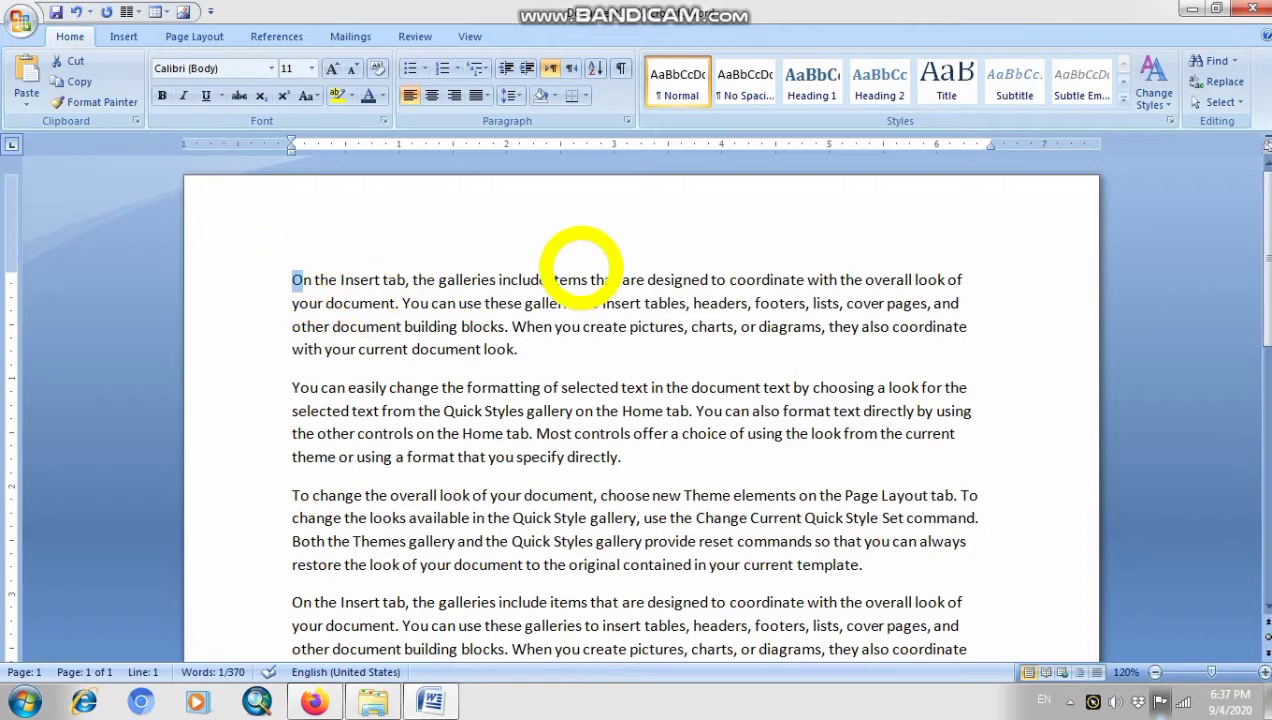
click(552, 352)
drag(552, 350, 304, 284)
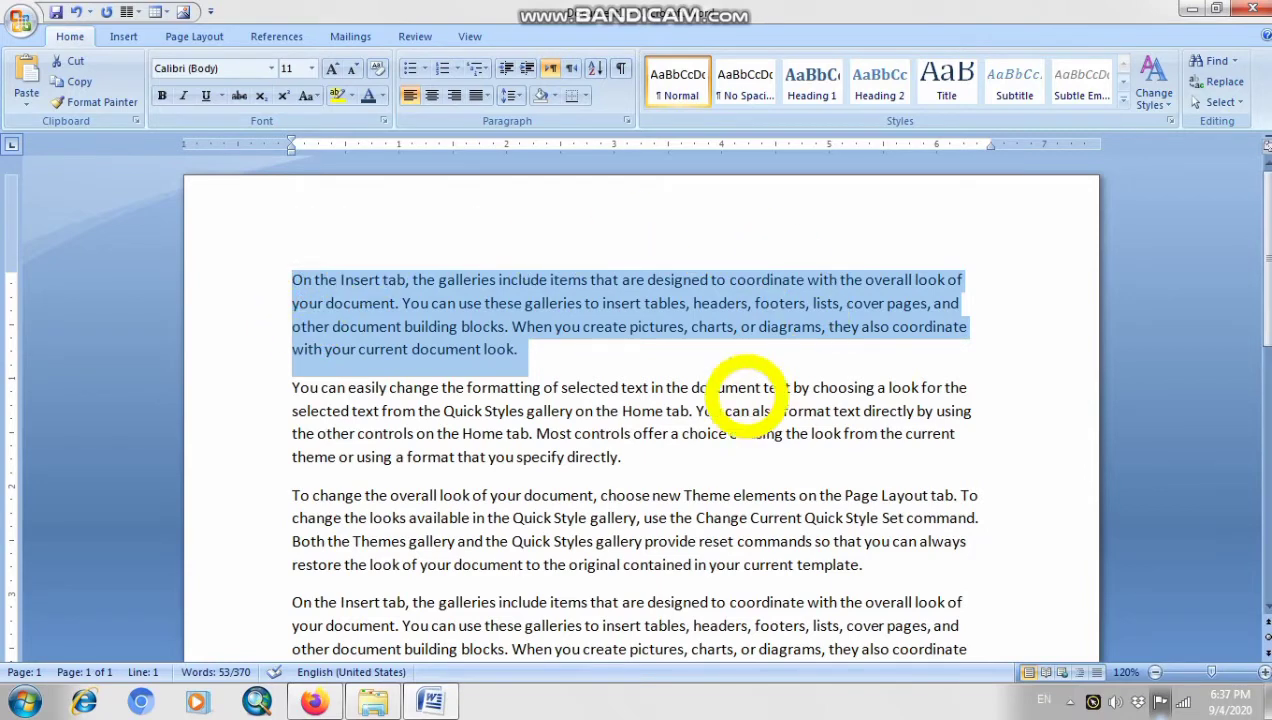
Apply a Dropped drop cap to the first paragraph and enlarge its frame so the letter spans all four lines.
click(557, 366)
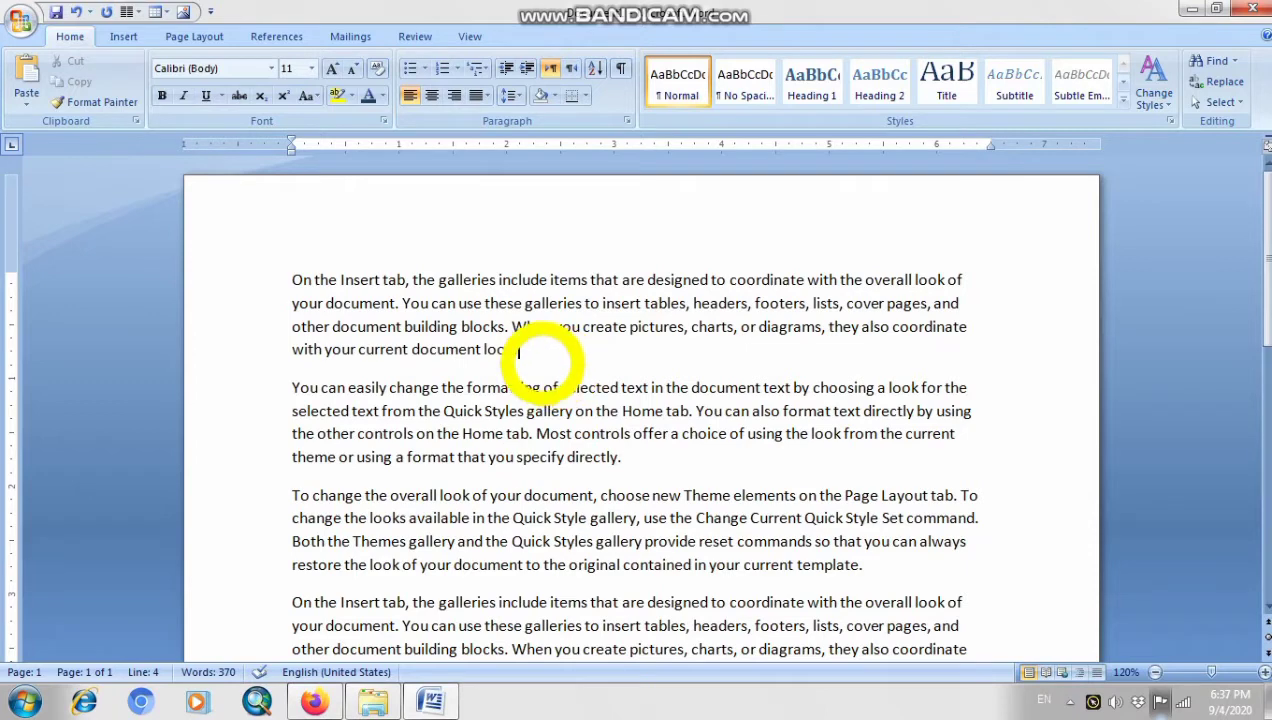
click(126, 36)
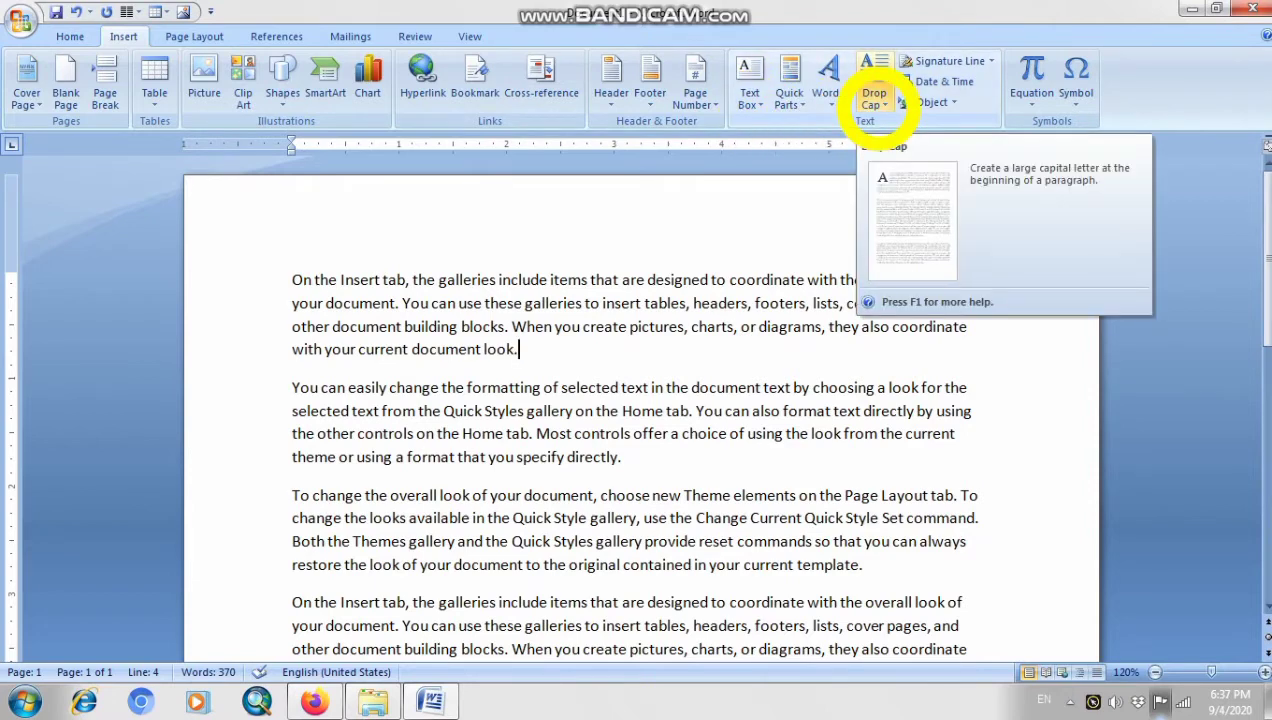
click(876, 104)
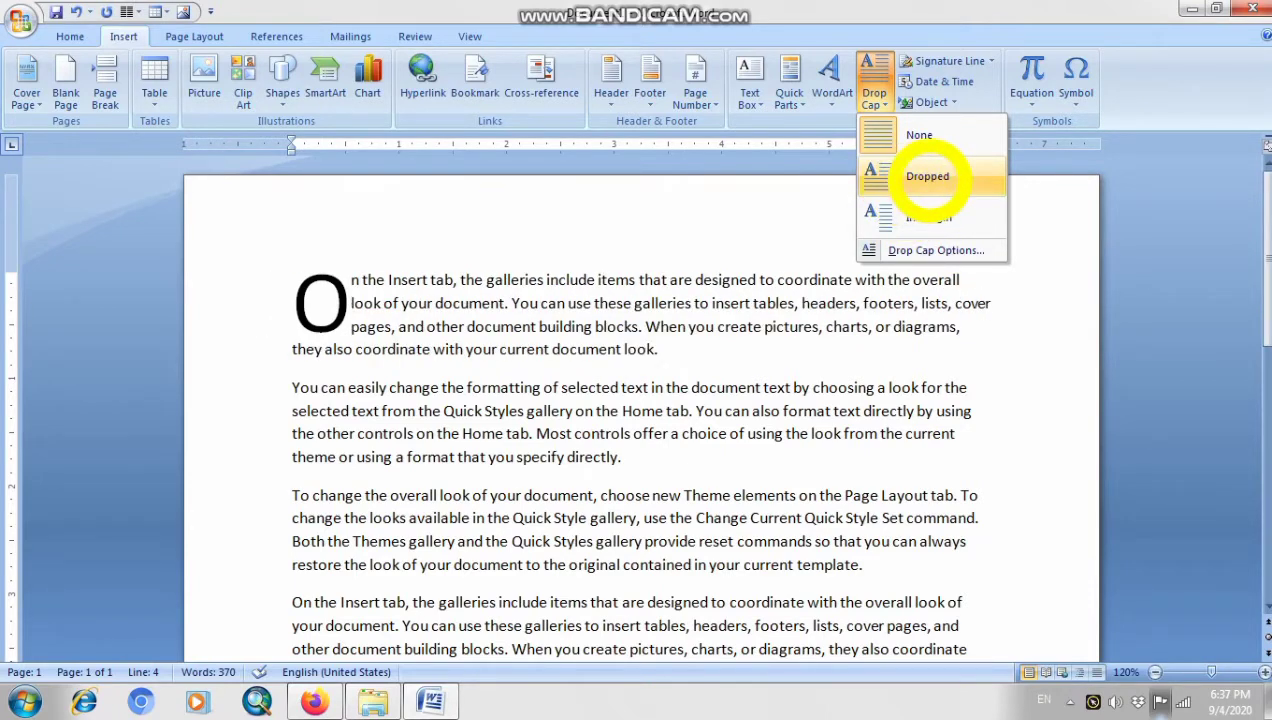
click(922, 180)
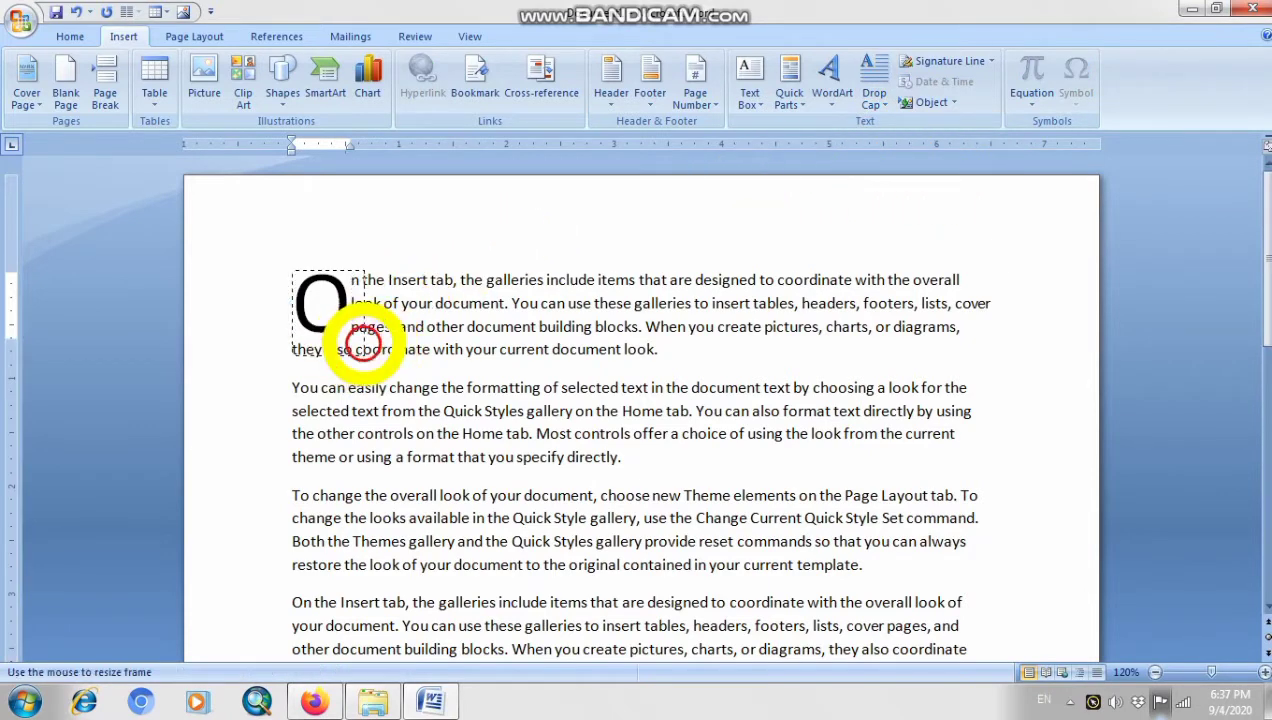
click(645, 392)
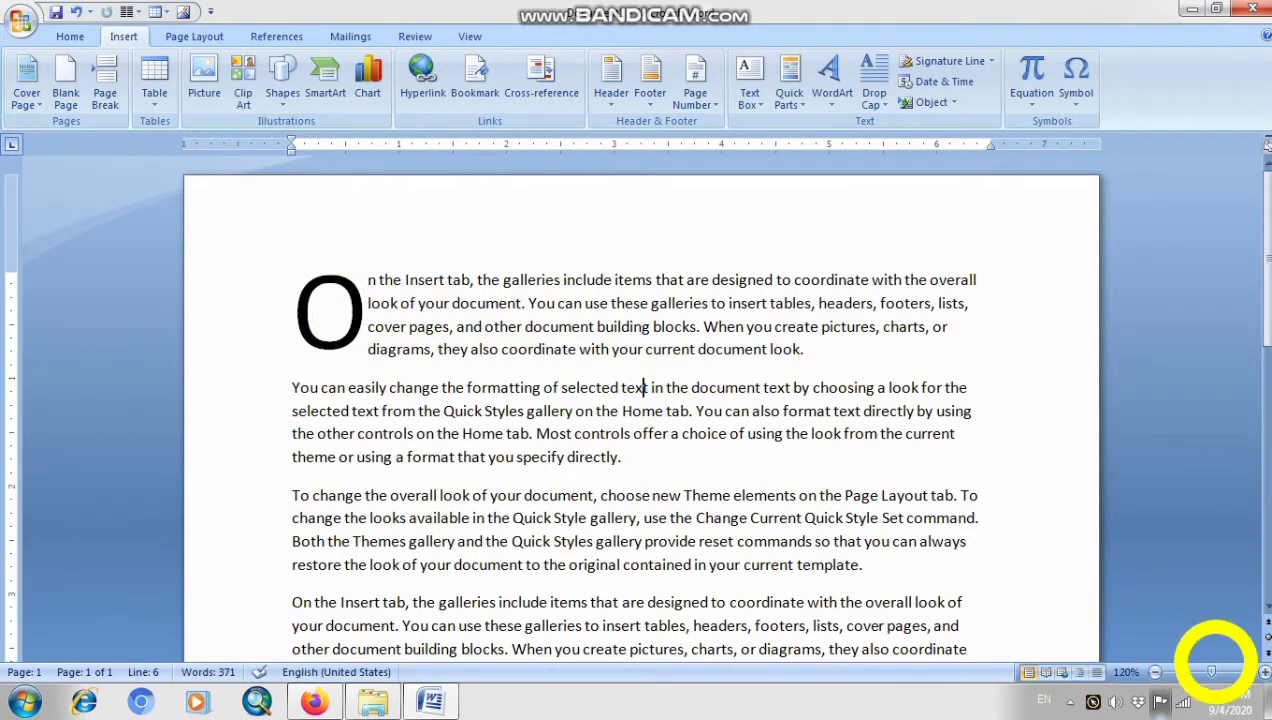
Zoom the document in to 190% and examine the drop cap at the start of the first paragraph.
click(1264, 672)
click(1264, 672)
click(1264, 672)
click(1264, 672)
click(1264, 672)
click(1264, 672)
click(1264, 672)
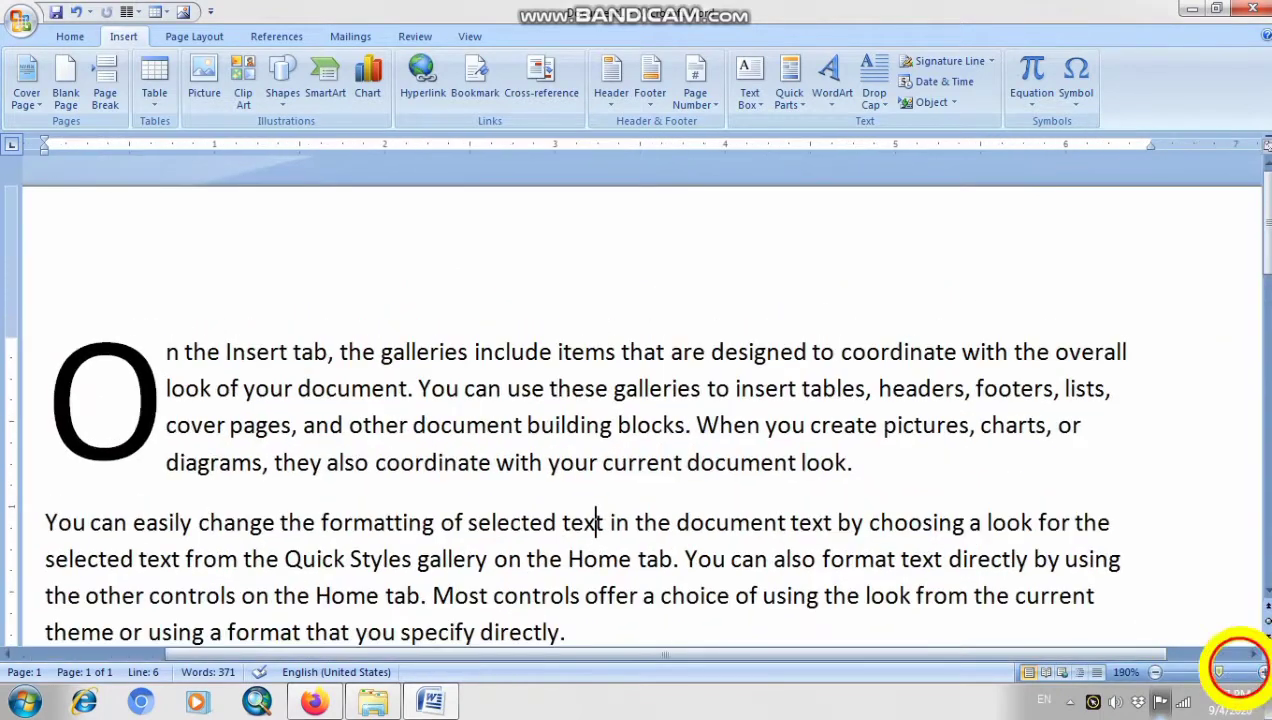
drag(757, 656, 630, 650)
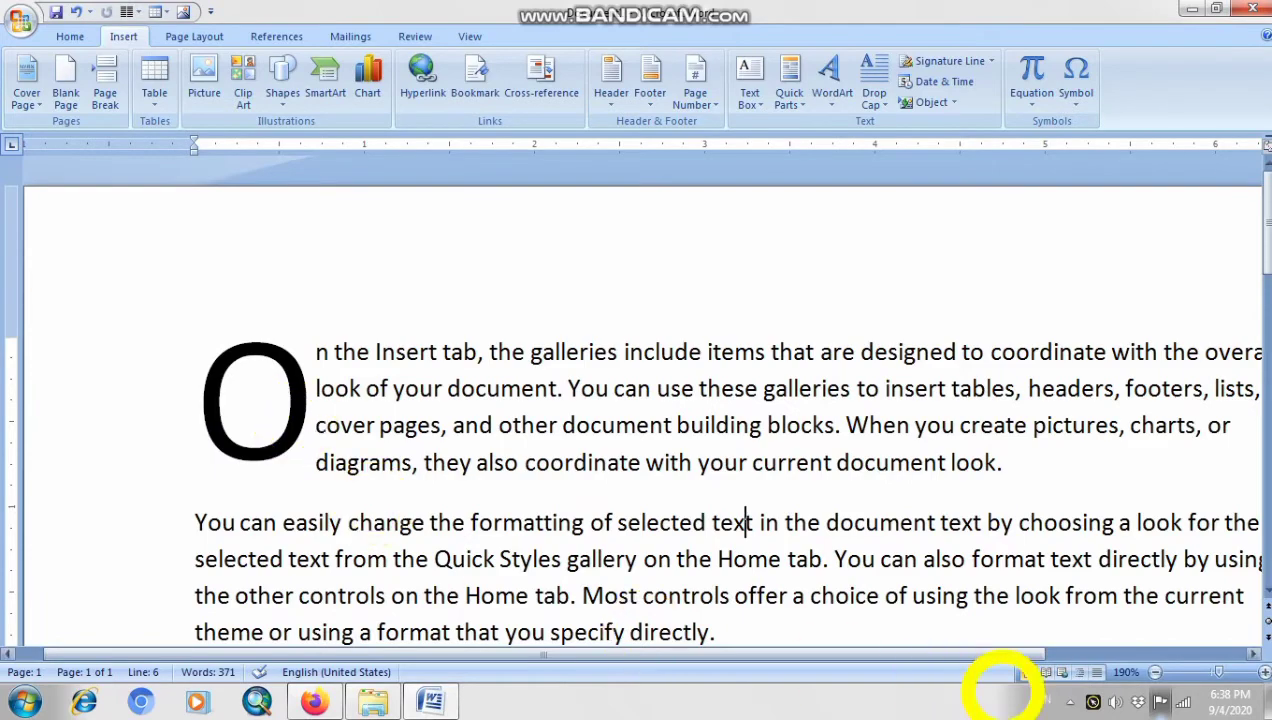
Reduce the document zoom to 140% and check the frame around the first paragraph's drop cap.
click(1155, 672)
click(1155, 672)
click(1155, 672)
click(1155, 672)
click(1155, 672)
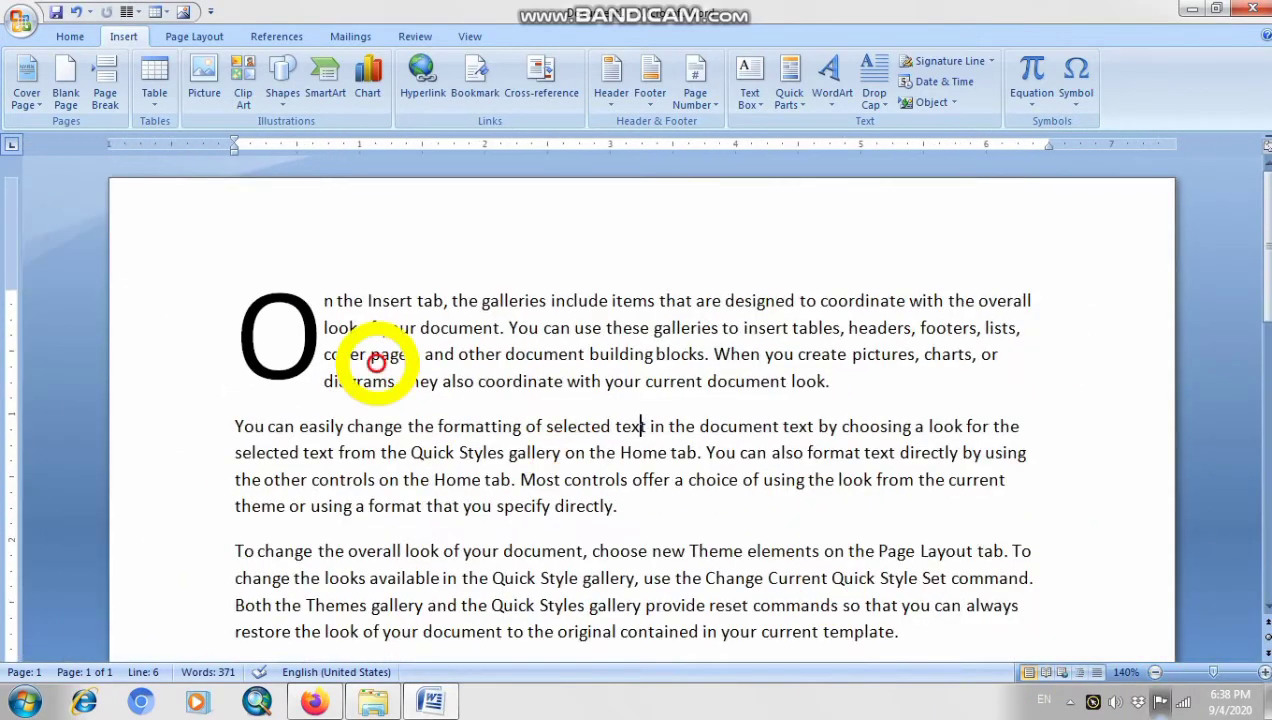
click(265, 337)
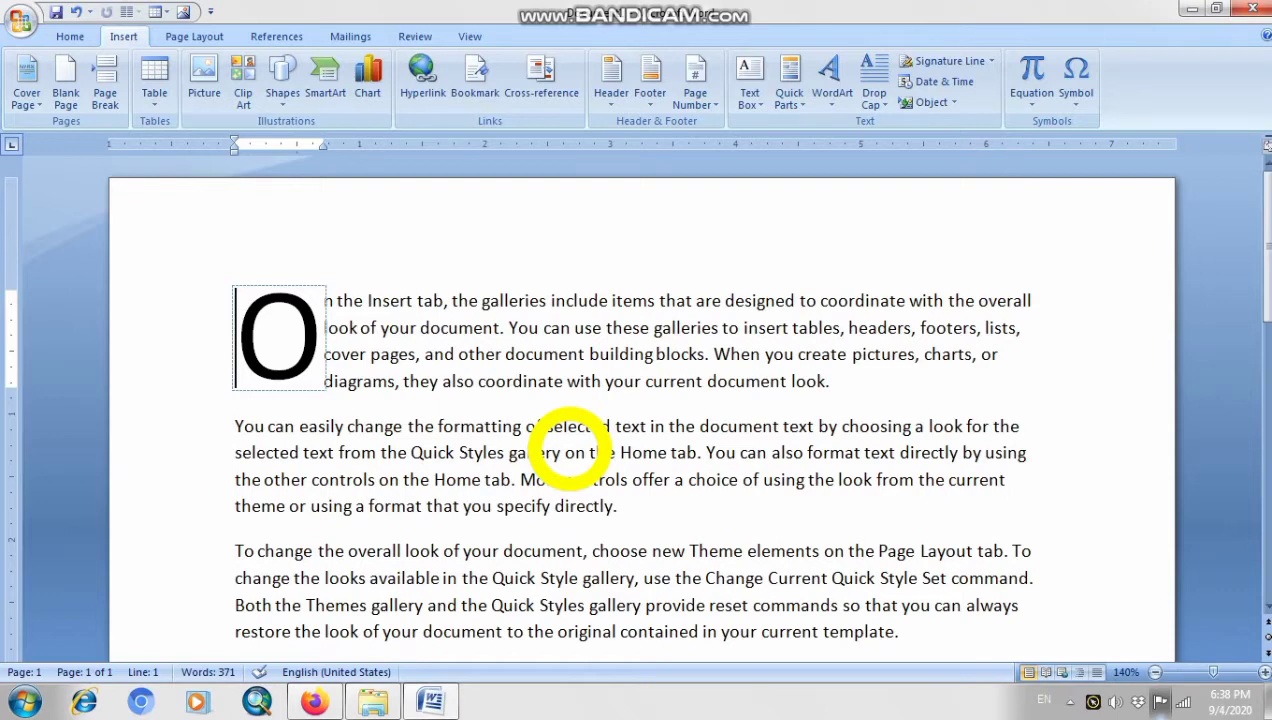
click(484, 390)
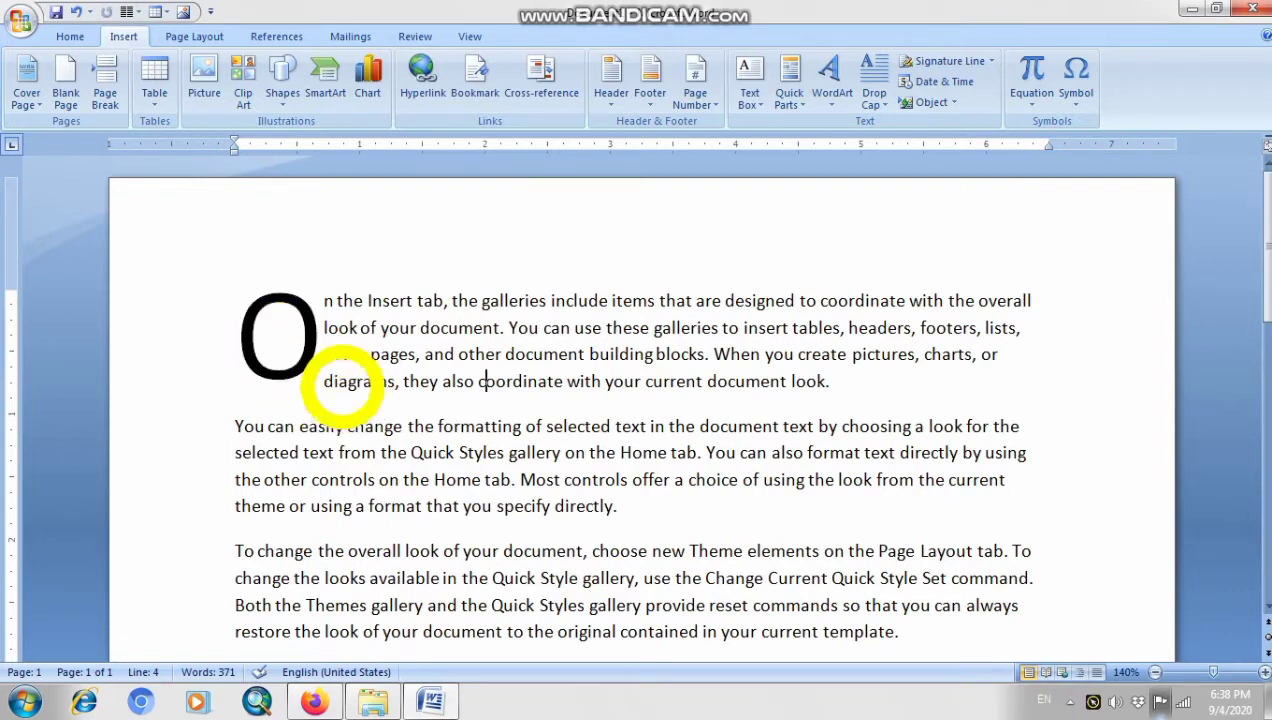
Open the Drop Cap options for the second paragraph and choose the Dropped position.
click(668, 453)
drag(630, 516, 217, 437)
click(417, 481)
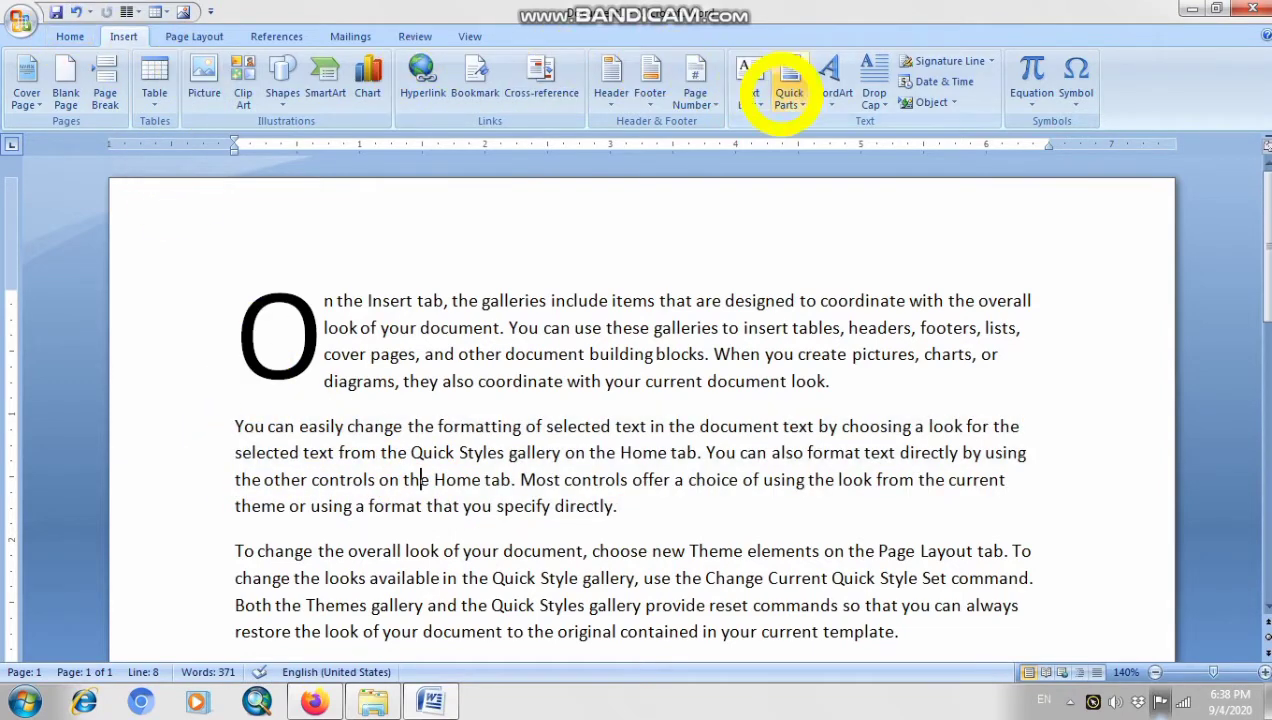
click(868, 98)
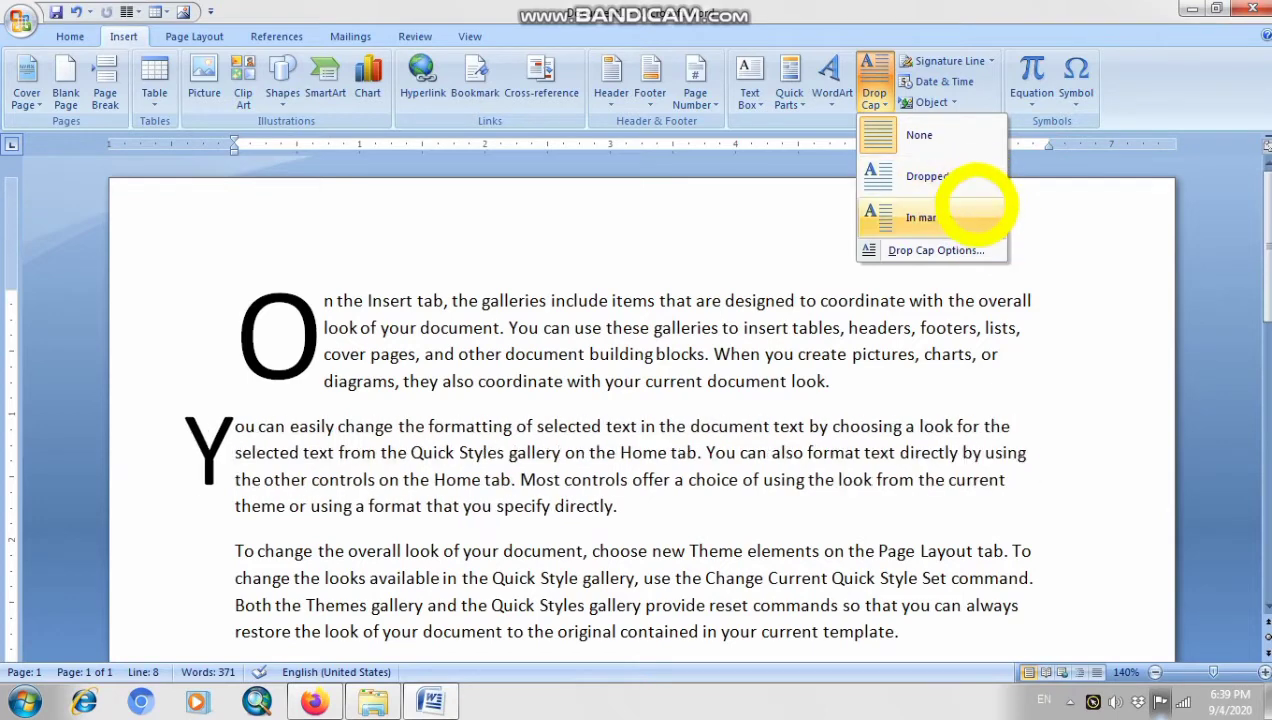
click(935, 250)
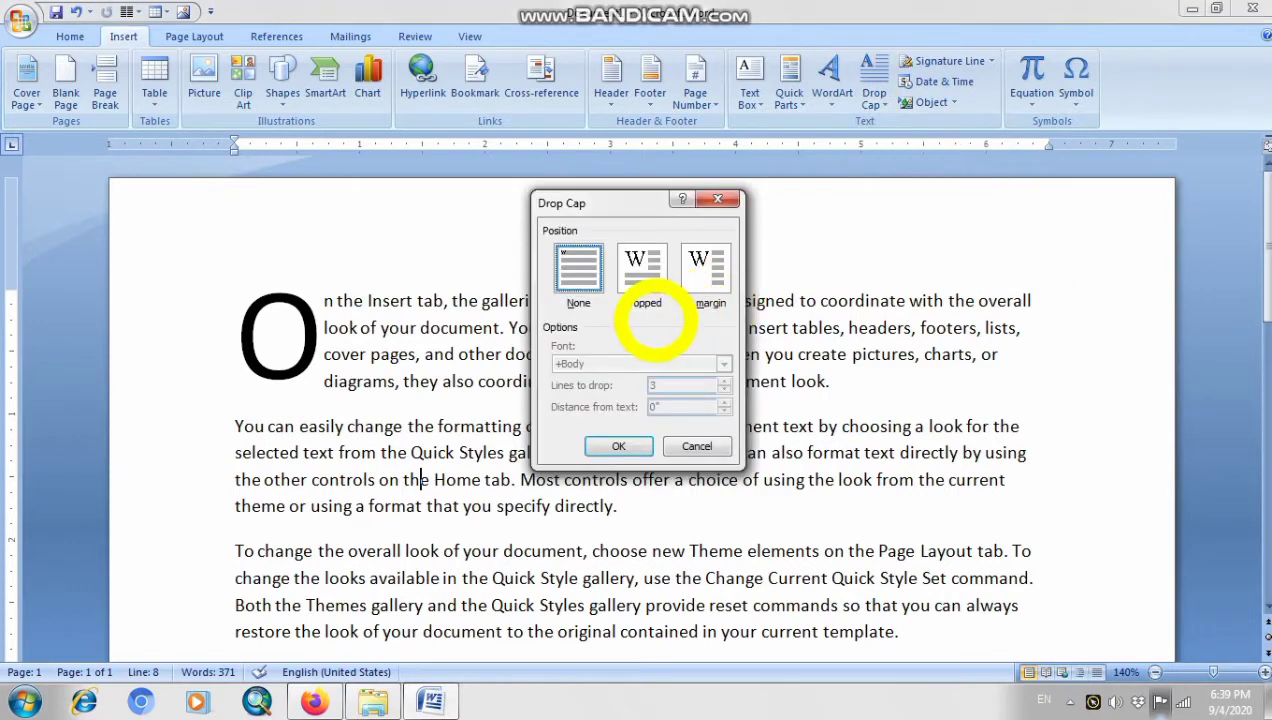
click(636, 276)
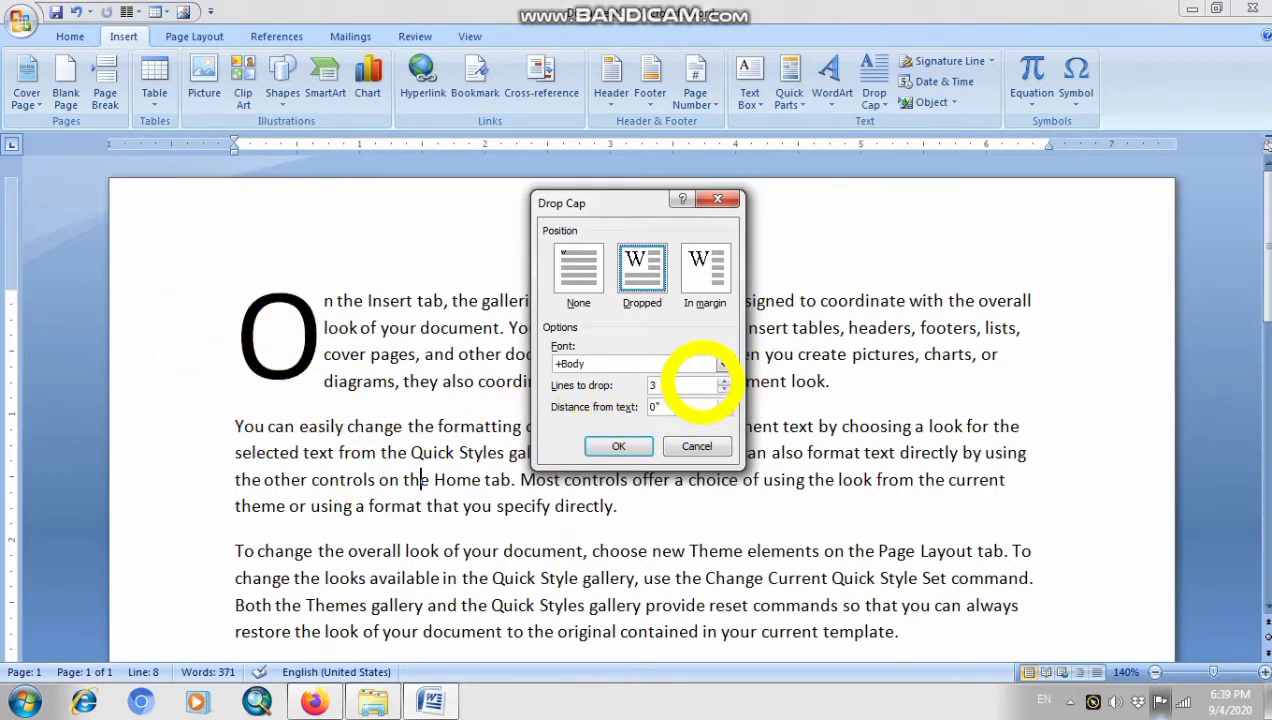
Set the number of lines to drop to 4 for the second paragraph's drop cap.
click(724, 381)
click(724, 381)
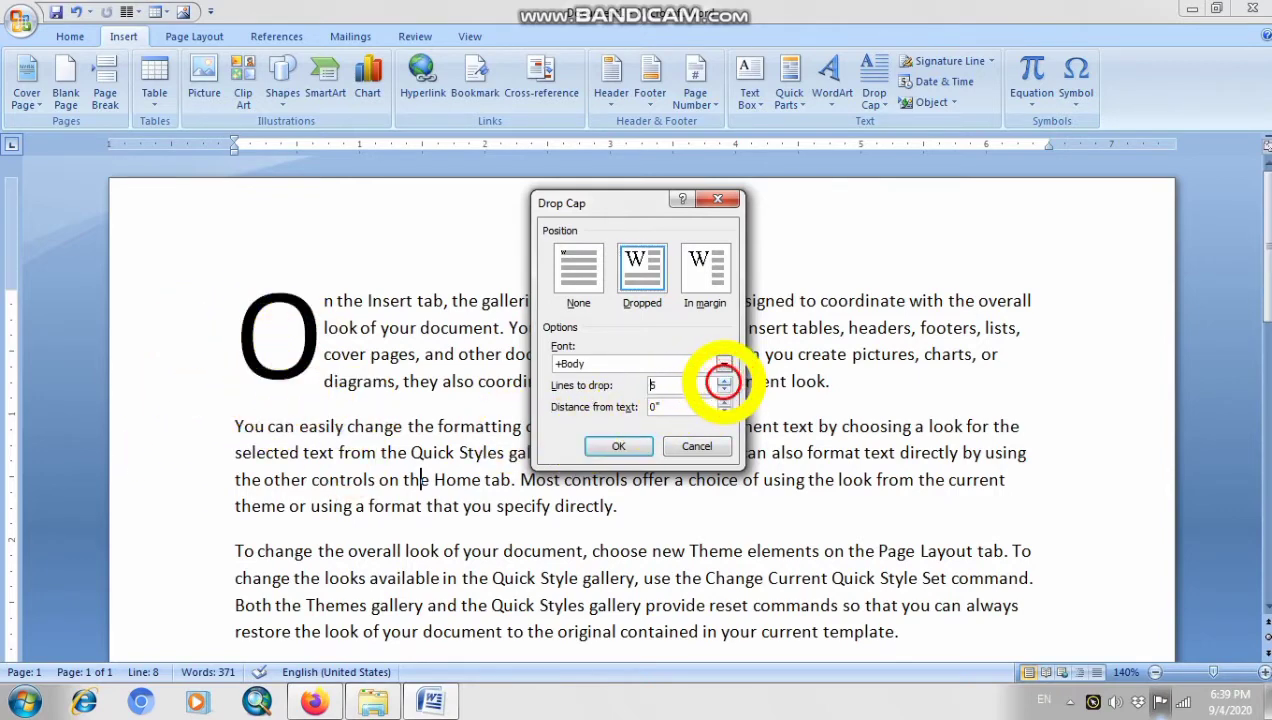
click(724, 381)
click(724, 381)
click(724, 390)
click(724, 390)
click(724, 390)
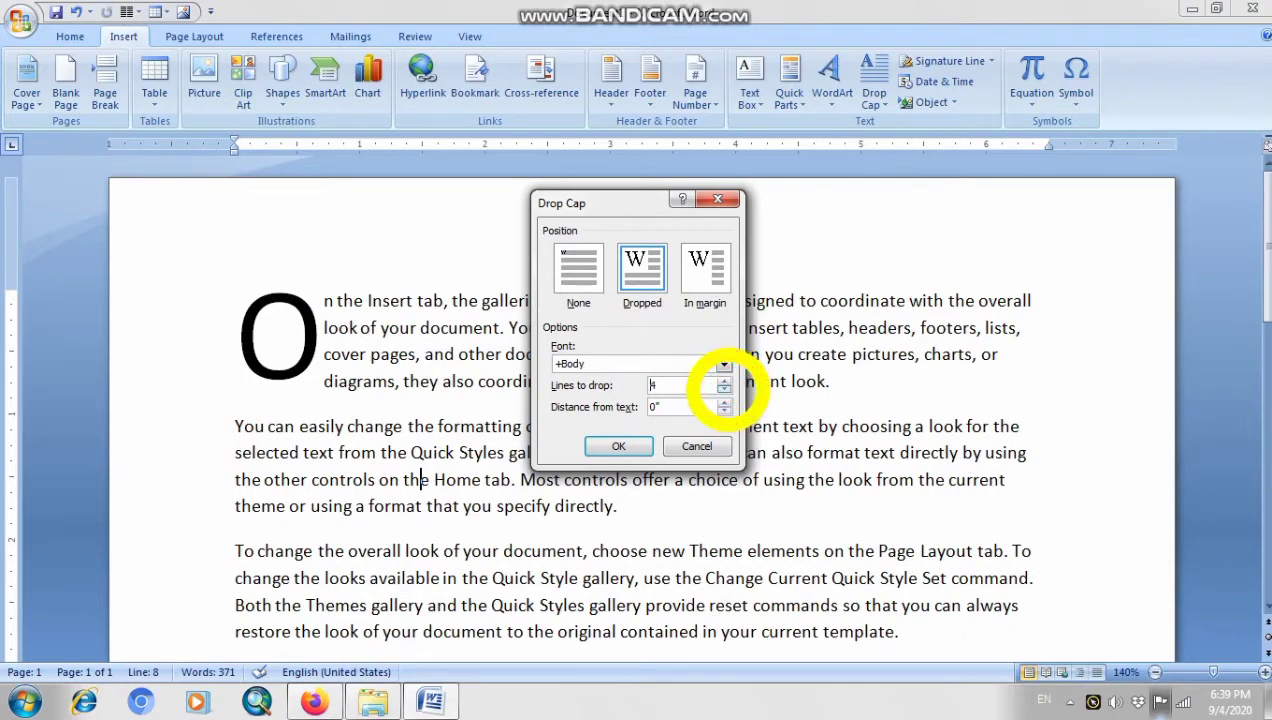
Switch the second paragraph's drop cap position to In margin, set the lines to drop to 7 and apply it.
click(705, 268)
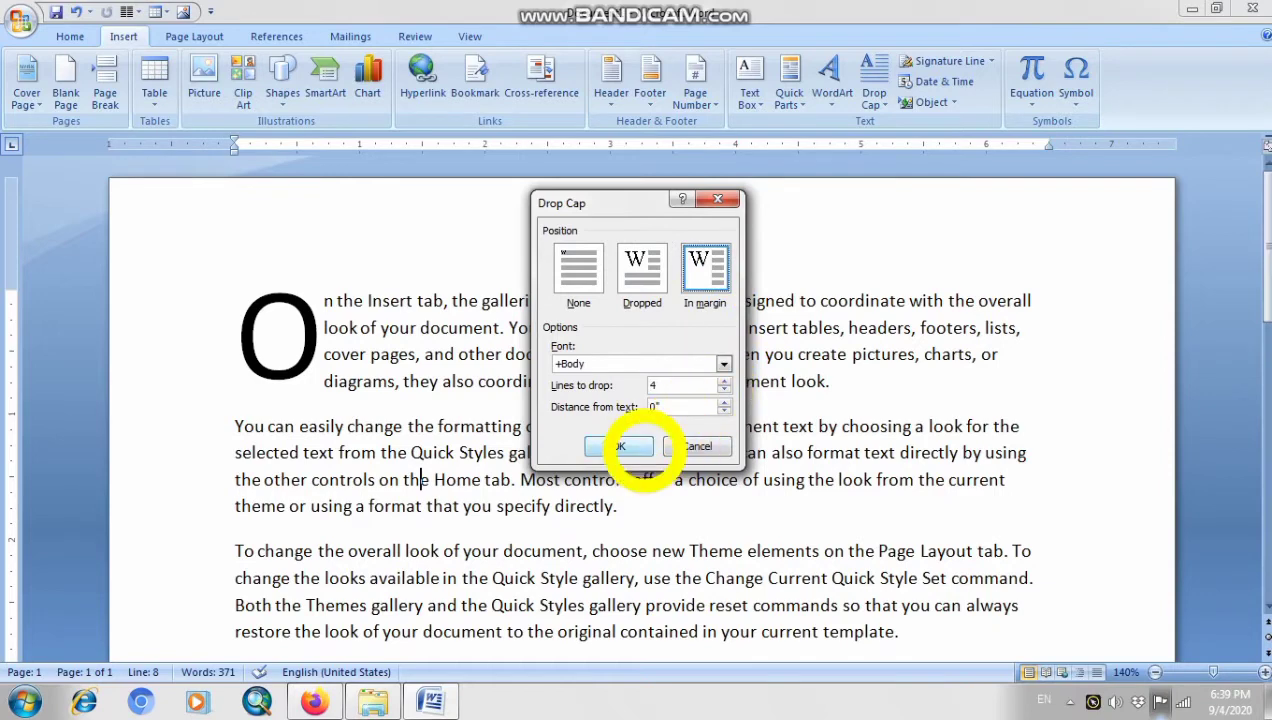
click(724, 381)
click(724, 381)
click(724, 381)
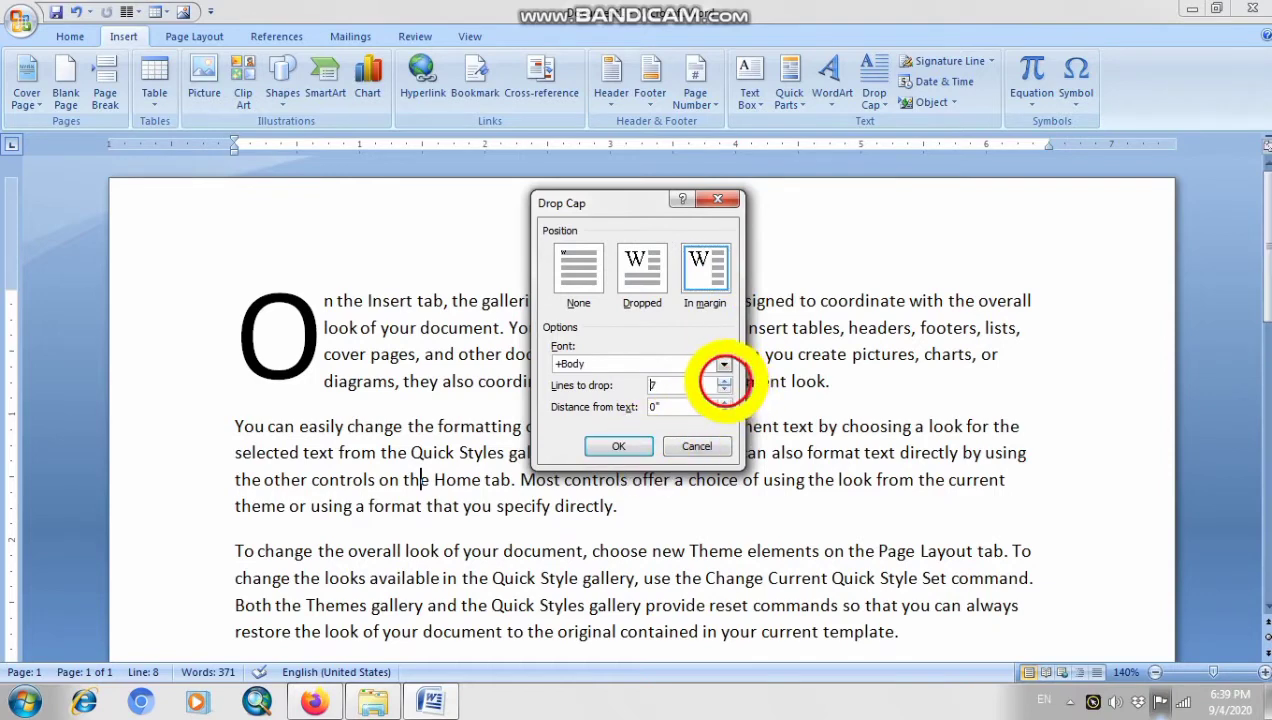
click(618, 446)
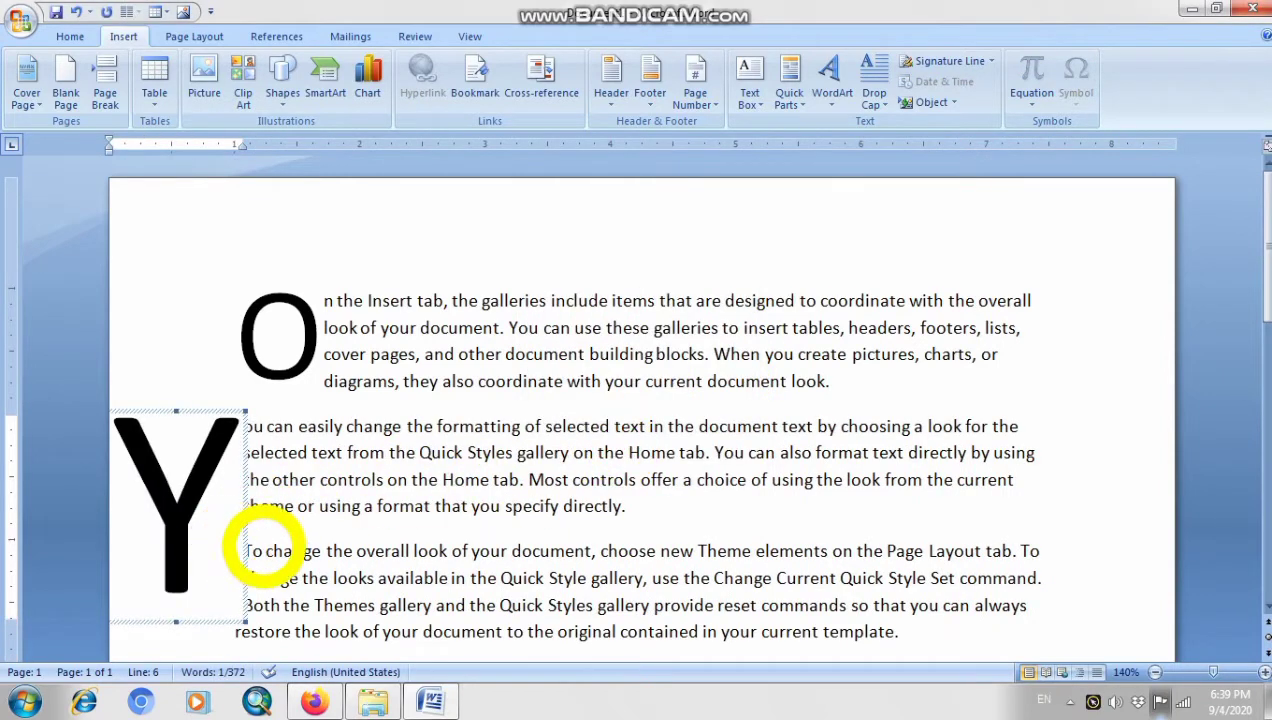
Inspect the large in-margin letter Y and undo the drop cap on the second paragraph.
click(290, 549)
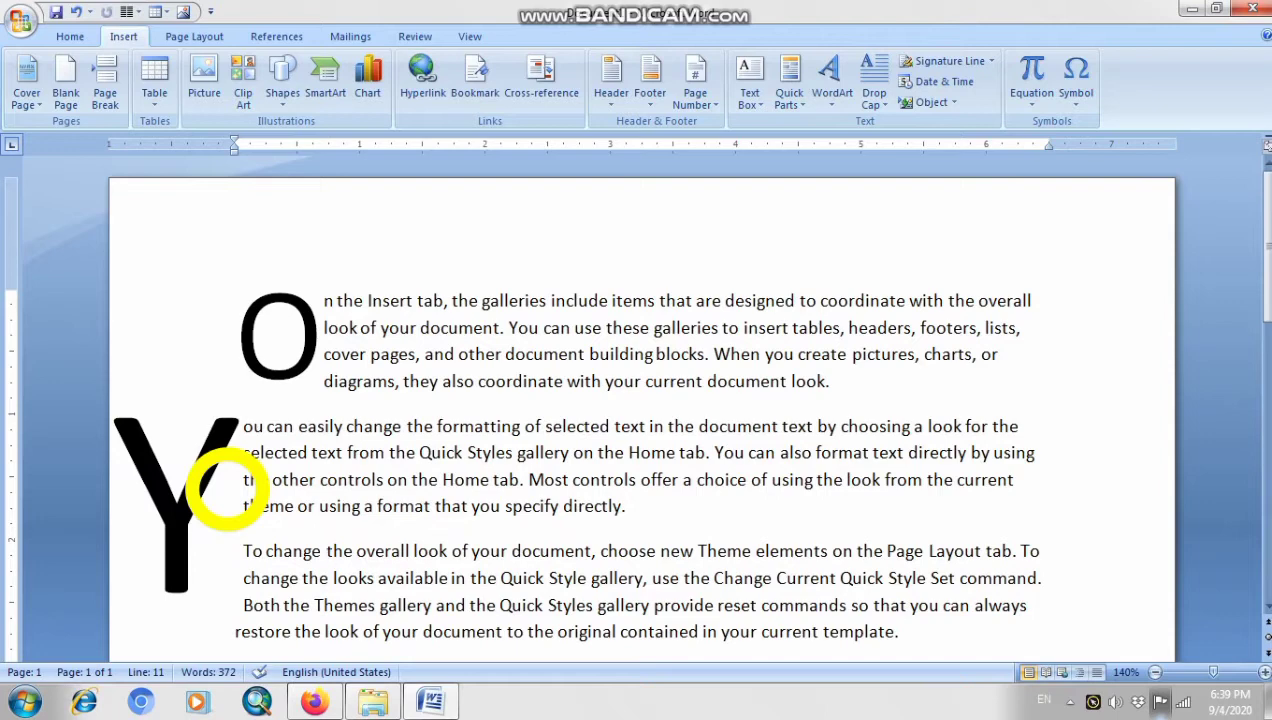
click(200, 495)
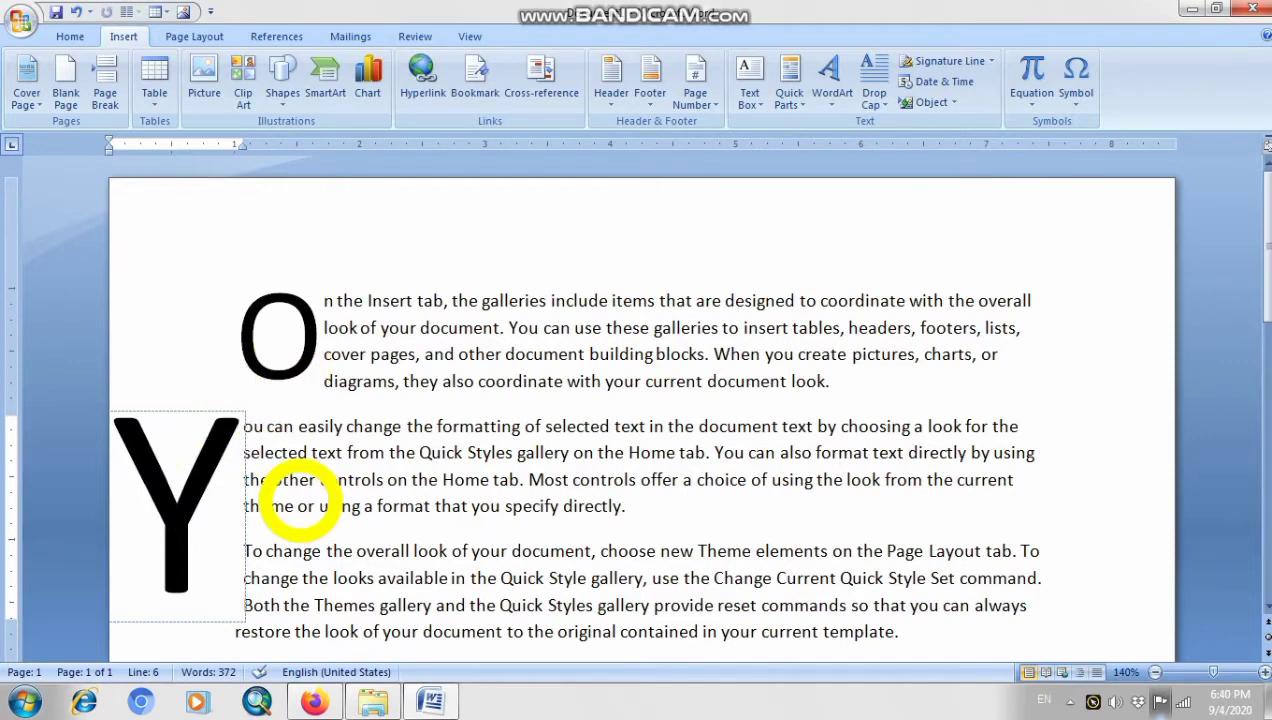
key(ctrl+z)
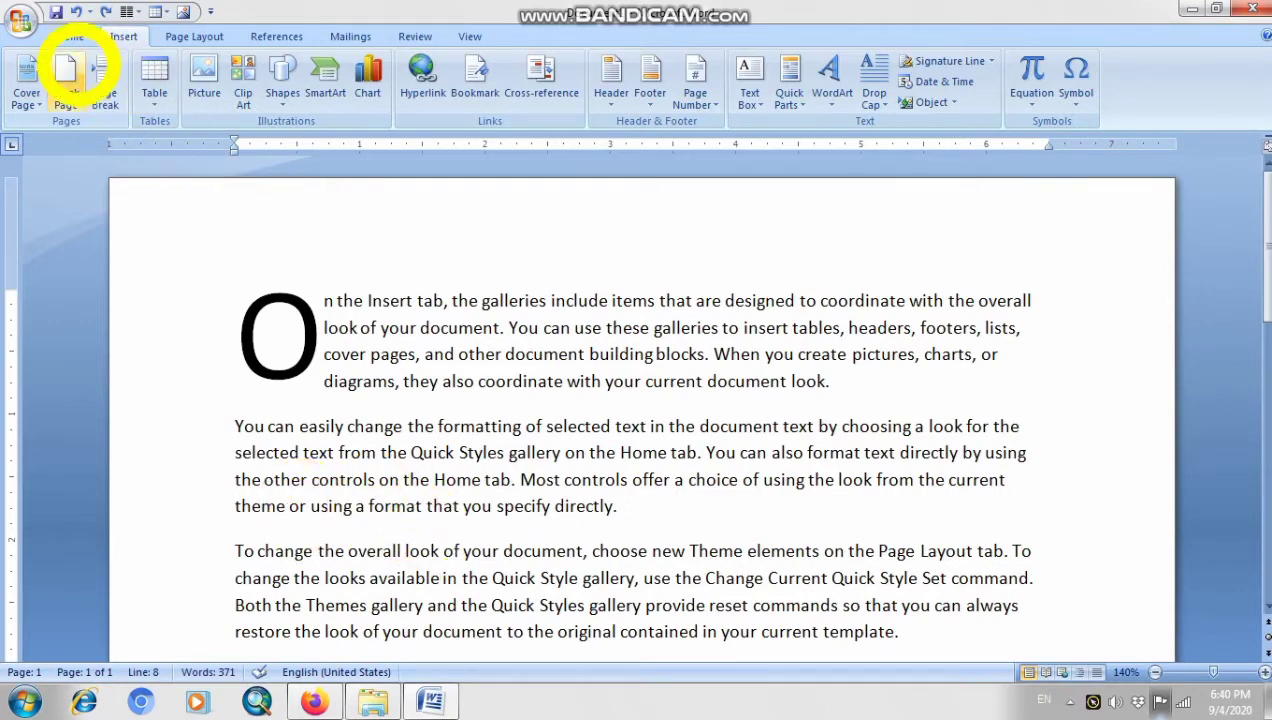
click(70, 37)
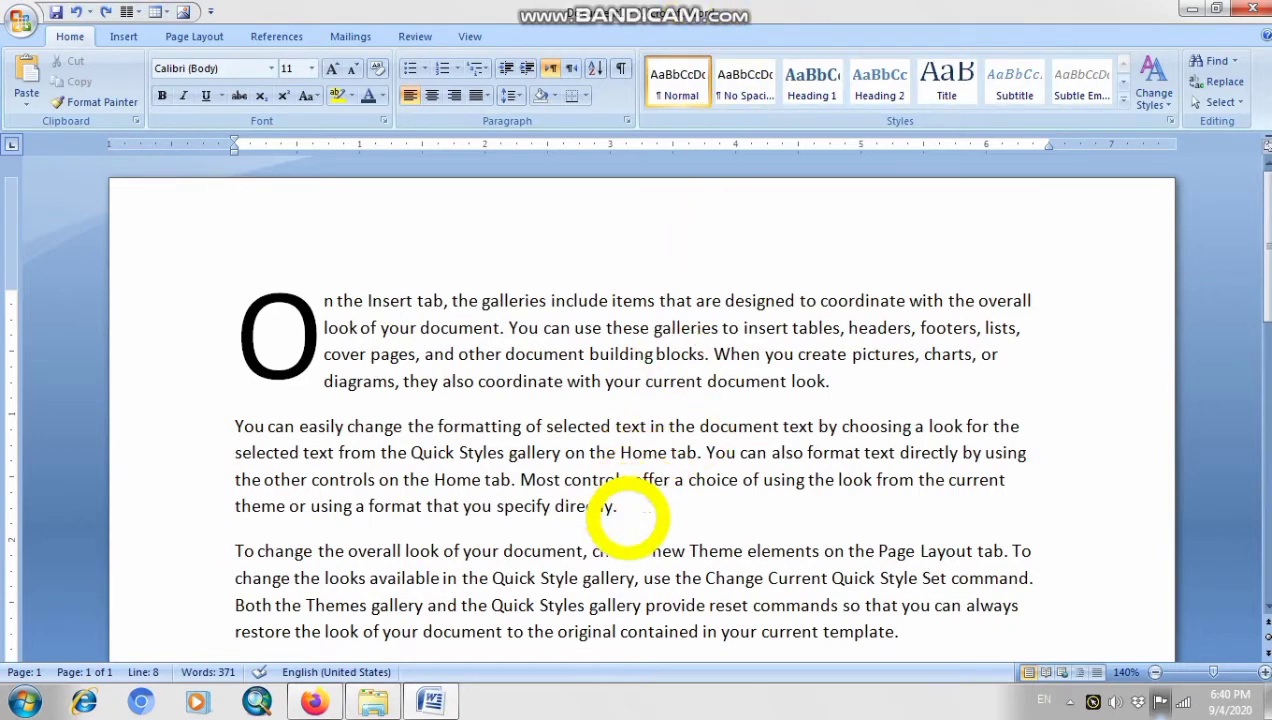
scroll(706, 514, down, 2)
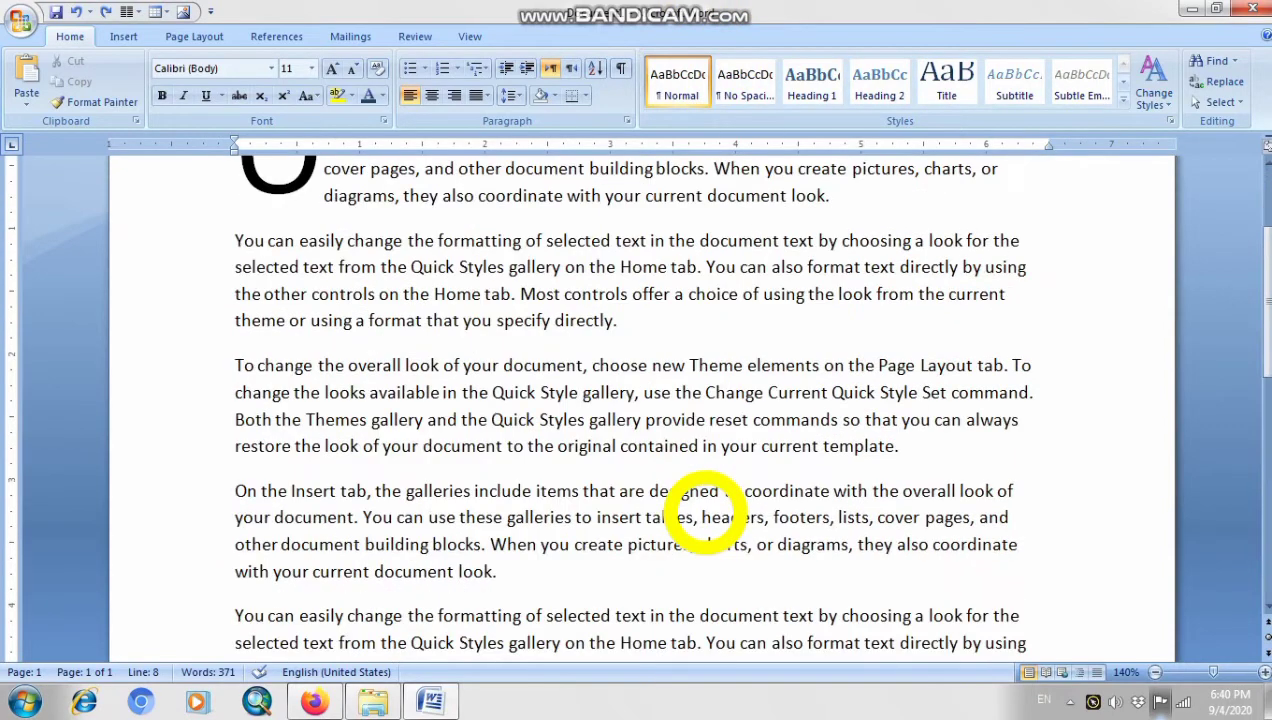
scroll(706, 514, down, 7)
scroll(704, 511, up, 4)
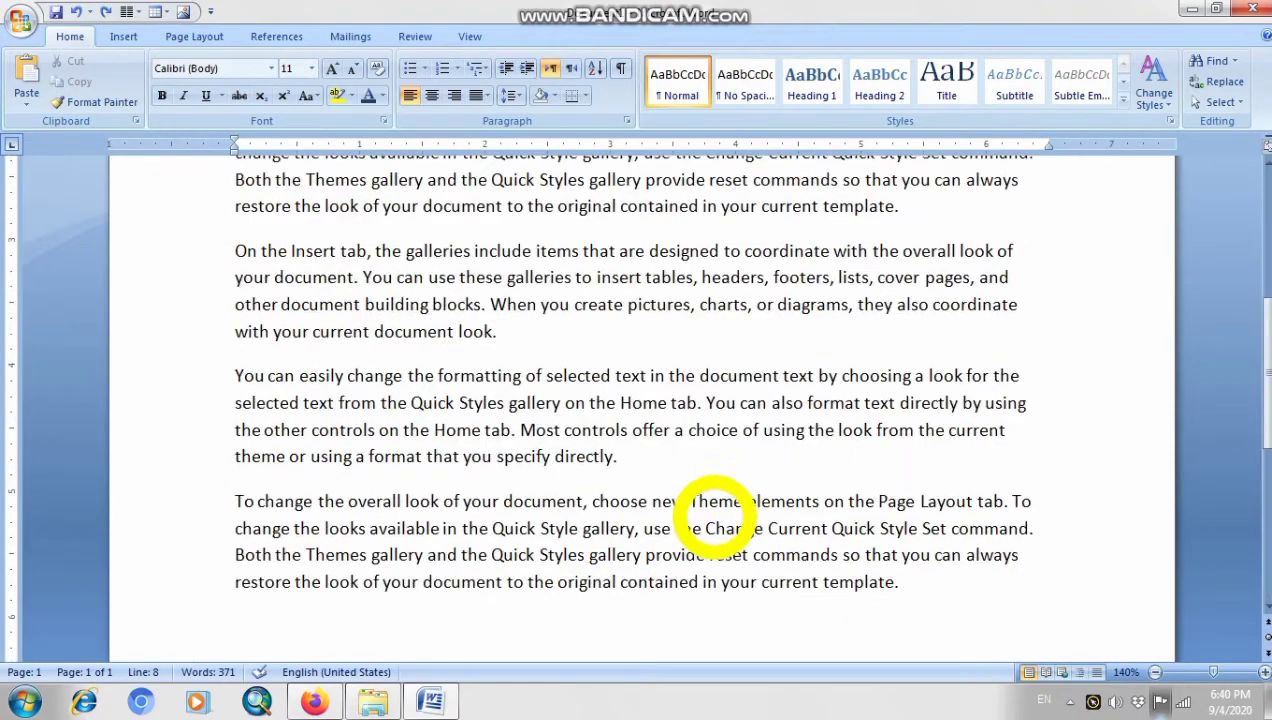
scroll(628, 426, up, 2)
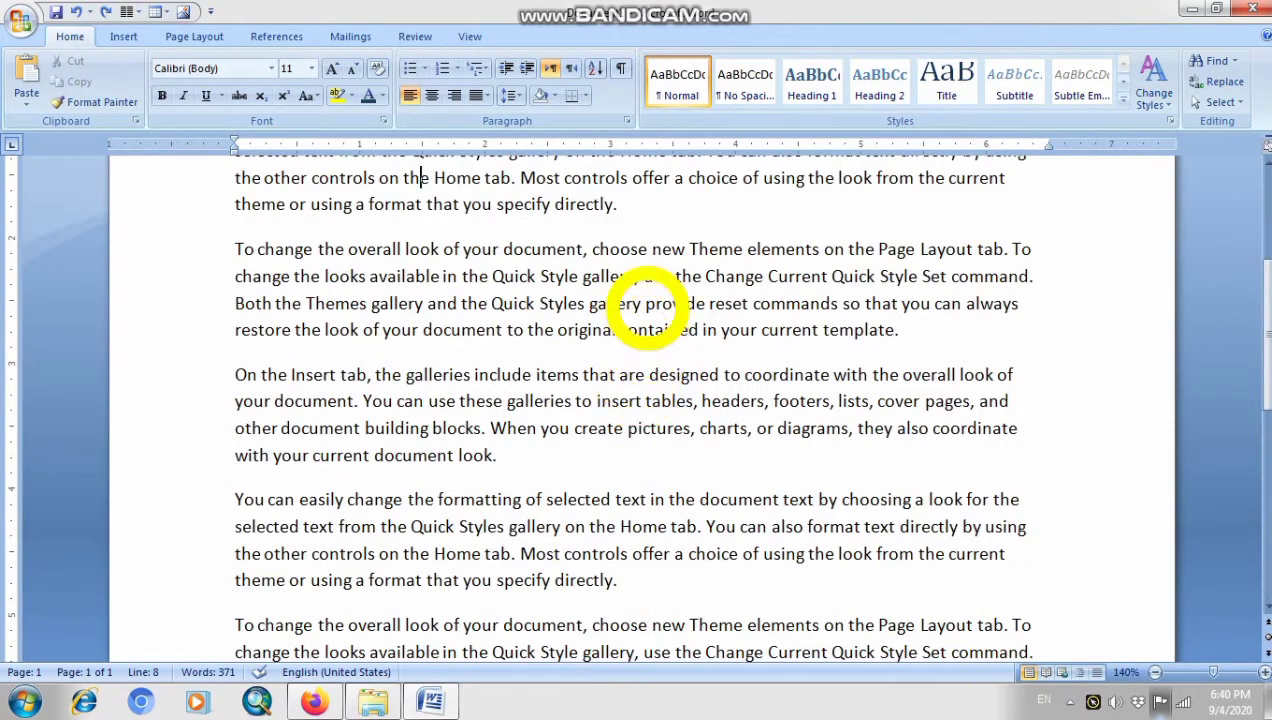
Examine all the paragraphs on the page, from the drop-cap paragraph down to the last one, and the spacing between them.
scroll(649, 309, up, 5)
click(1154, 672)
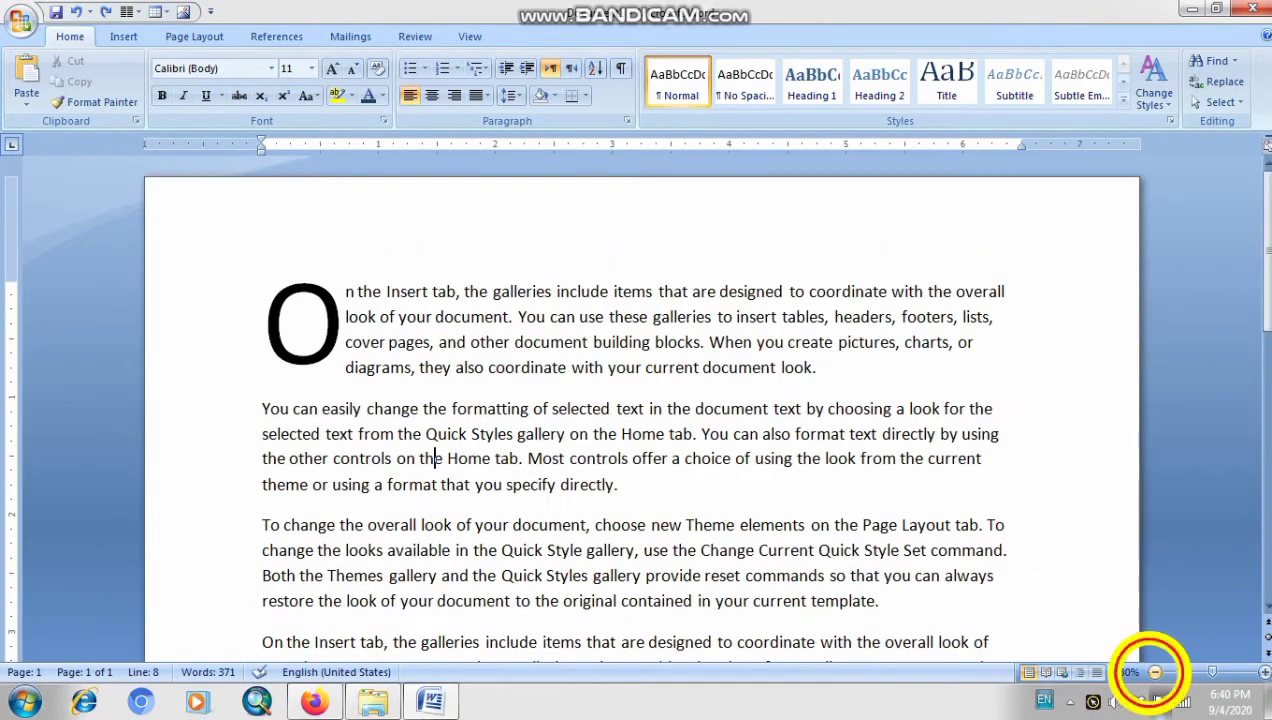
click(1154, 672)
click(1154, 672)
click(1154, 672)
click(1154, 672)
click(1154, 672)
click(1154, 672)
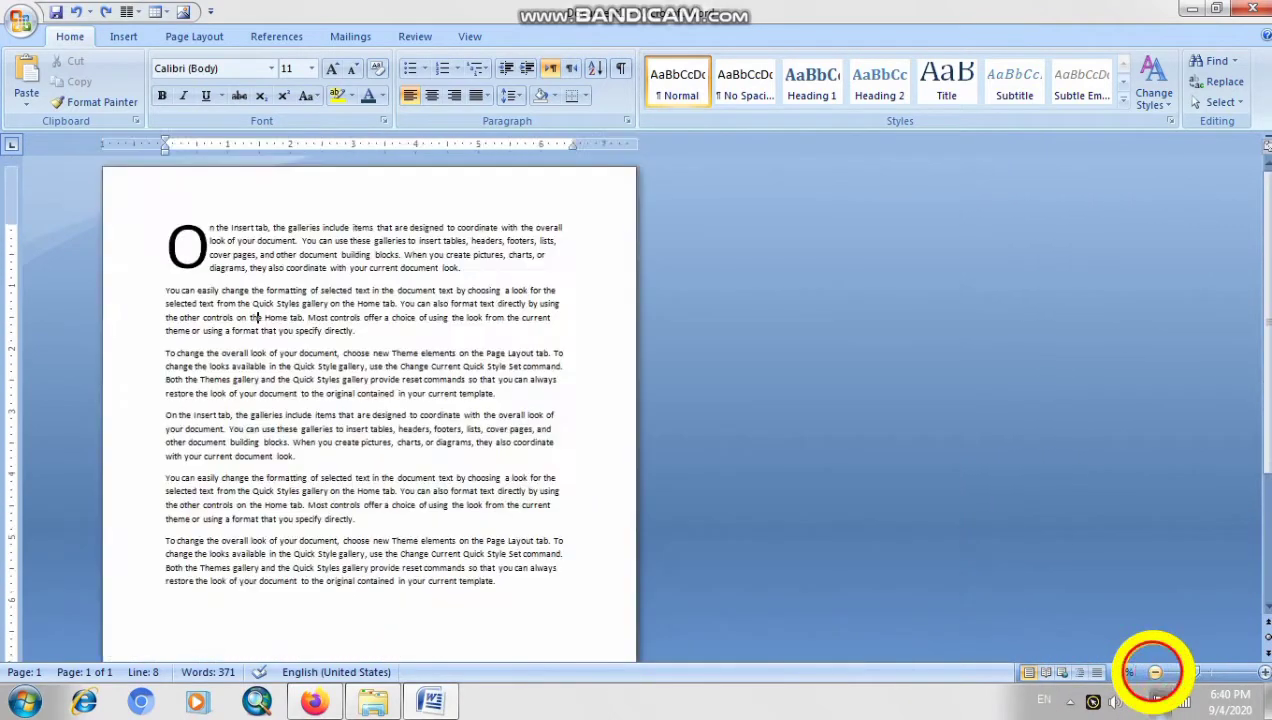
scroll(370, 430, down, 1)
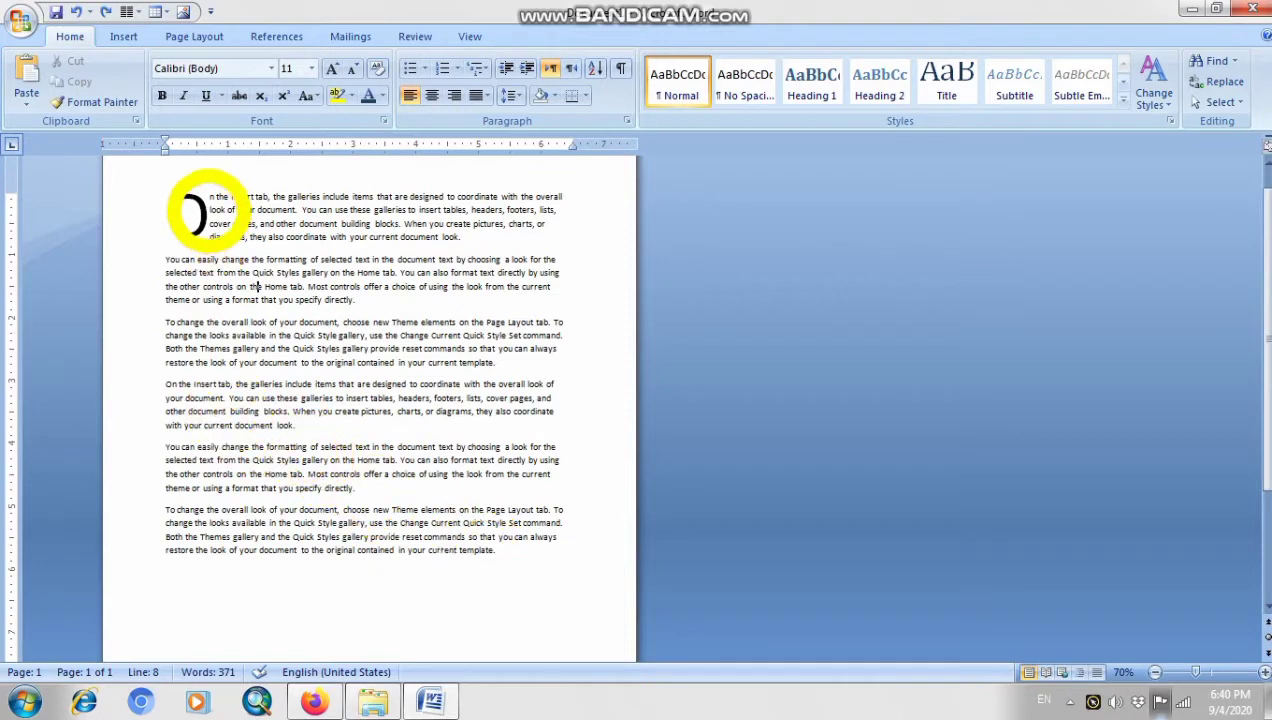
drag(209, 199, 554, 244)
drag(358, 299, 167, 272)
click(194, 350)
drag(222, 388, 390, 567)
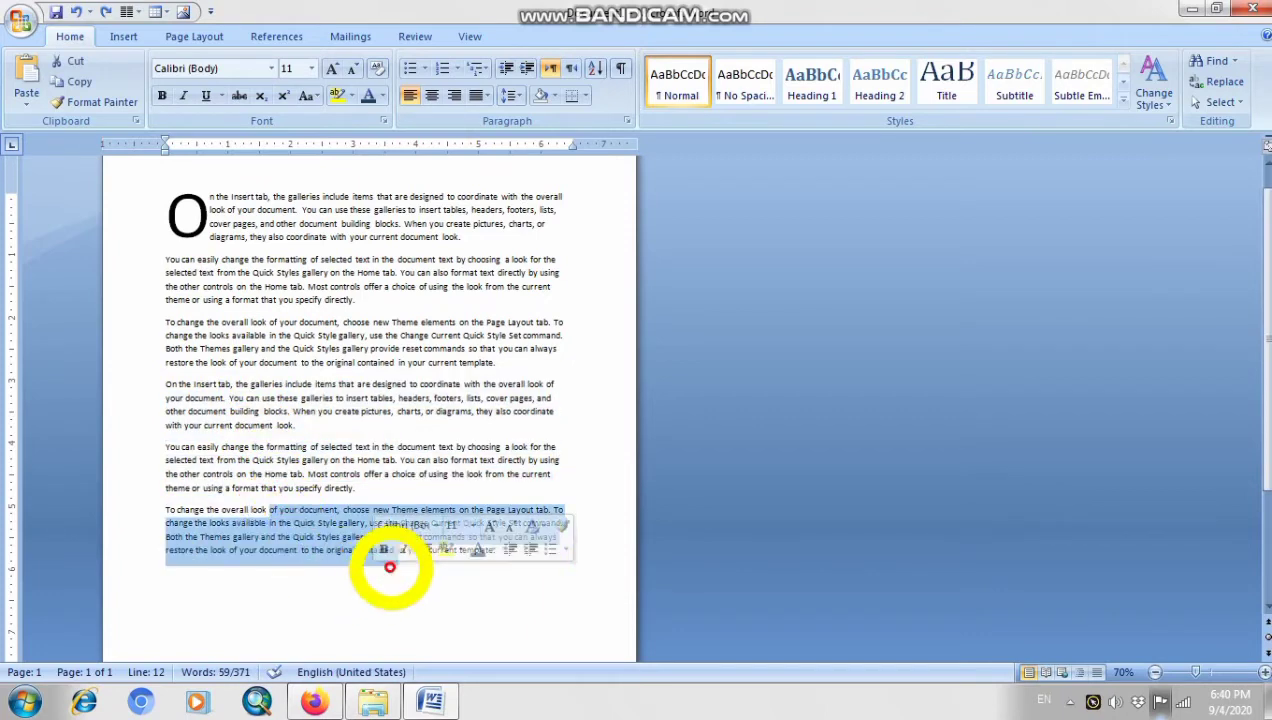
click(772, 602)
Set the second paragraph's line spacing to 1.0, keeping the current Windows color scheme and stopping its performance message.
click(1264, 672)
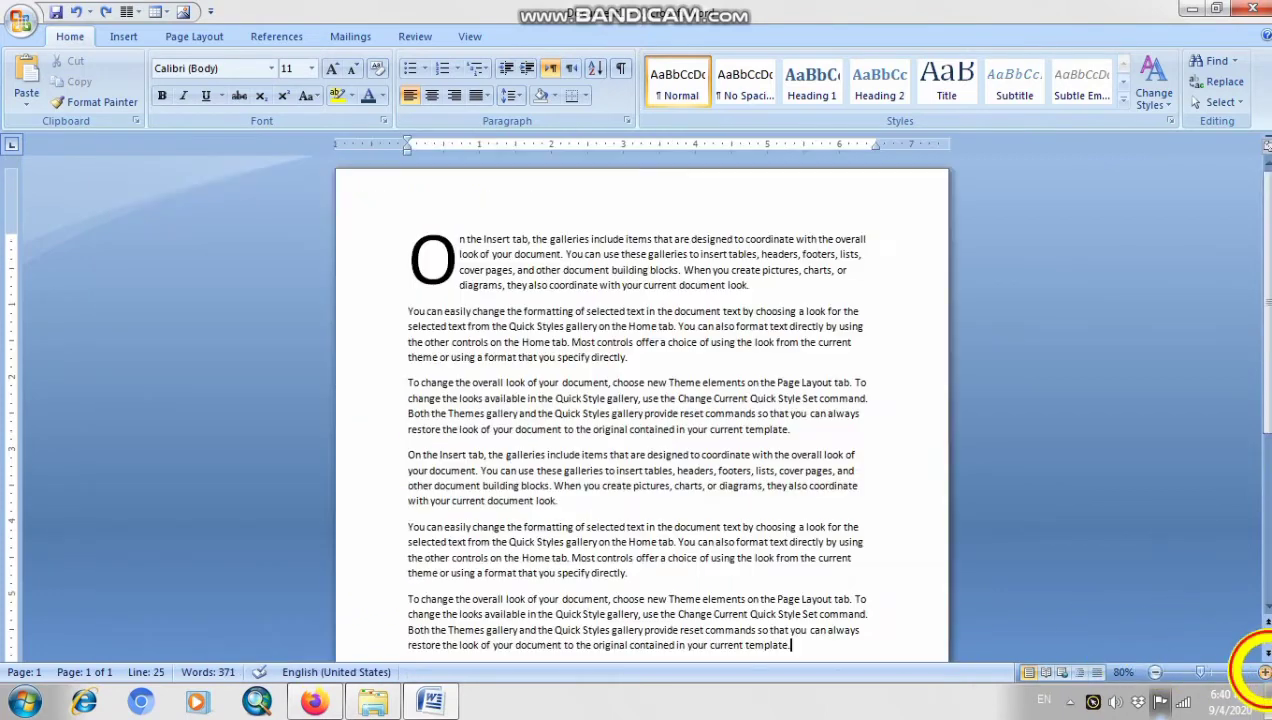
click(1264, 672)
click(1264, 672)
click(1264, 672)
scroll(740, 372, up, 5)
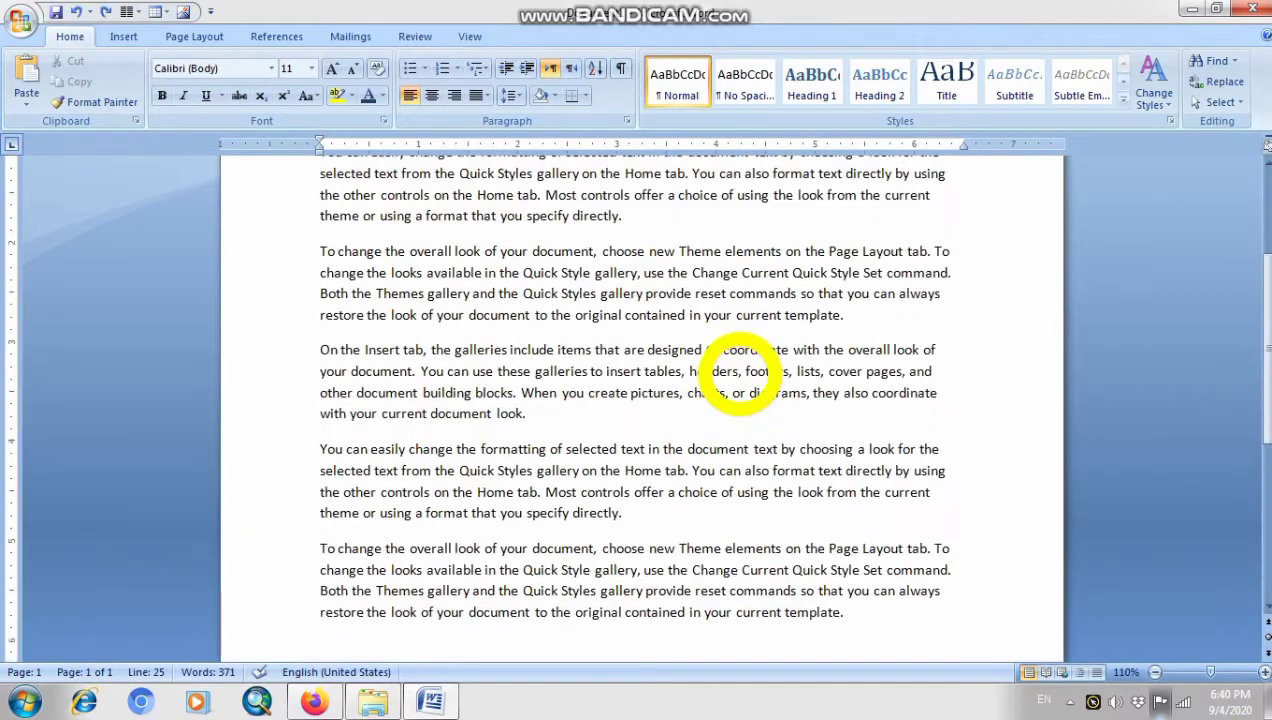
scroll(740, 372, up, 5)
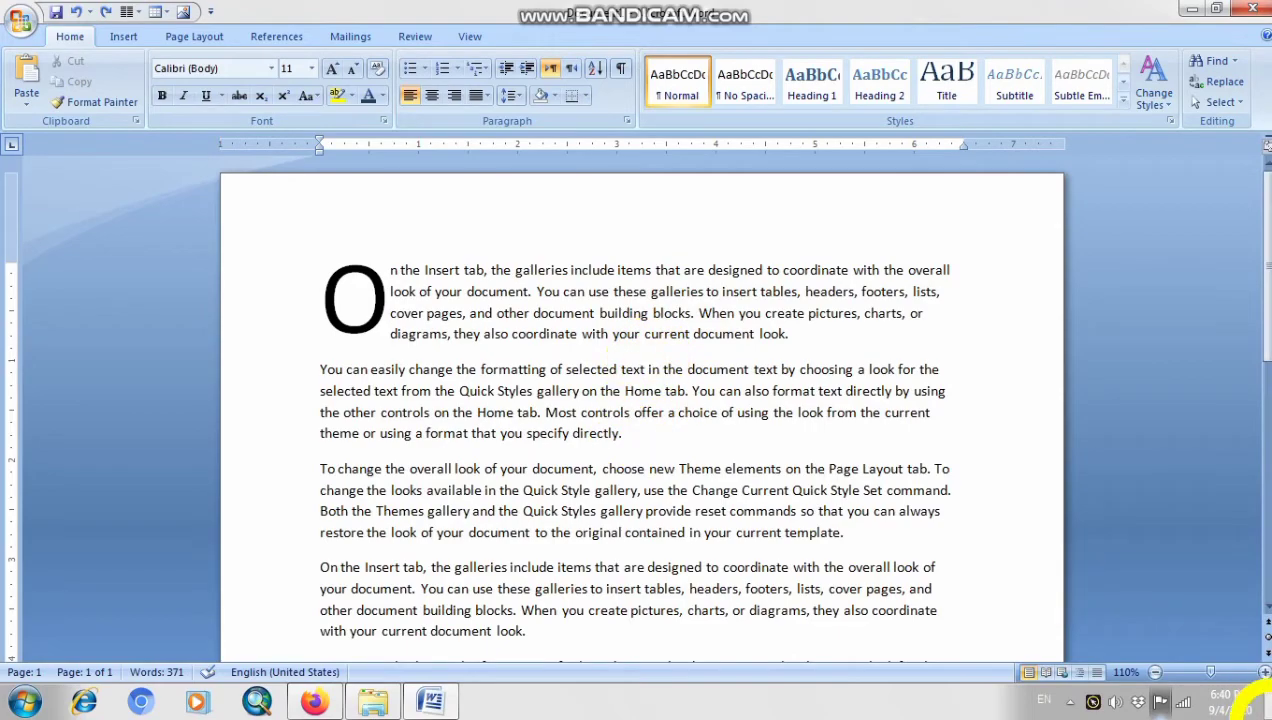
click(1264, 672)
click(1264, 672)
scroll(838, 389, up, 10)
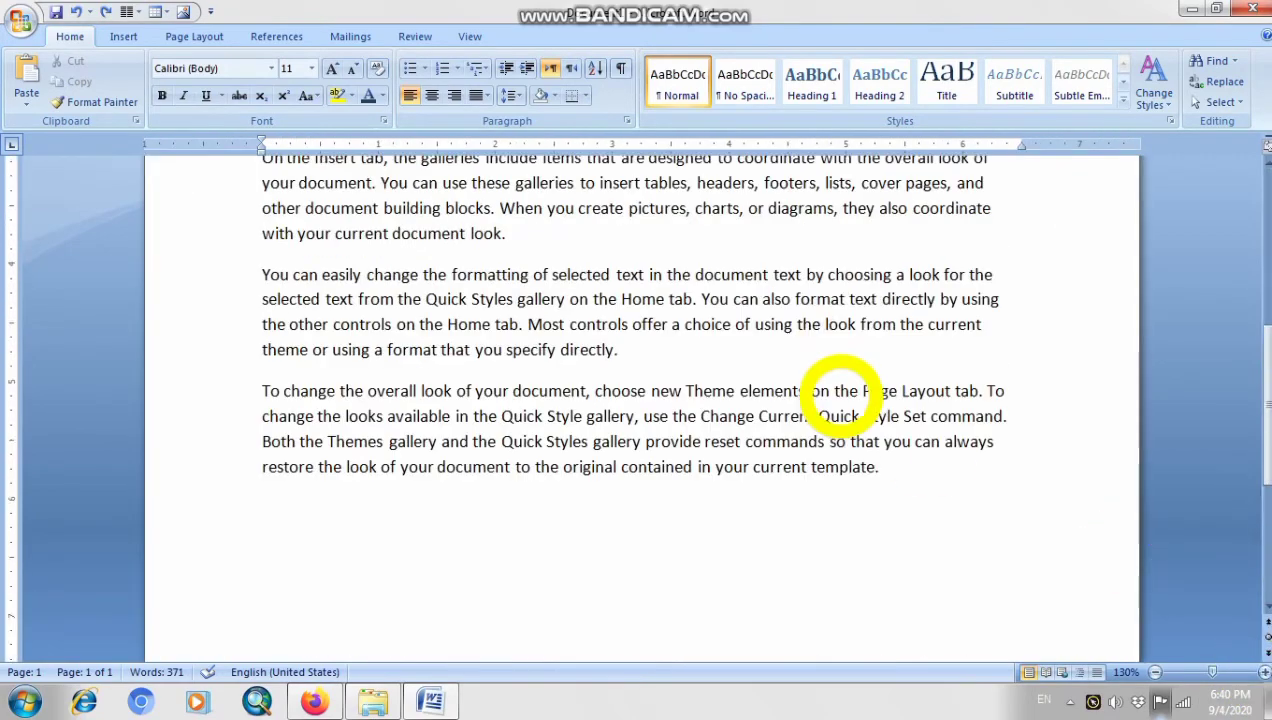
scroll(838, 394, up, 1)
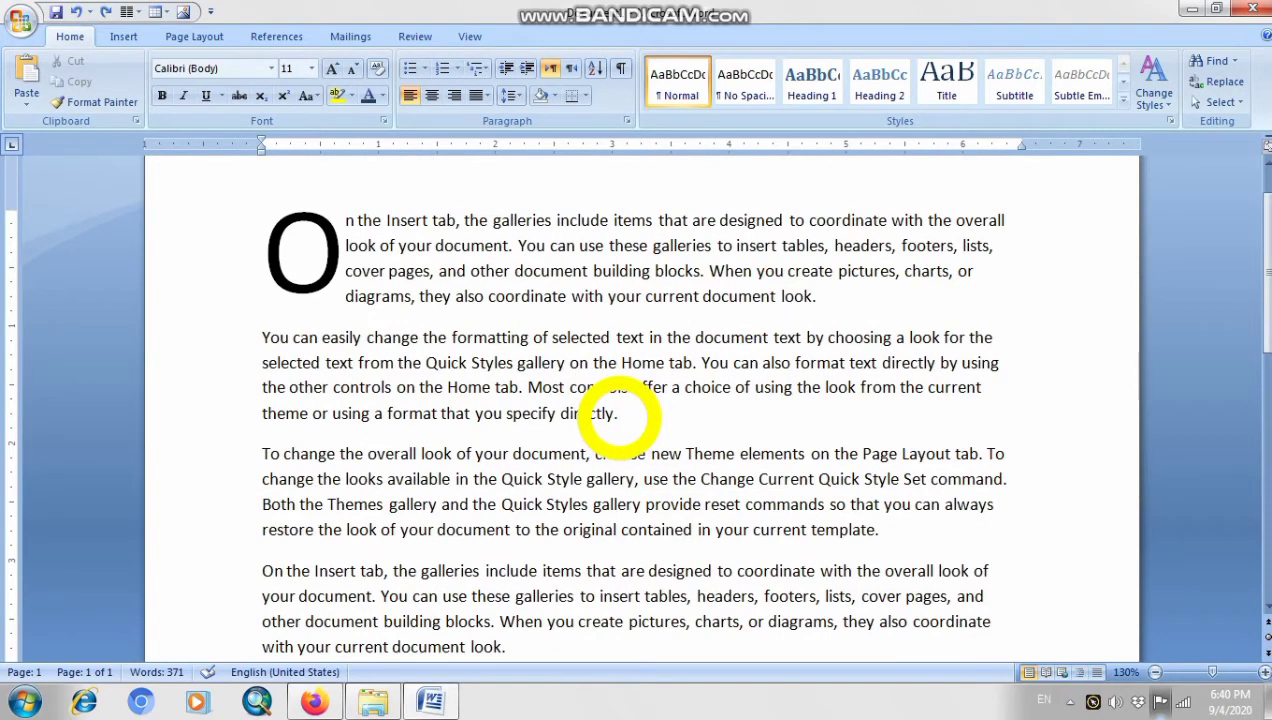
drag(619, 413, 233, 341)
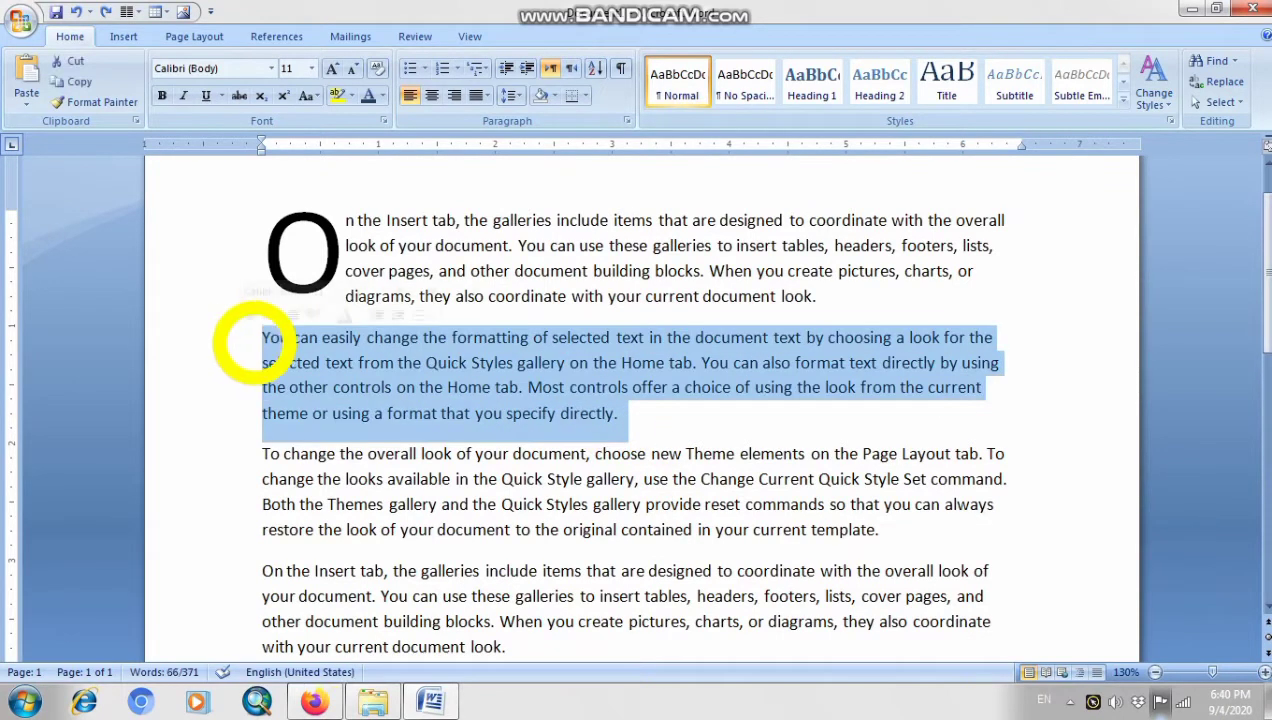
drag(627, 417, 278, 340)
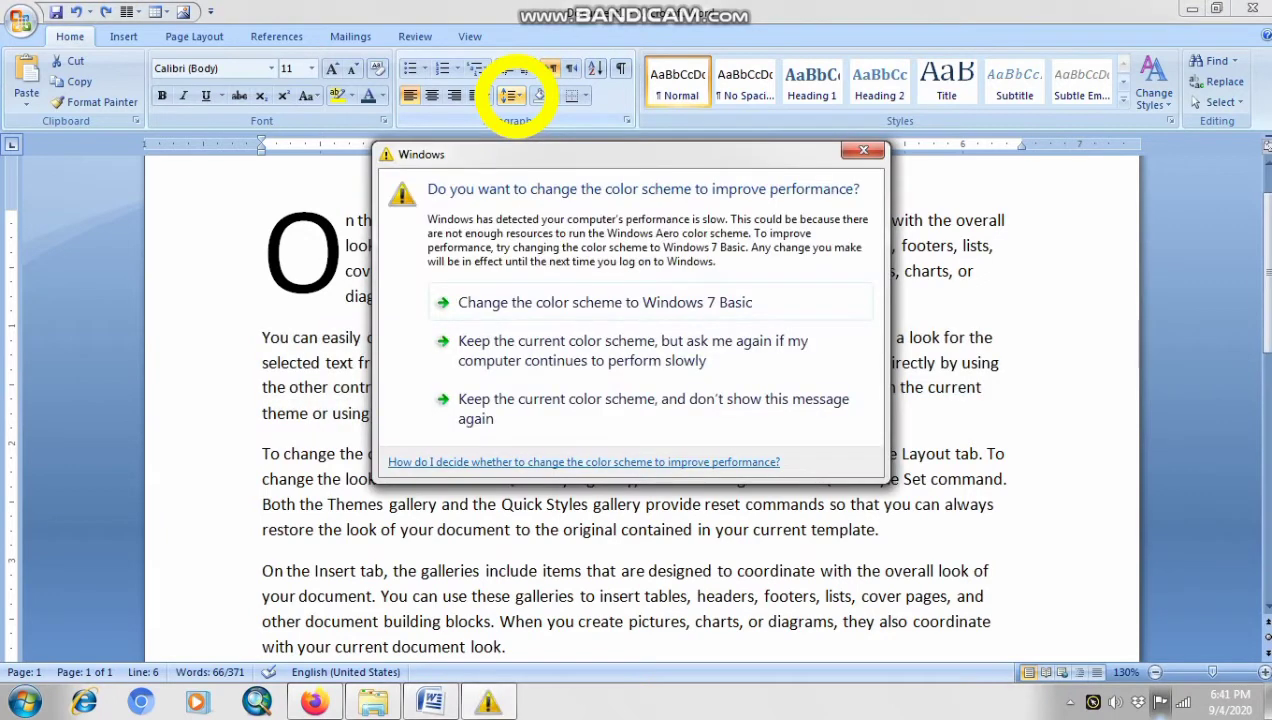
click(534, 408)
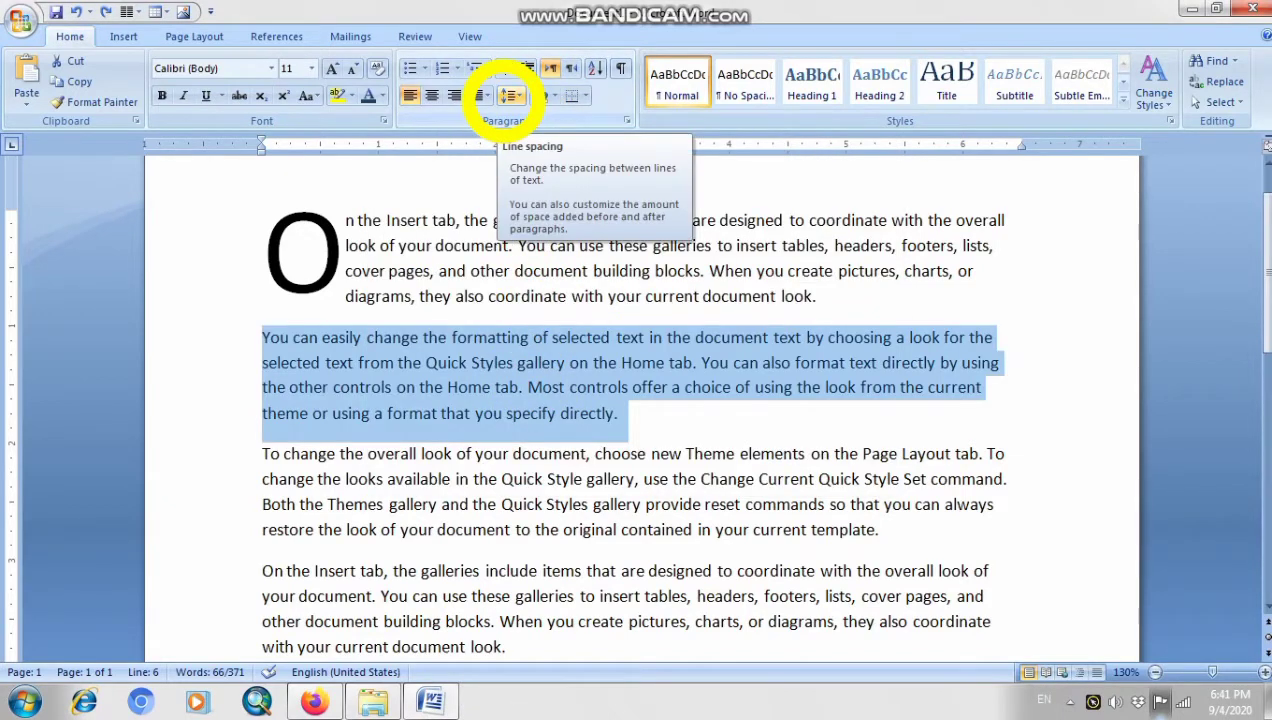
click(507, 96)
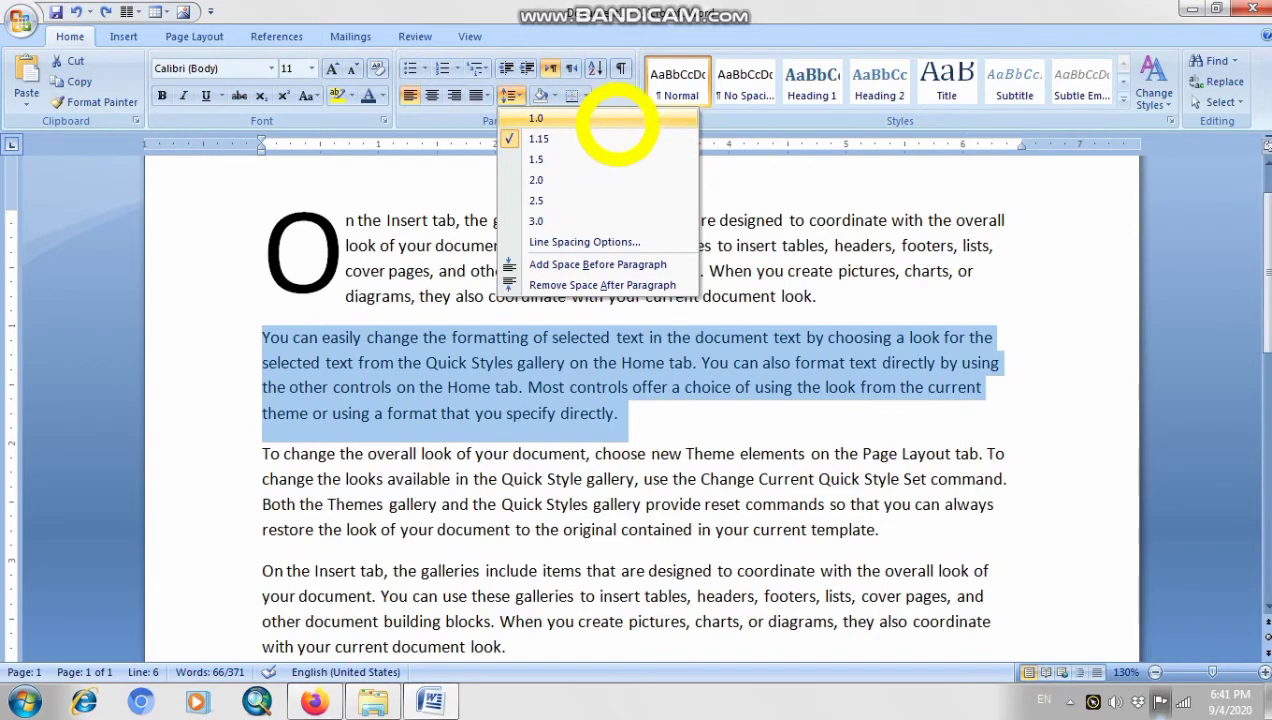
click(612, 120)
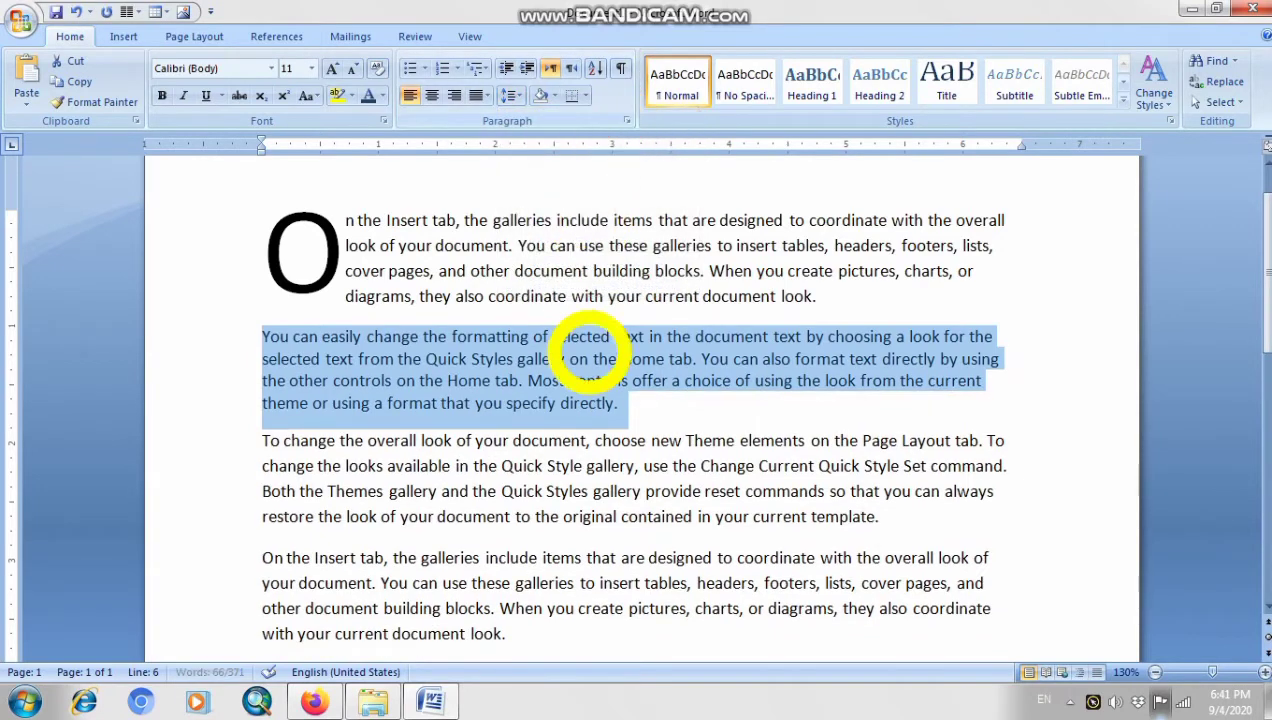
Compare the line spacing settings of the second and third paragraphs, continuing past the PointerFocus trial window.
click(589, 403)
drag(659, 403, 605, 335)
drag(652, 519, 641, 467)
drag(656, 628, 264, 407)
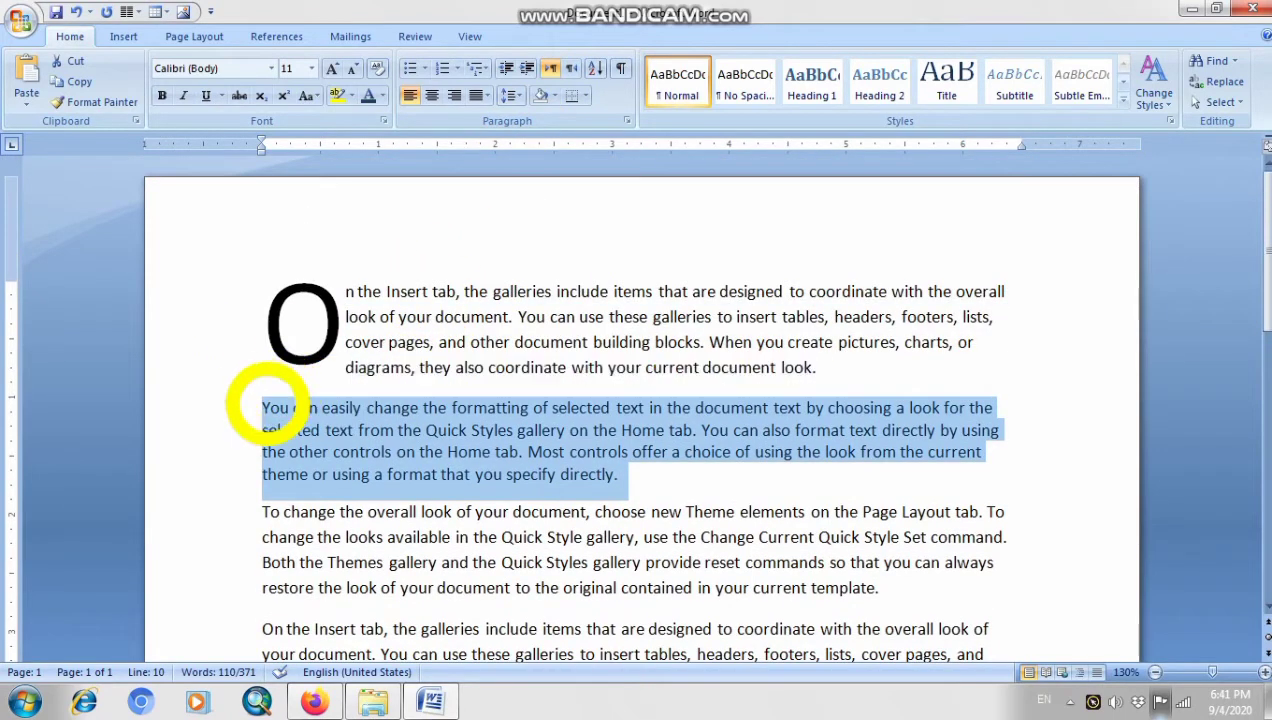
click(512, 95)
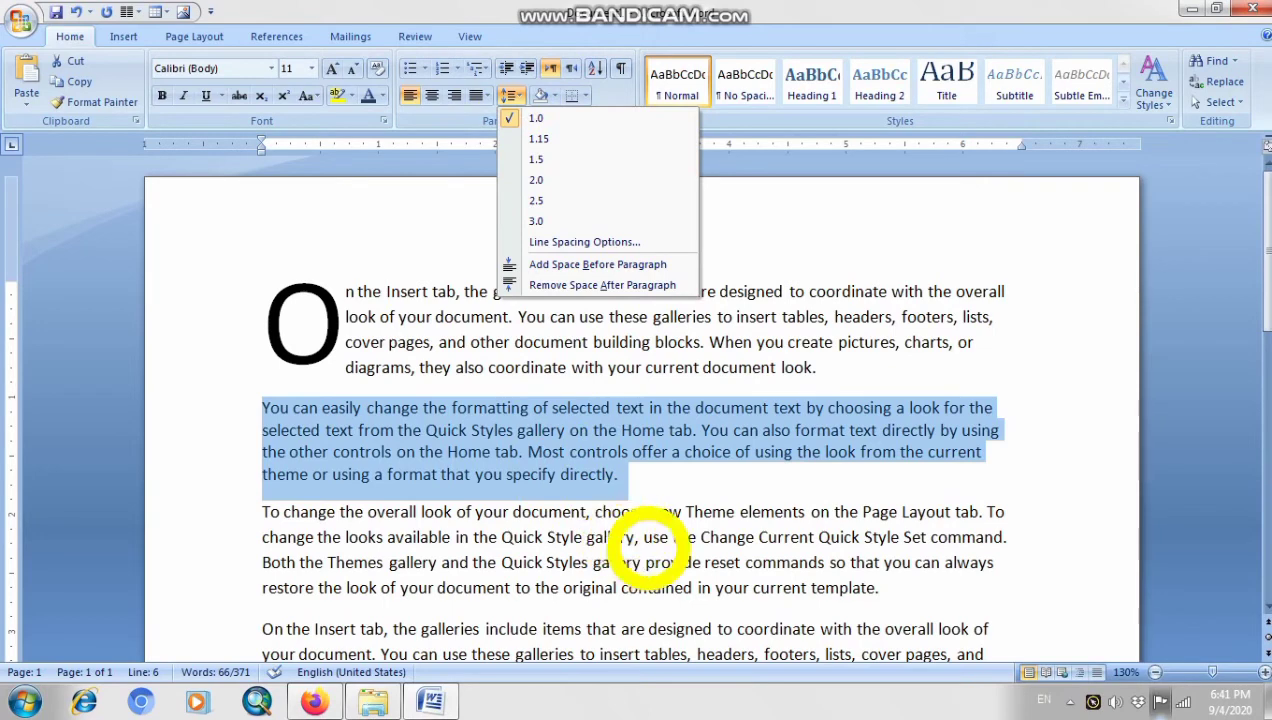
click(652, 614)
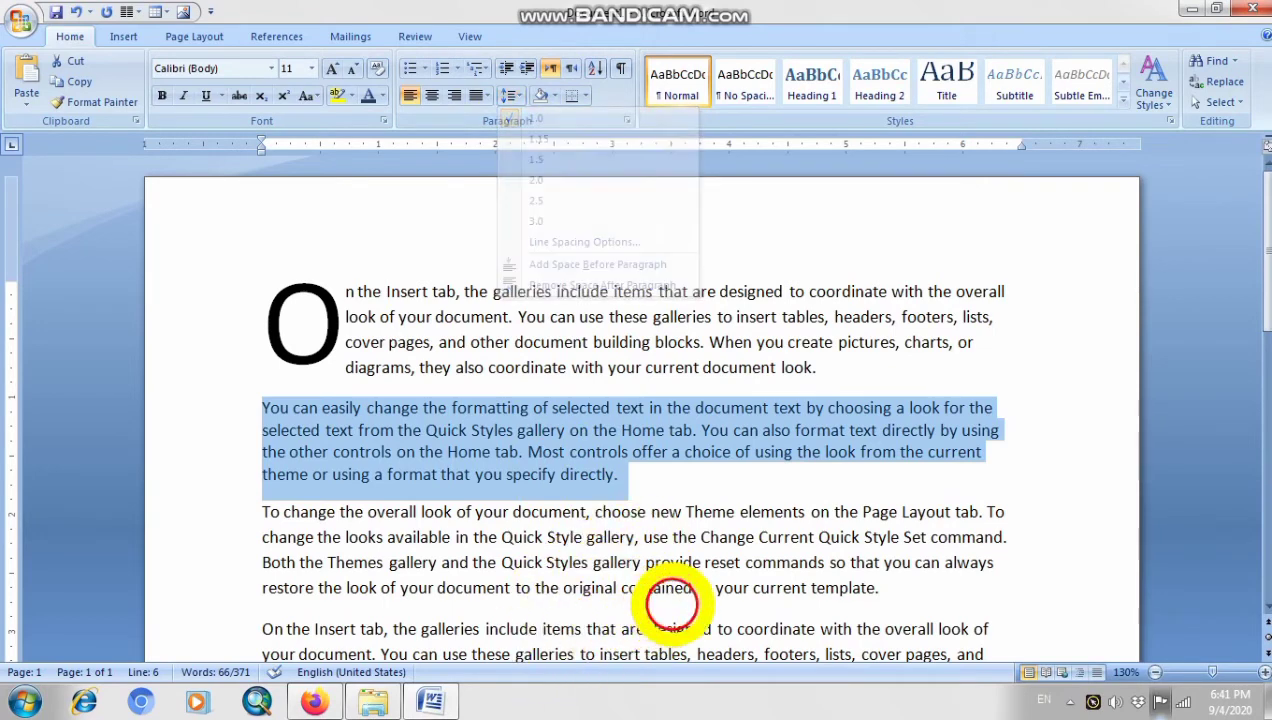
click(808, 586)
click(512, 95)
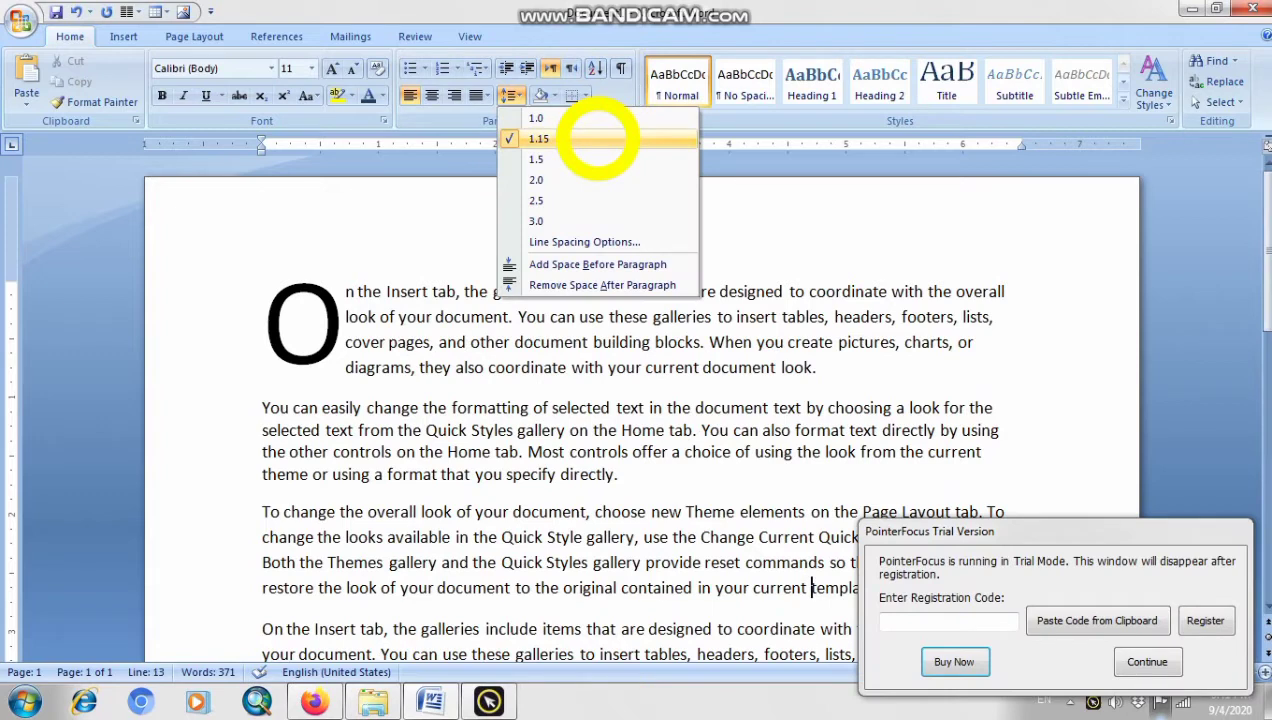
click(1147, 663)
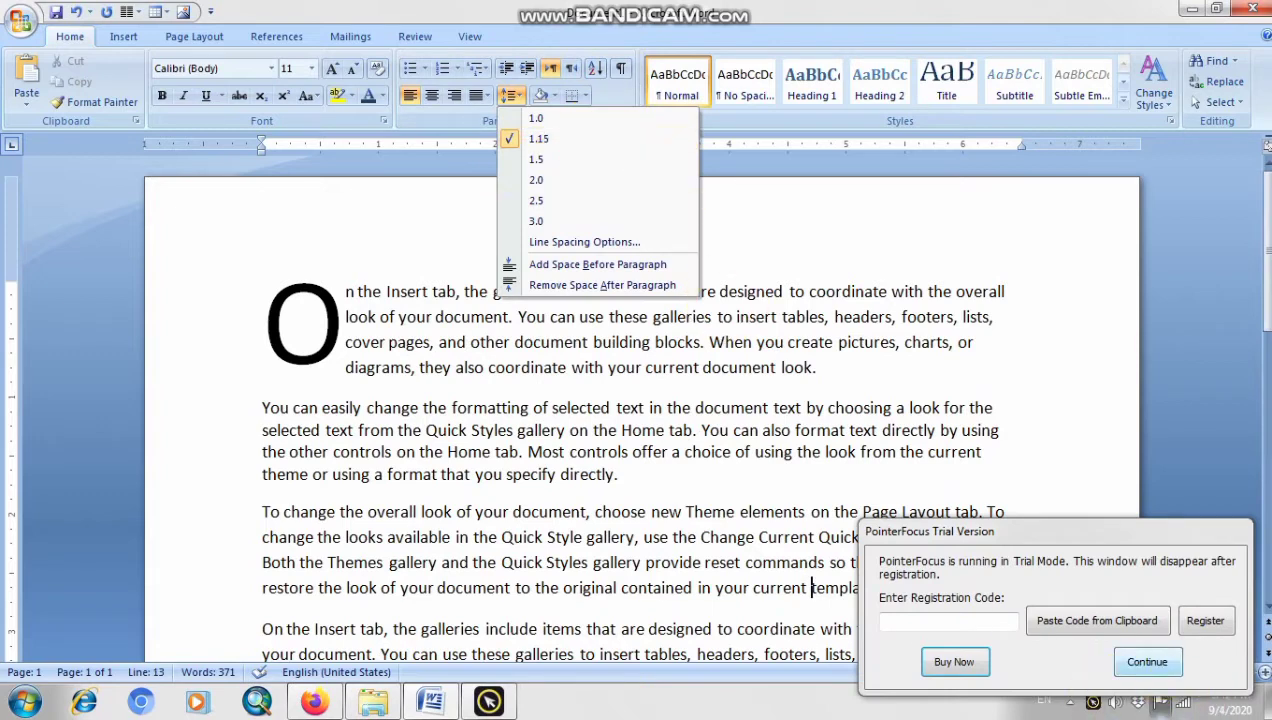
click(810, 465)
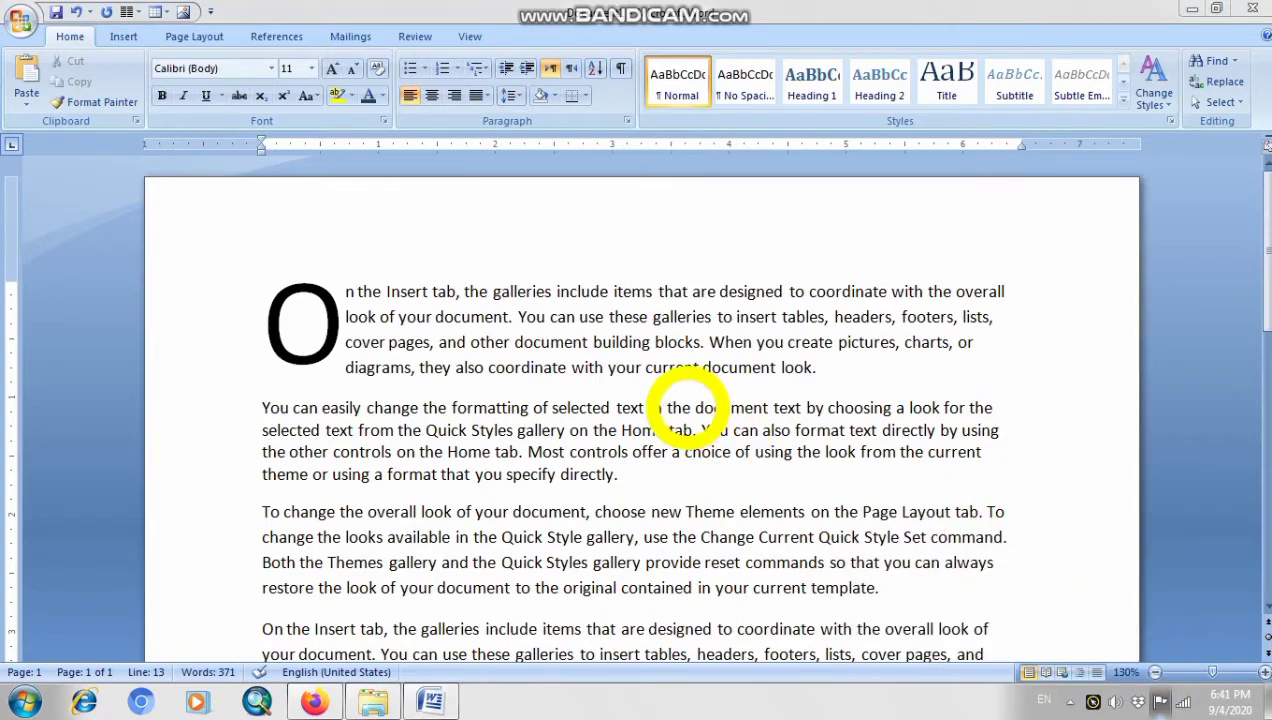
Set the line spacing of the third paragraph, beginning "To change the overall look", to 3.0.
scroll(800, 520, down, 2)
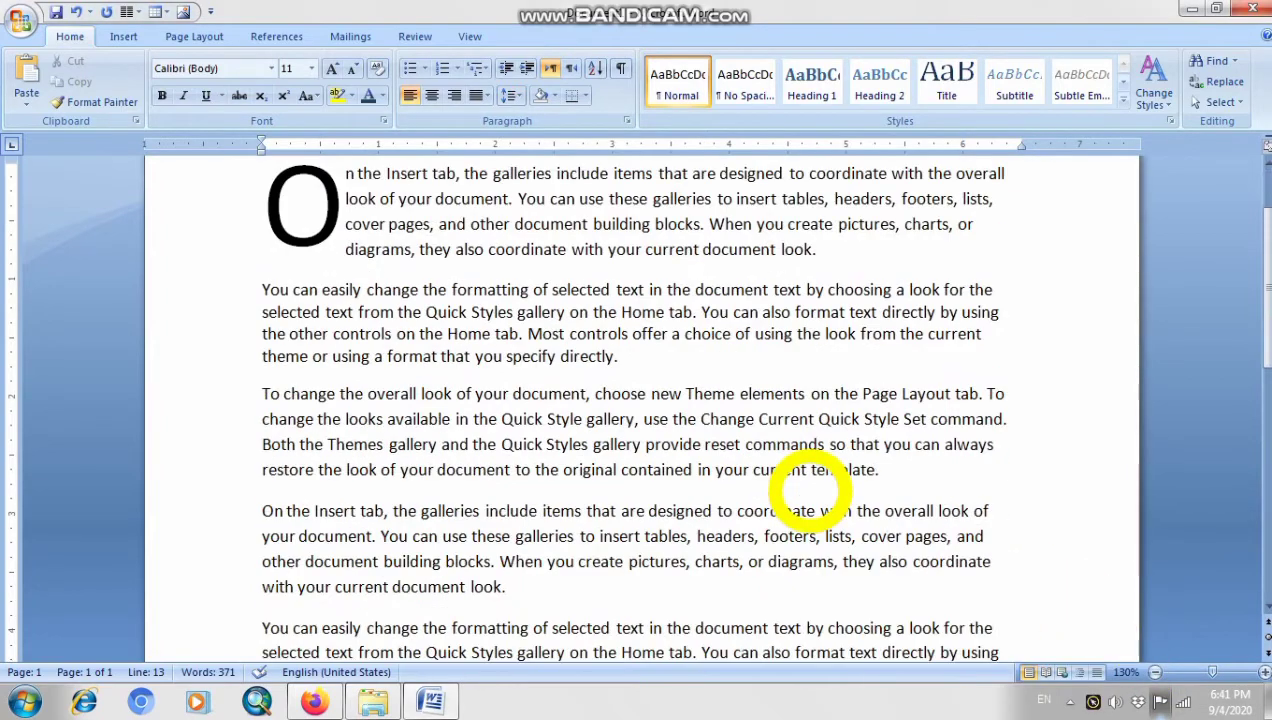
drag(890, 478, 260, 368)
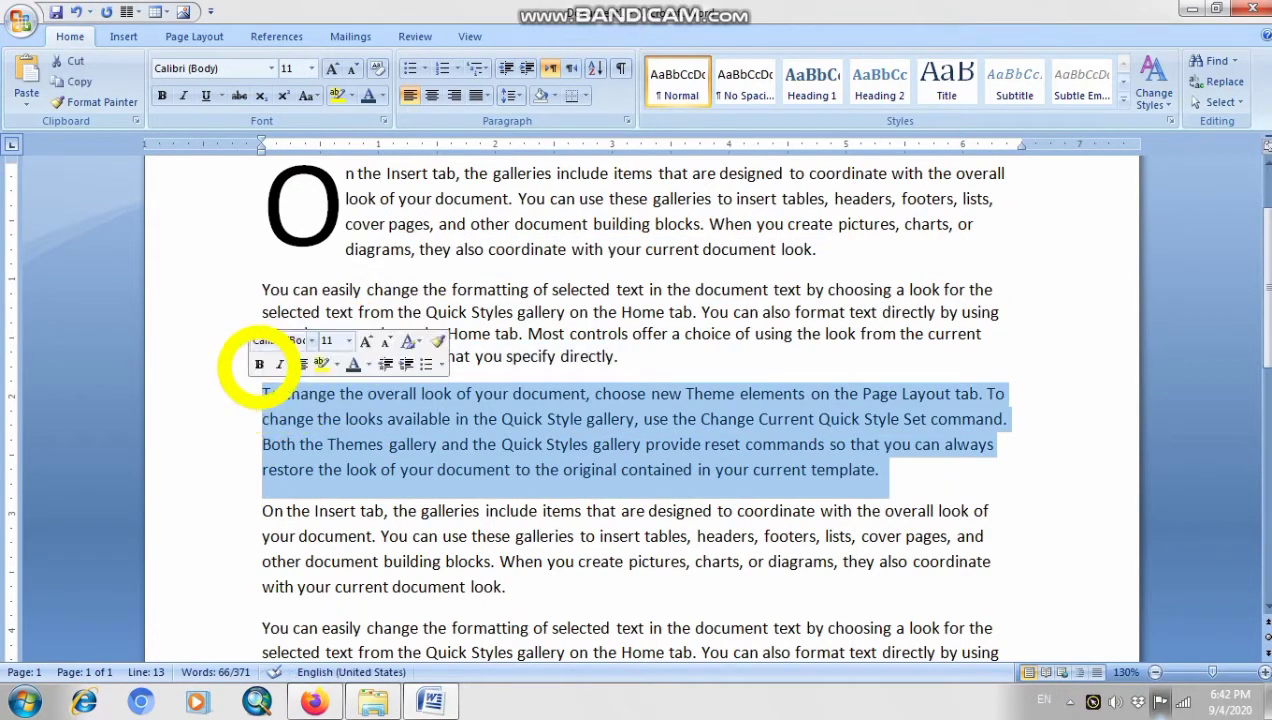
click(509, 95)
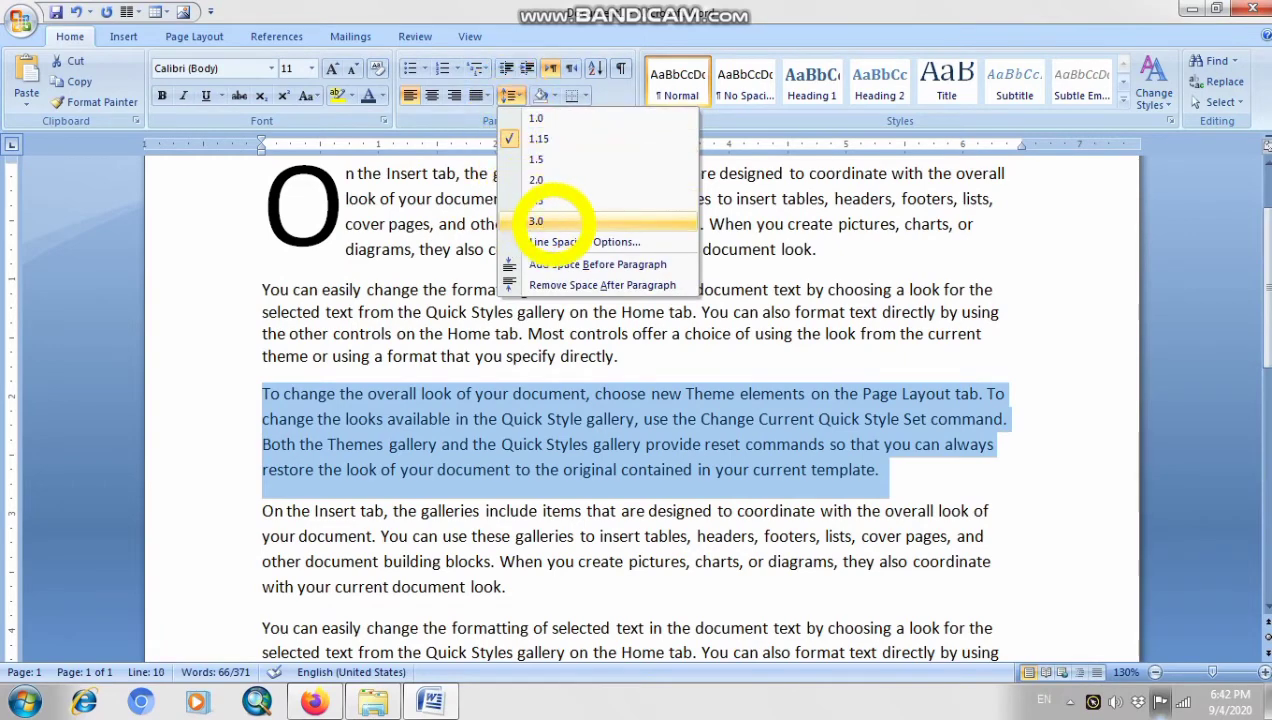
click(537, 220)
click(913, 460)
key(ctrl+z)
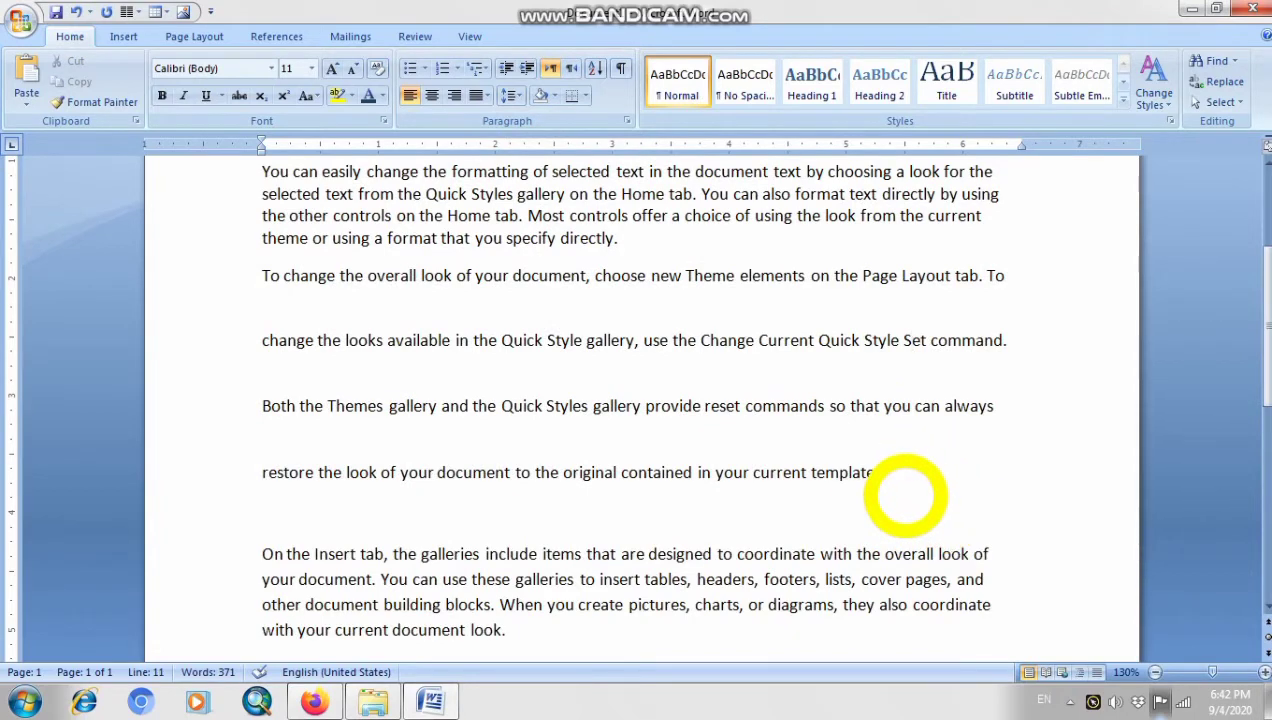
Add space before the third paragraph, and undo both this and the paragraph's line spacing change.
click(514, 96)
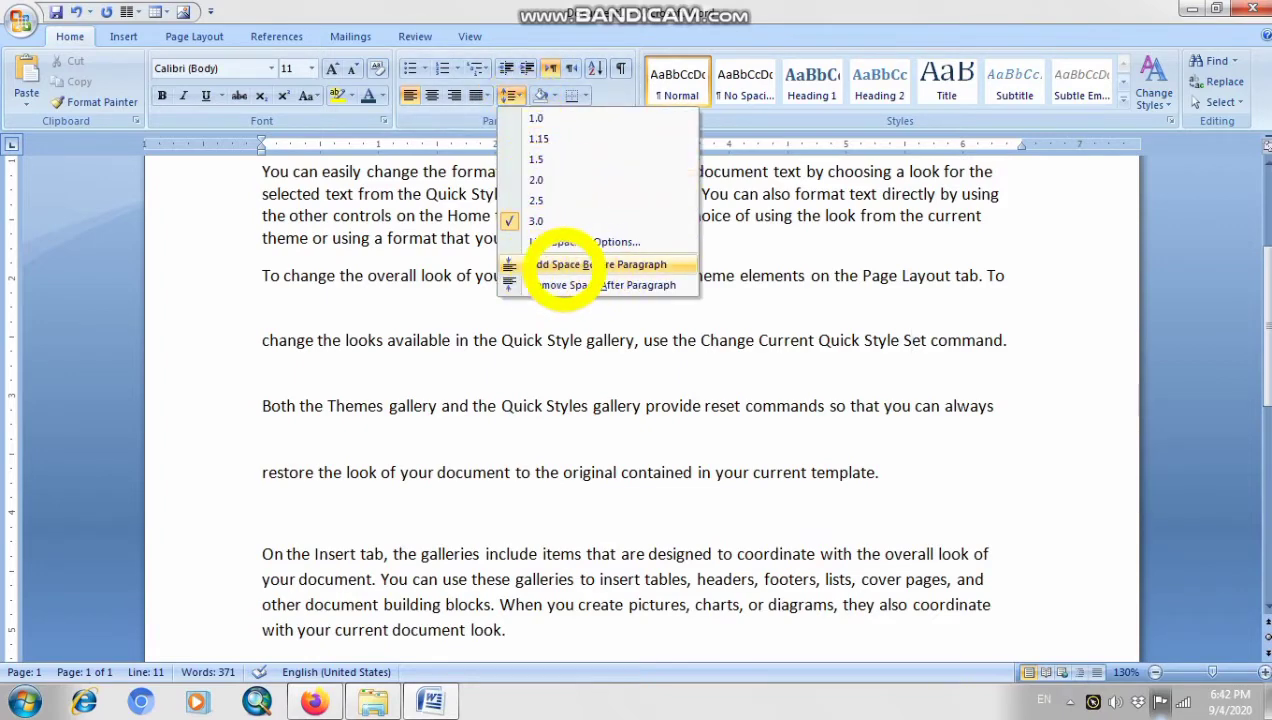
click(642, 268)
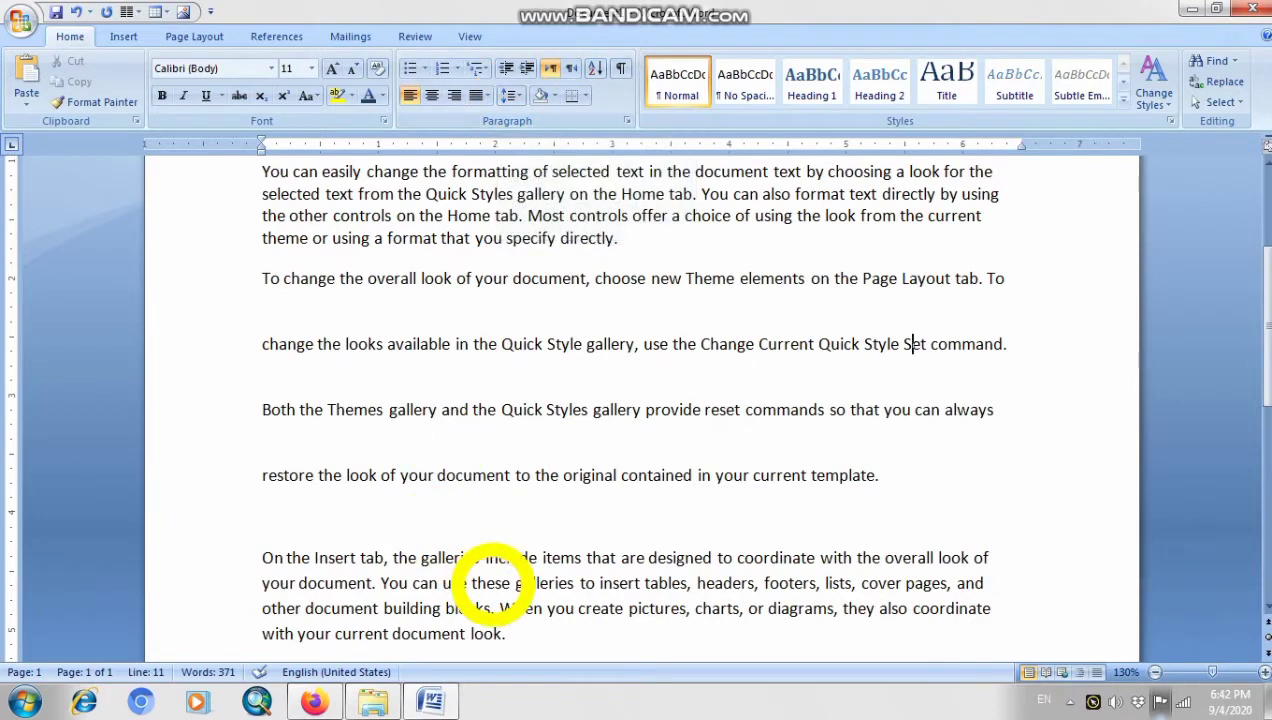
key(ctrl+z)
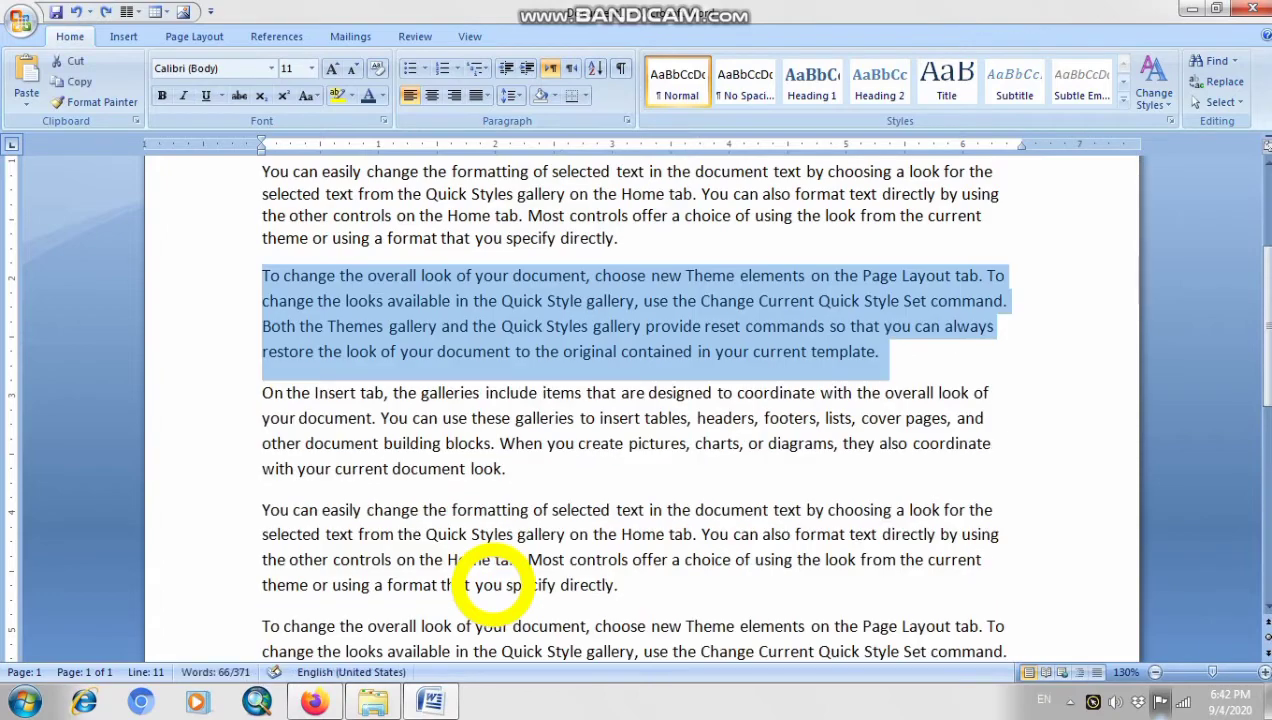
click(528, 490)
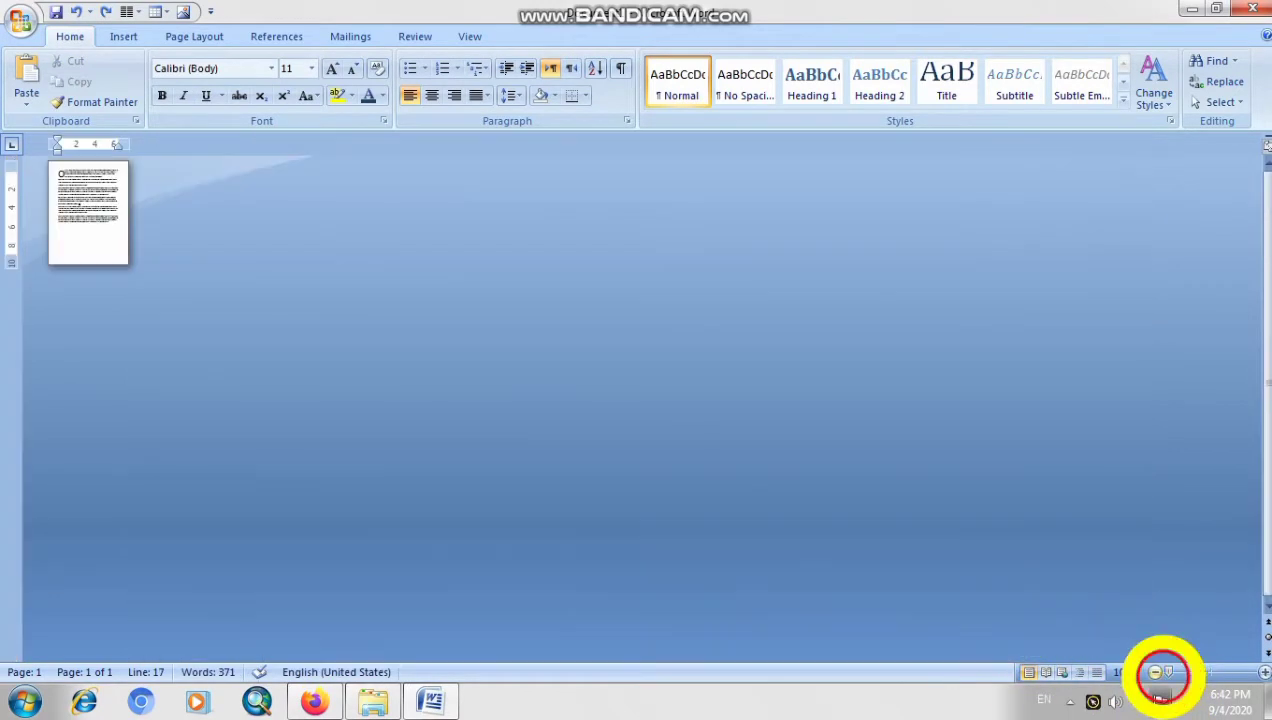
Select the text of the whole document and set its line spacing to 2.0.
click(1163, 673)
drag(1240, 678, 1157, 671)
click(1155, 672)
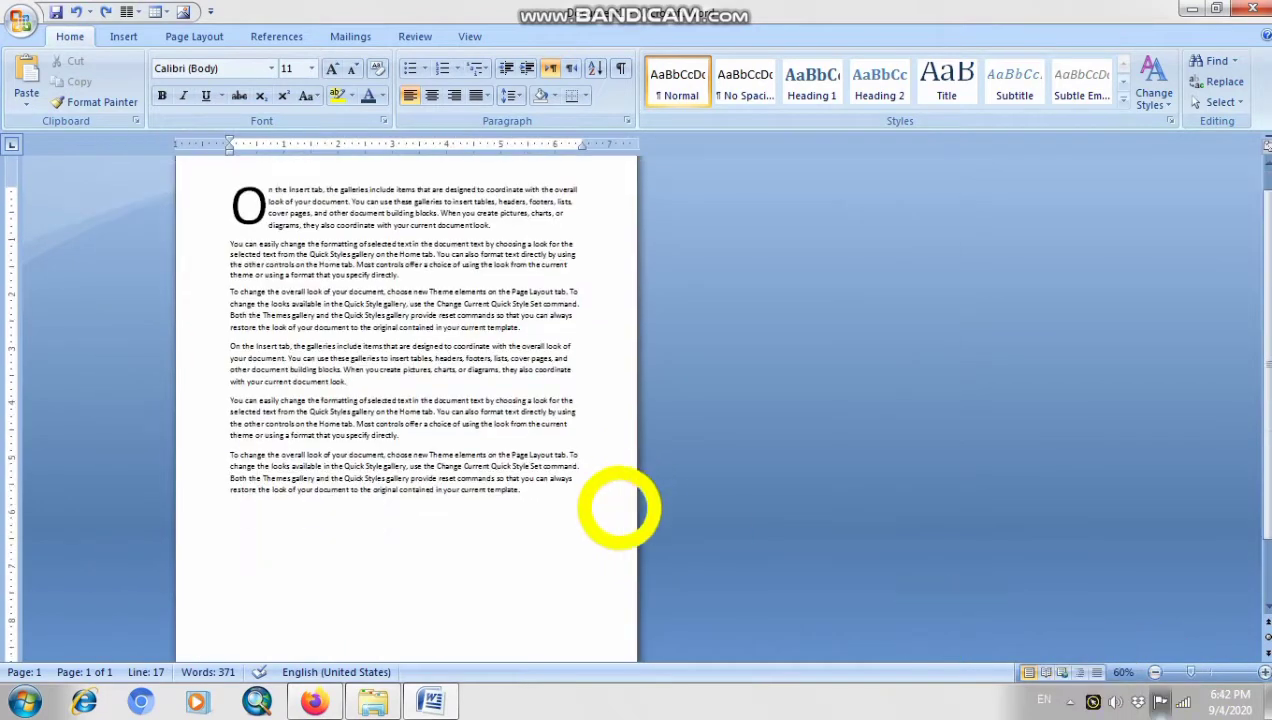
click(1155, 672)
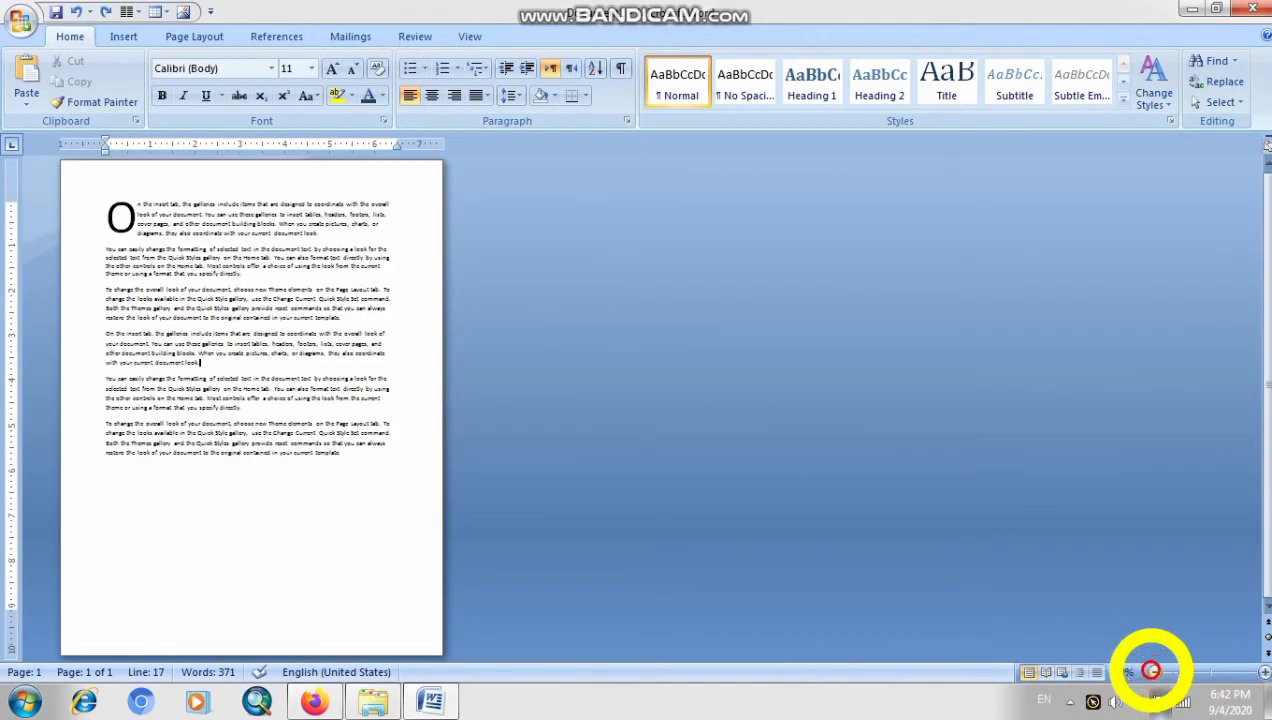
drag(378, 468, 114, 205)
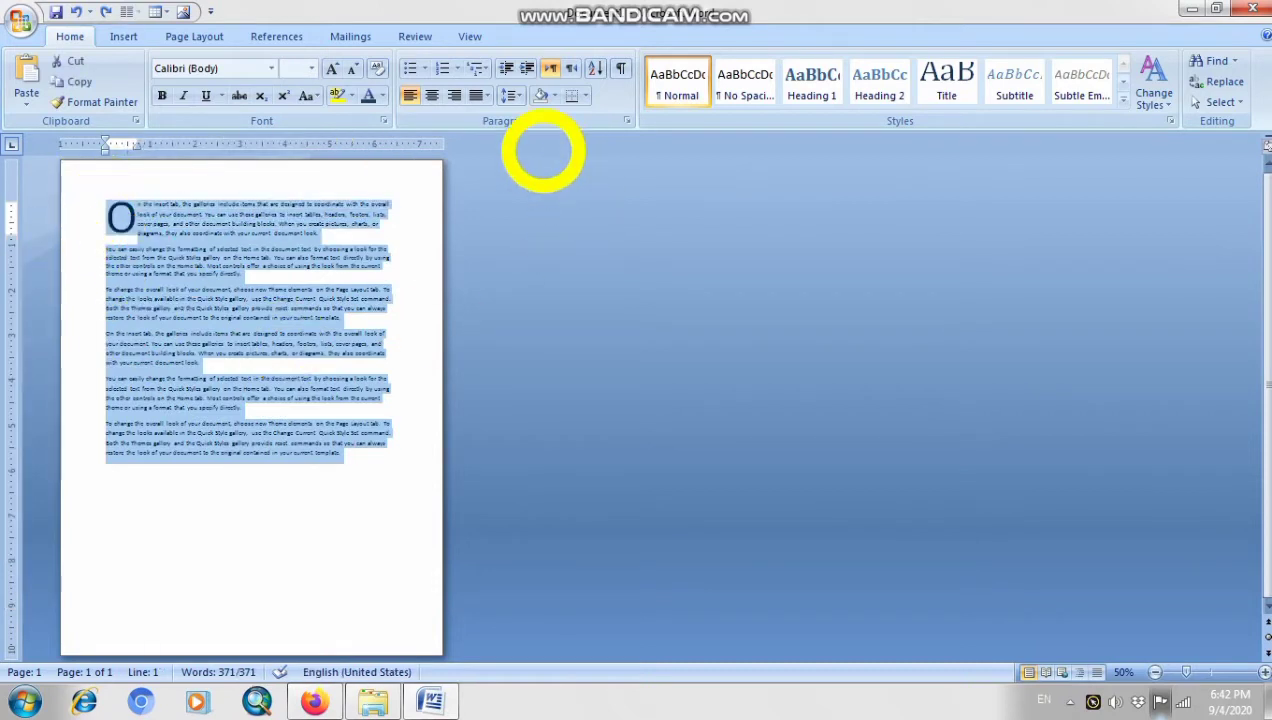
click(512, 95)
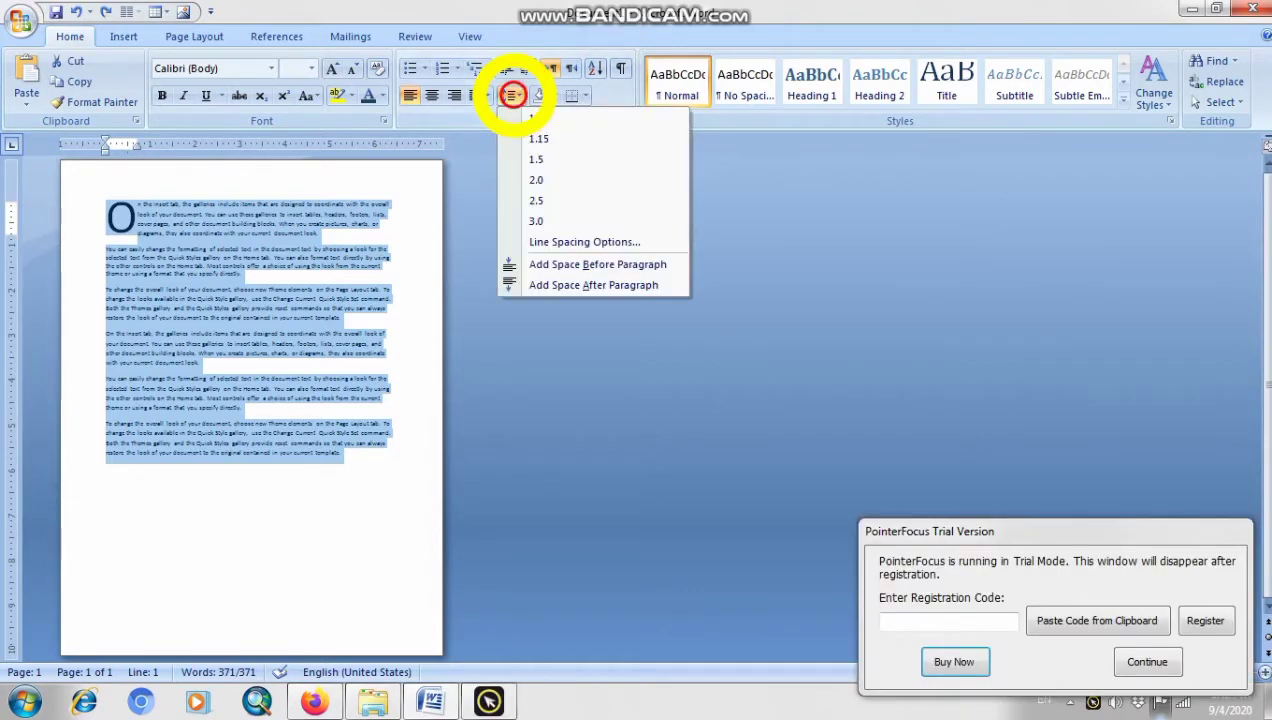
click(524, 184)
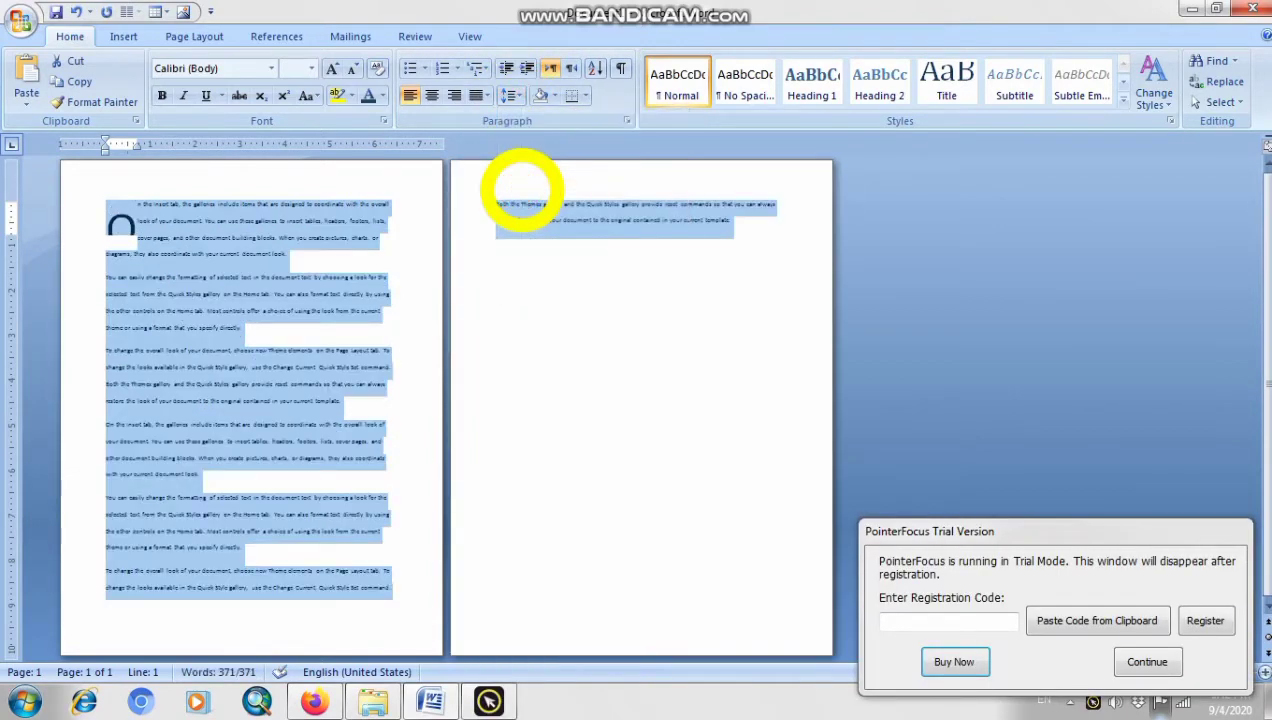
Try line spacings of 1.15 and 1.5 on the whole document's text, and return it to 2.0.
click(512, 95)
click(538, 139)
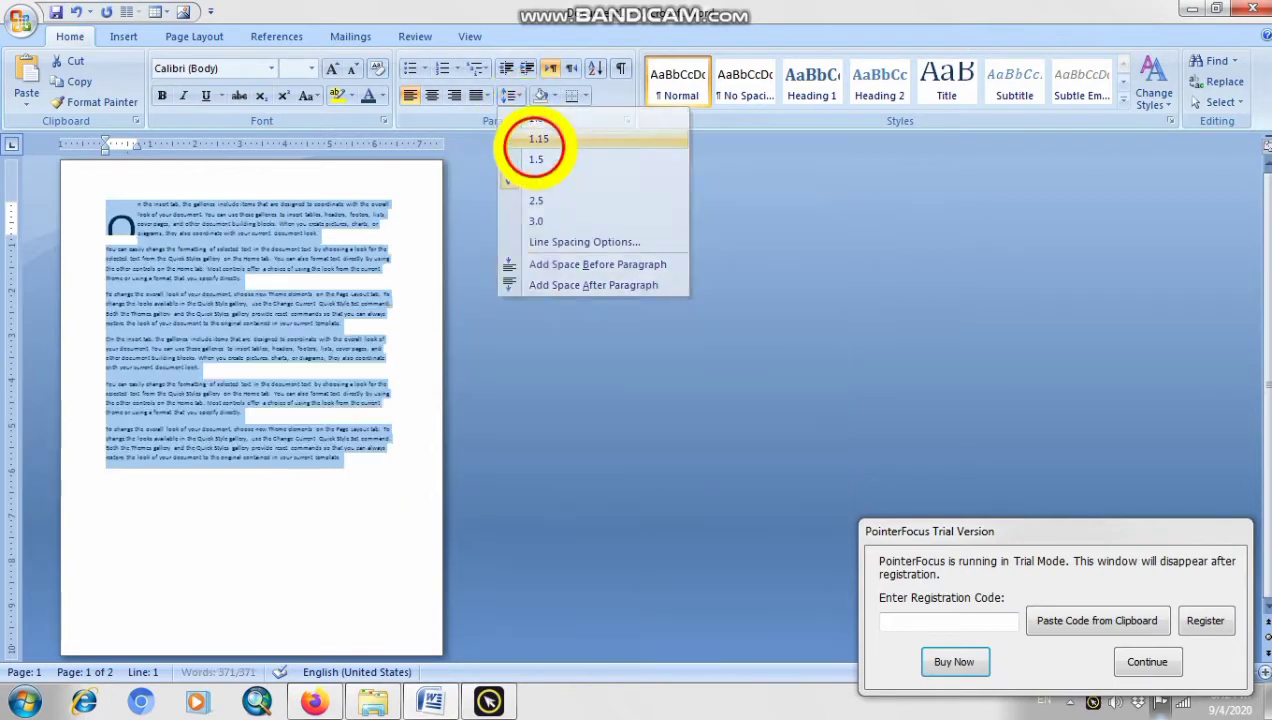
click(512, 95)
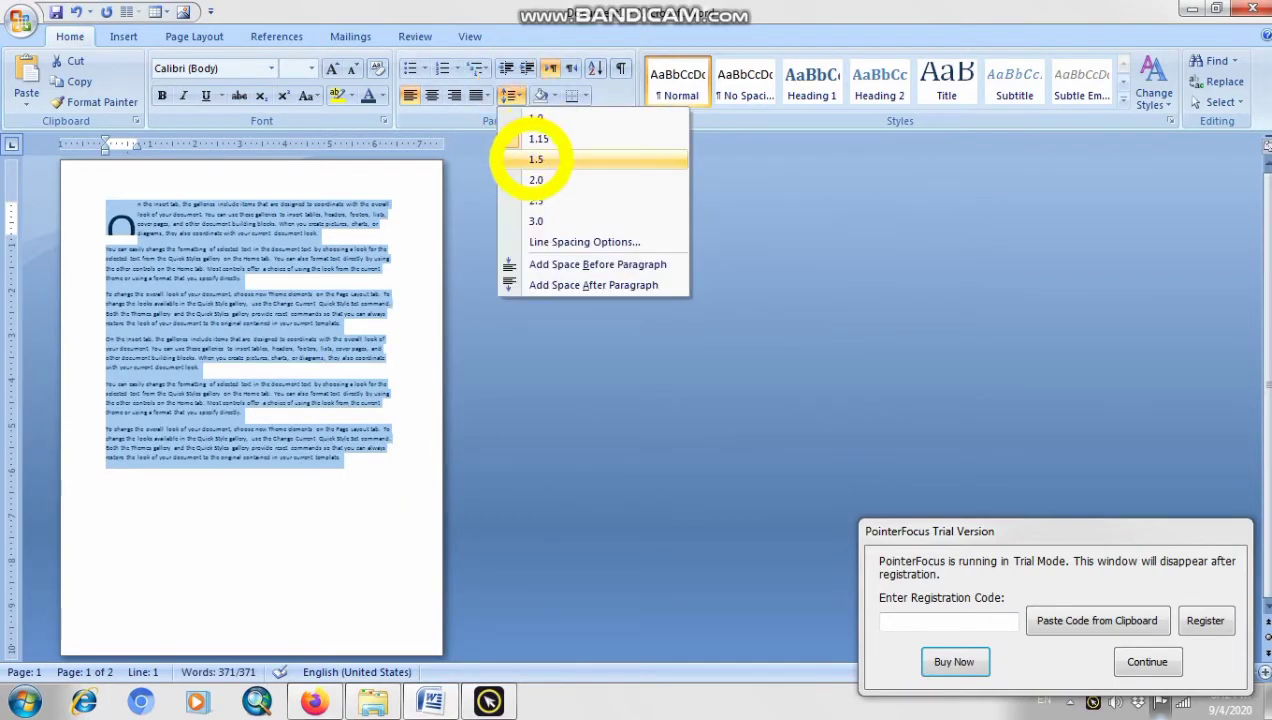
click(530, 158)
click(512, 95)
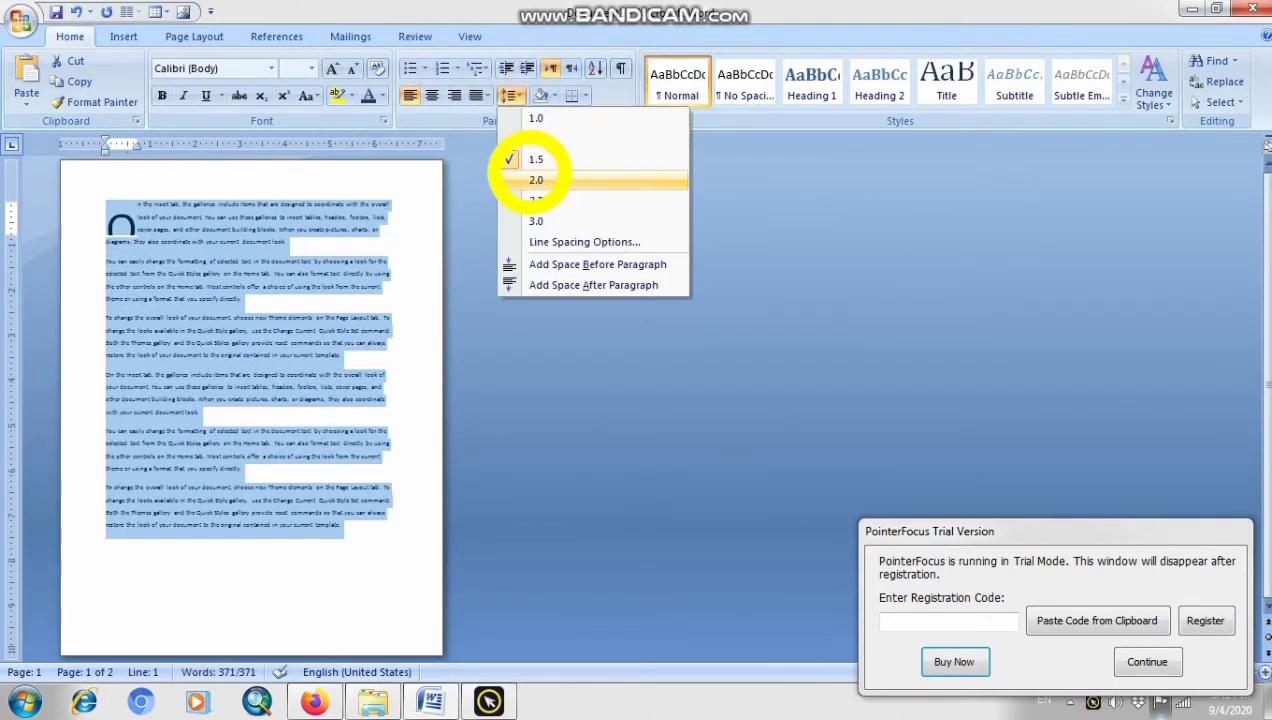
click(533, 179)
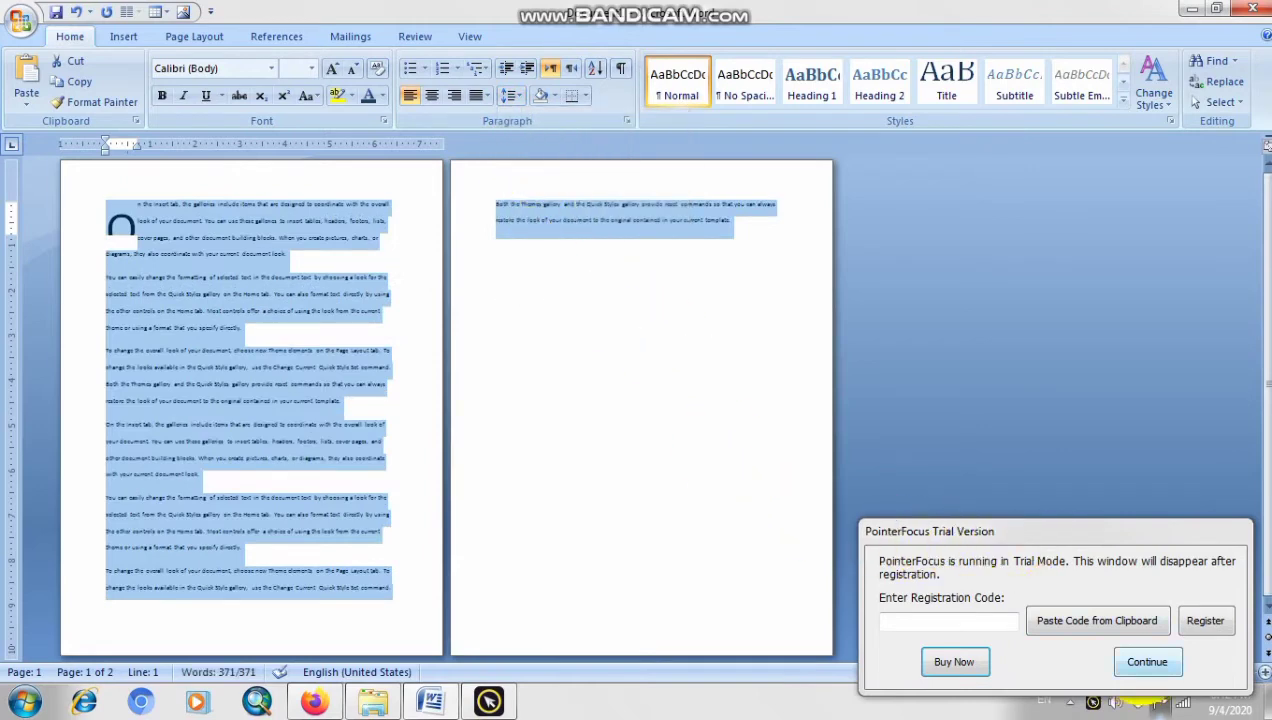
Deselect the text and reduce the page's top and bottom margins so that all the text fits on one page.
click(137, 356)
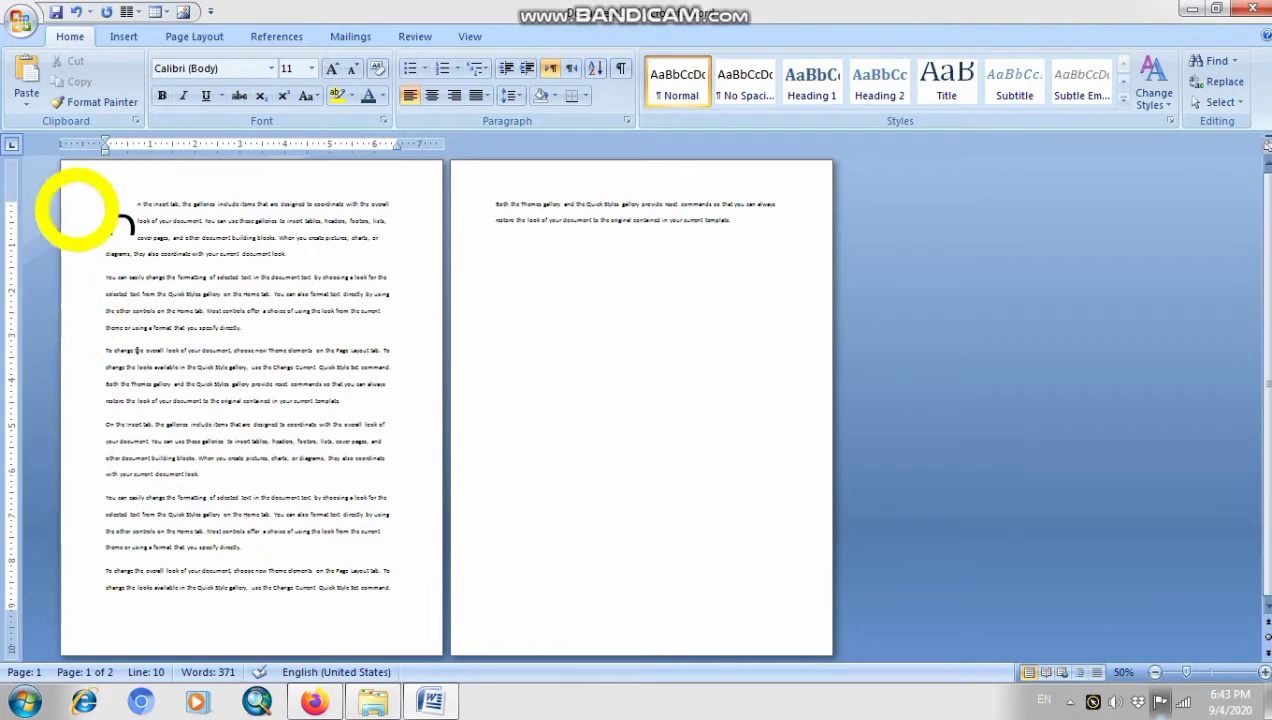
drag(14, 200, 14, 184)
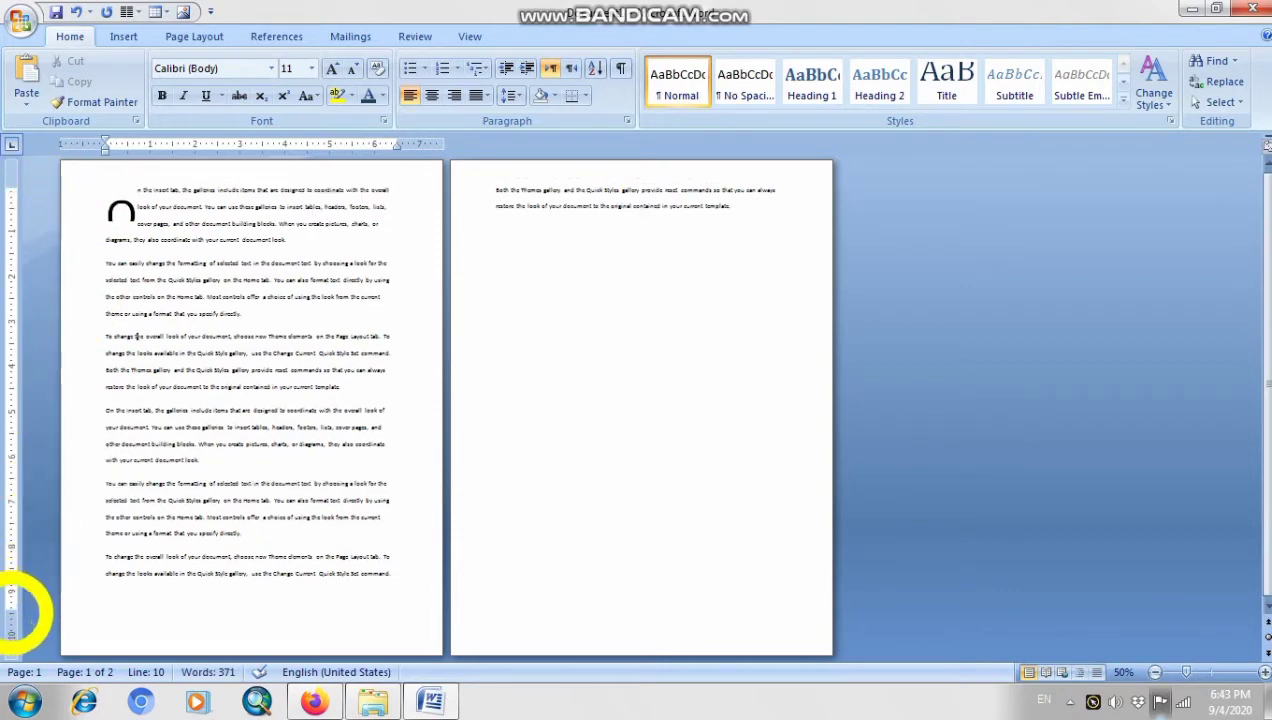
drag(20, 607, 20, 620)
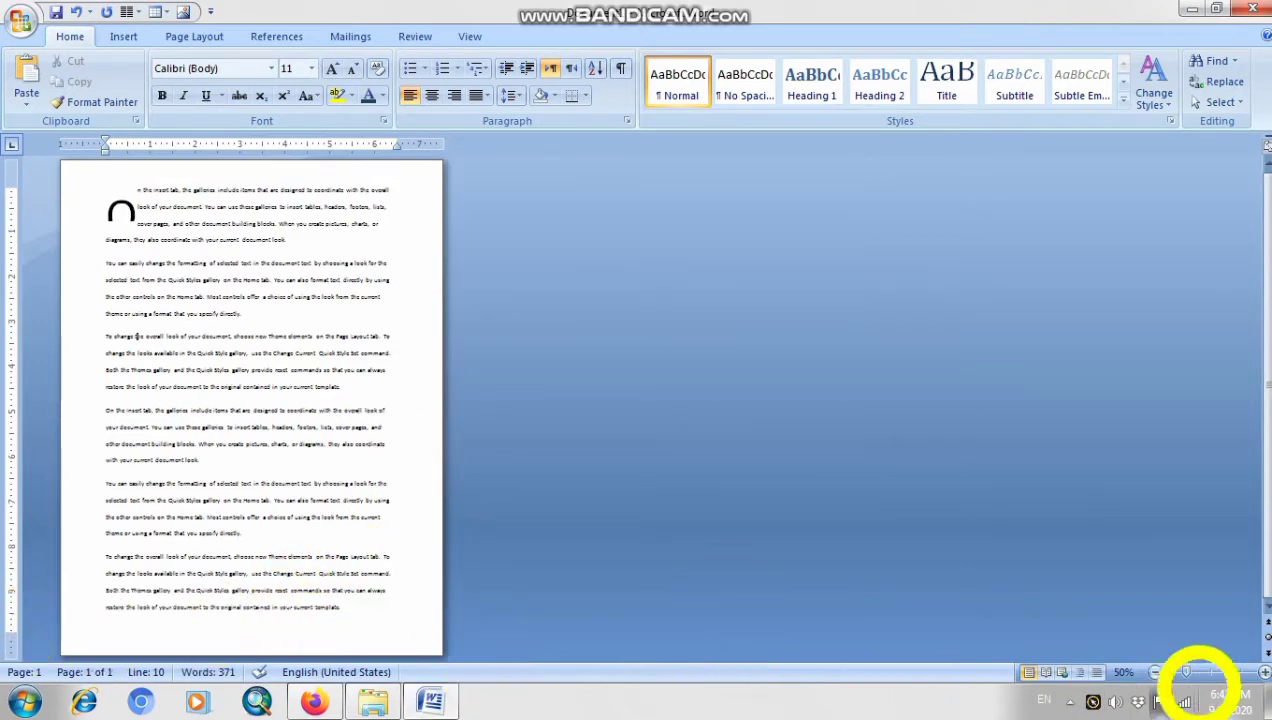
Select the last paragraph, beginning "To change the overall look", and add space before it.
click(1264, 672)
click(1264, 672)
click(1264, 672)
click(1264, 672)
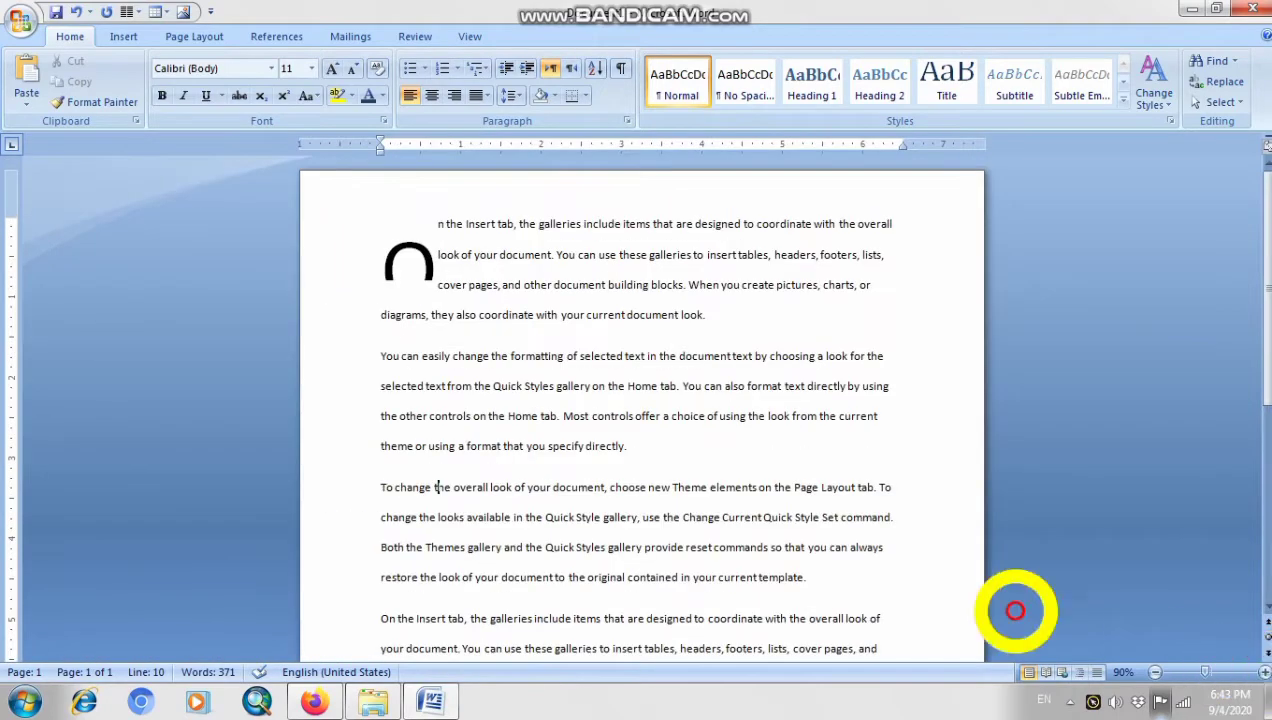
scroll(696, 588, down, 6)
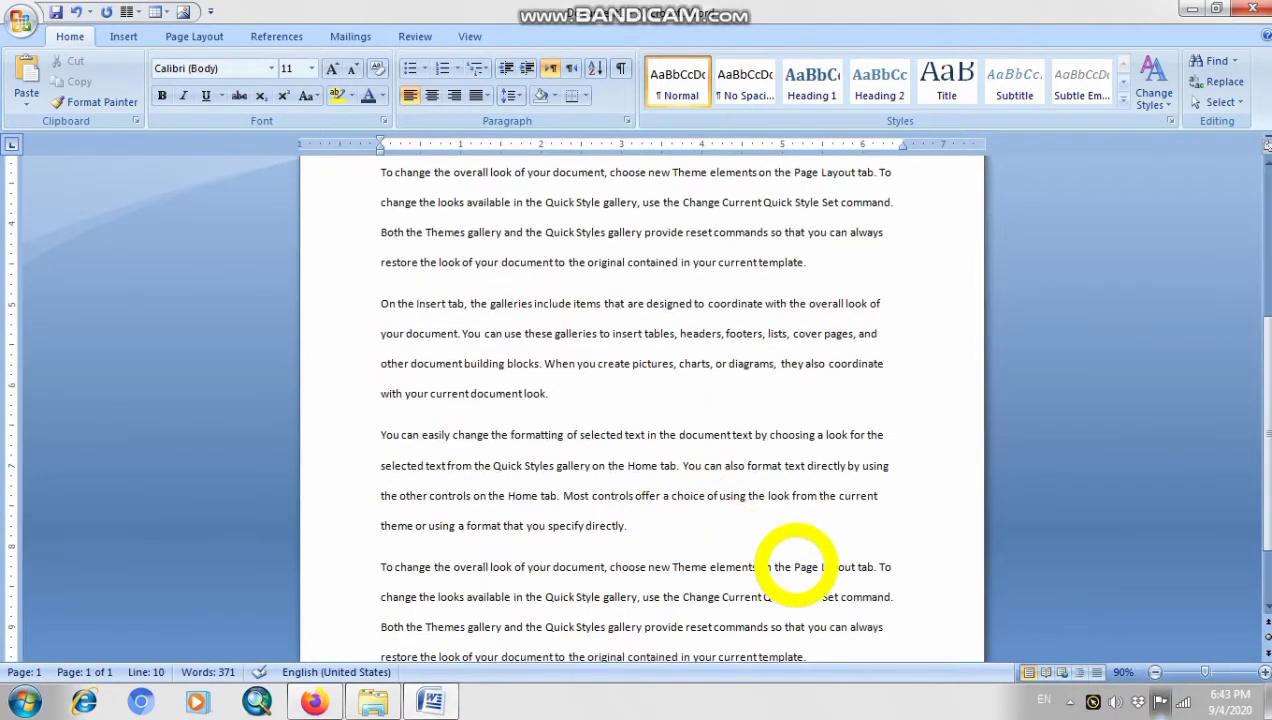
scroll(671, 380, down, 2)
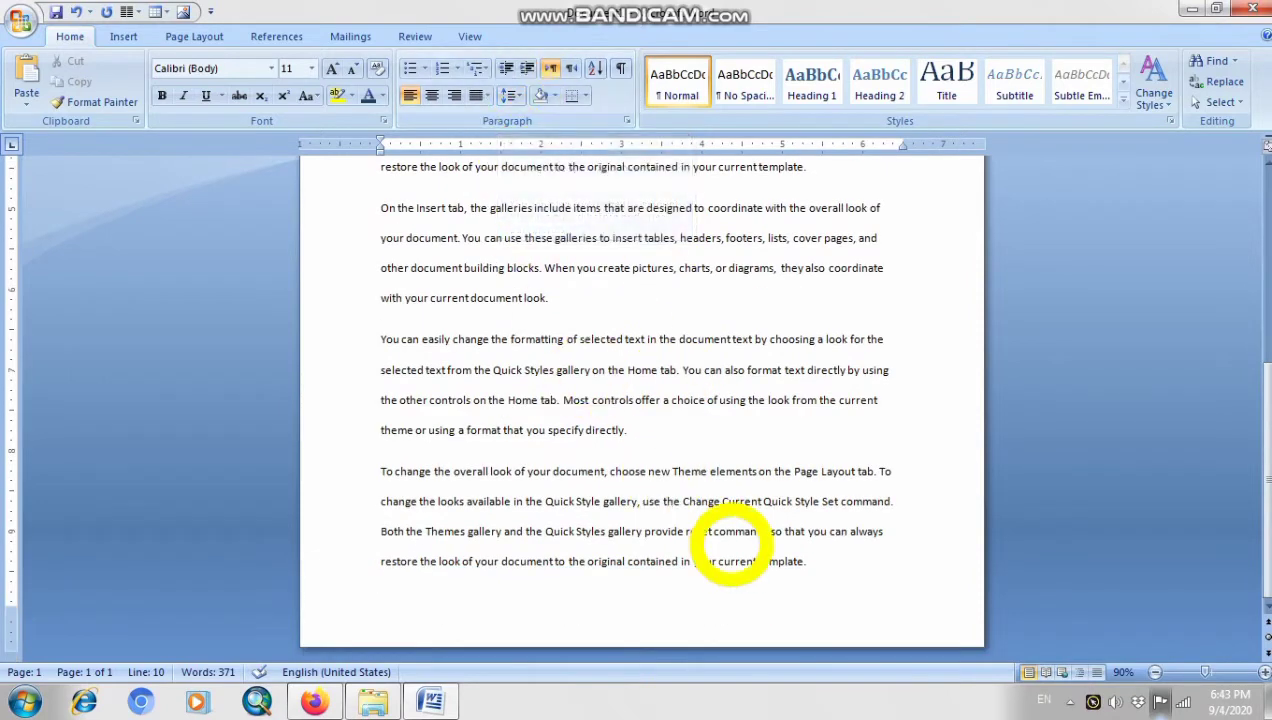
drag(810, 568, 372, 481)
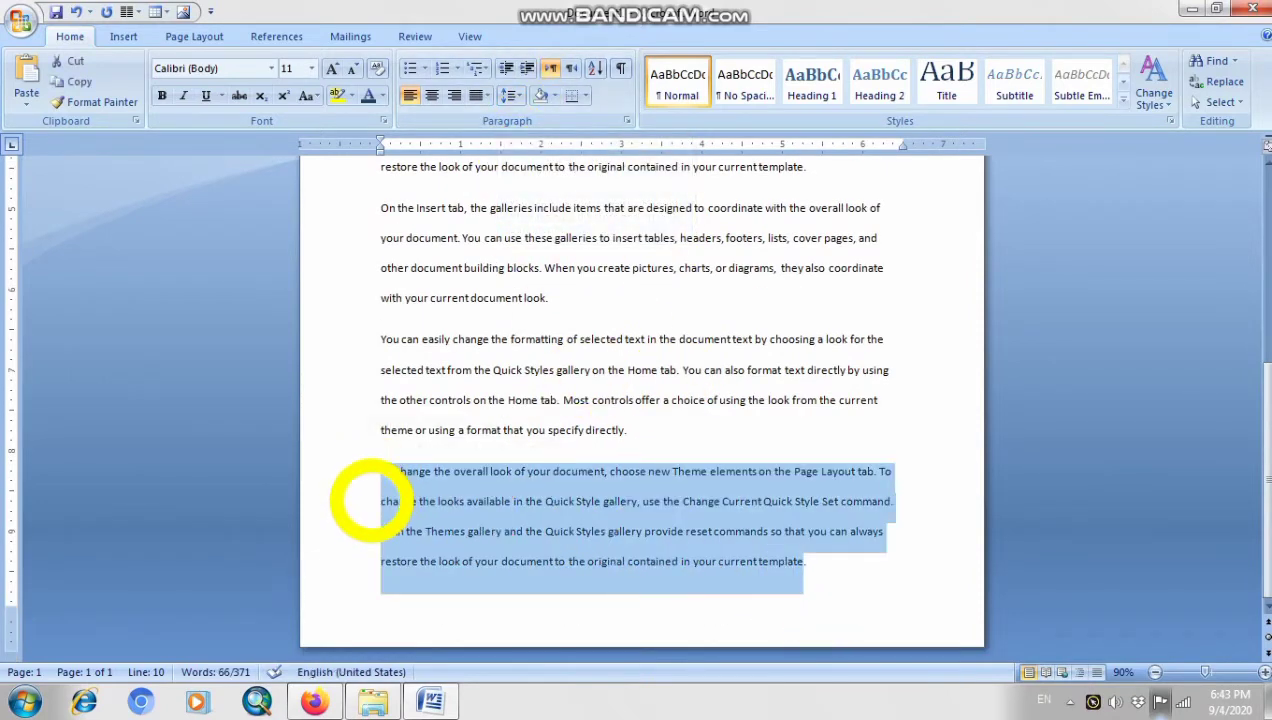
click(510, 95)
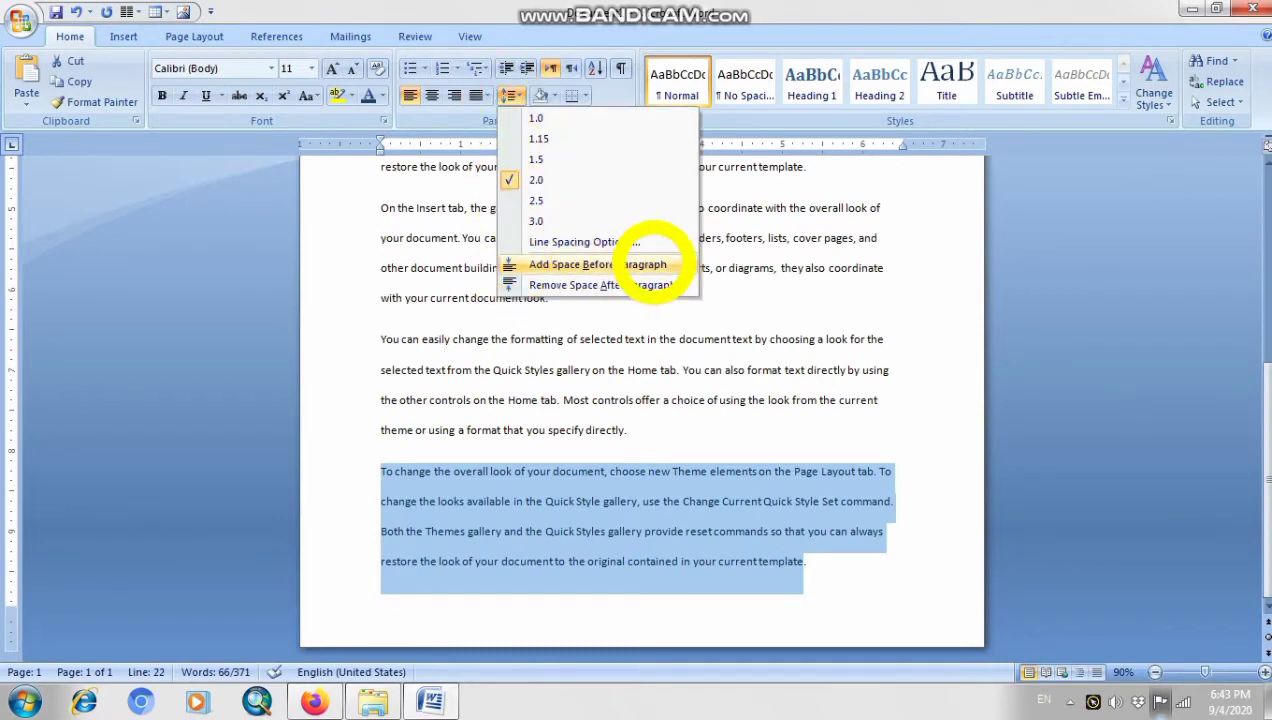
click(652, 264)
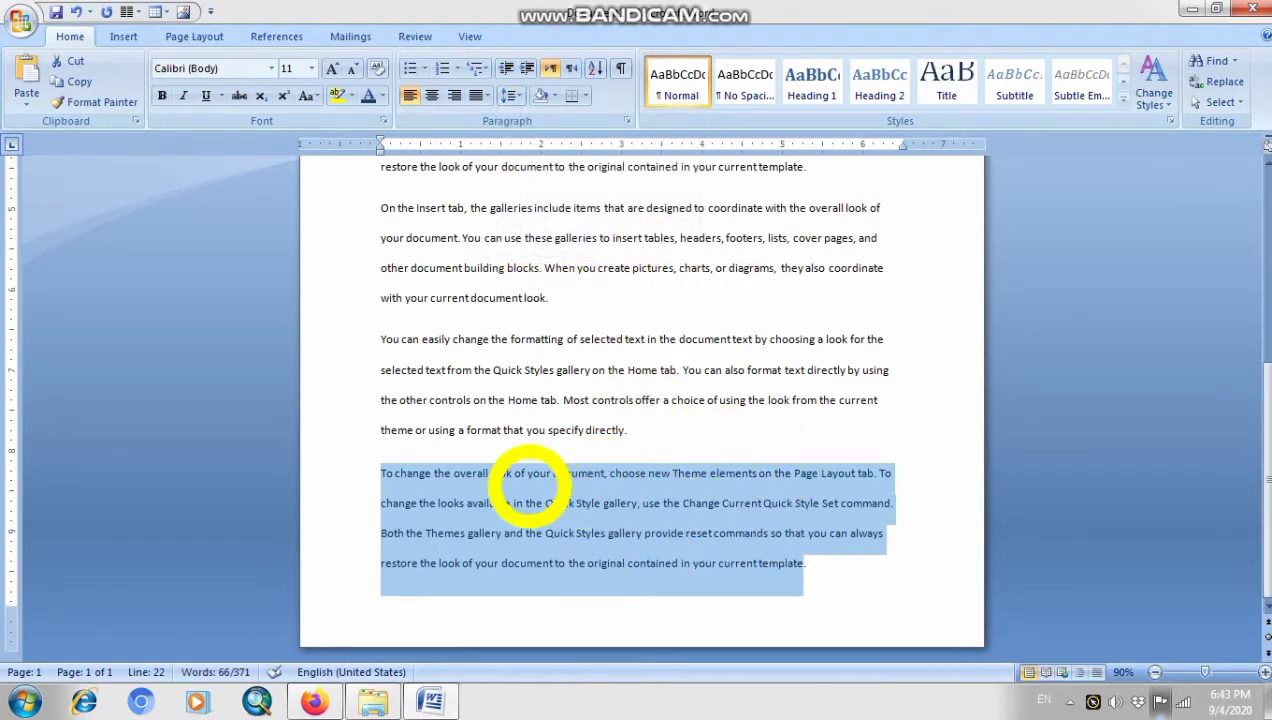
Continue past the PointerFocus trial window and shrink the first paragraph's drop cap "O" to a font size of about 35.5.
click(1264, 672)
click(1264, 672)
click(1264, 672)
click(1264, 672)
click(1264, 672)
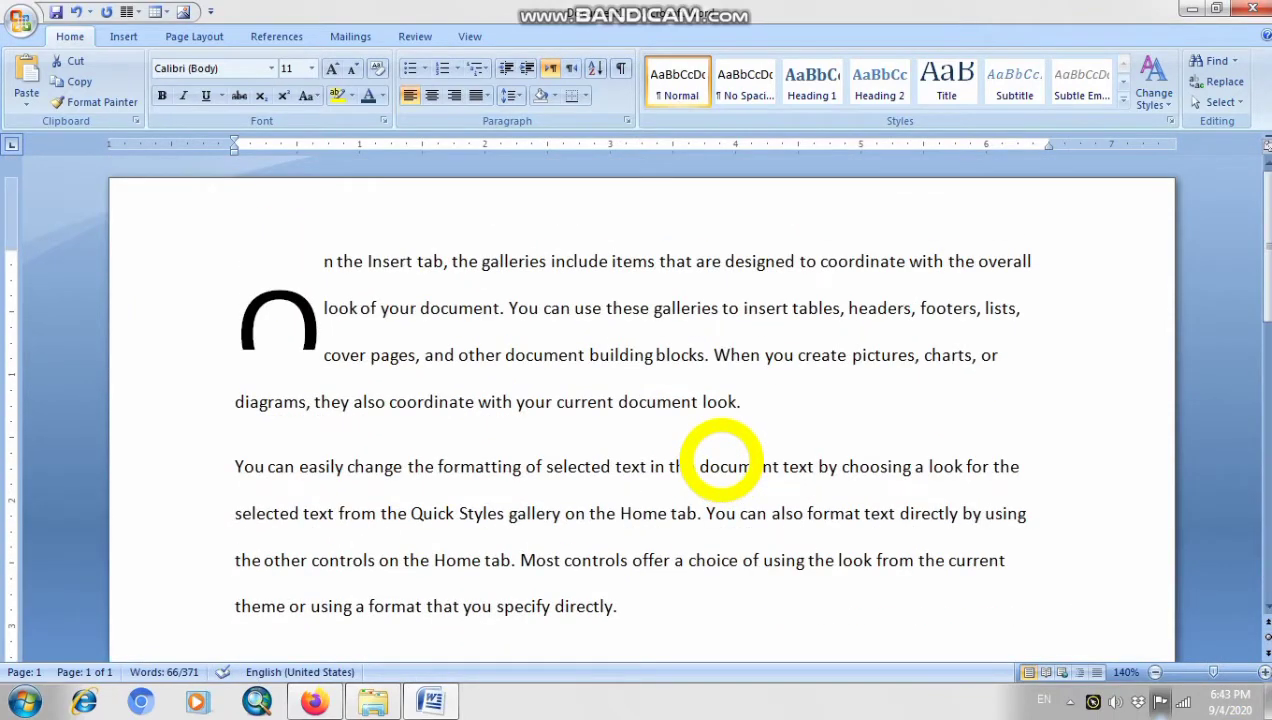
click(557, 355)
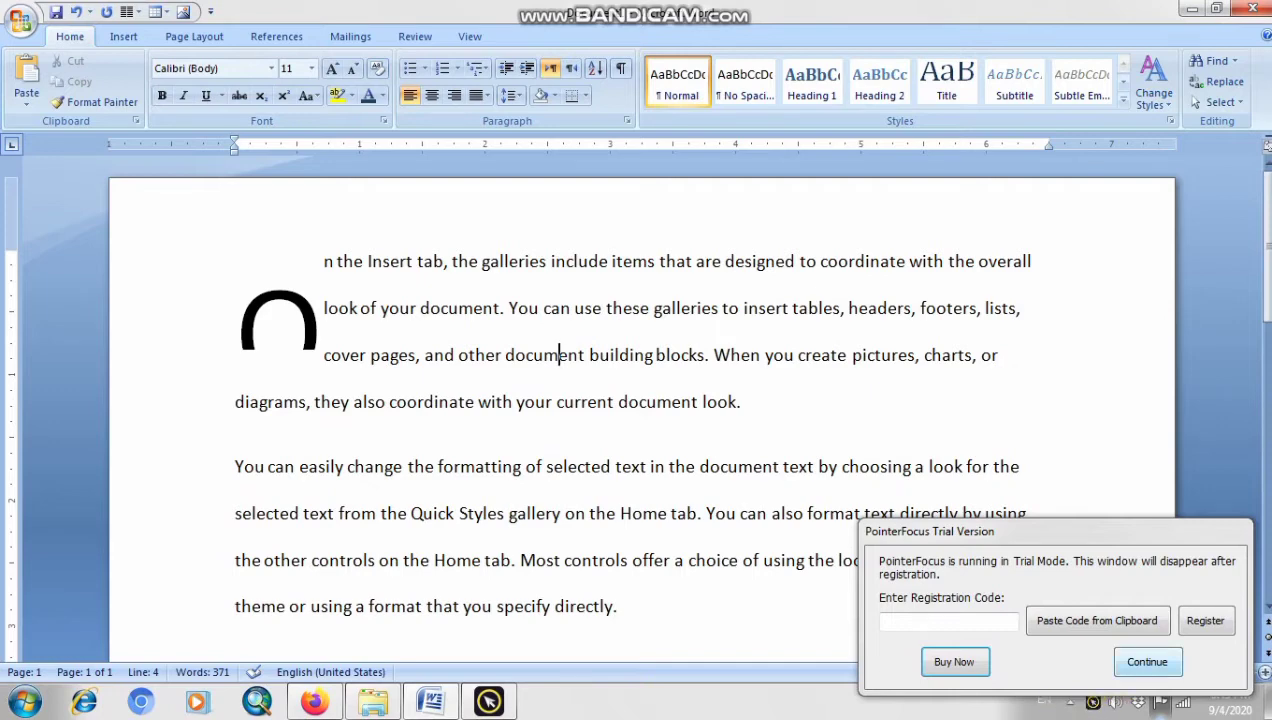
click(1147, 661)
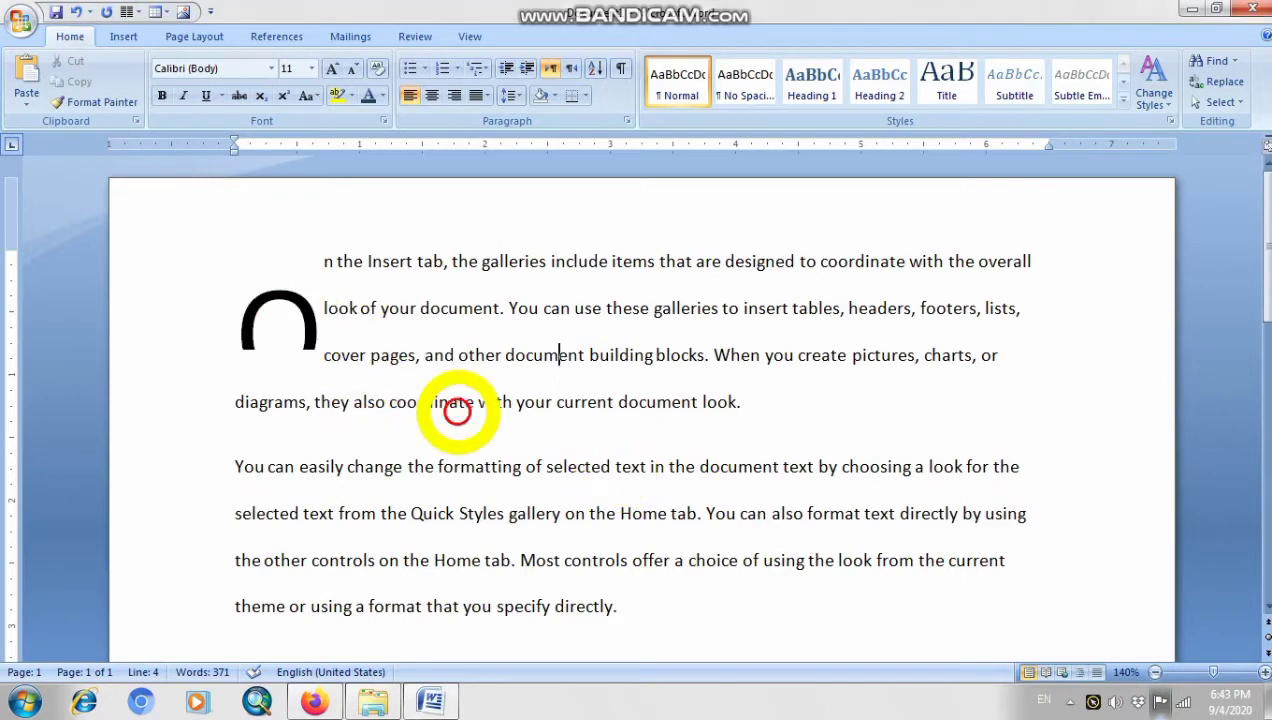
click(284, 332)
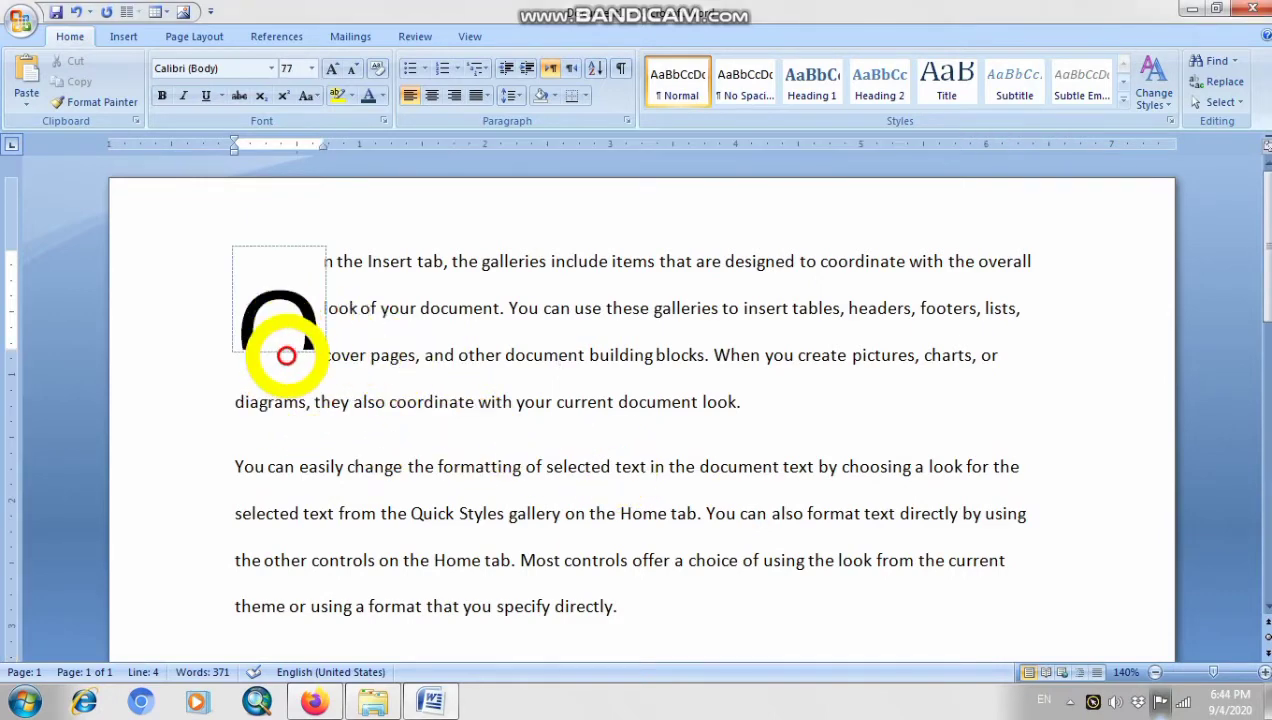
click(322, 352)
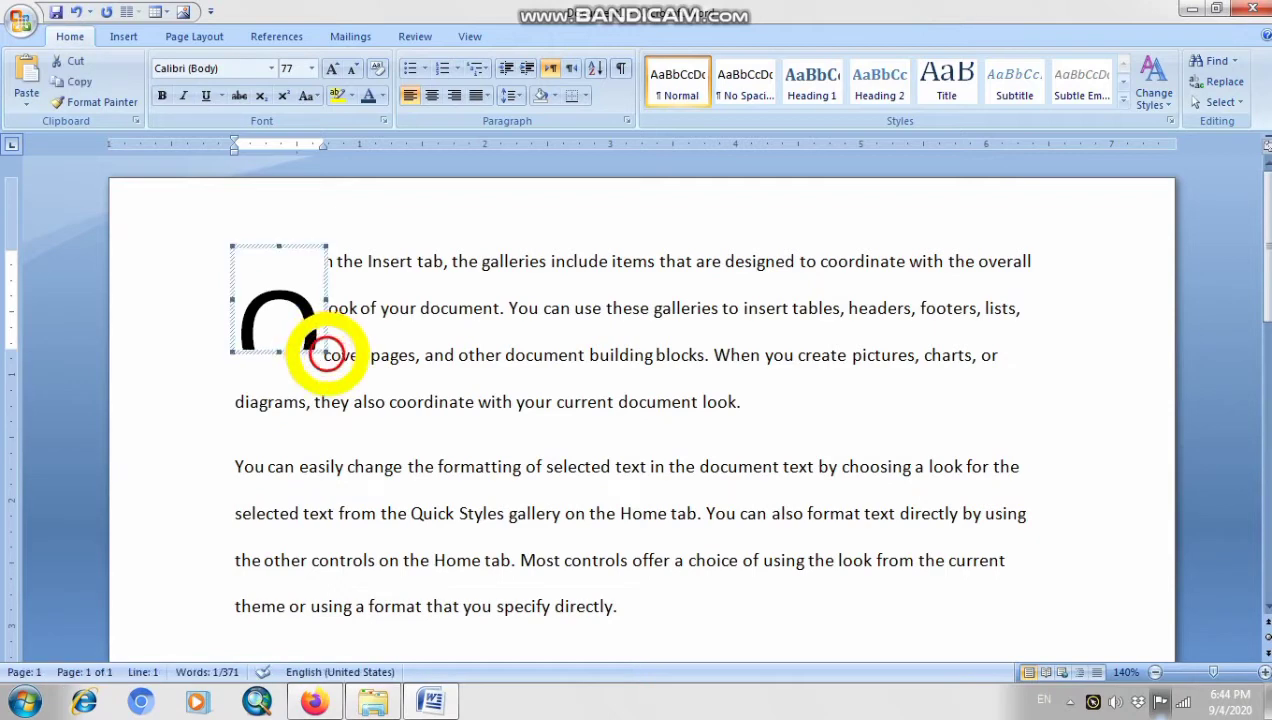
drag(326, 350, 287, 320)
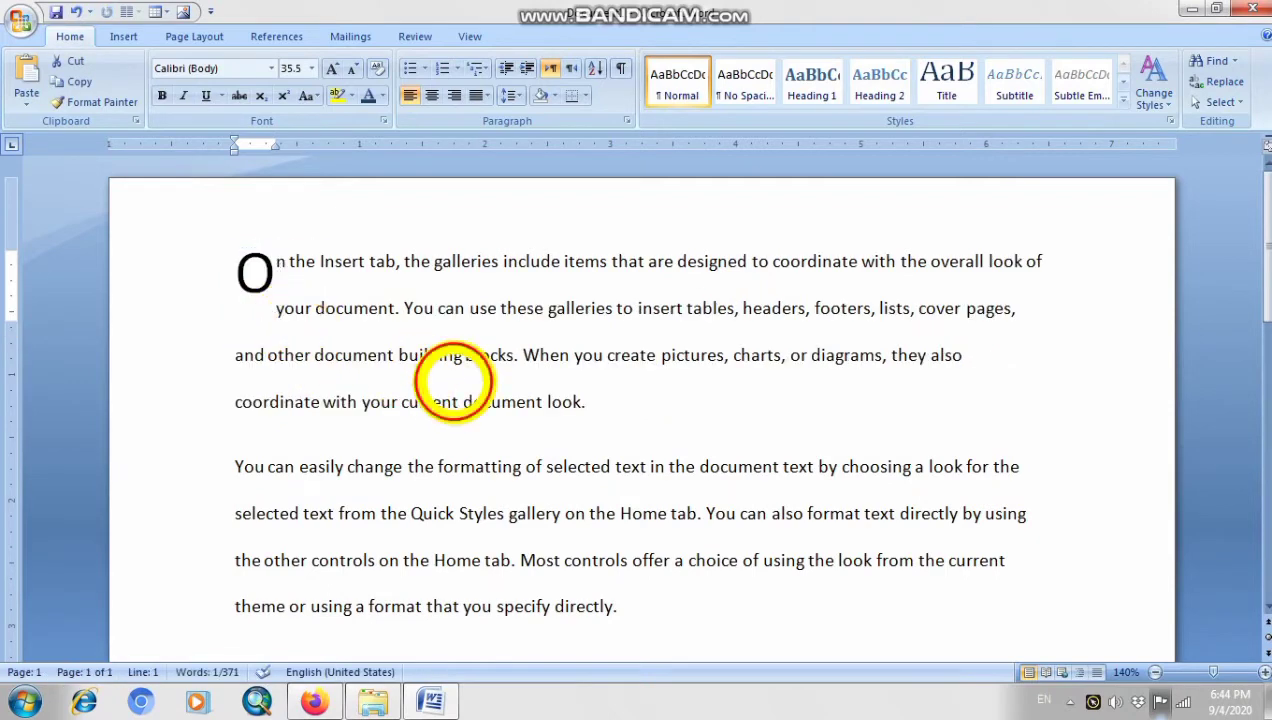
click(634, 418)
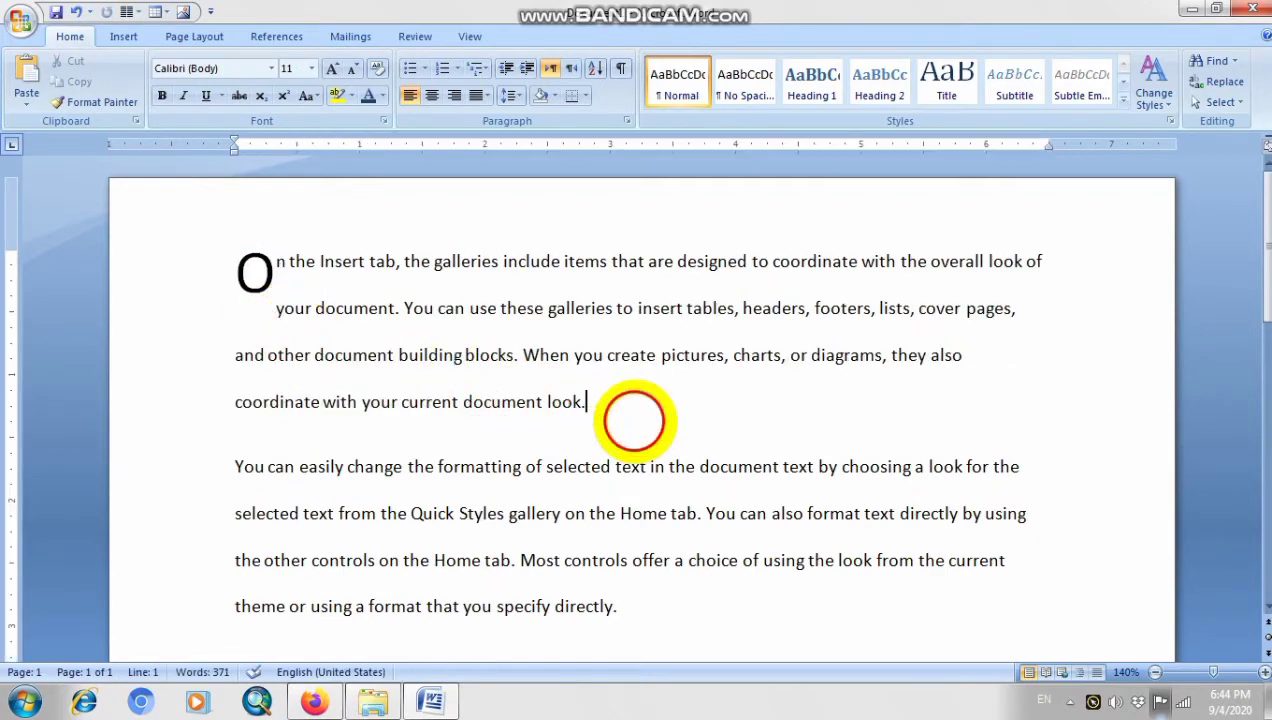
View the whole page at 50% zoom, continuing past the PointerFocus trial window.
click(470, 36)
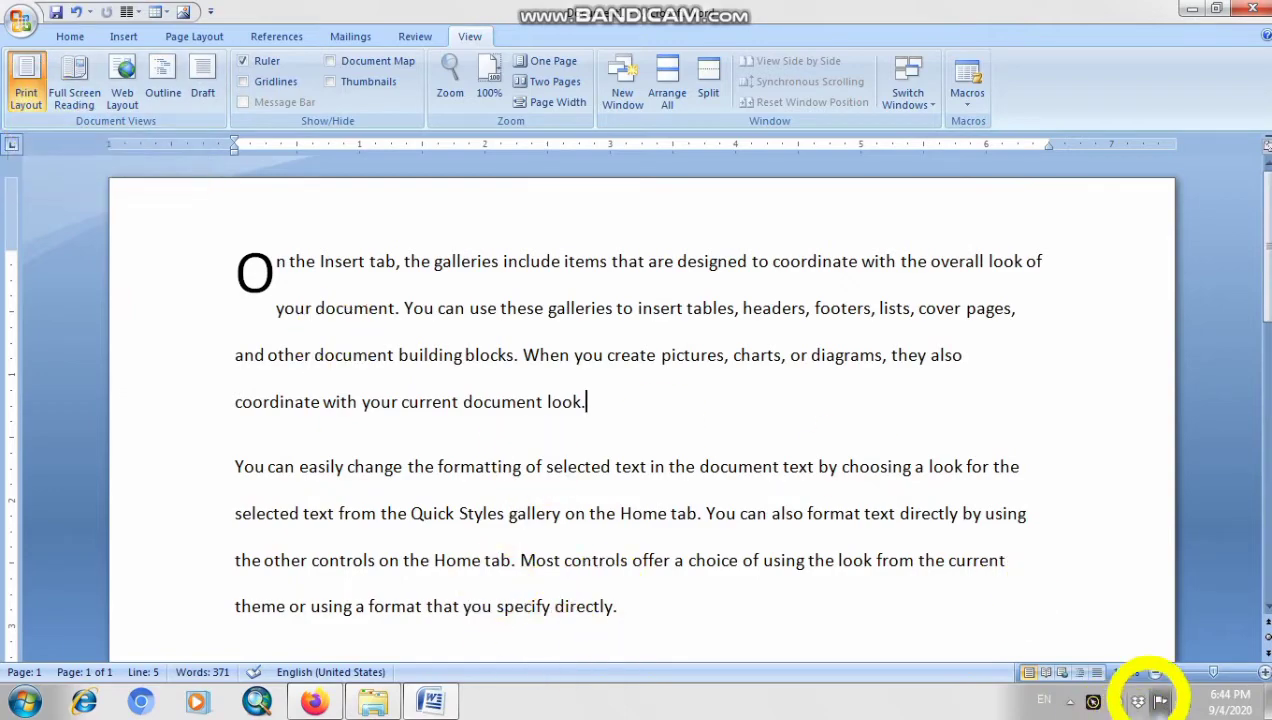
click(1155, 672)
click(1155, 672)
click(1155, 672)
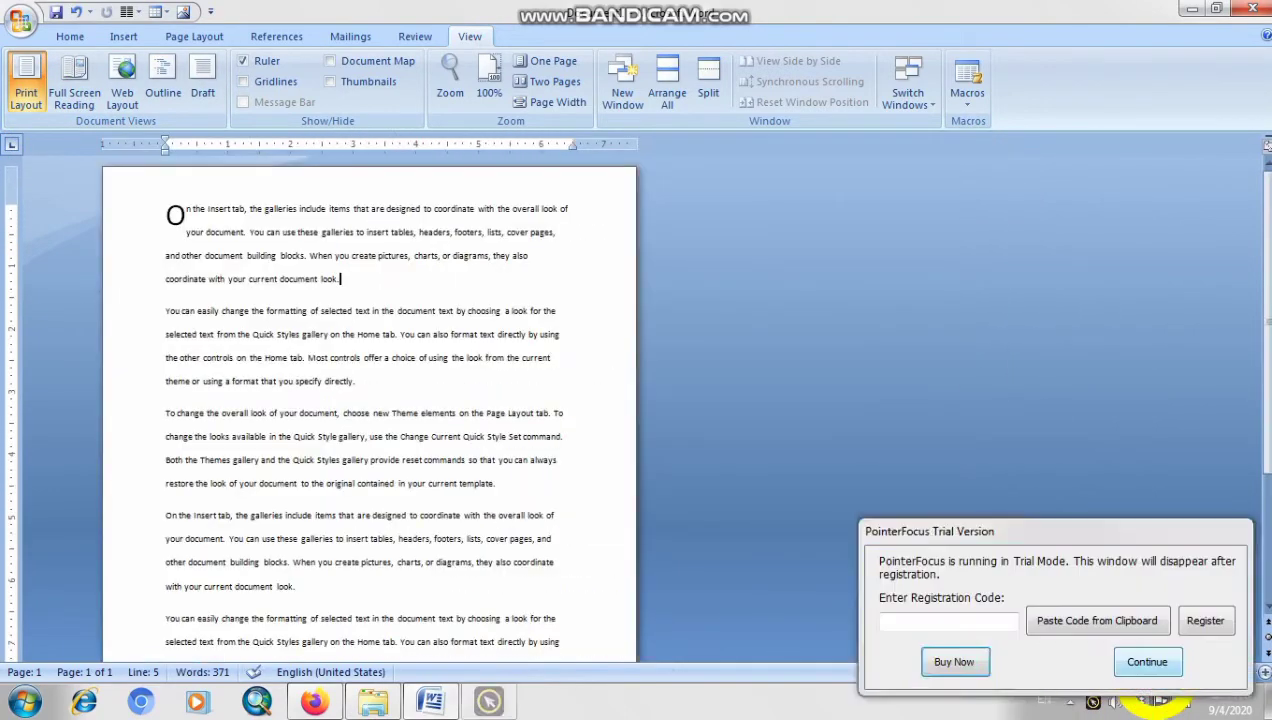
click(1152, 665)
click(1155, 672)
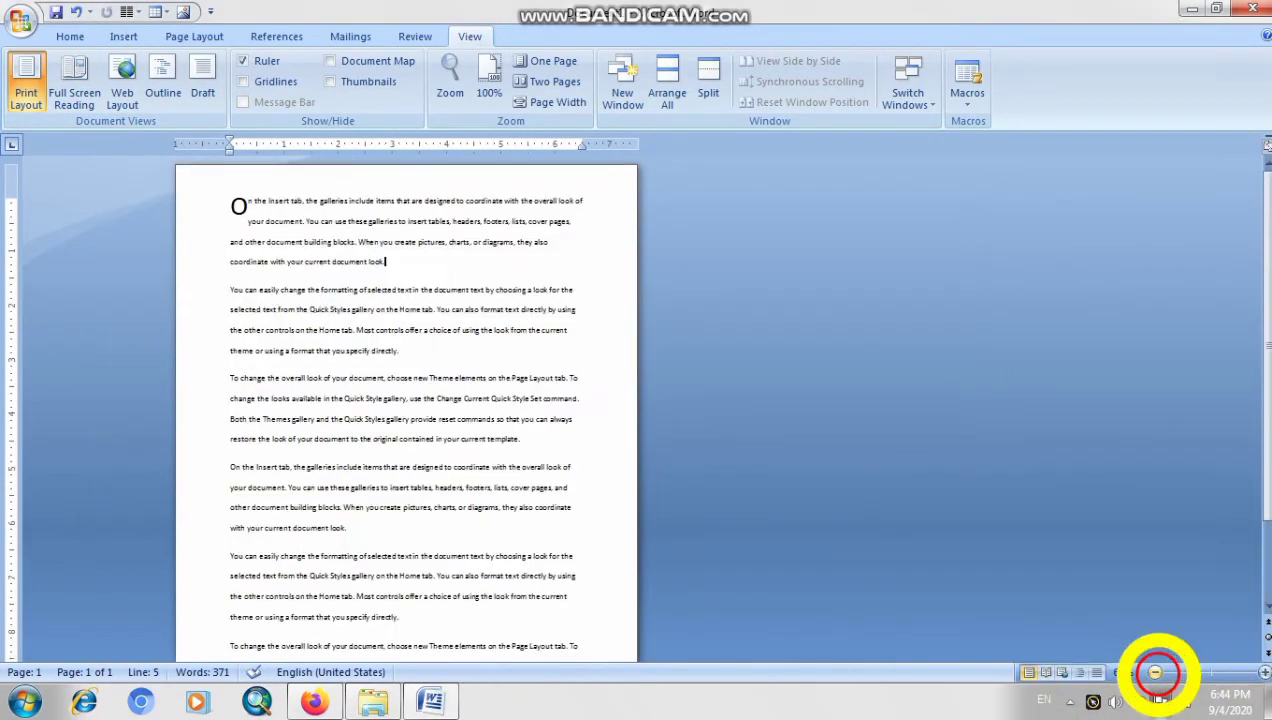
click(1155, 672)
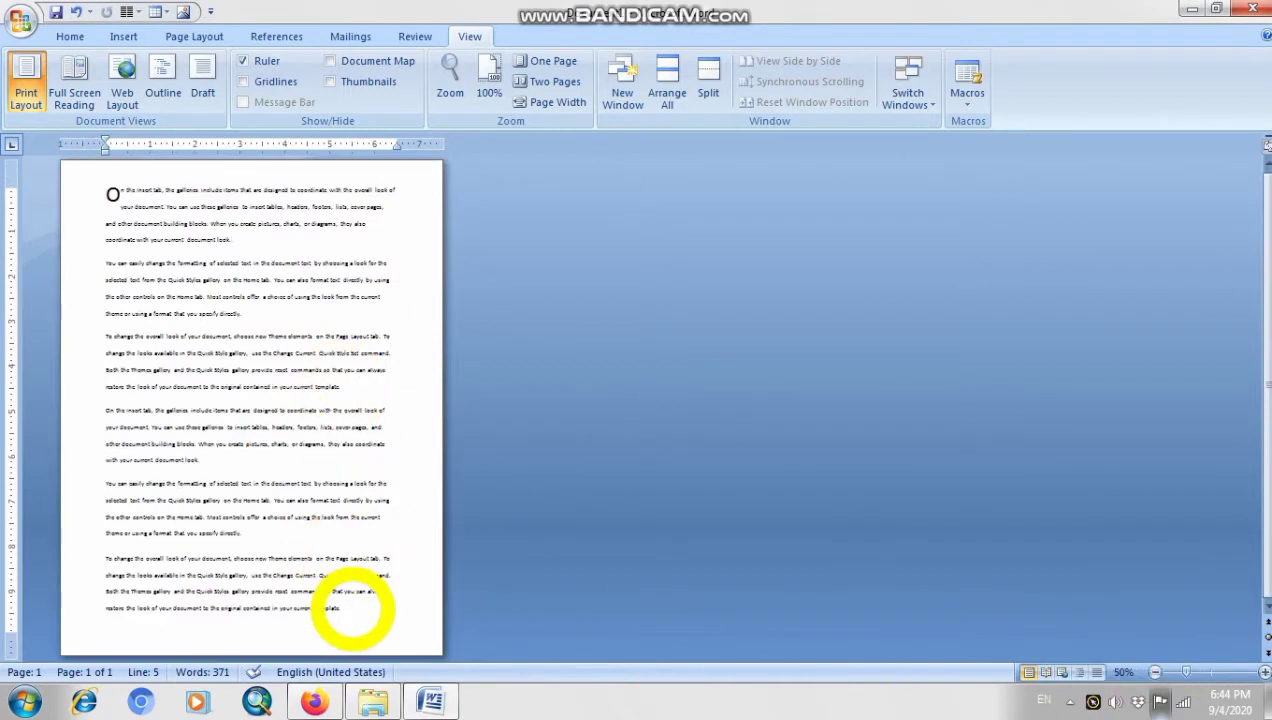
drag(353, 608, 77, 187)
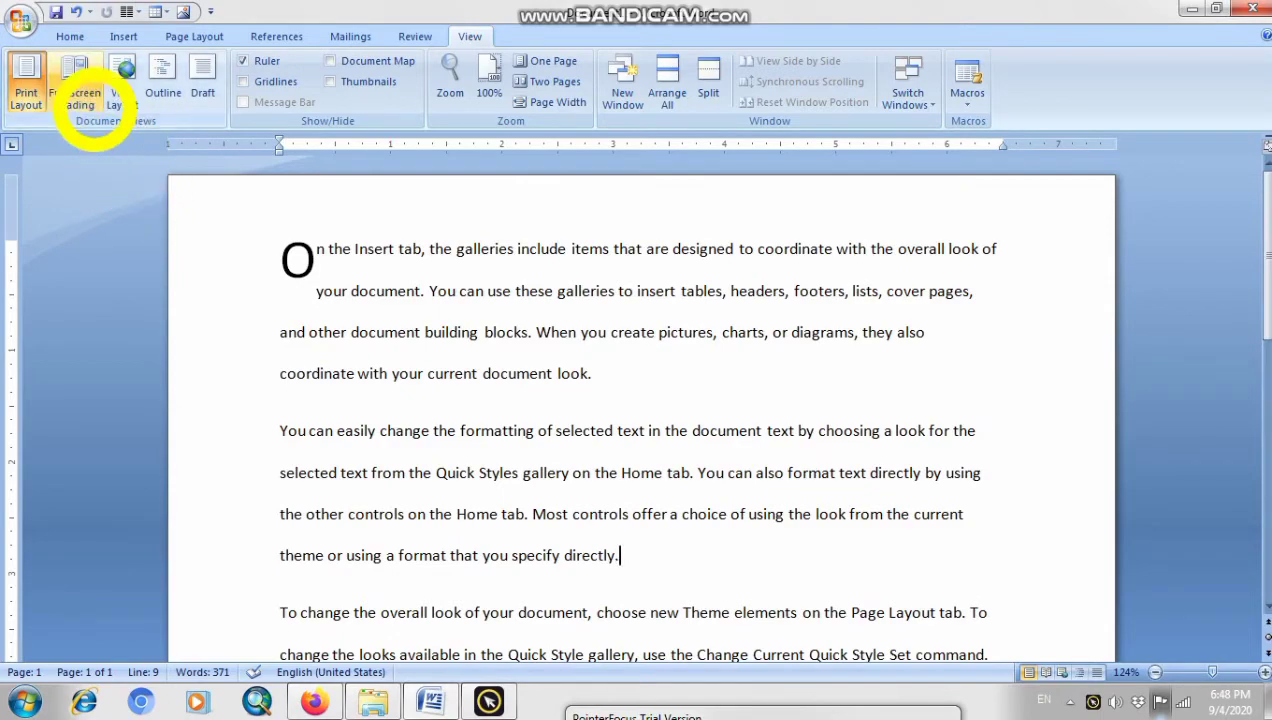
View the document in Full Screen Reading and close the reading view.
scroll(500, 480, down, 3)
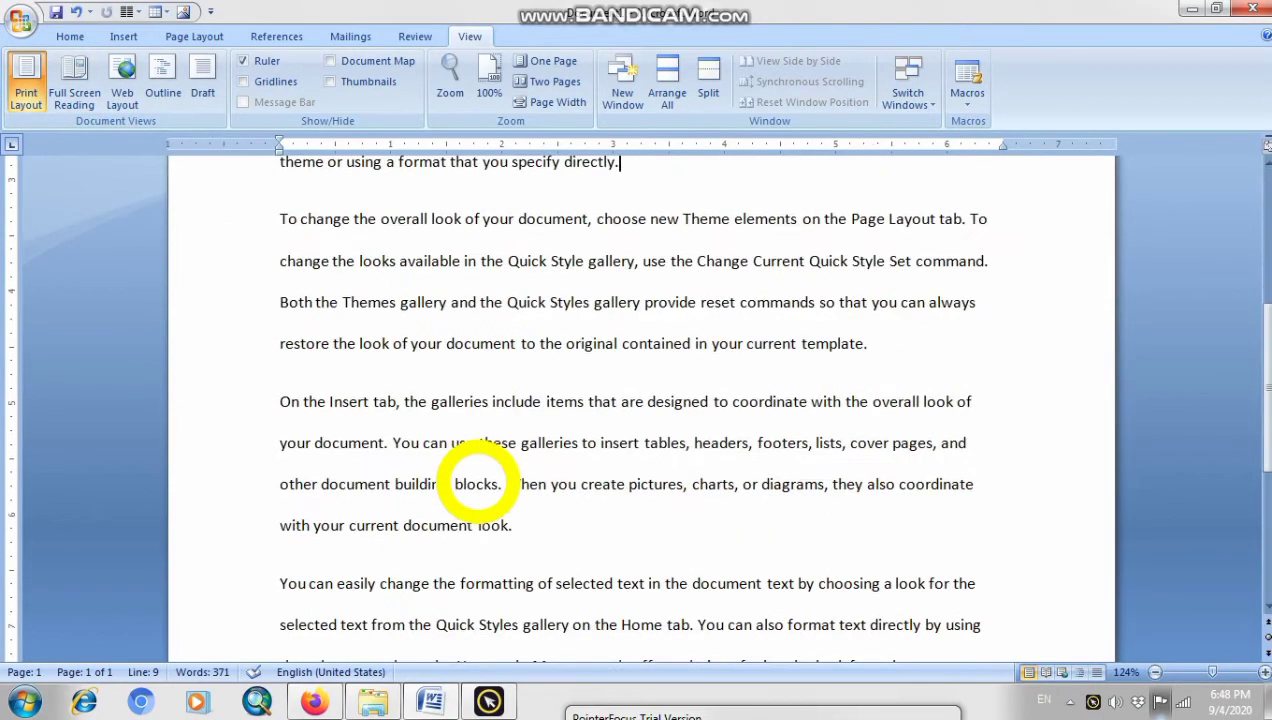
scroll(478, 484, up, 2)
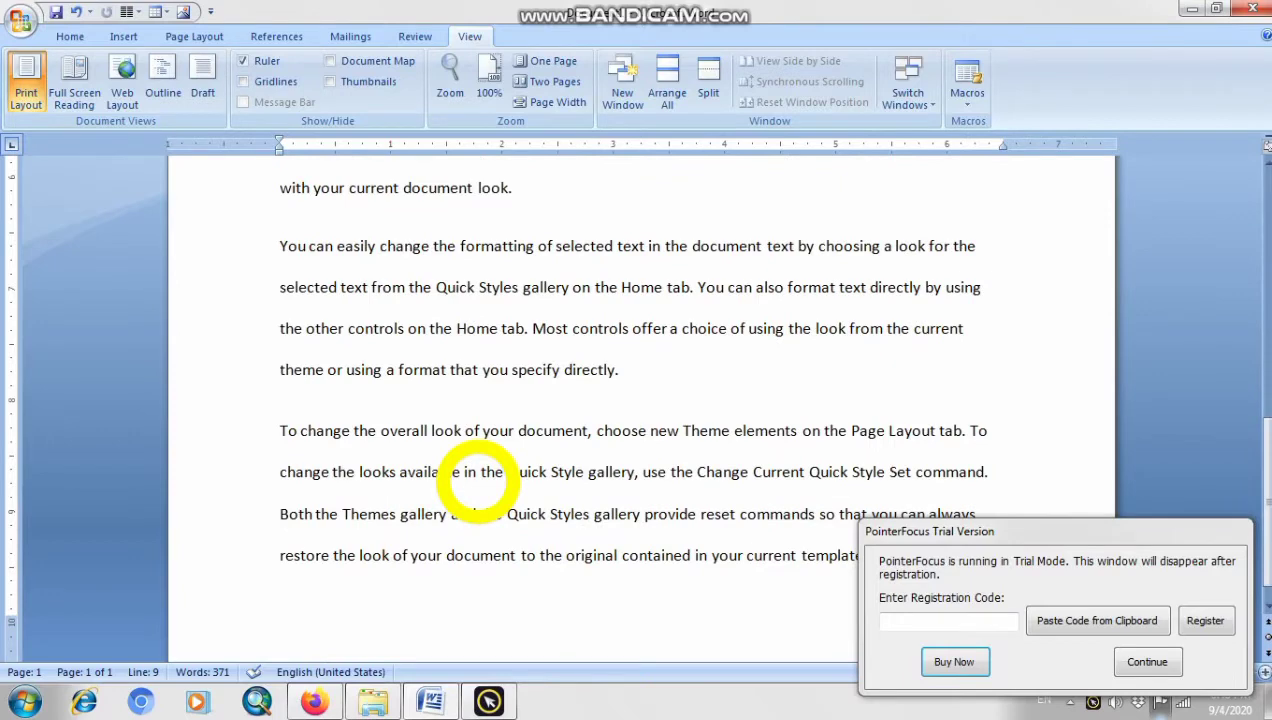
scroll(478, 484, down, 2)
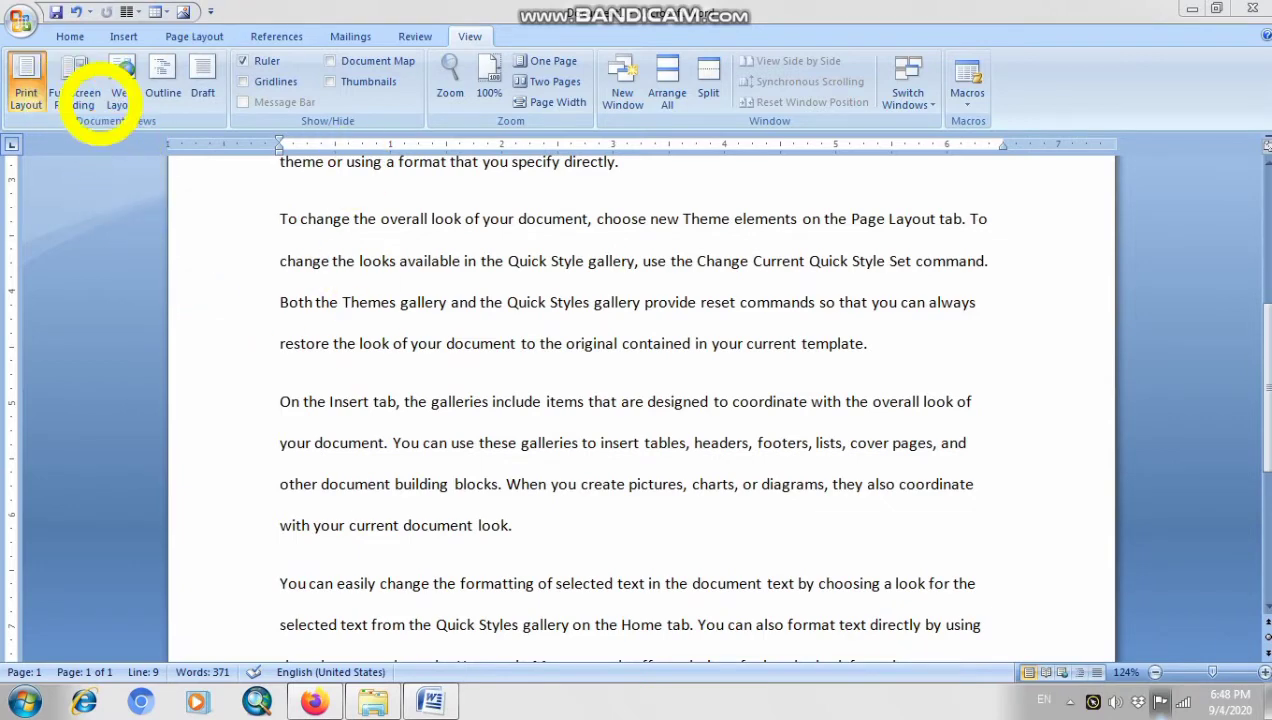
click(78, 90)
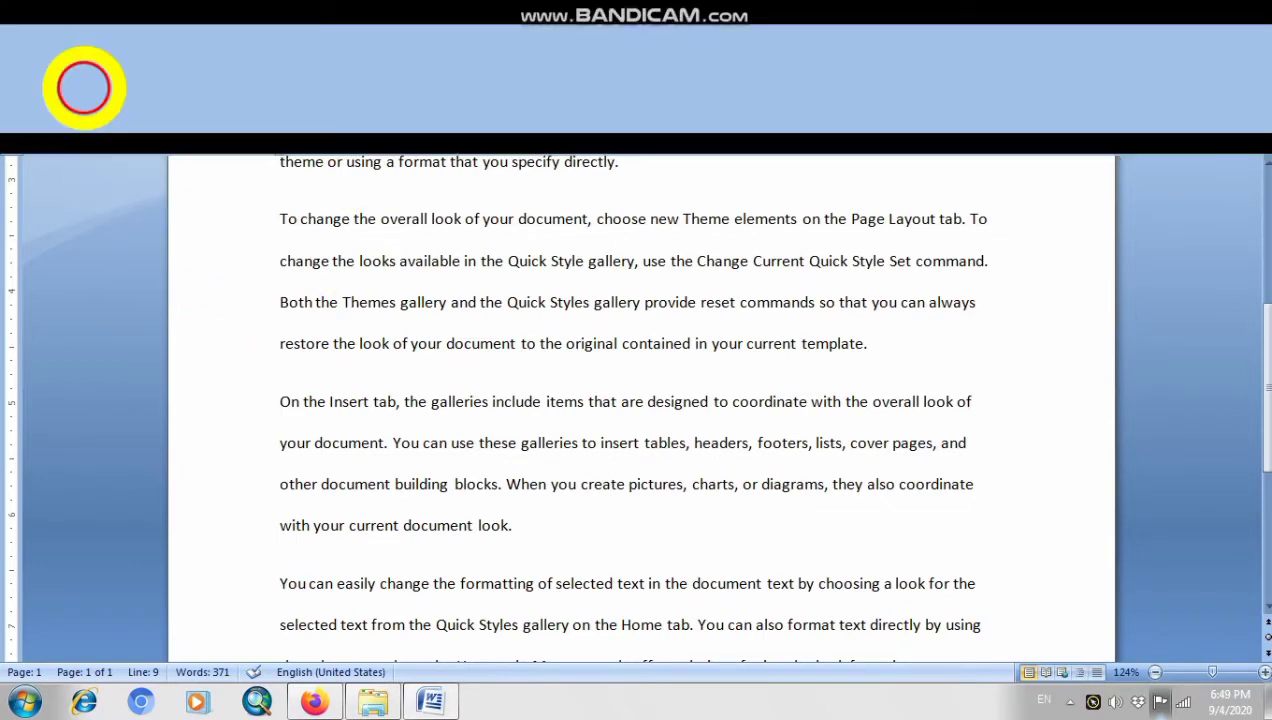
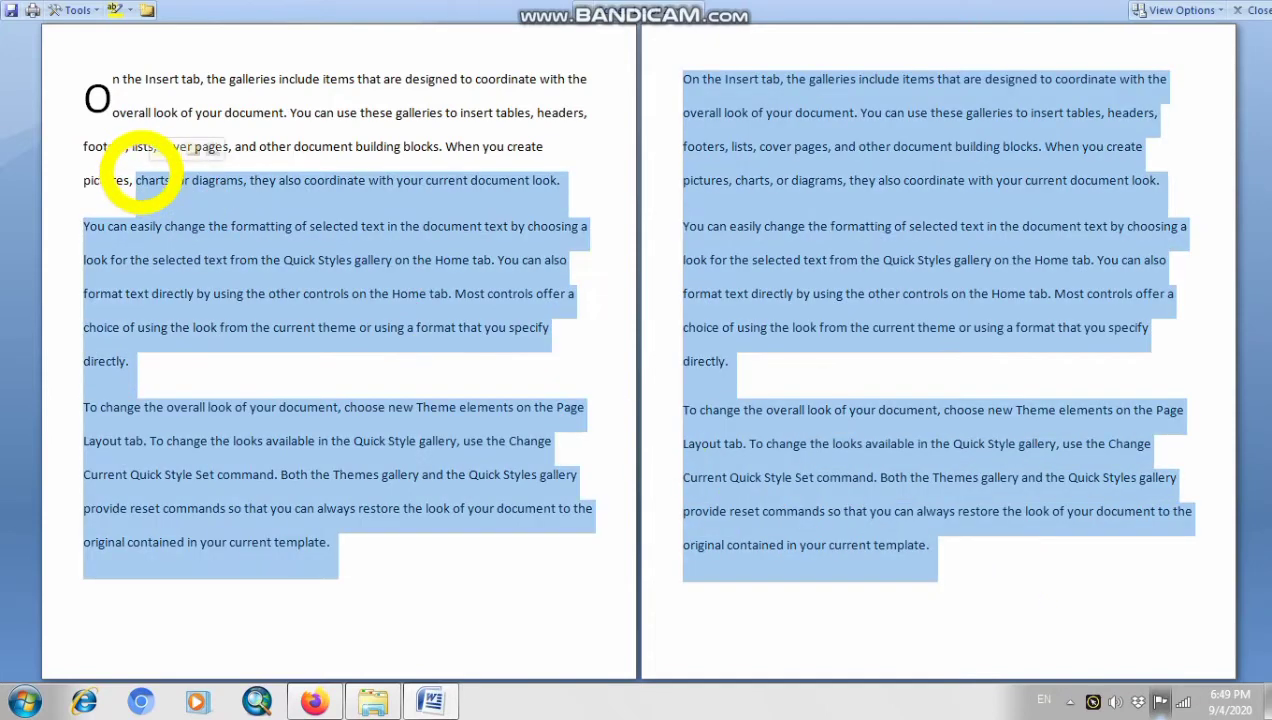
click(222, 270)
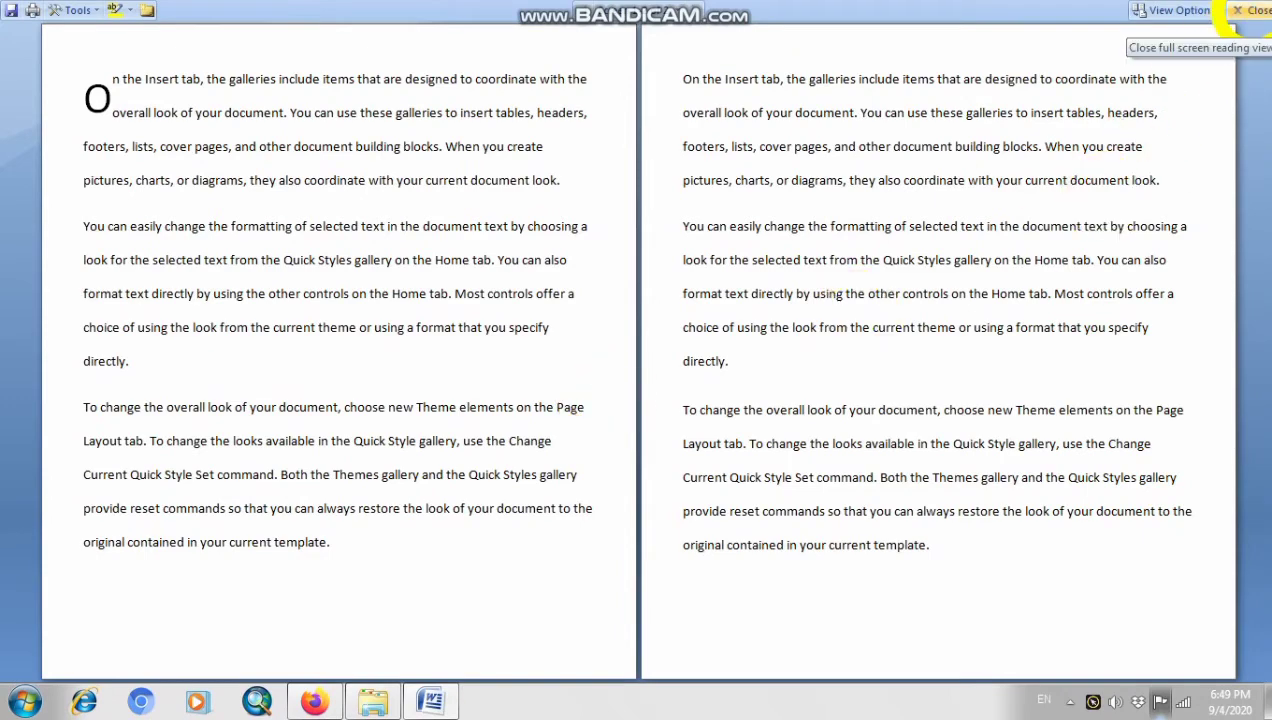
click(1250, 12)
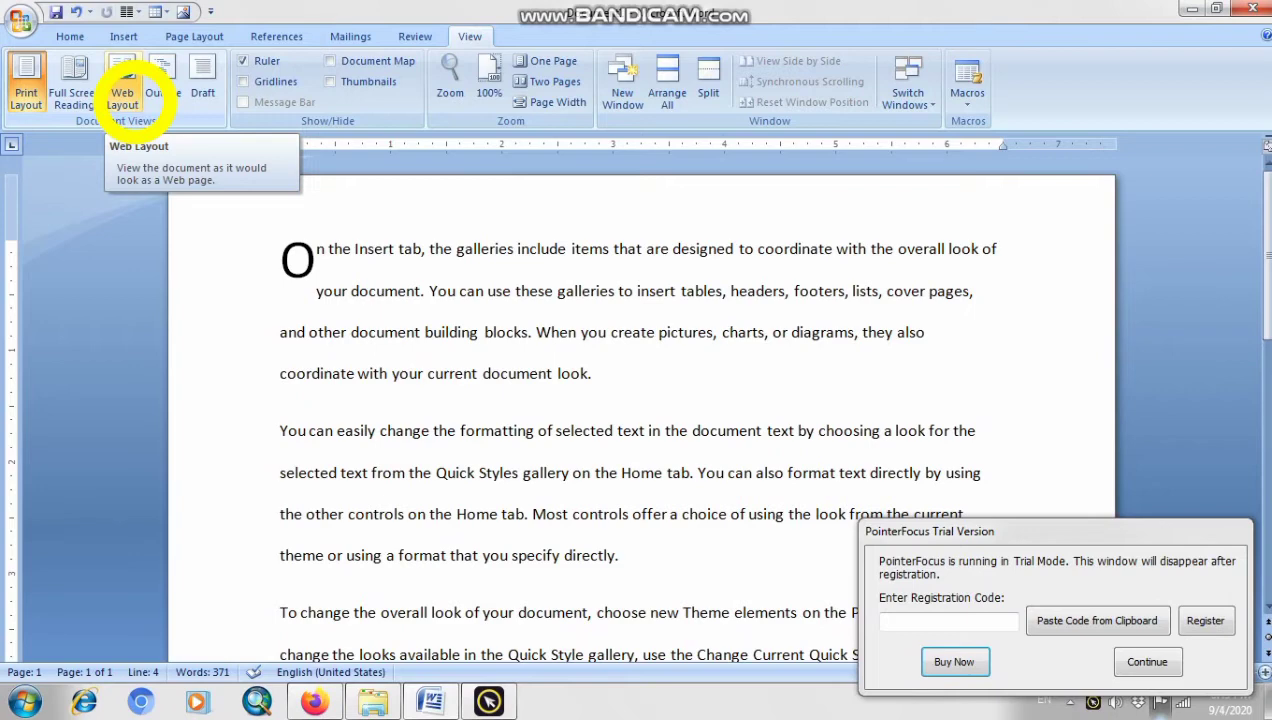
Continue past the PointerFocus trial window, switch the document to Web Layout view and zoom out to 90%.
click(1148, 660)
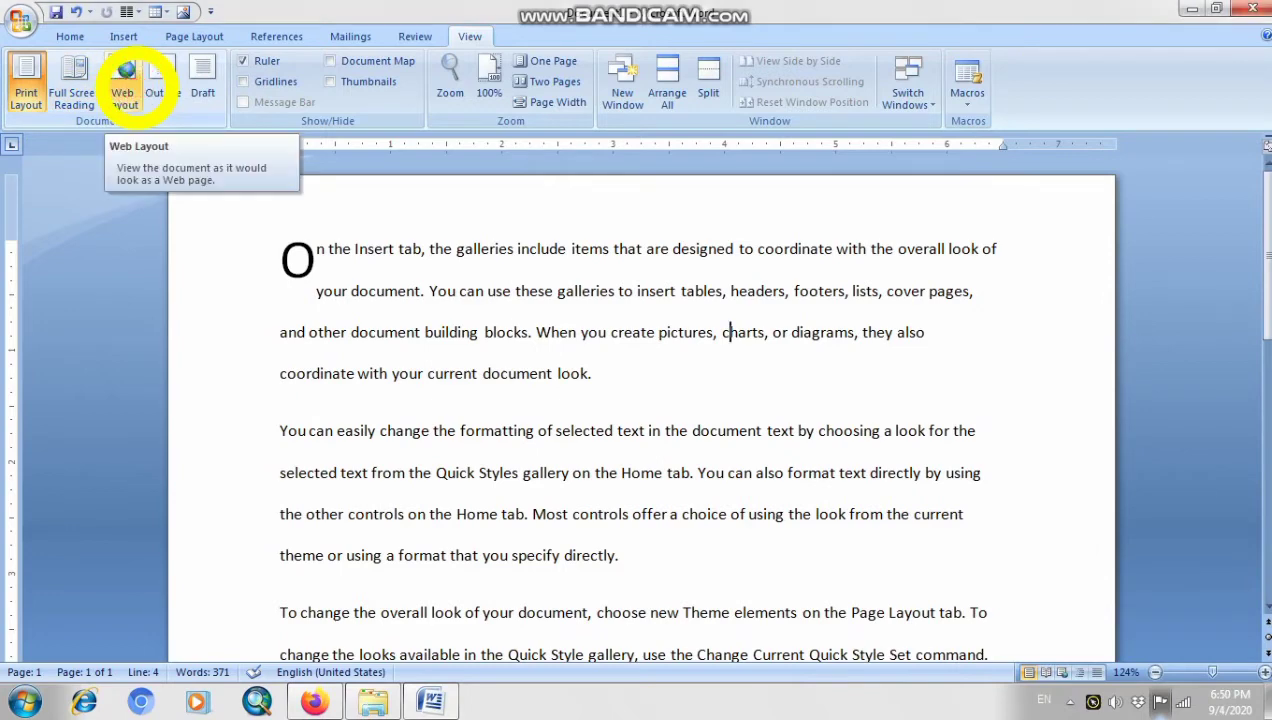
click(130, 84)
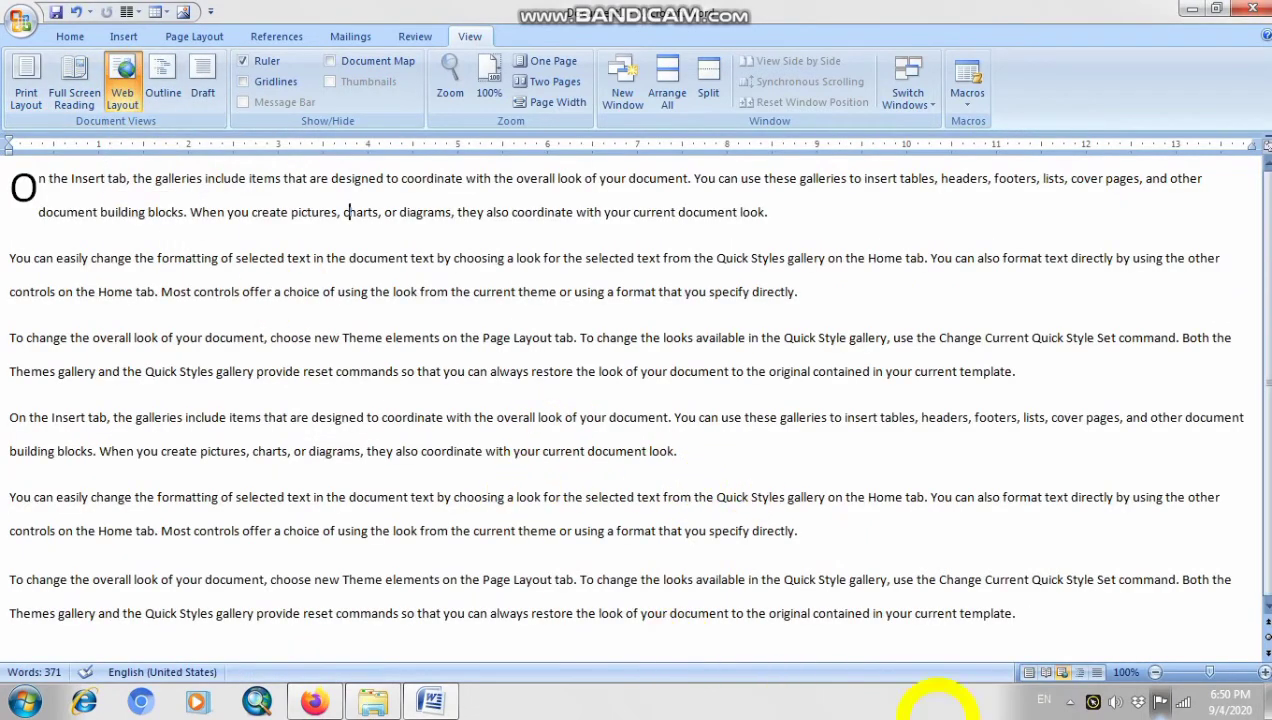
click(1156, 672)
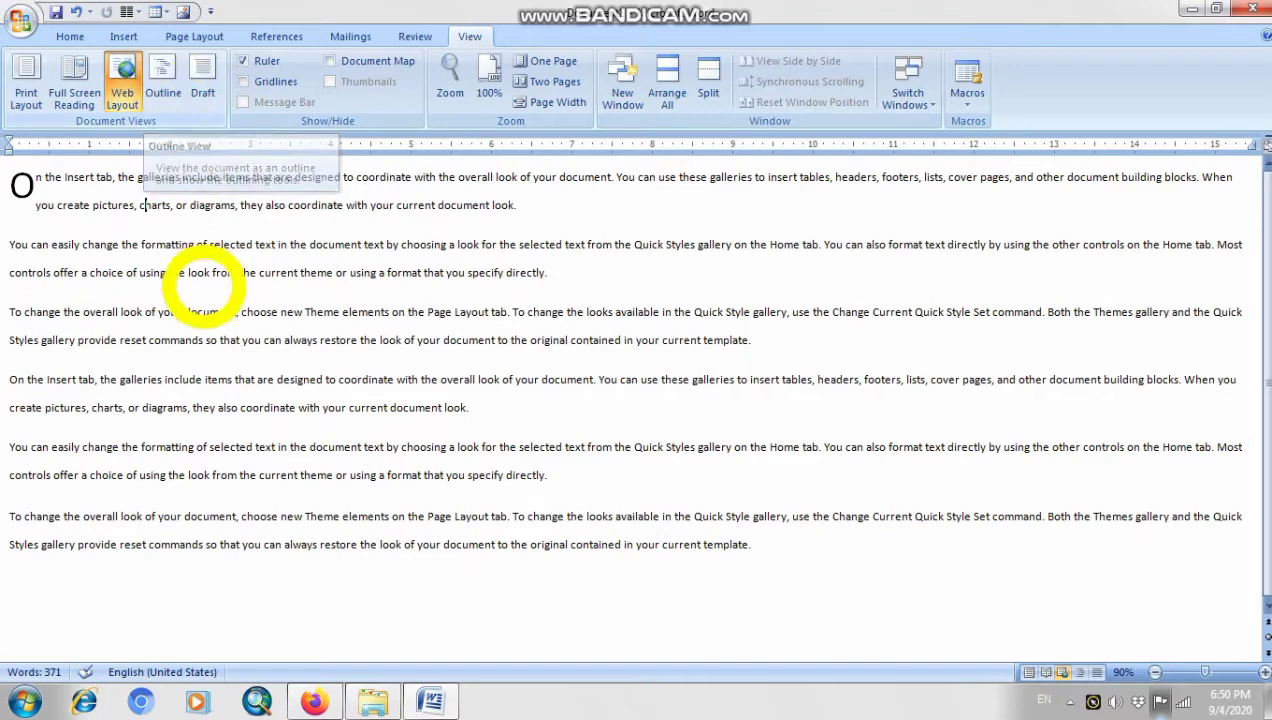
Switch the document to Draft view at 90% zoom and look through the text to the end of the last paragraph.
click(203, 80)
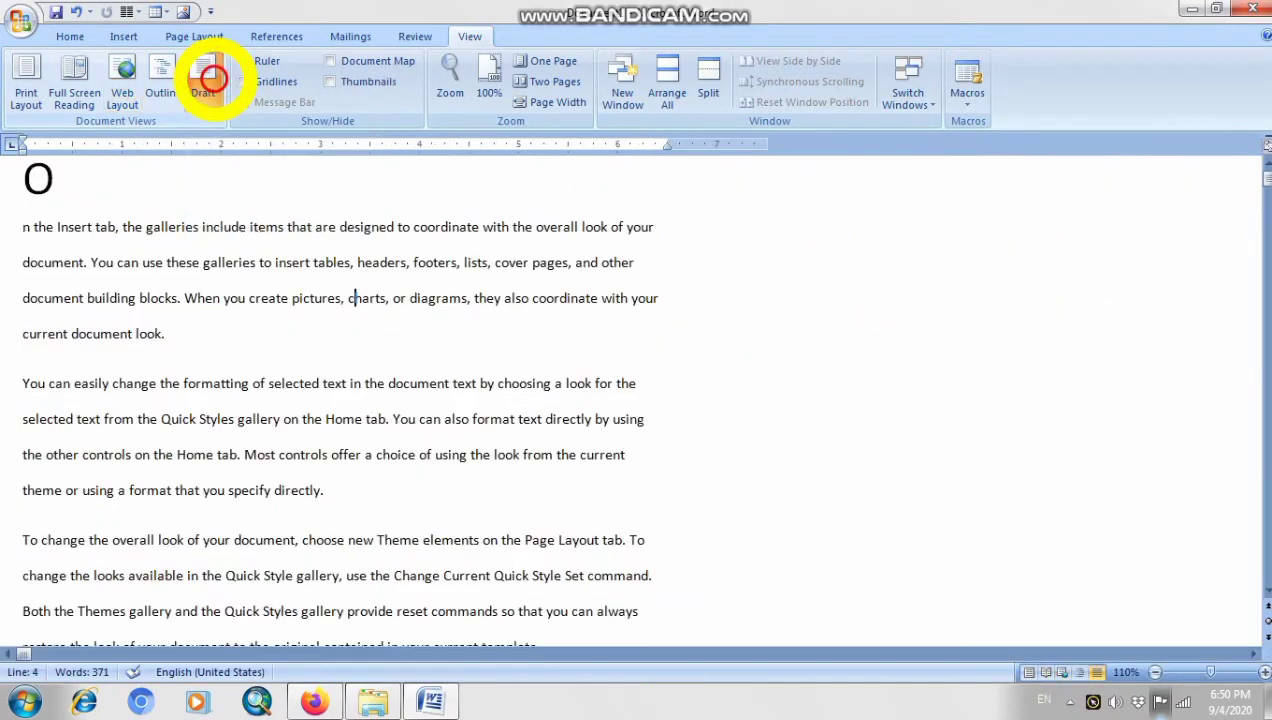
click(1155, 672)
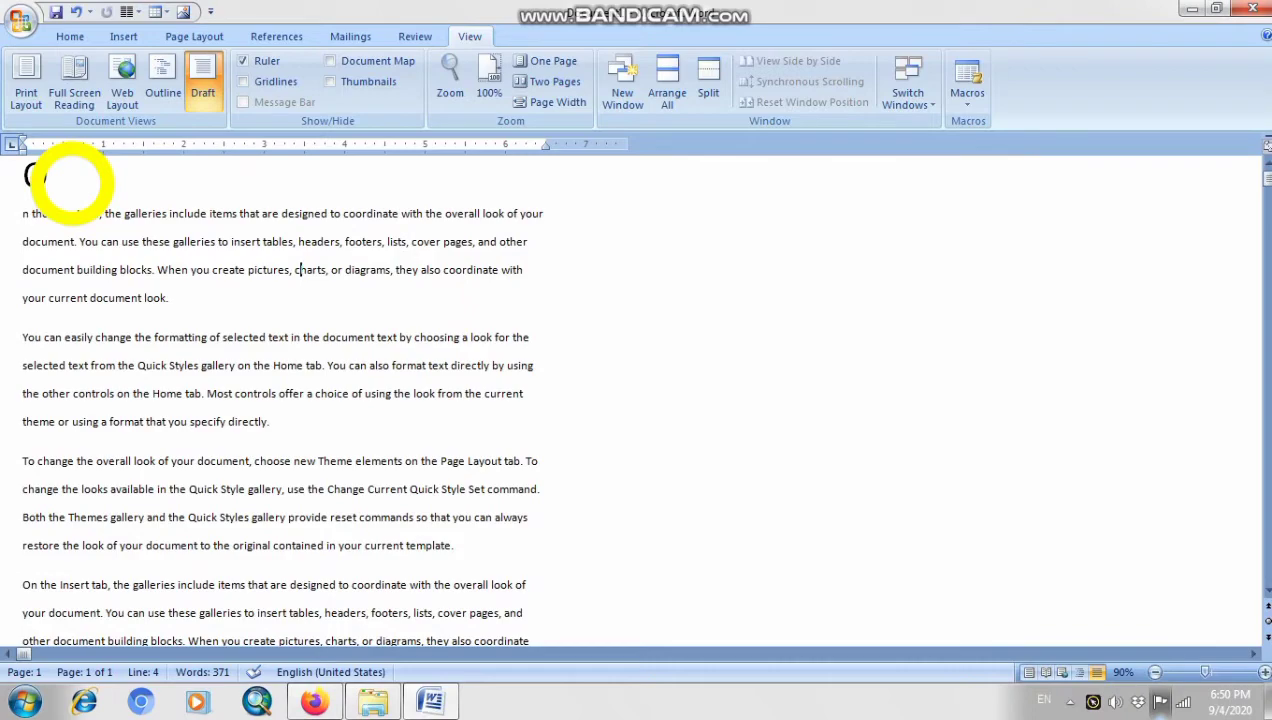
scroll(410, 605, down, 6)
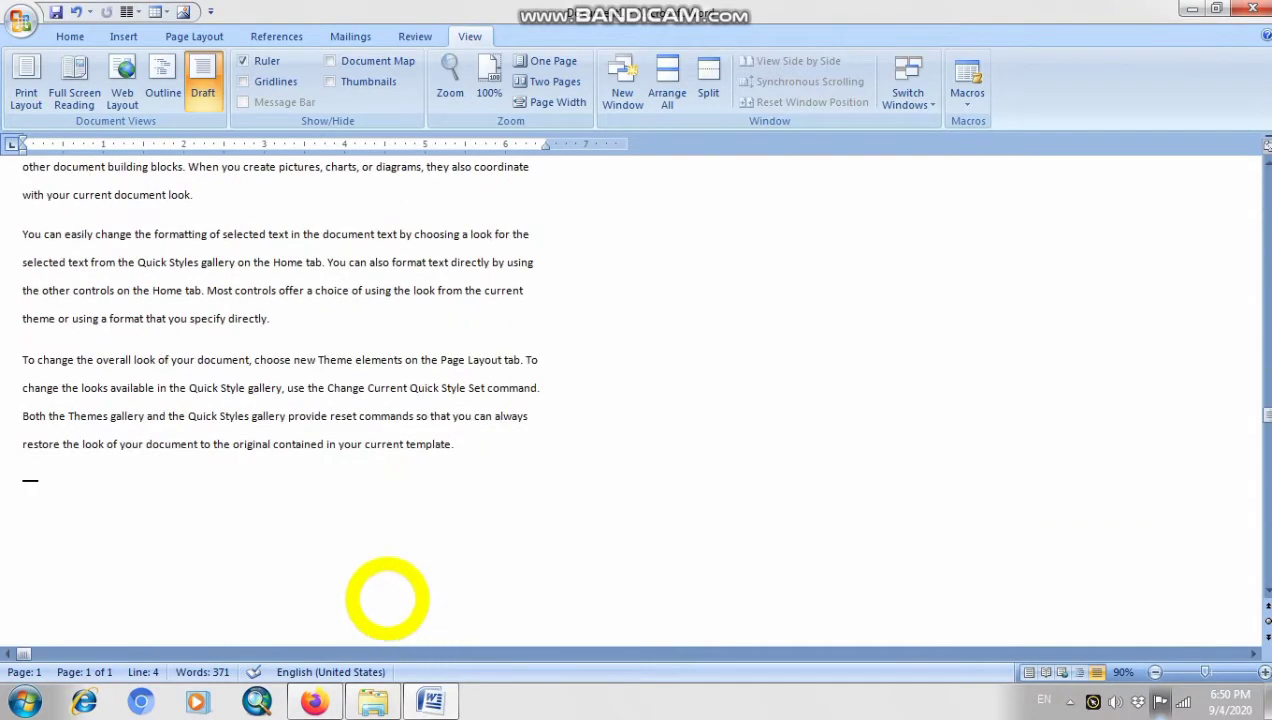
scroll(320, 568, up, 5)
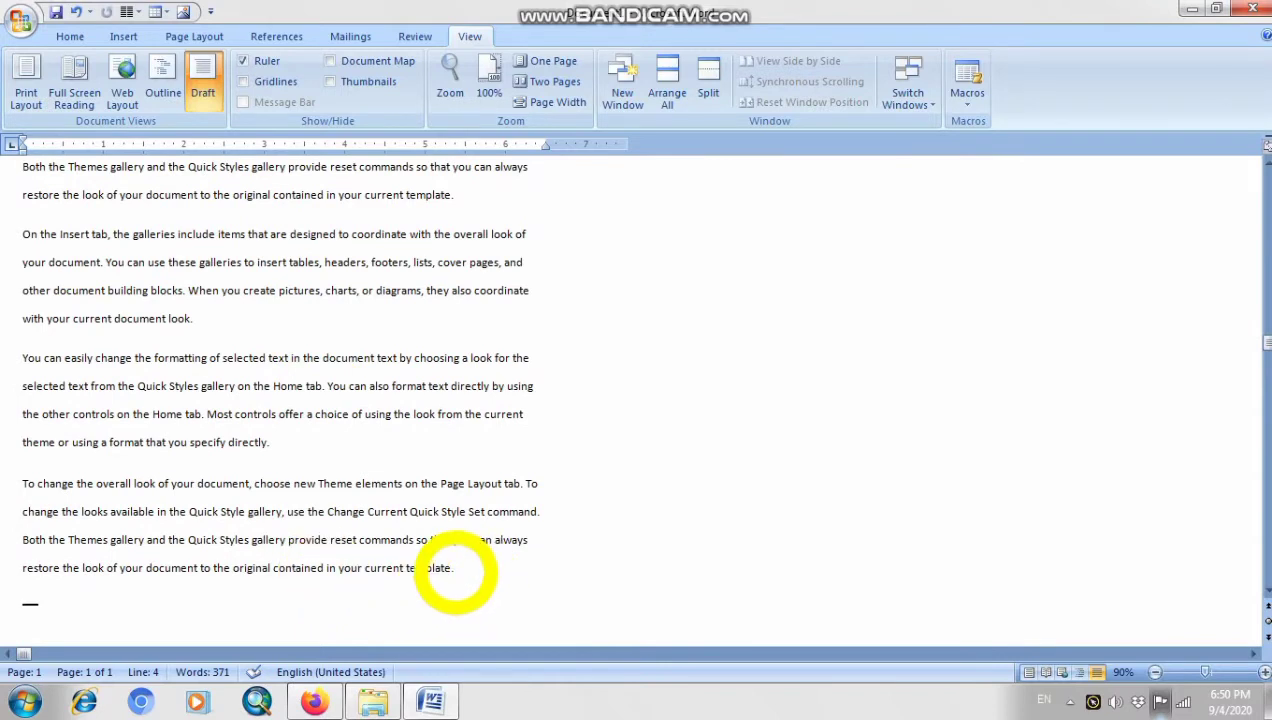
click(451, 567)
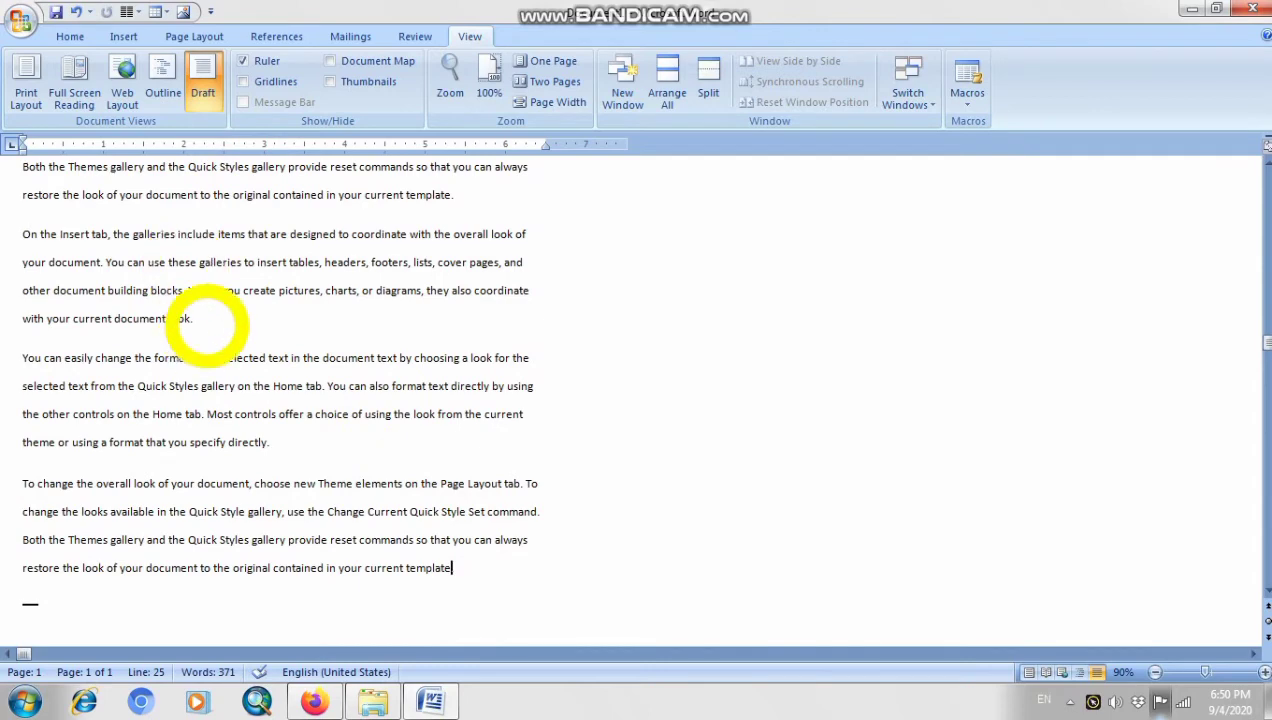
Show the document in Outline view, continue past the PointerFocus trial window and close the outline.
click(163, 93)
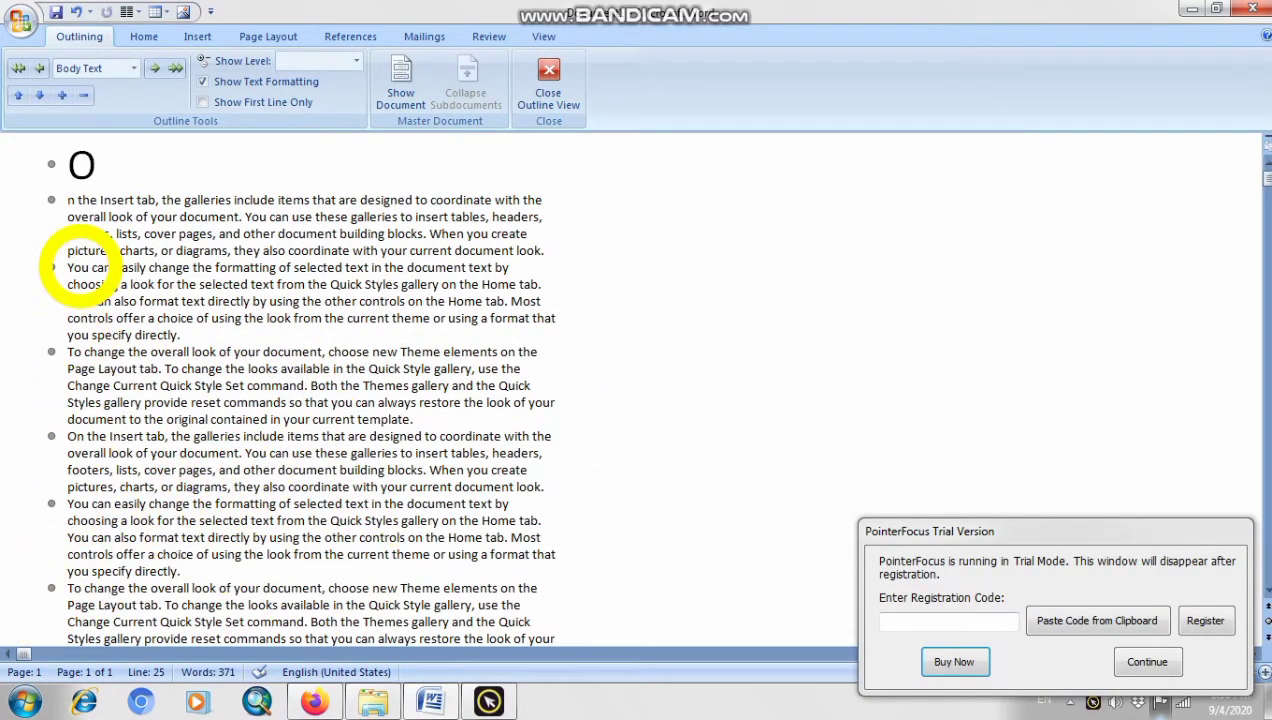
click(1145, 663)
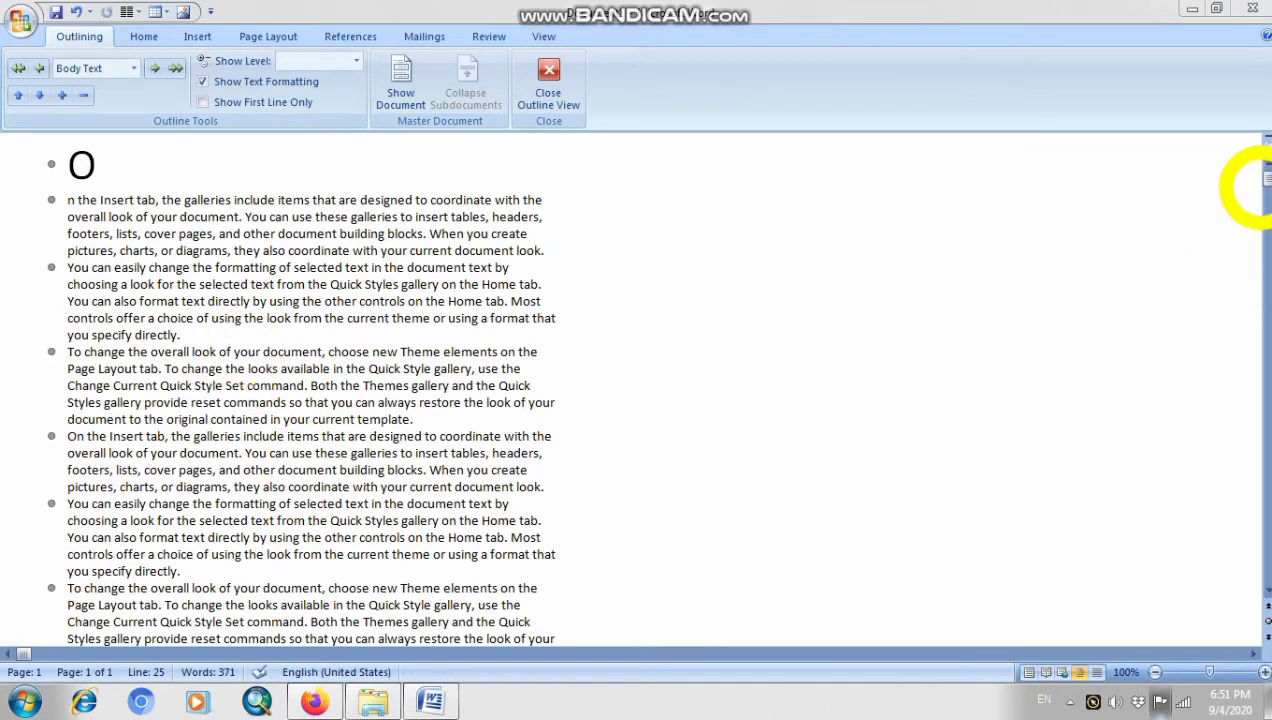
mouse_move(1266, 178)
mouse_down()
mouse_move(1266, 280)
mouse_move(1264, 176)
mouse_up()
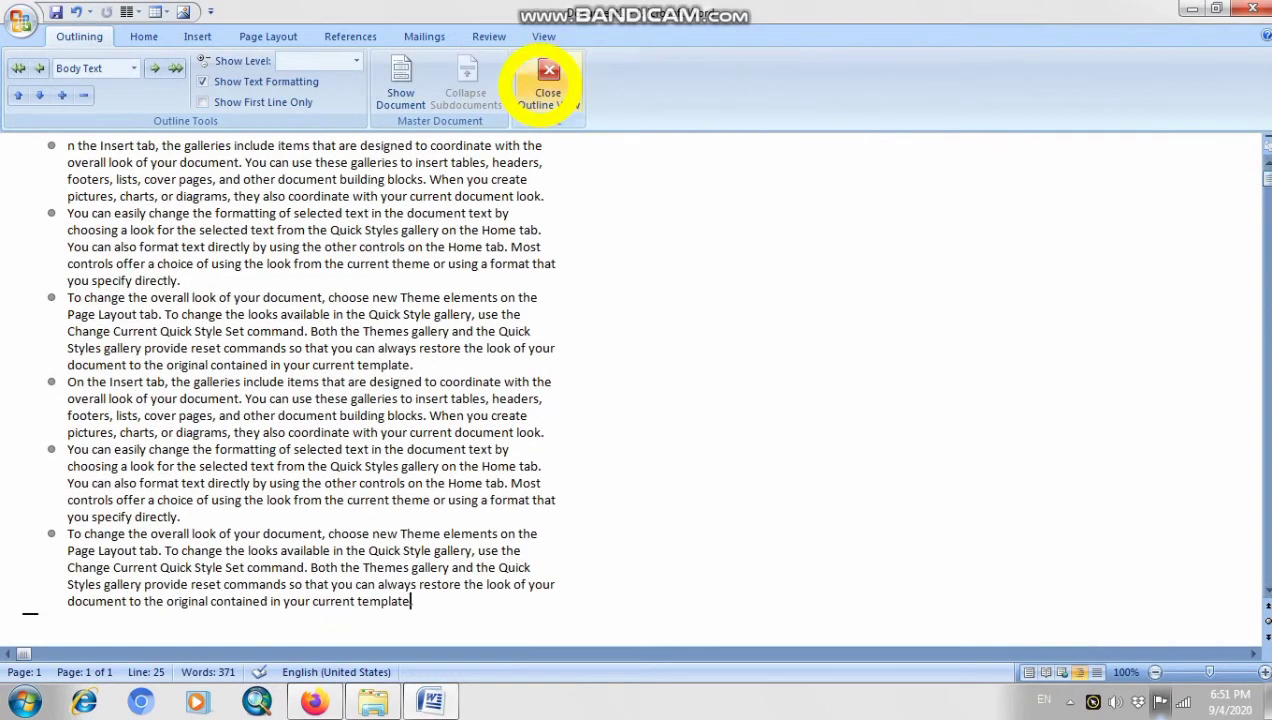
click(548, 80)
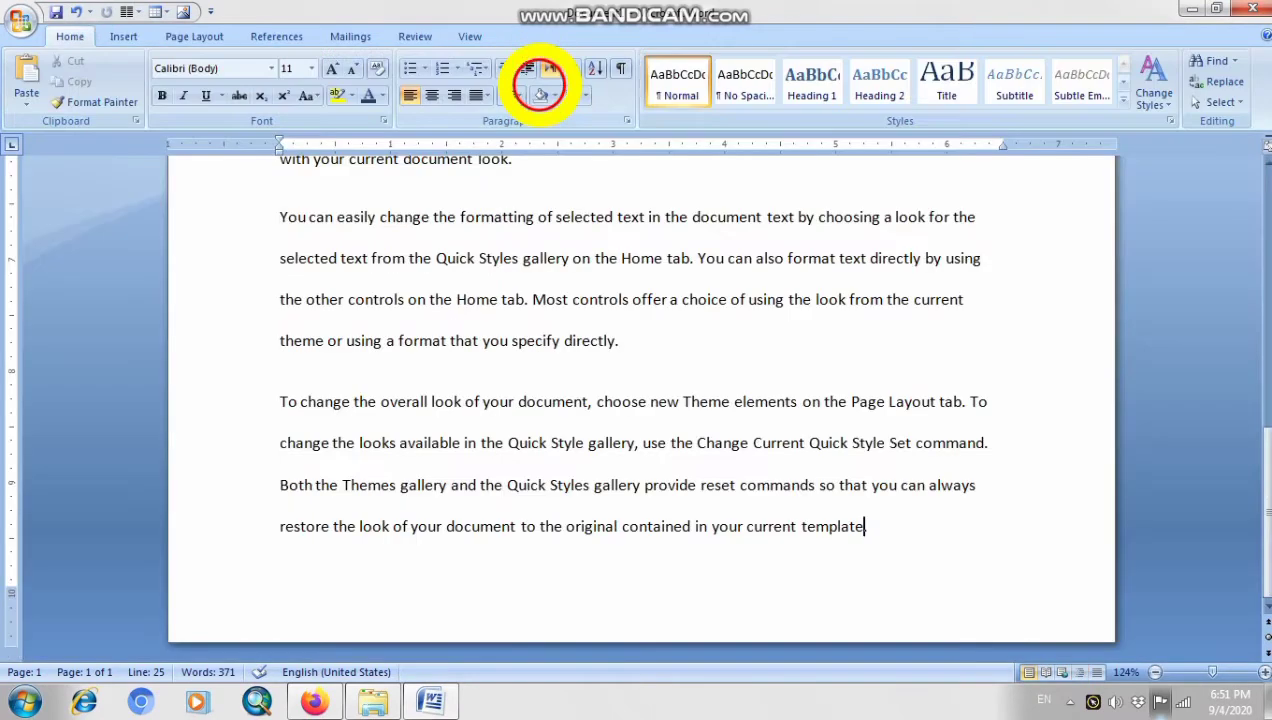
Look through the page in Print Layout view, show it in Full Screen Reading and close the reading view.
click(470, 37)
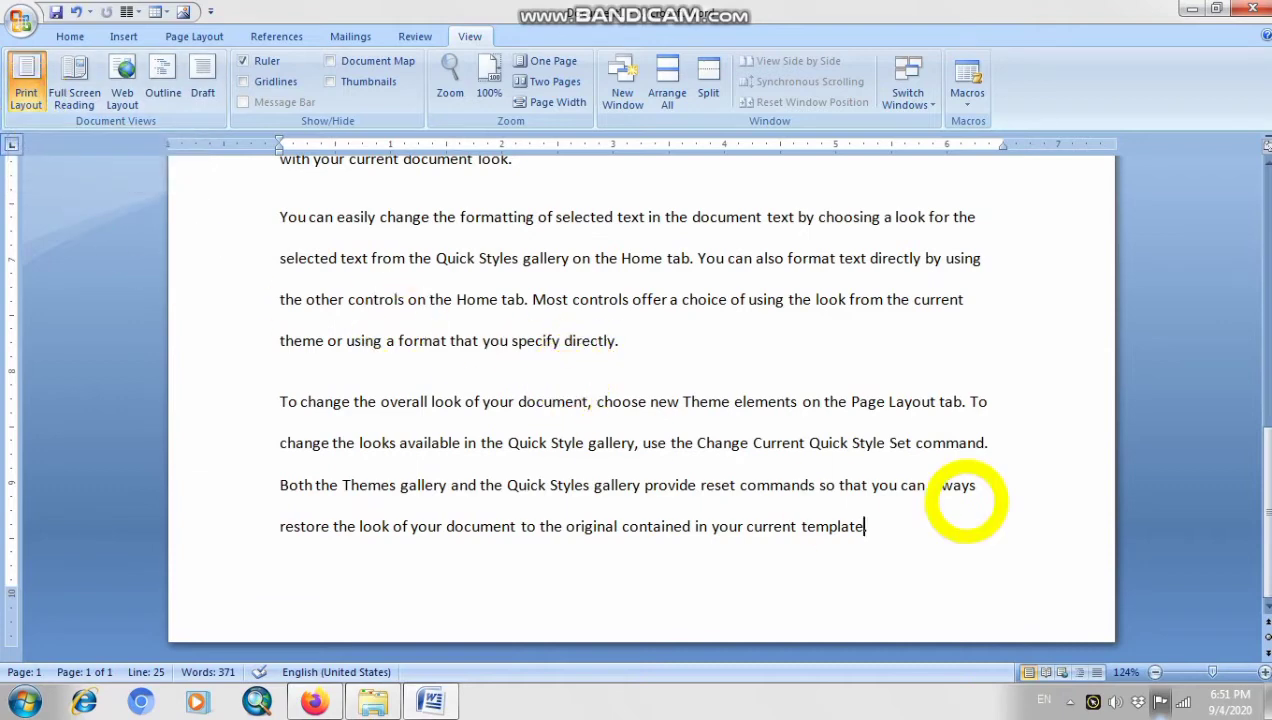
scroll(1255, 260, down, 1)
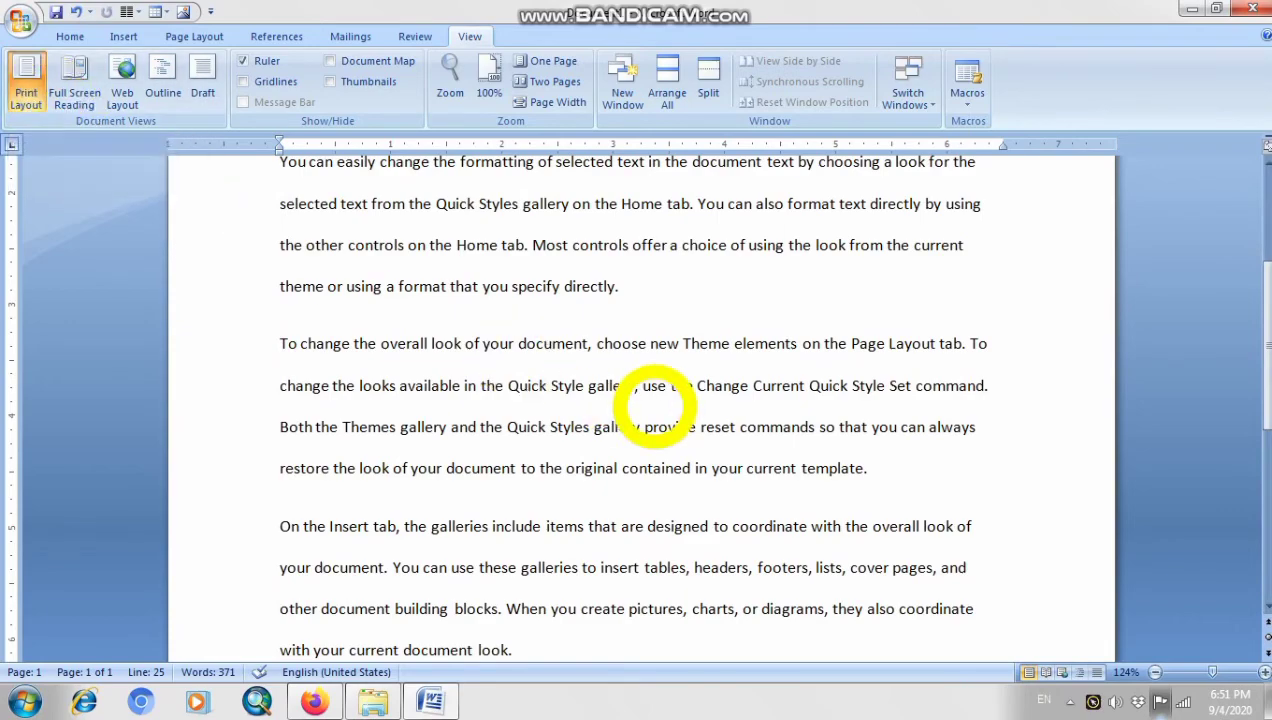
scroll(655, 402, up, 5)
scroll(665, 404, down, 14)
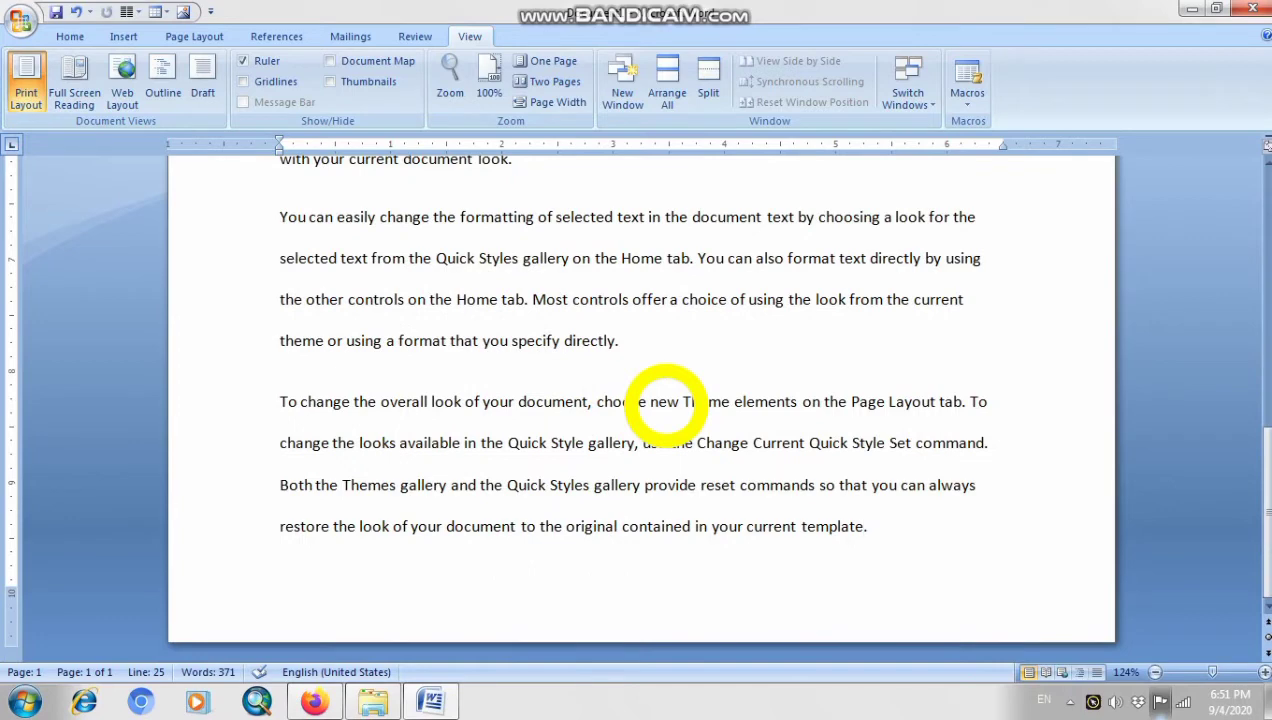
click(74, 88)
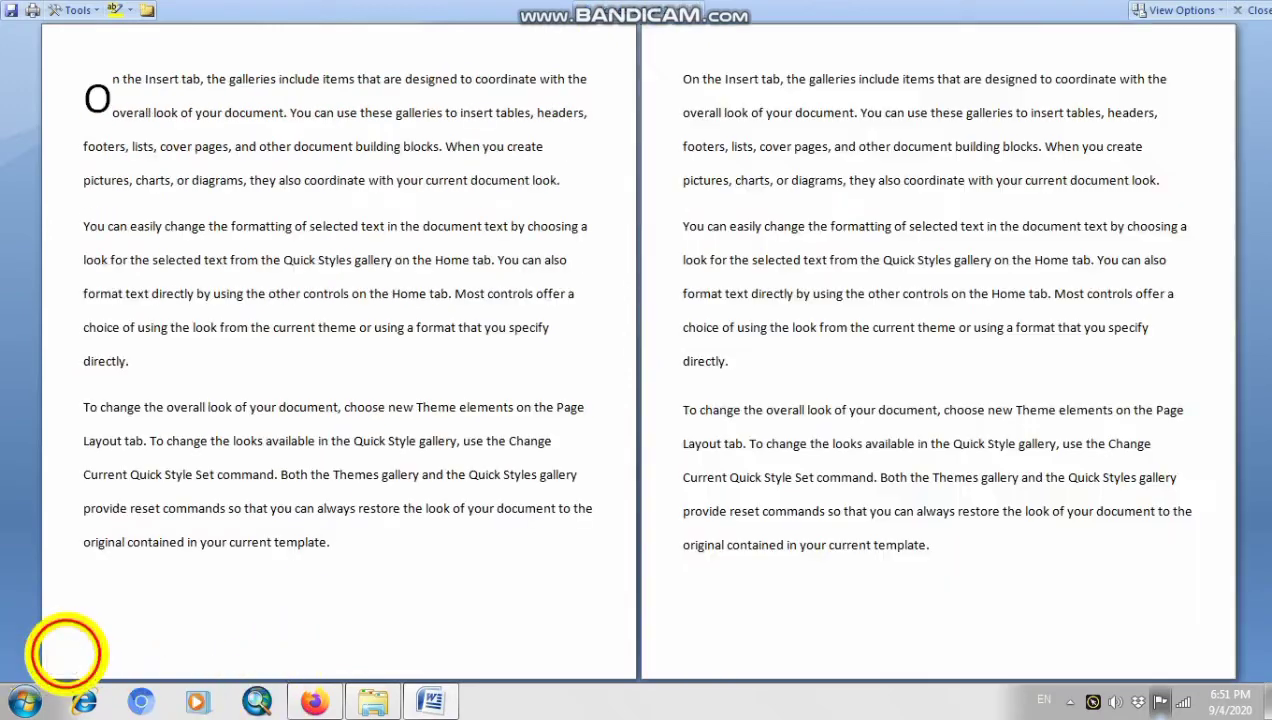
click(62, 659)
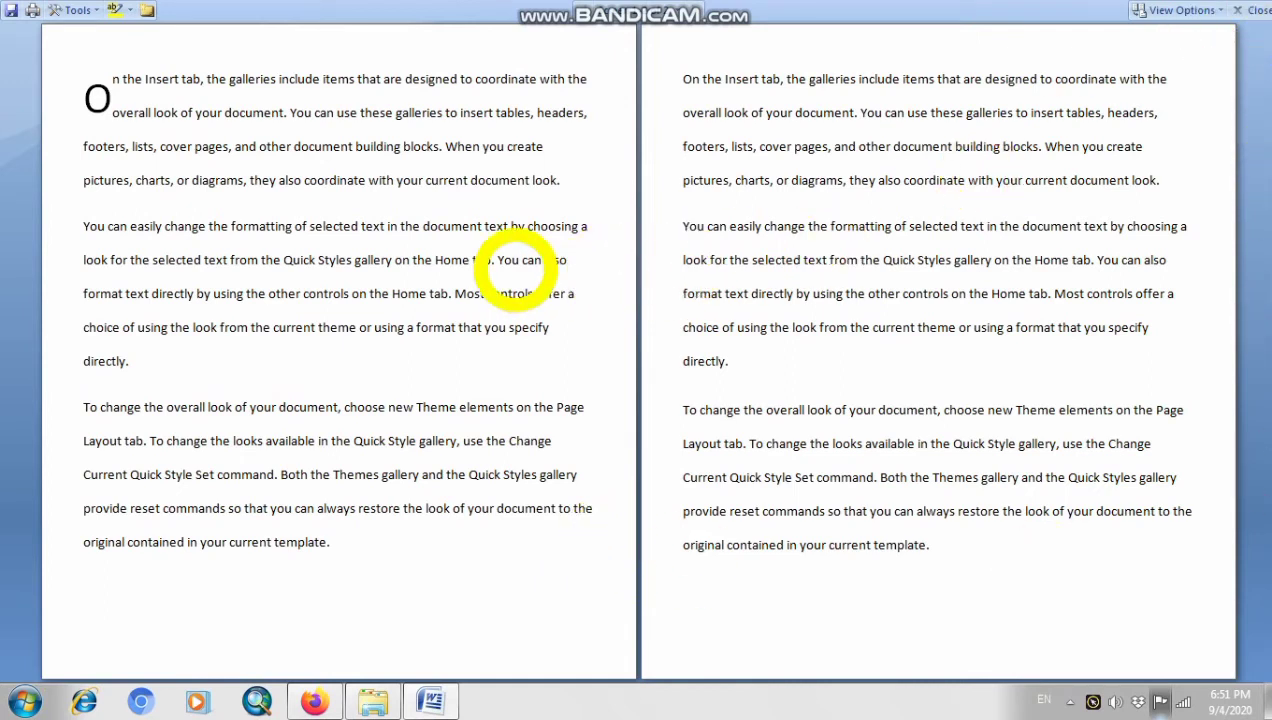
click(1248, 10)
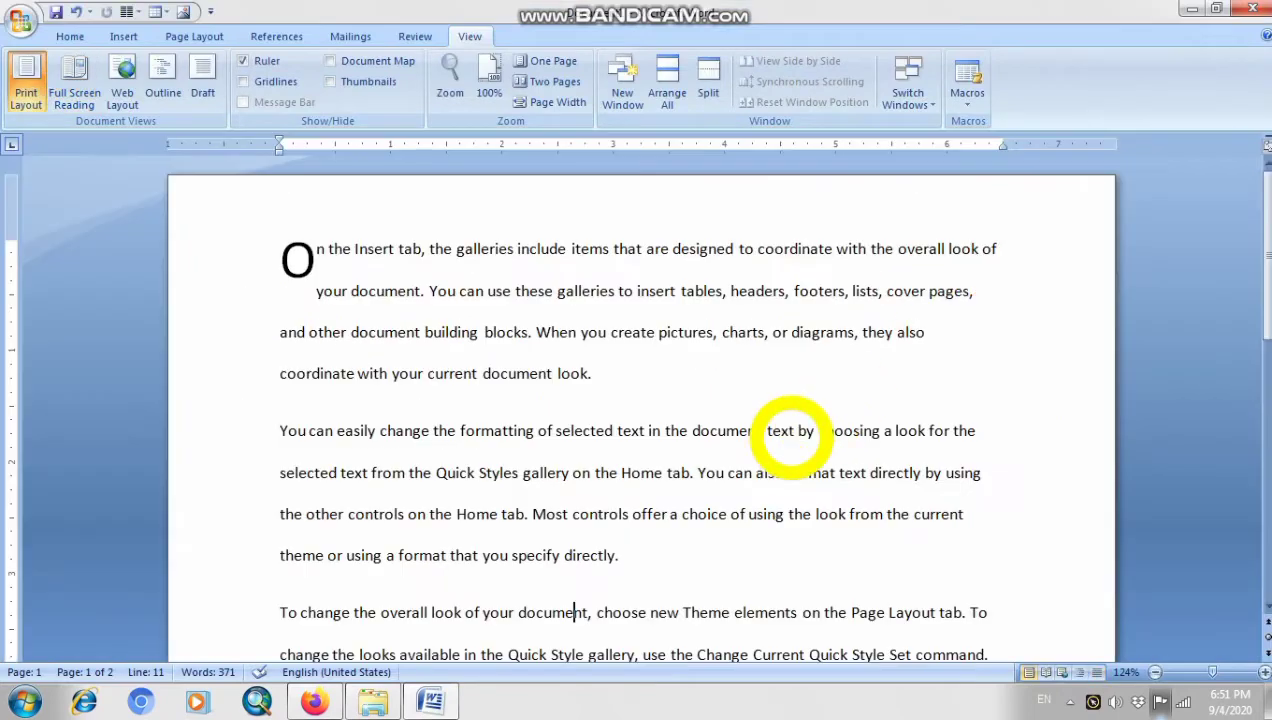
Place the cursor in the first paragraph, reopen Full Screen Reading, continue past the PointerFocus trial window and close the reading view.
scroll(790, 438, down, 3)
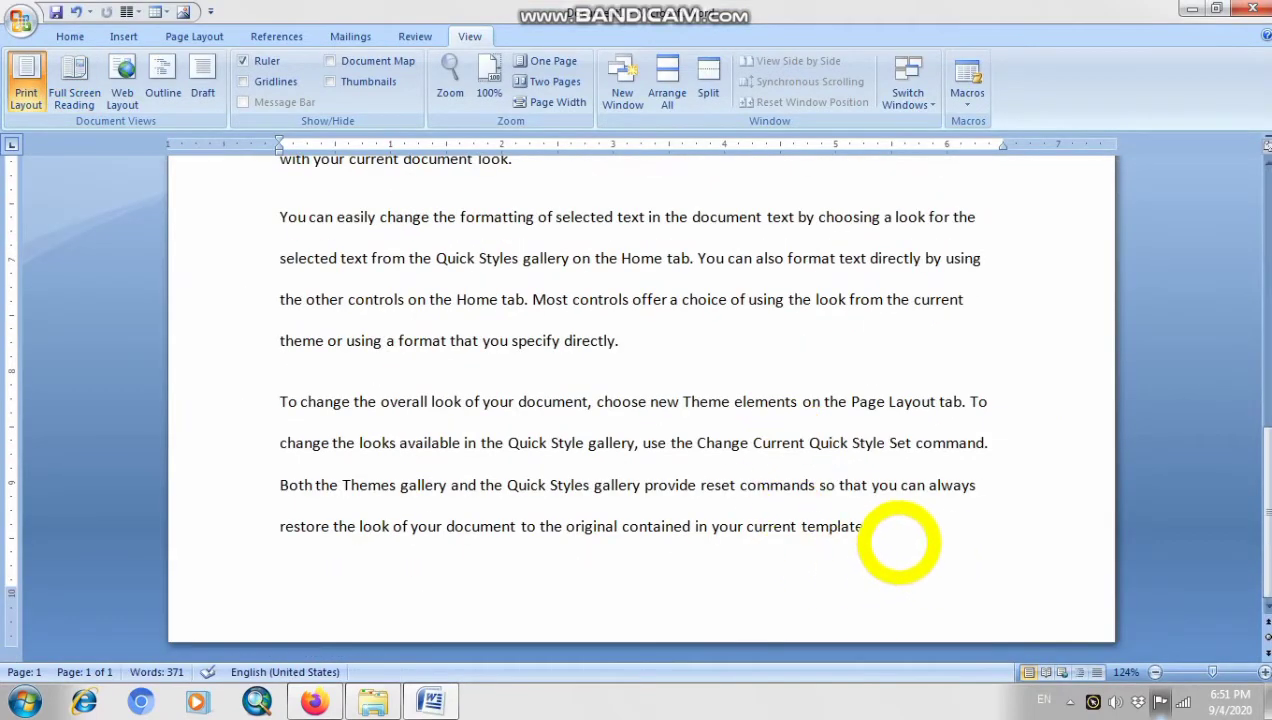
drag(898, 541, 568, 397)
click(369, 332)
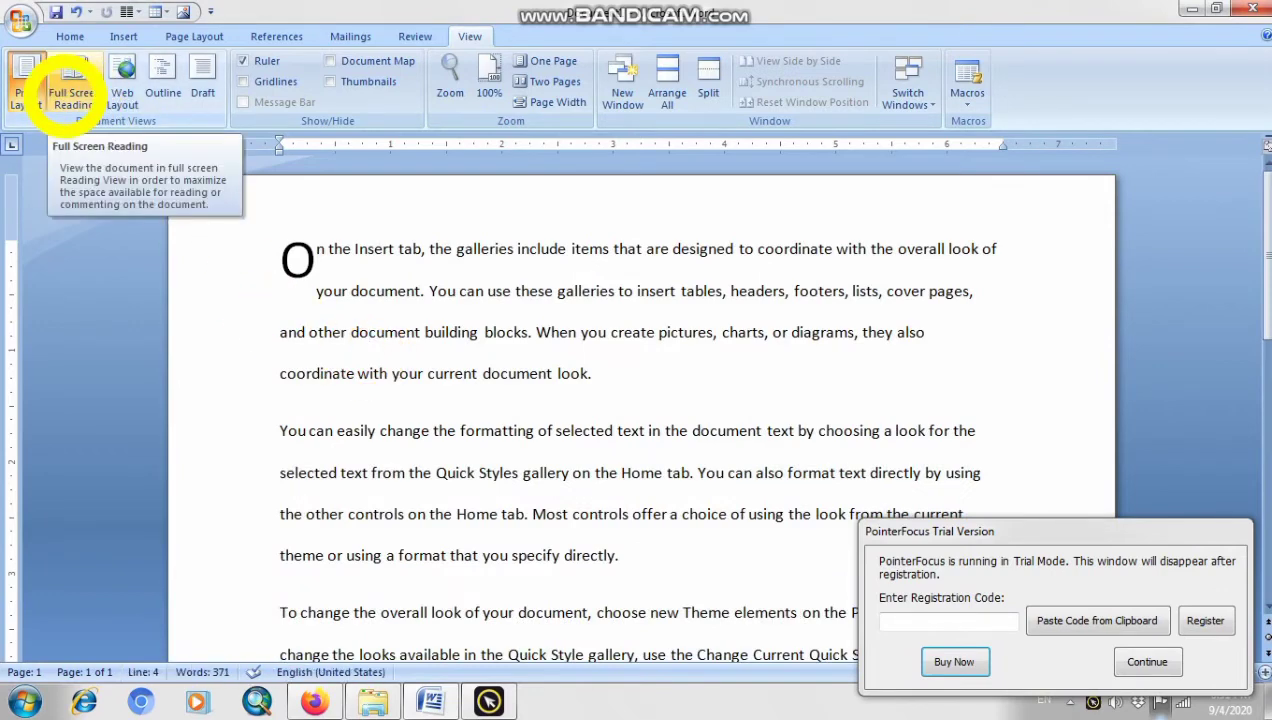
click(71, 88)
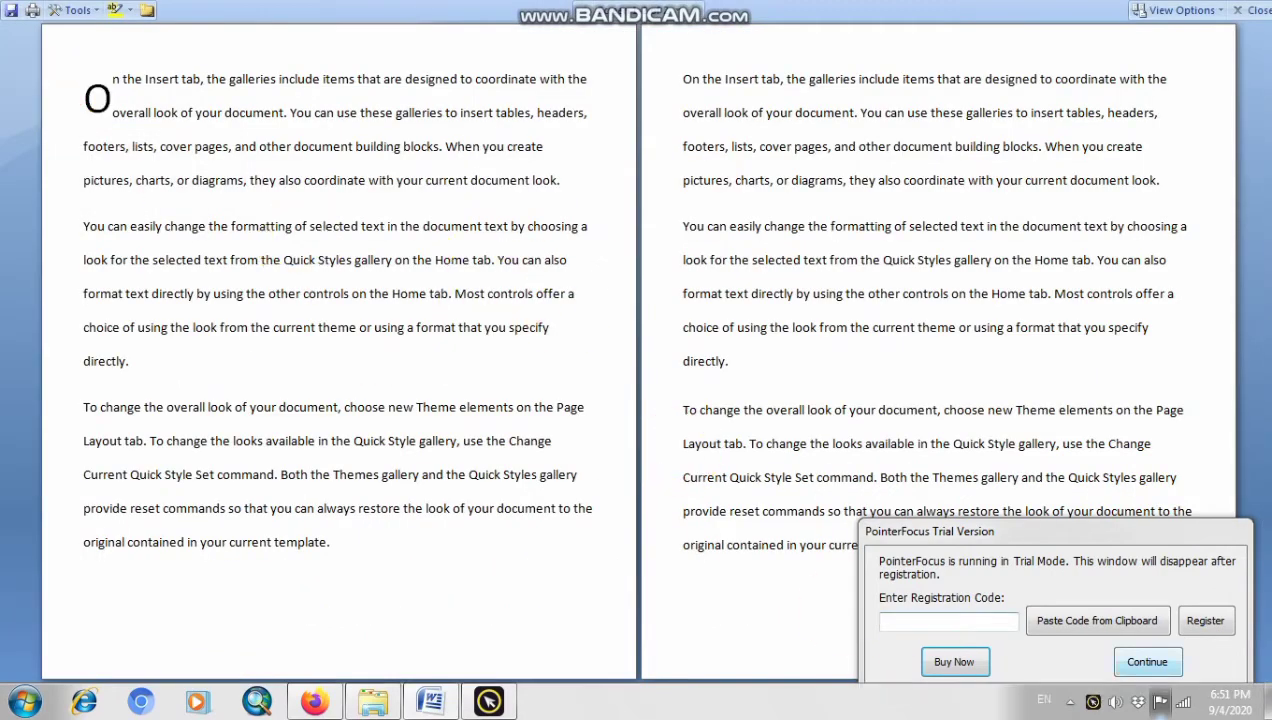
click(1147, 662)
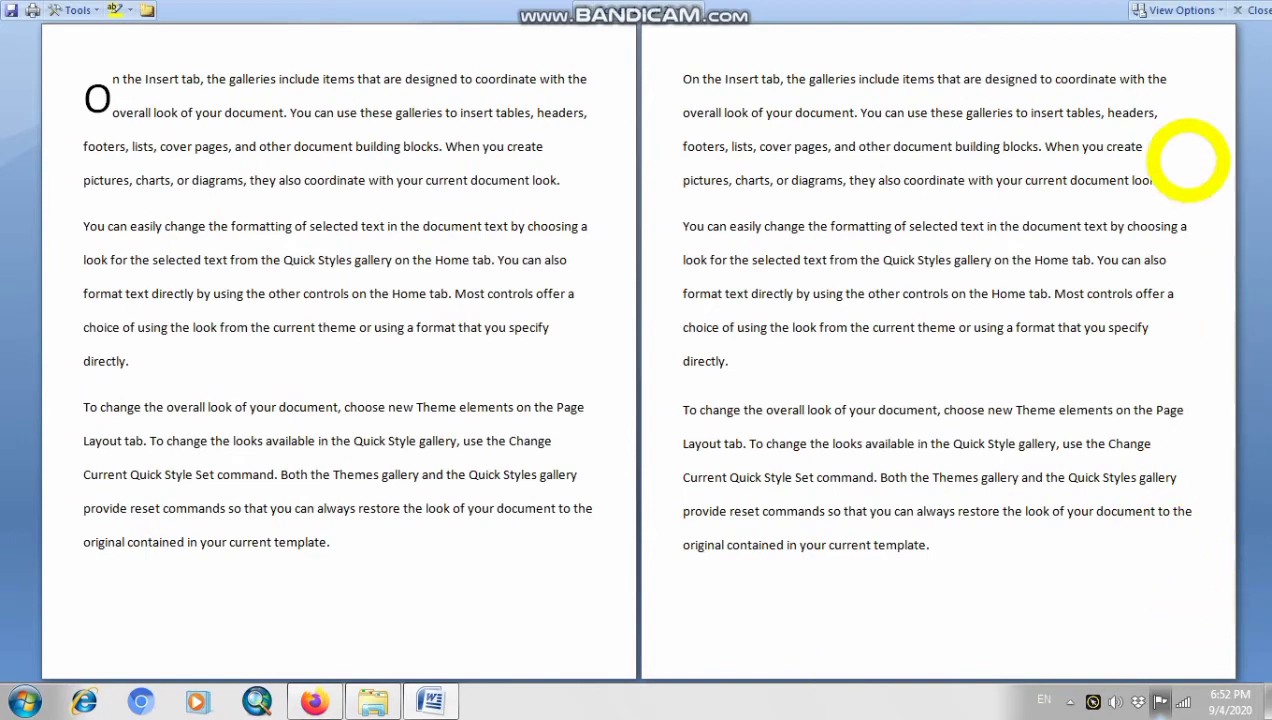
click(1245, 10)
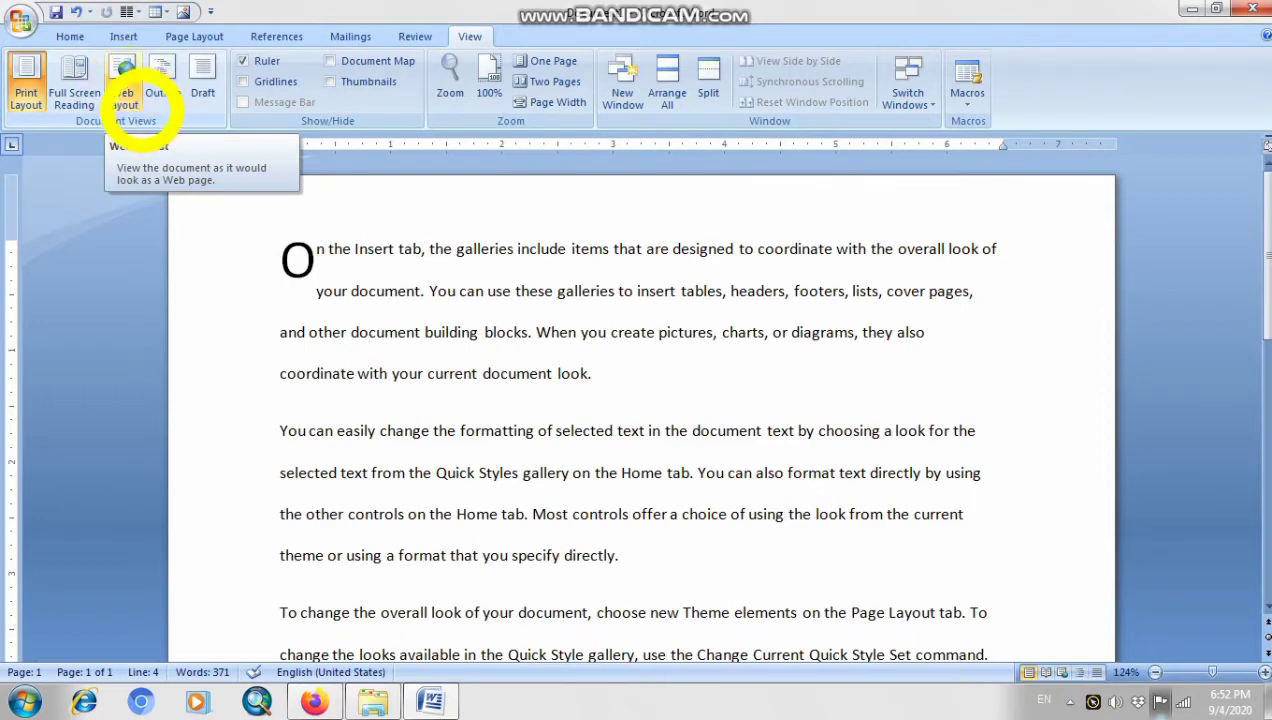
Review all paragraphs in Outline view again and close it to return to the page layout.
click(164, 93)
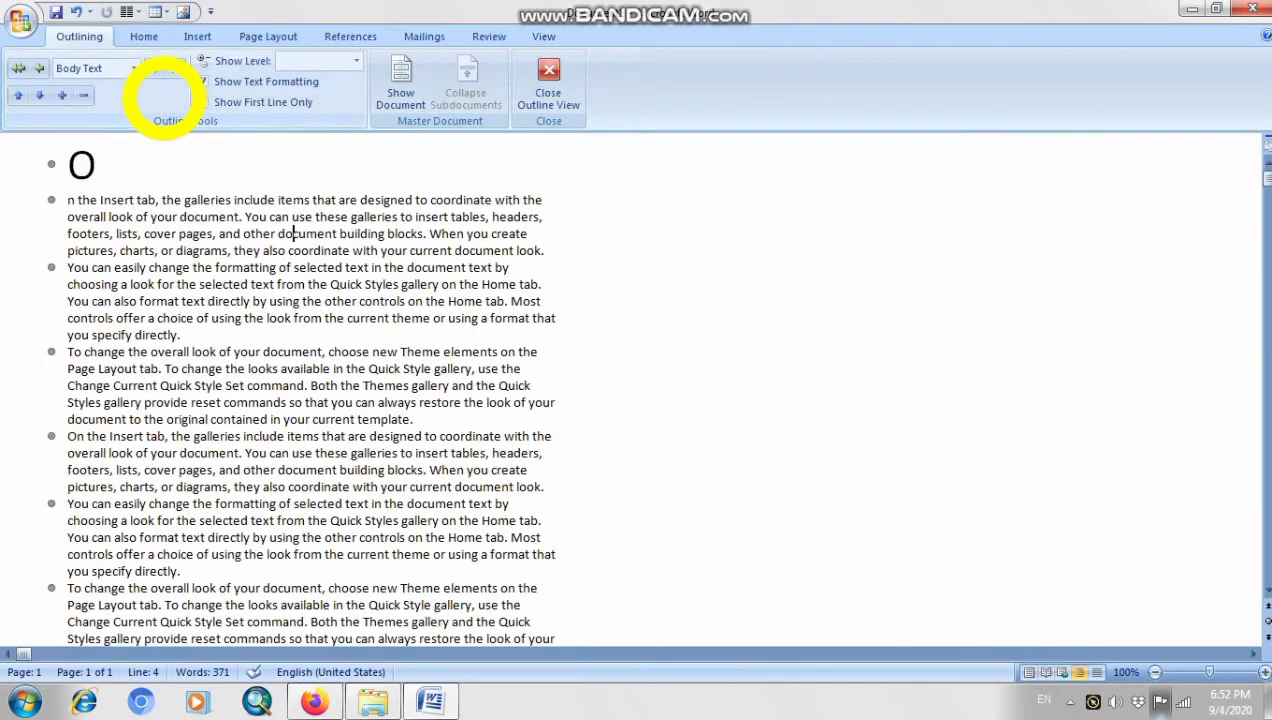
scroll(272, 362, down, 5)
scroll(272, 362, down, 3)
scroll(272, 362, up, 10)
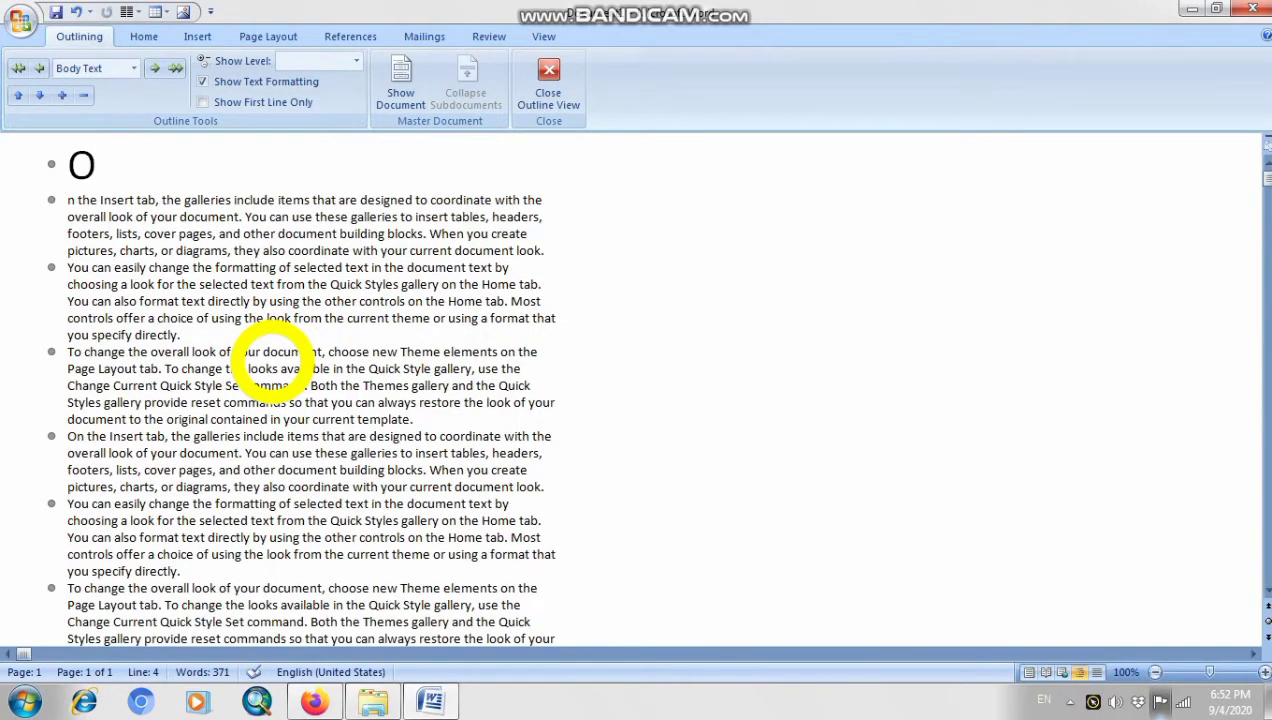
click(548, 75)
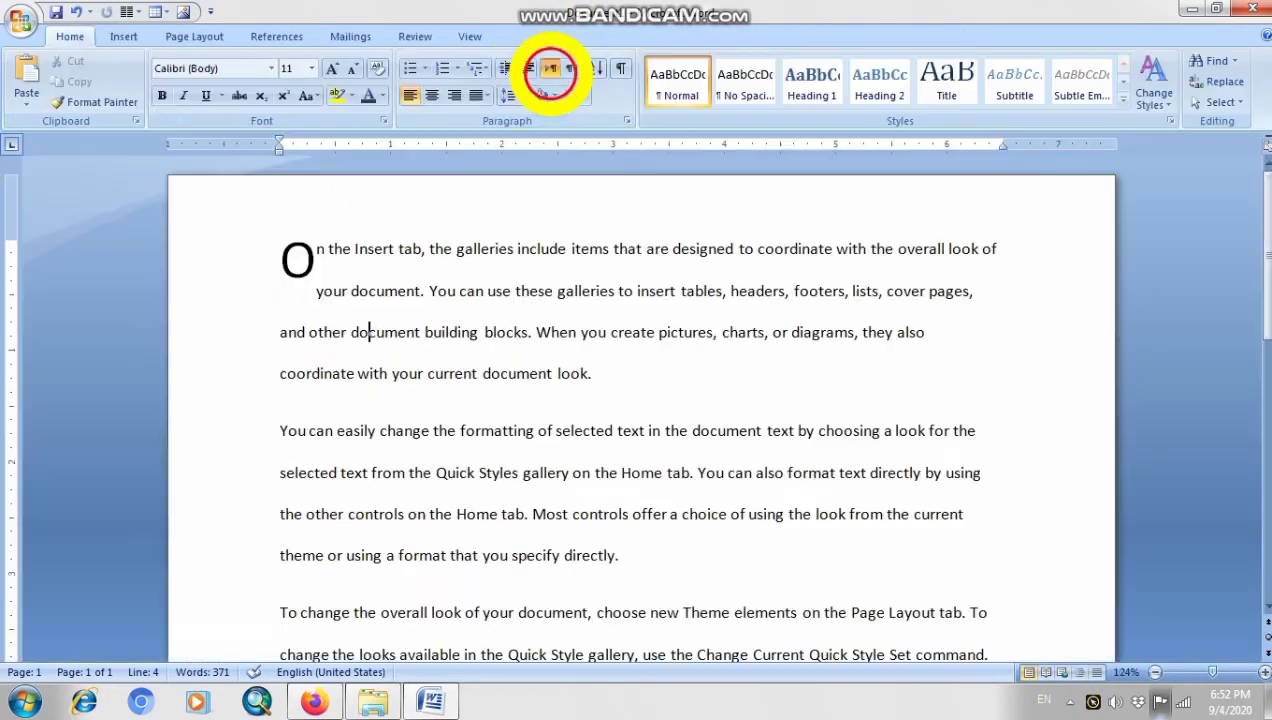
Look through the document in Draft view and switch back to Print Layout view.
click(467, 37)
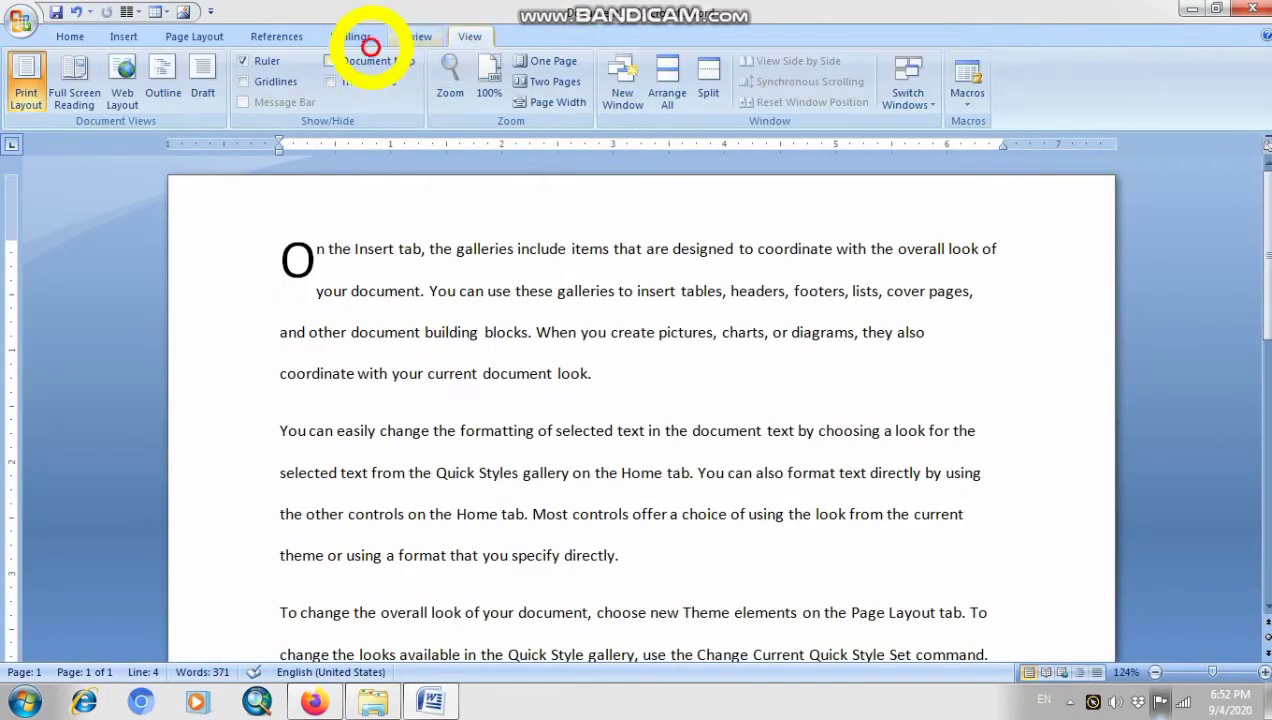
click(203, 78)
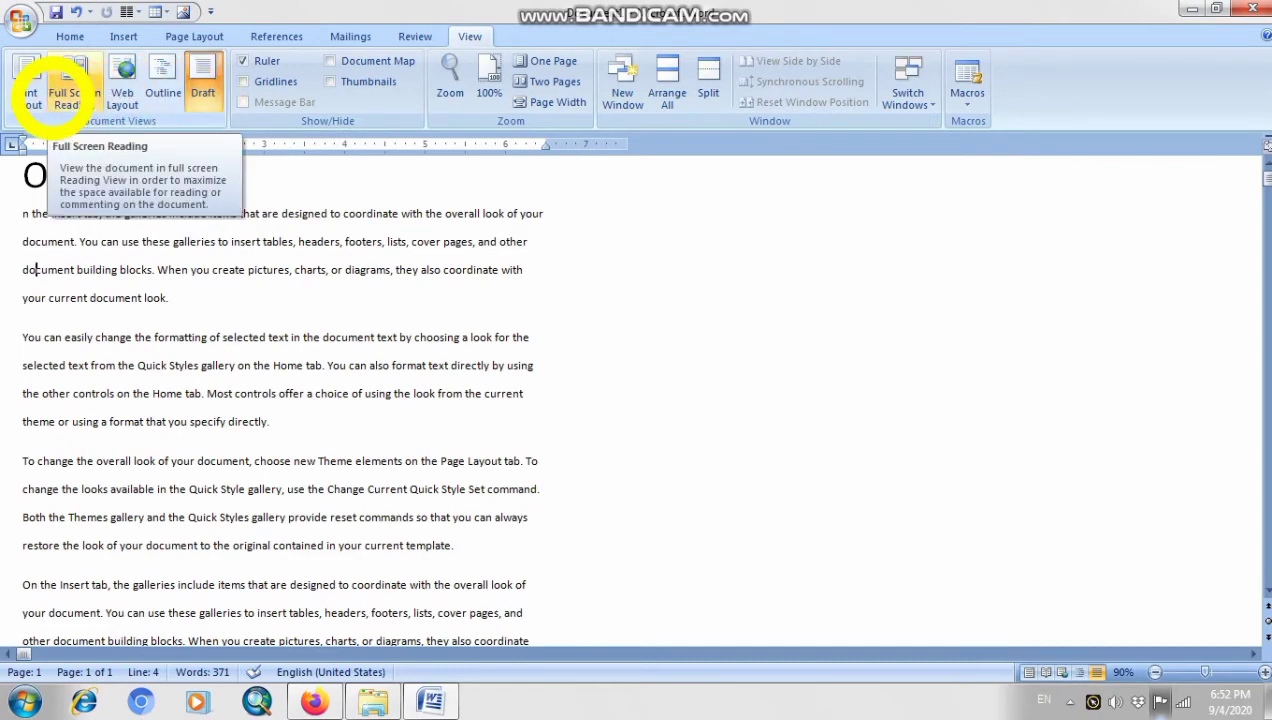
scroll(505, 471, down, 7)
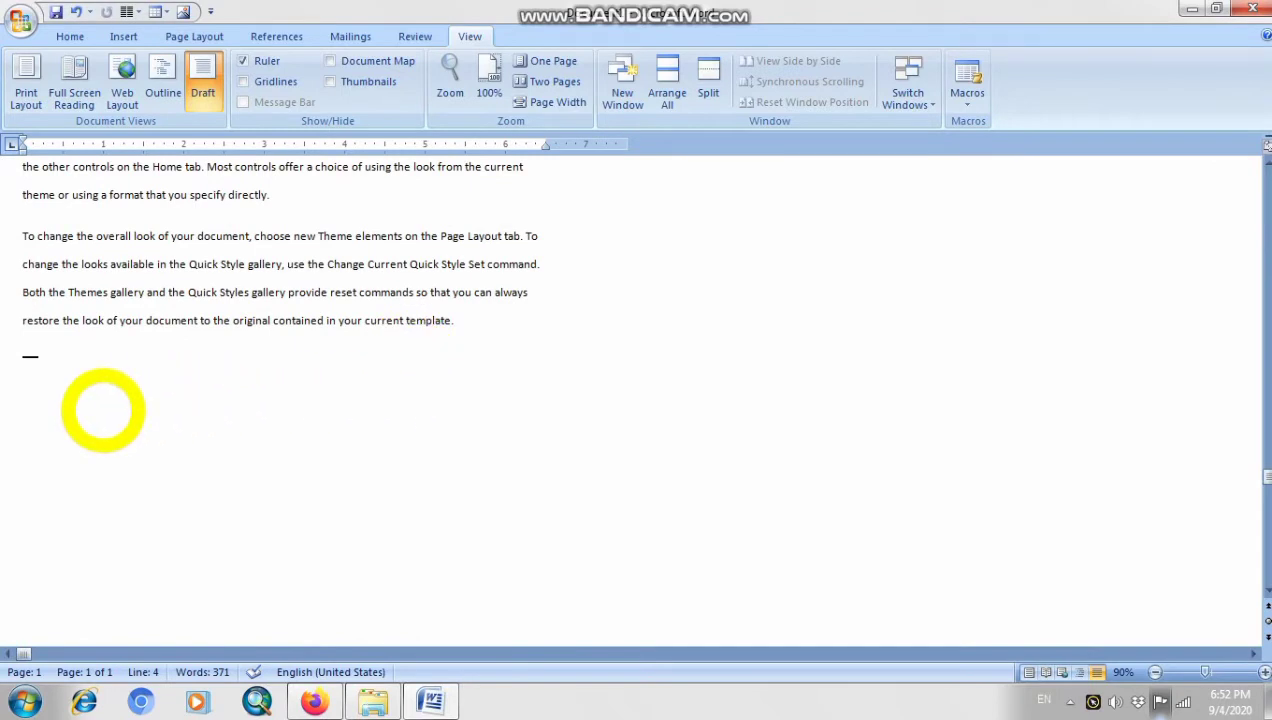
click(28, 82)
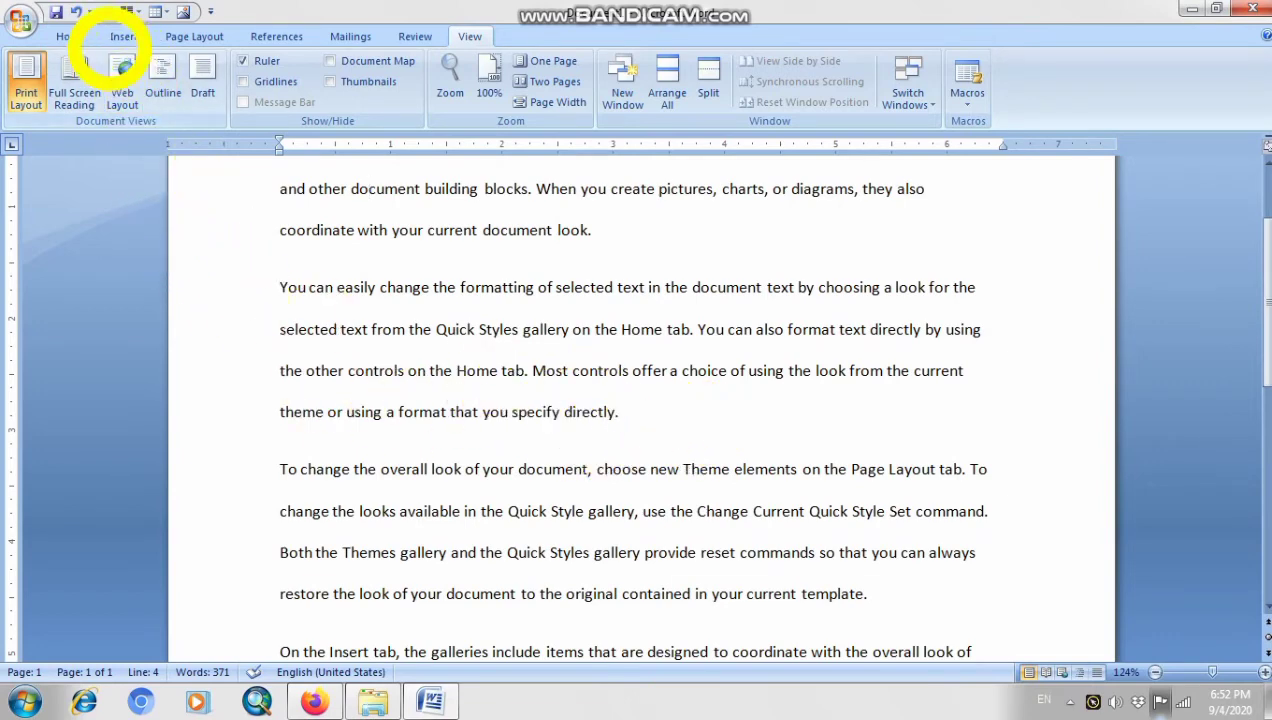
Examine the available WordArt styles and close the gallery without choosing one.
click(68, 36)
scroll(545, 455, up, 2)
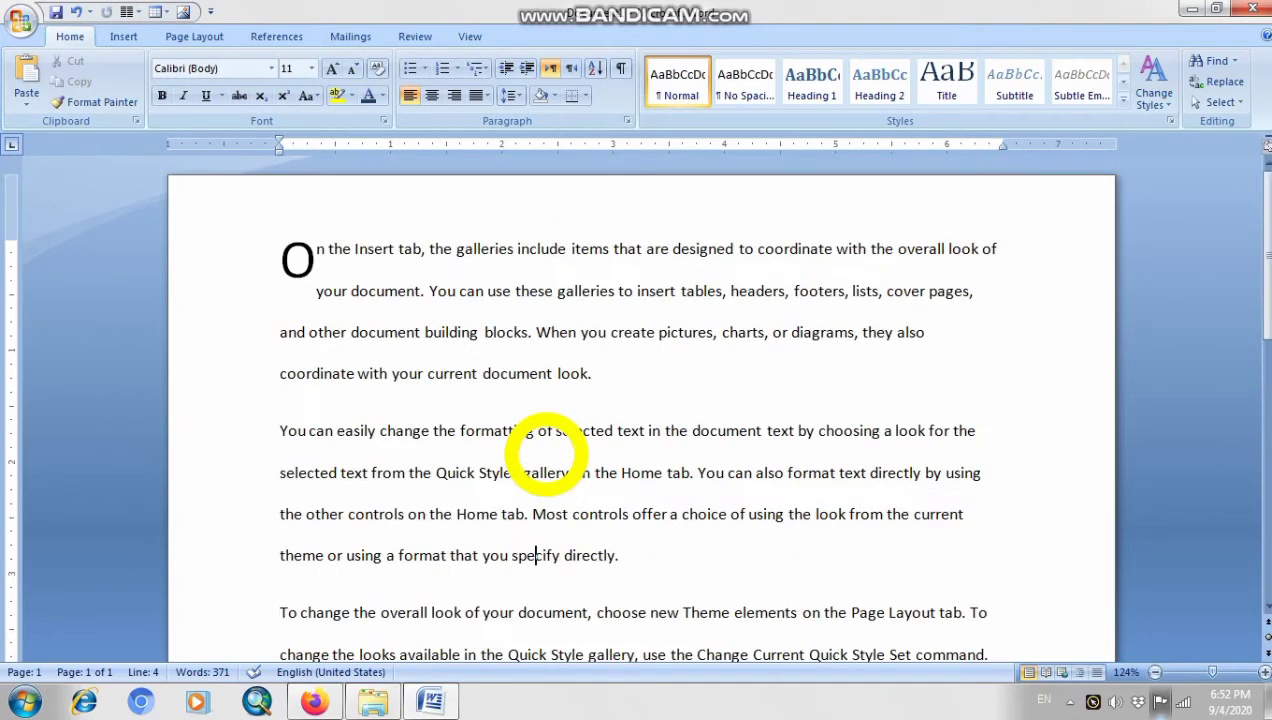
click(134, 37)
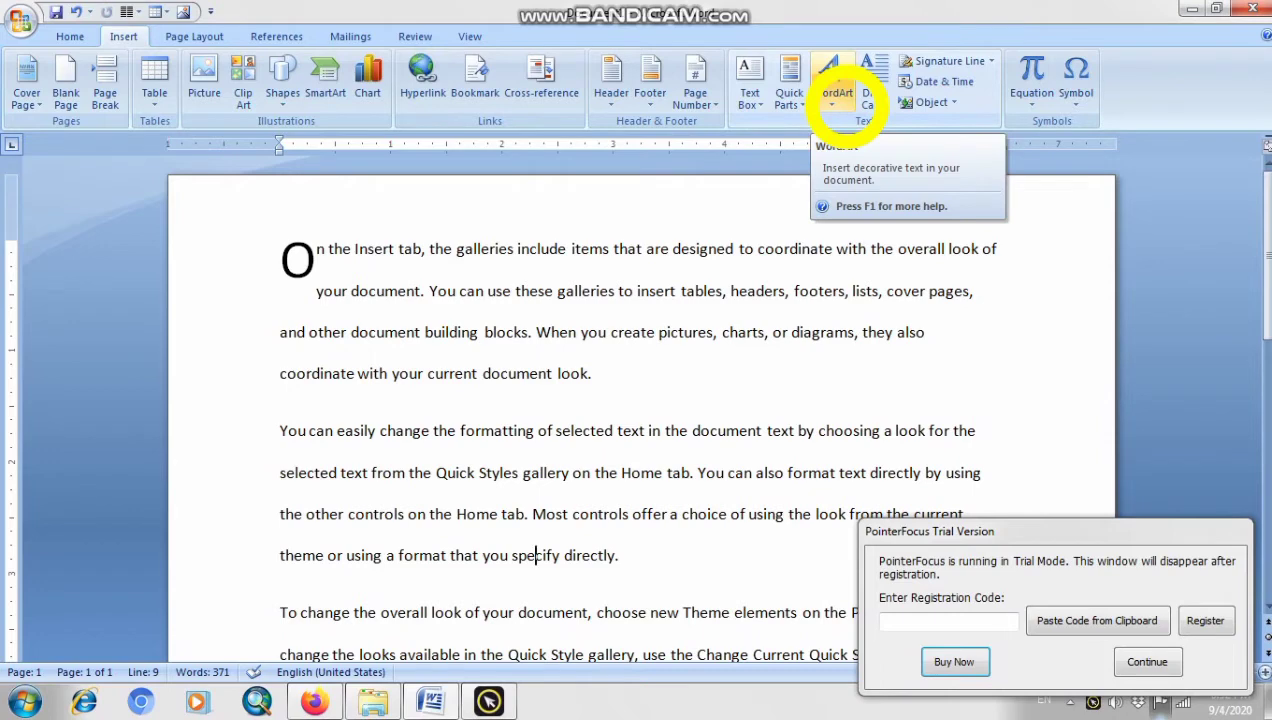
click(836, 90)
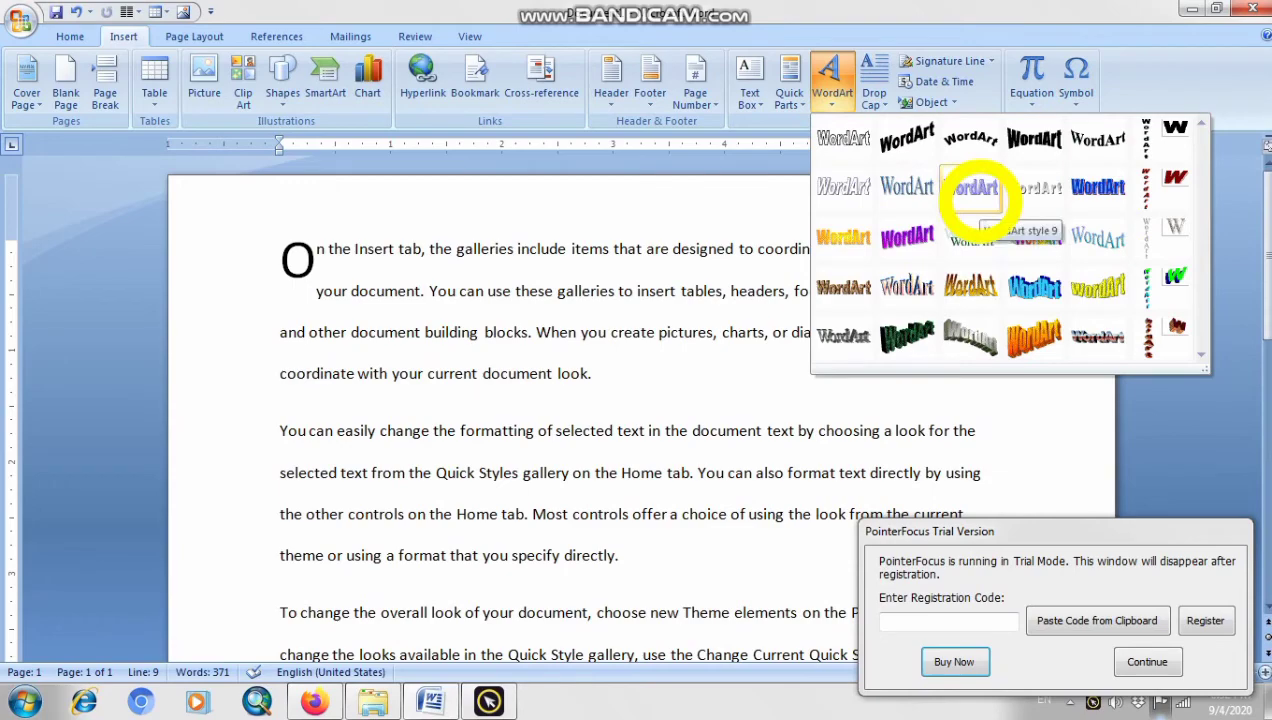
click(668, 284)
Continue past the PointerFocus trial window, add a page break after the last paragraph, enter "Computer" on the new page and select it.
scroll(668, 284, down, 13)
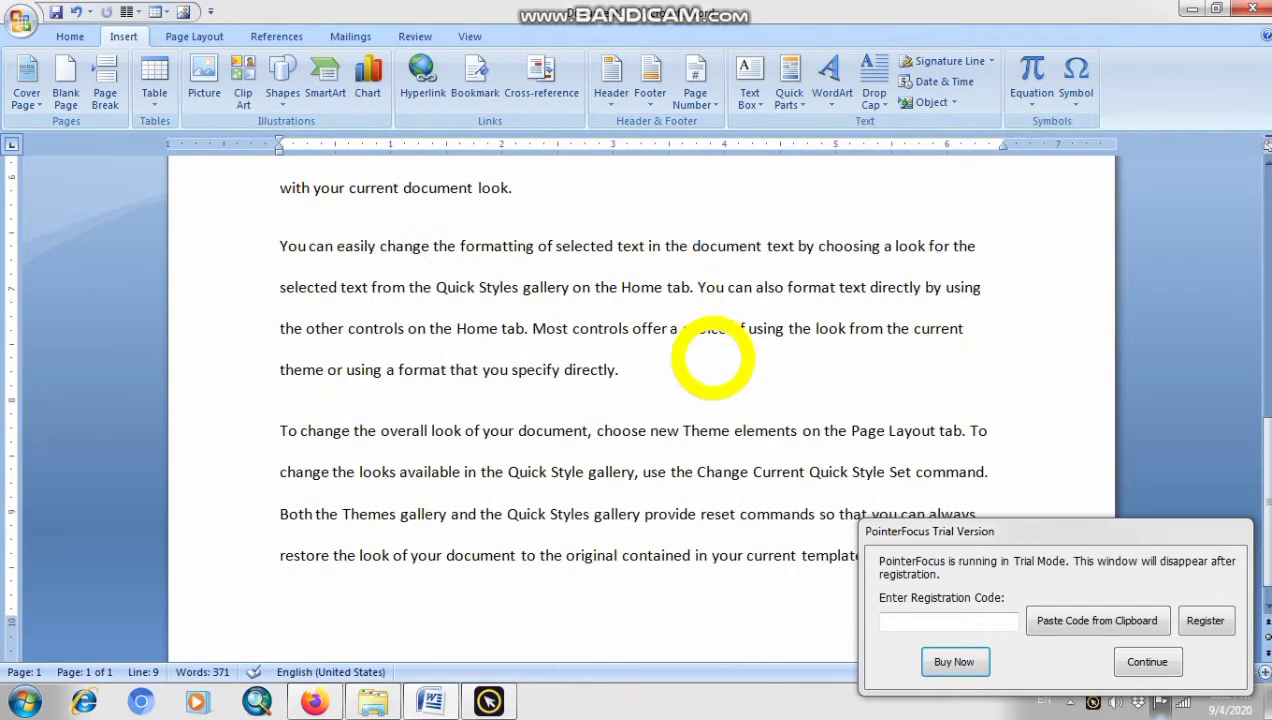
scroll(712, 356, down, 1)
click(1147, 661)
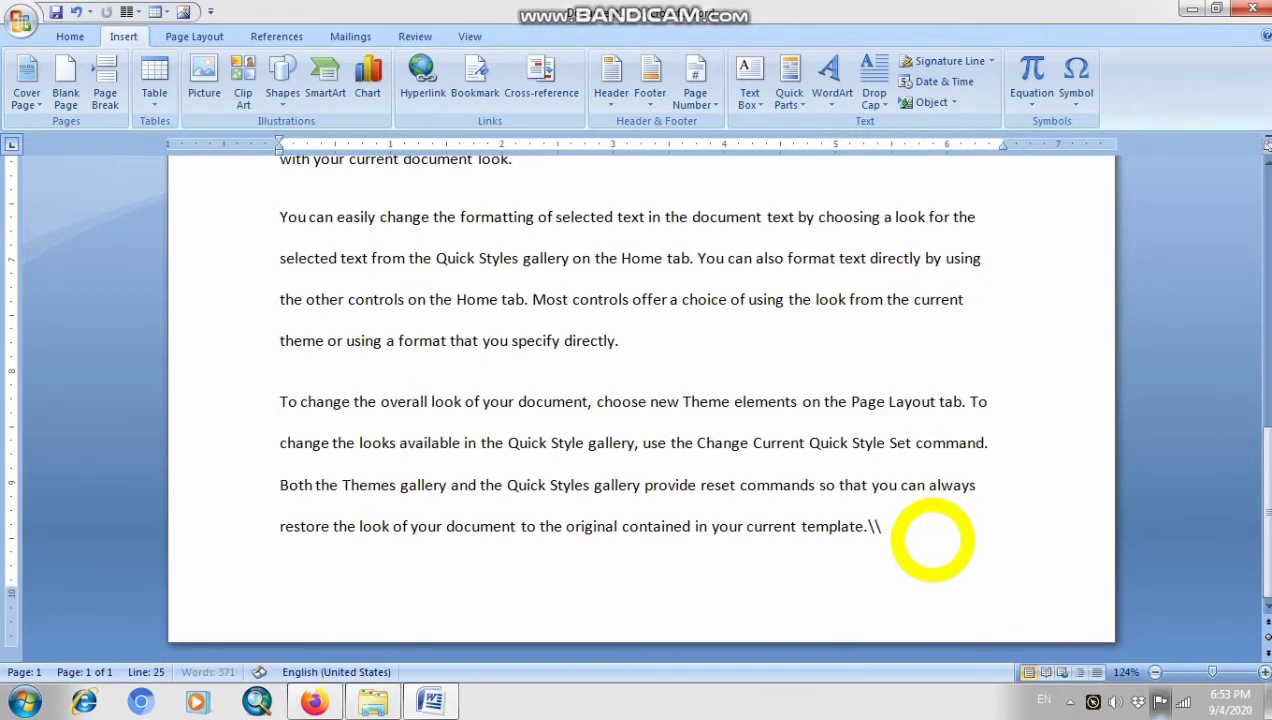
key(ctrl+Return)
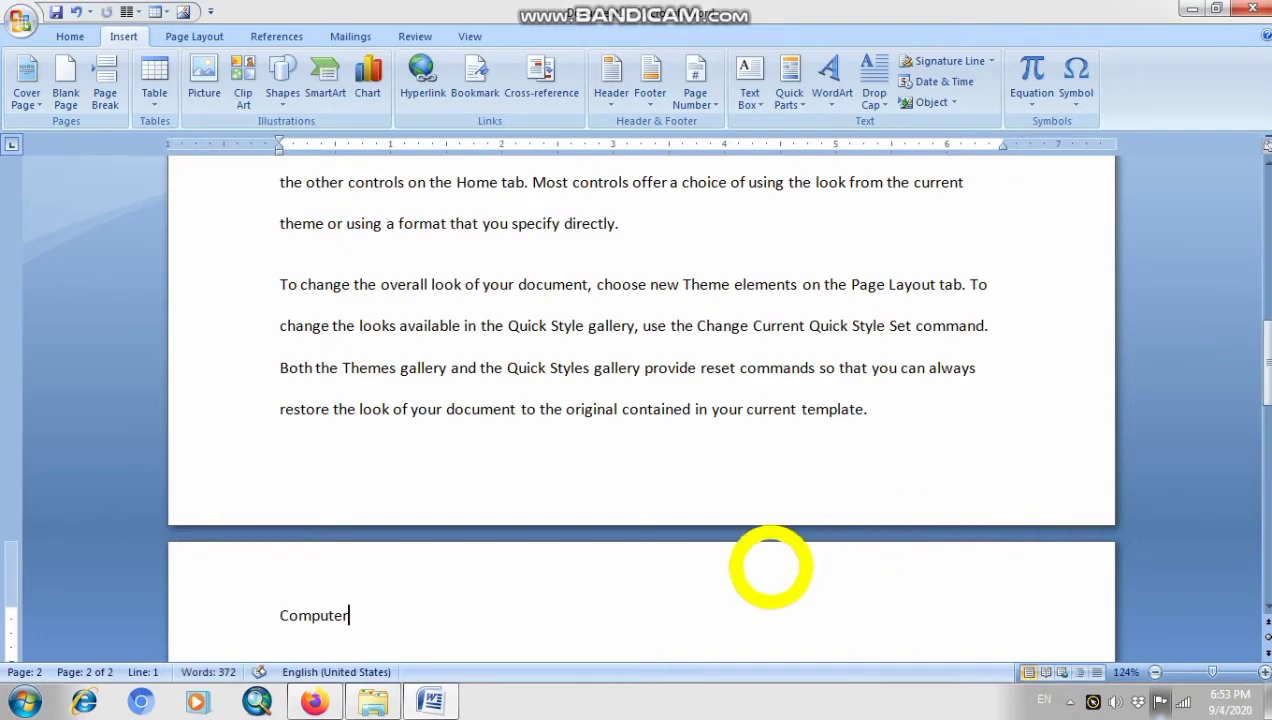
click(266, 600)
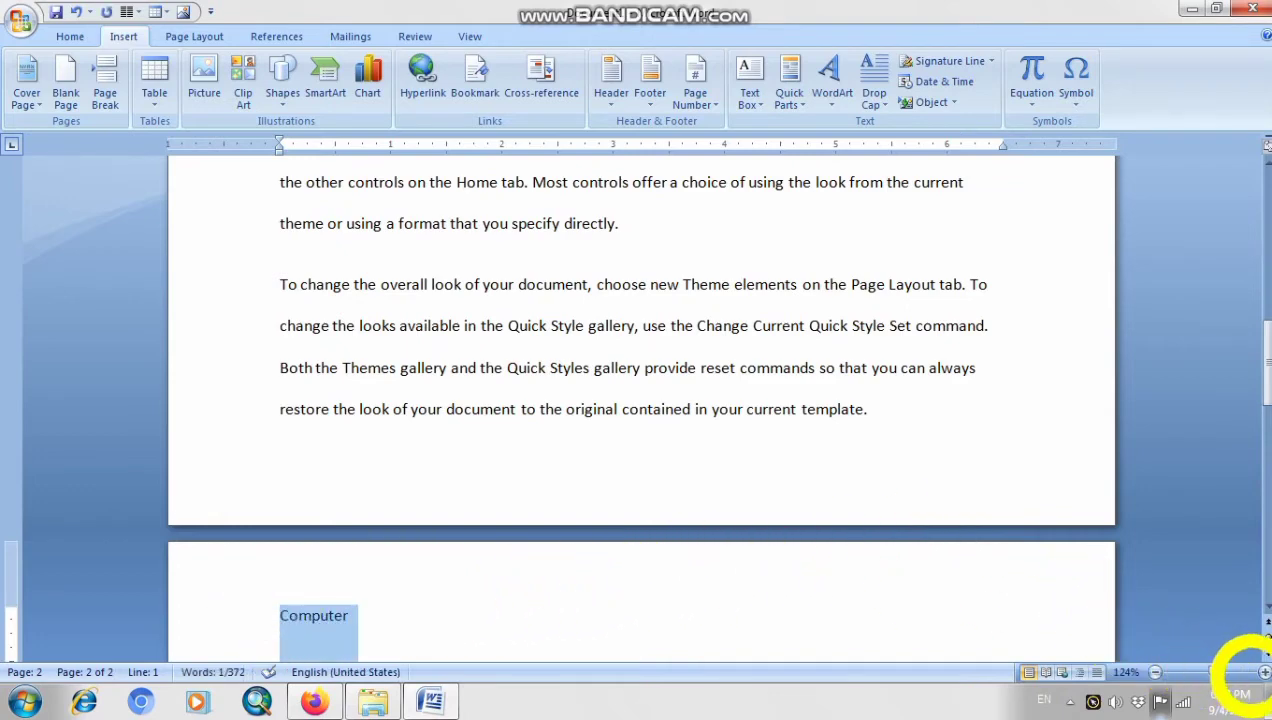
drag(1249, 377, 1255, 420)
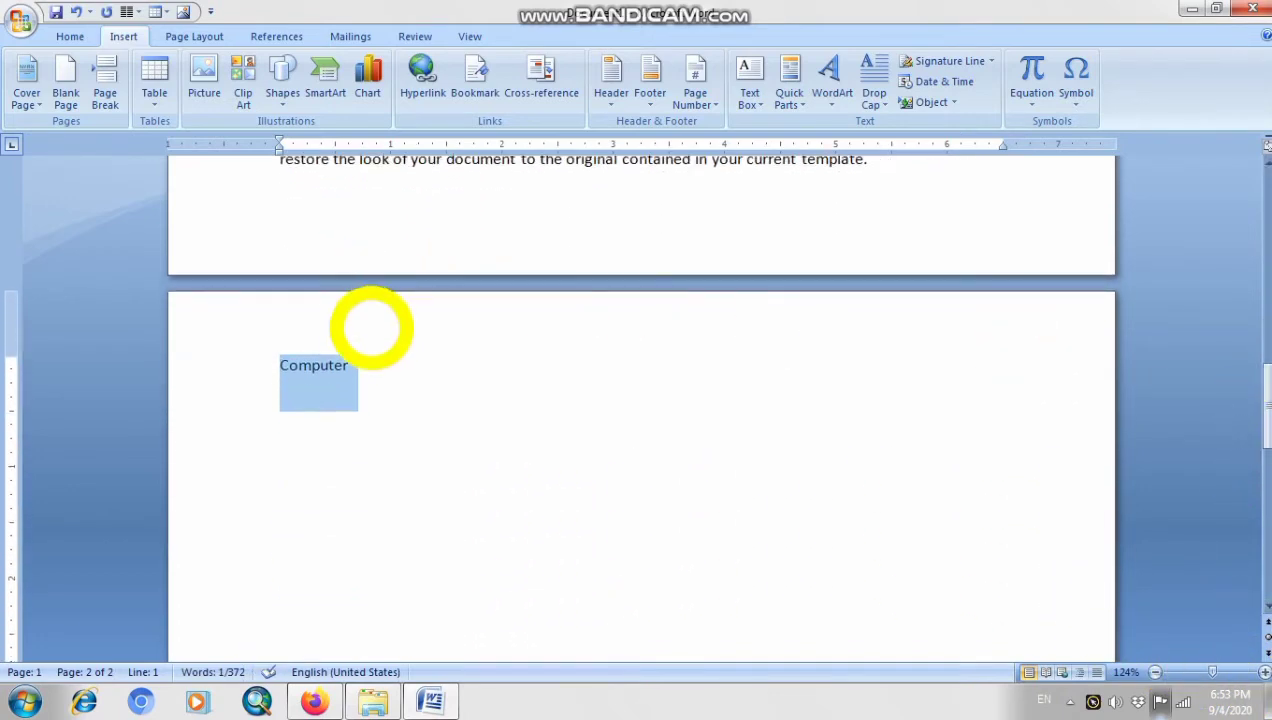
Center the word "Computer" on the new page.
click(75, 36)
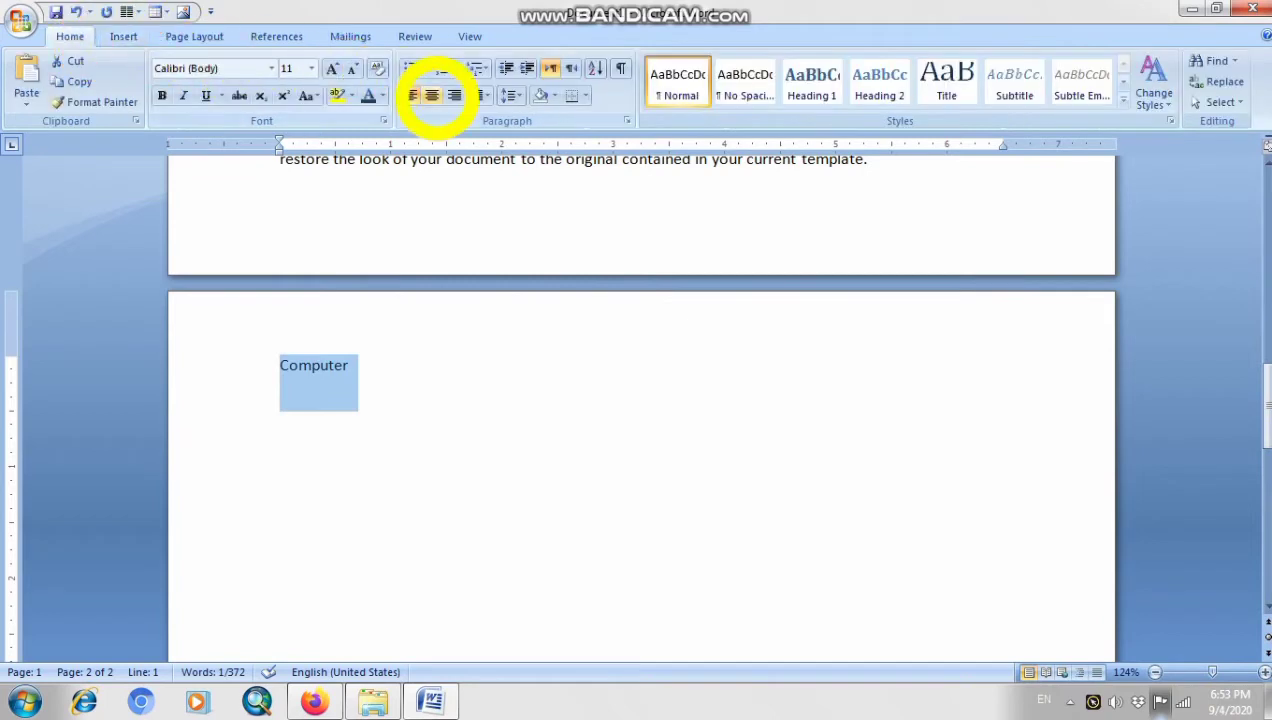
click(432, 95)
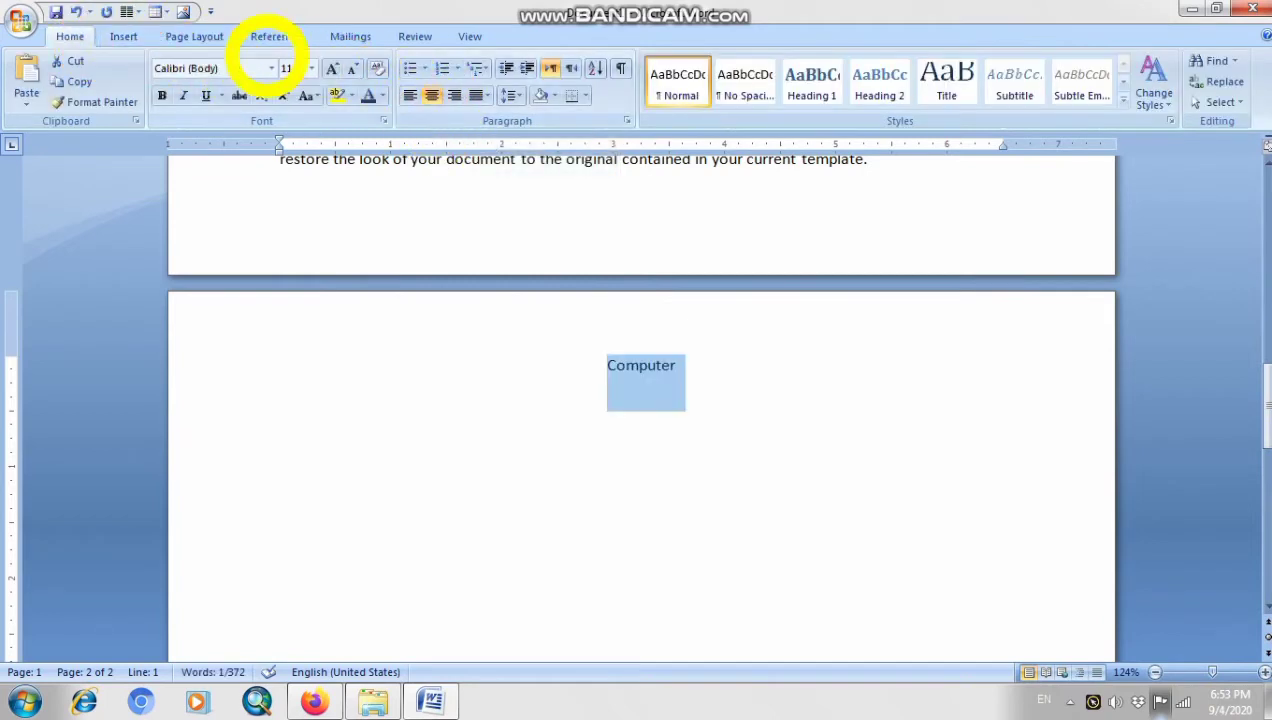
click(123, 36)
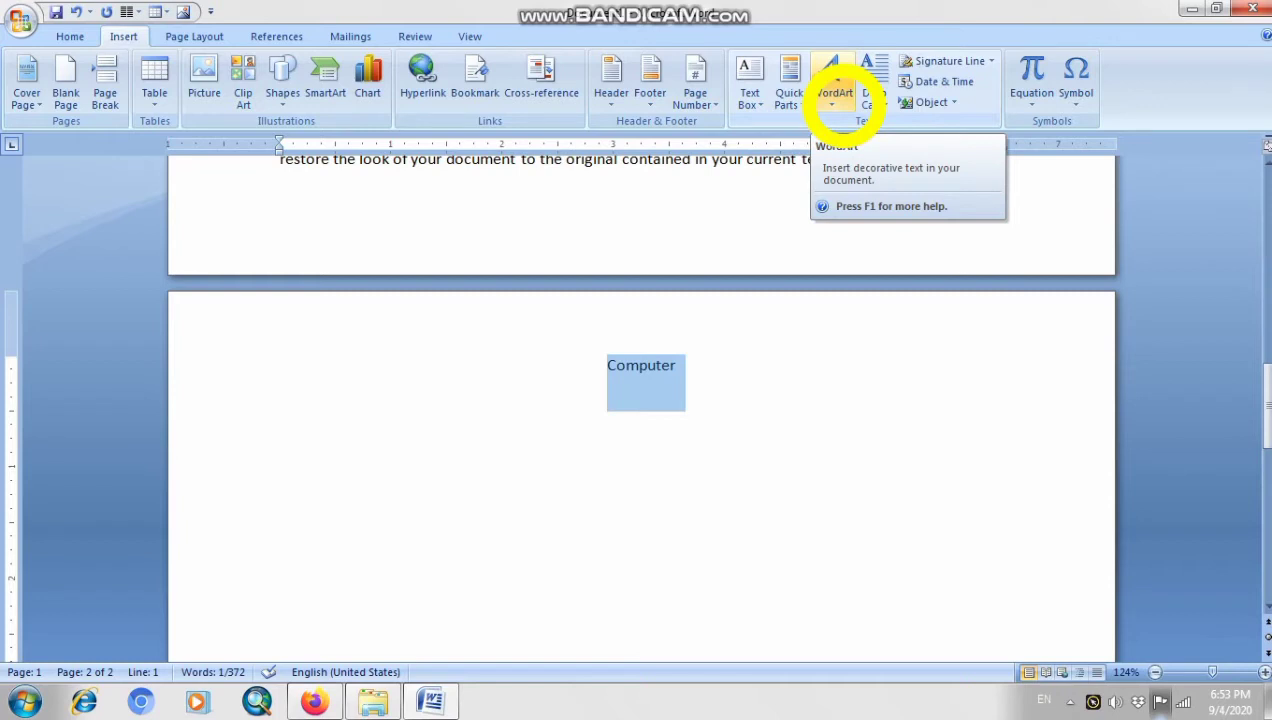
click(835, 100)
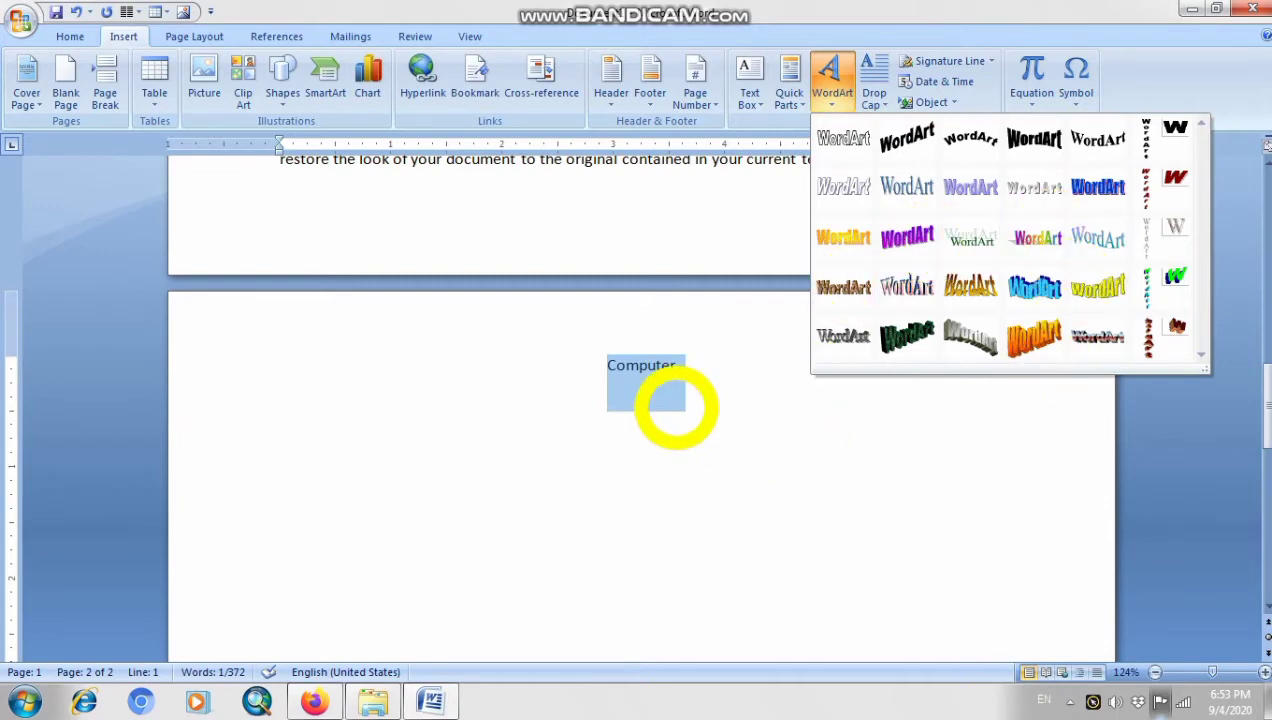
click(714, 375)
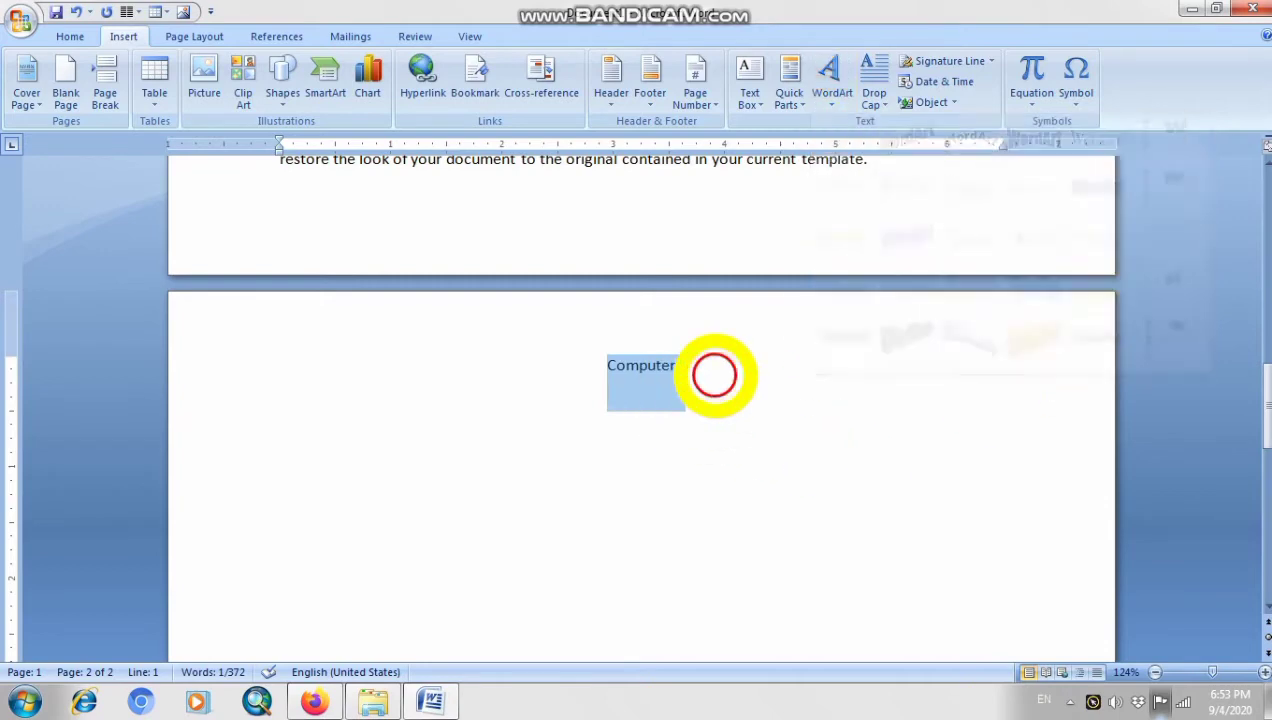
click(714, 375)
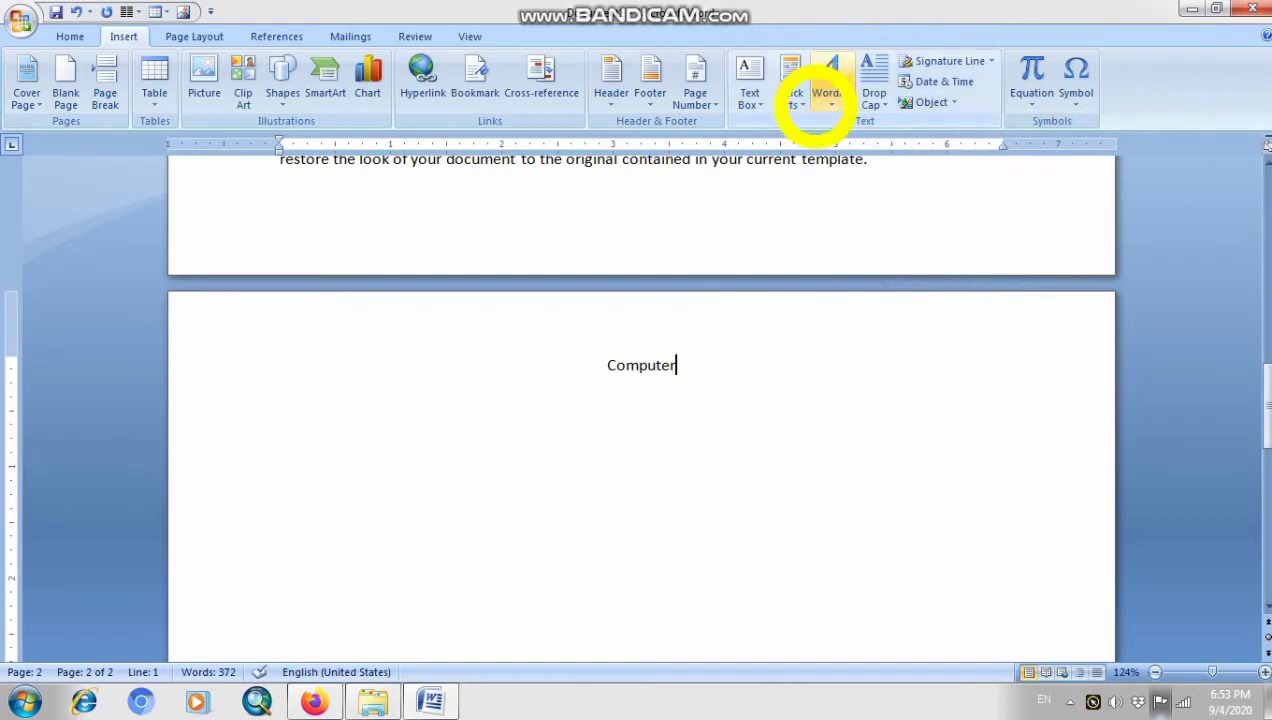
click(678, 365)
double_click(678, 365)
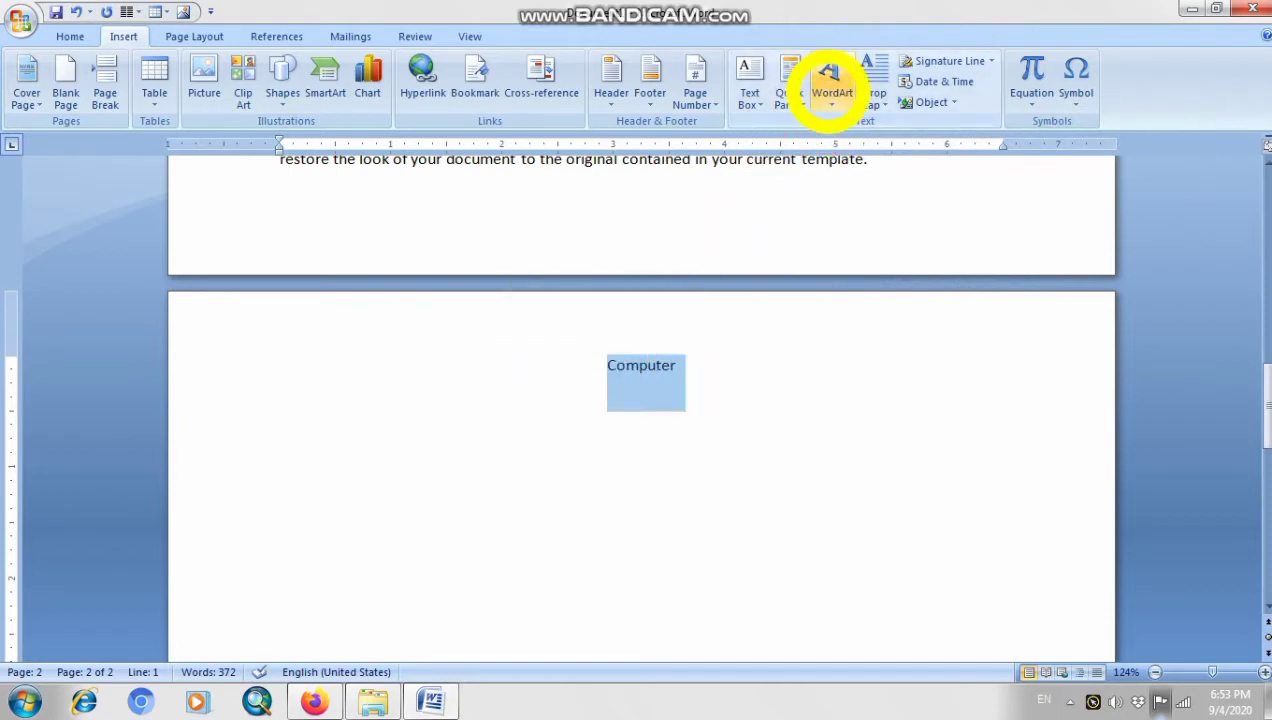
Start a WordArt from the selected word "Computer" using the blue 3-D style in the gallery's fourth row.
click(831, 85)
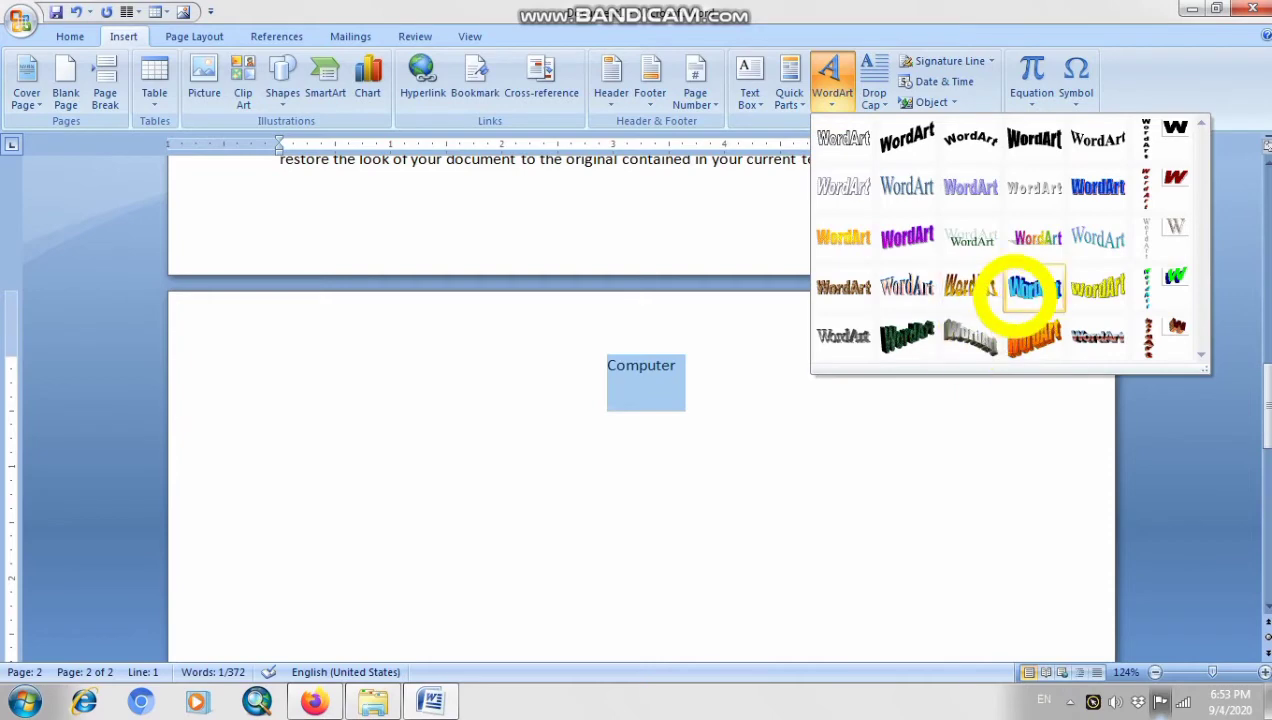
click(1030, 288)
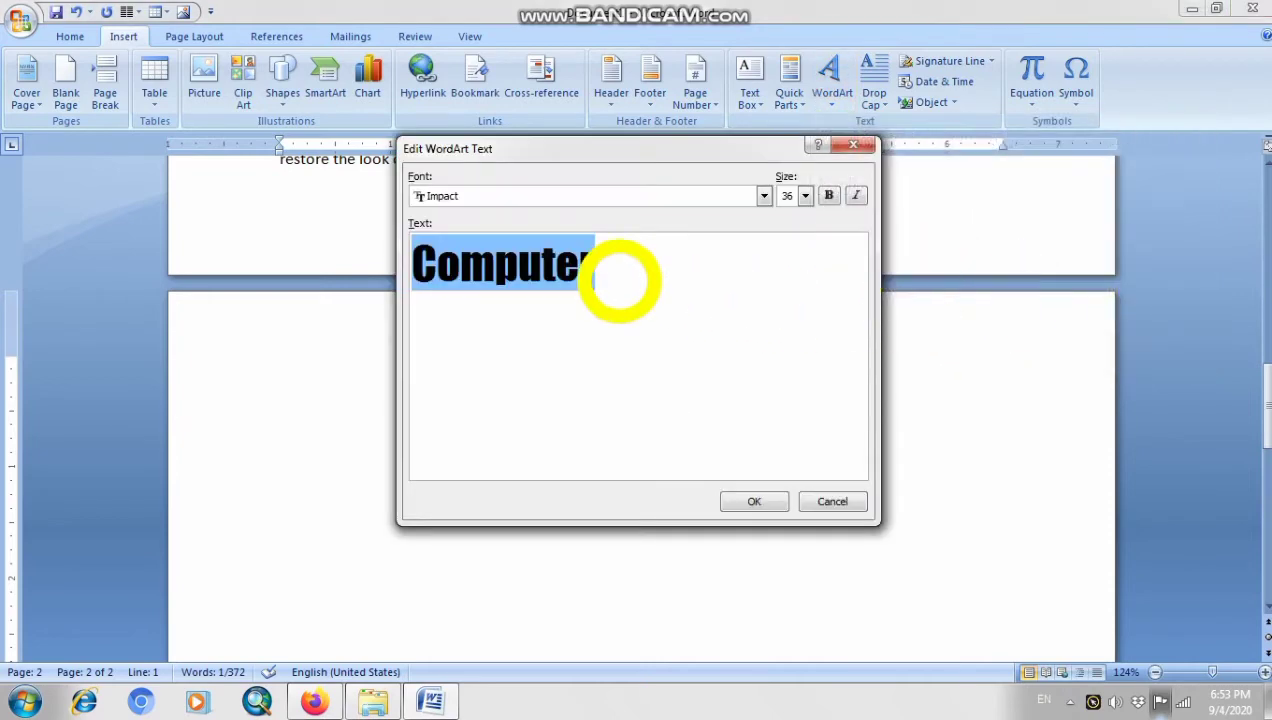
drag(622, 160, 600, 147)
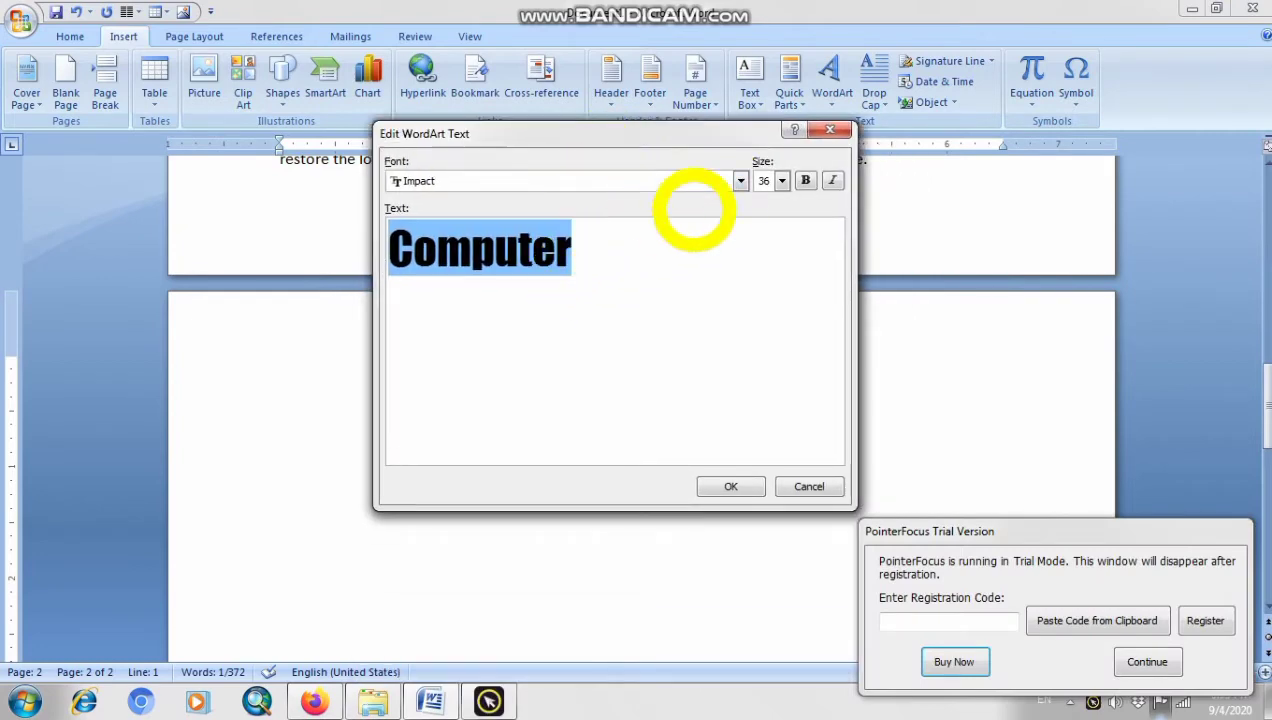
Set the WordArt text size to 54, insert it on the page and deselect it.
click(781, 181)
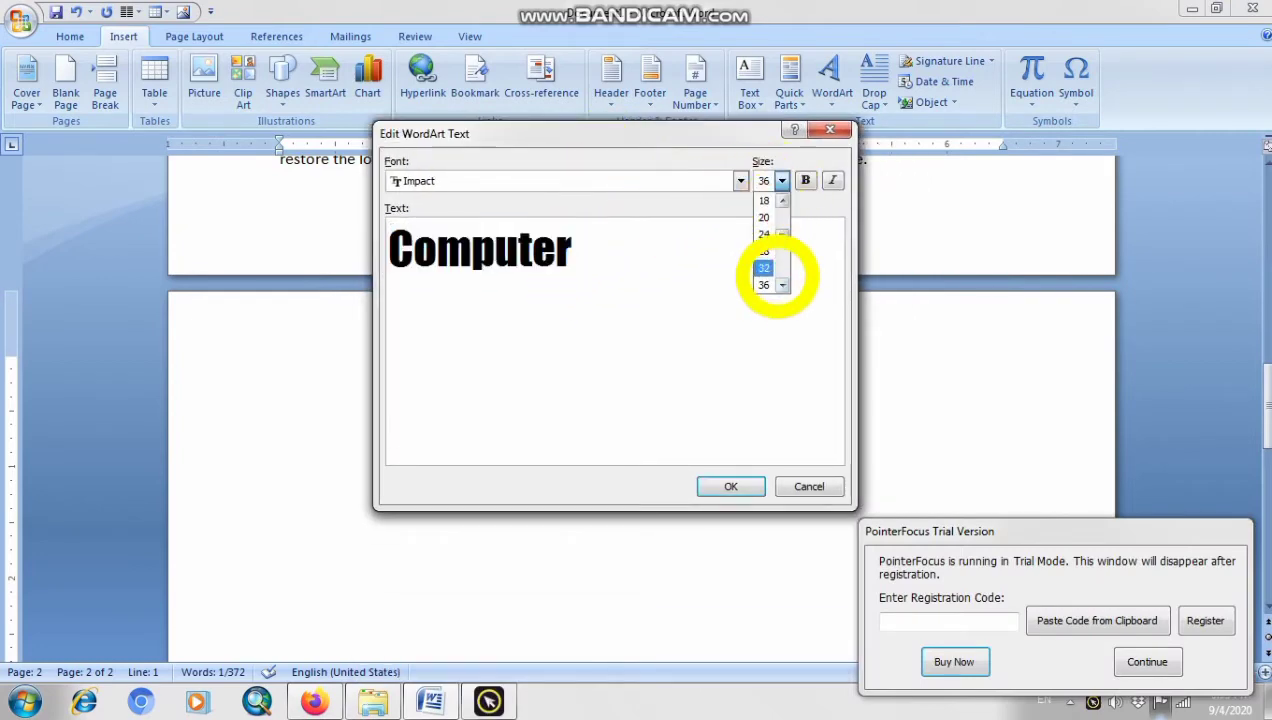
click(767, 267)
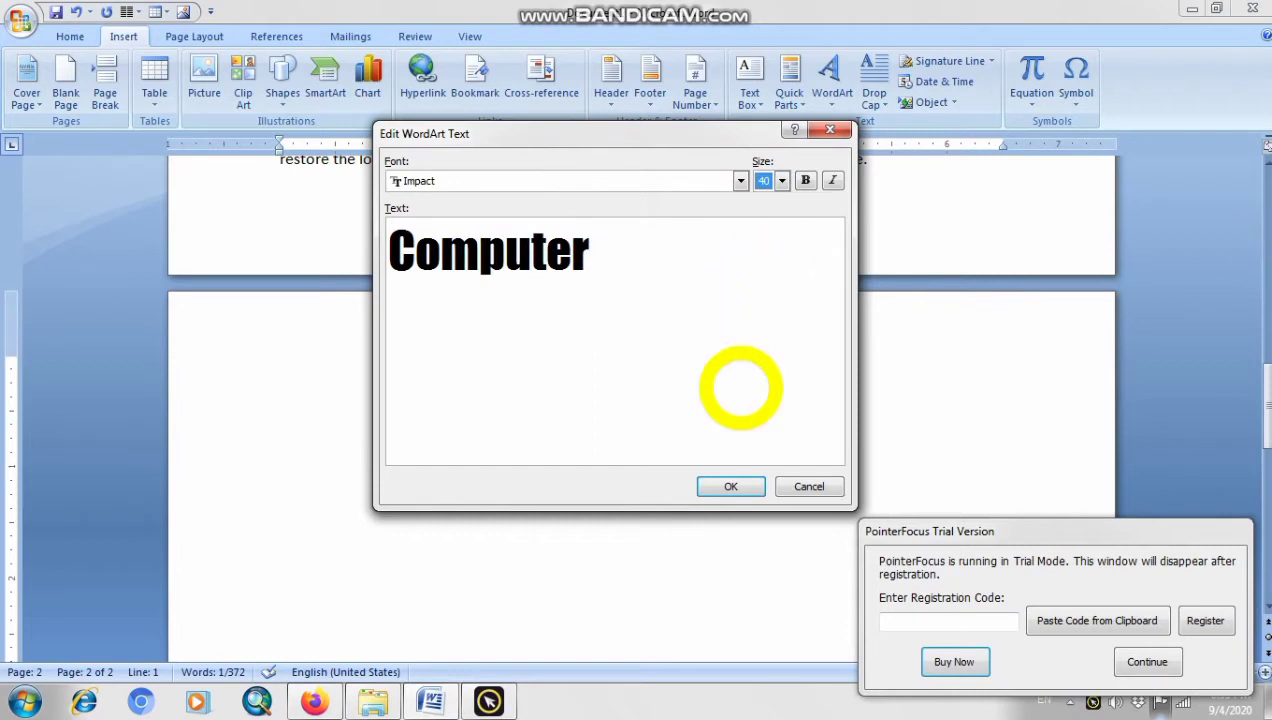
click(781, 181)
click(783, 285)
click(783, 285)
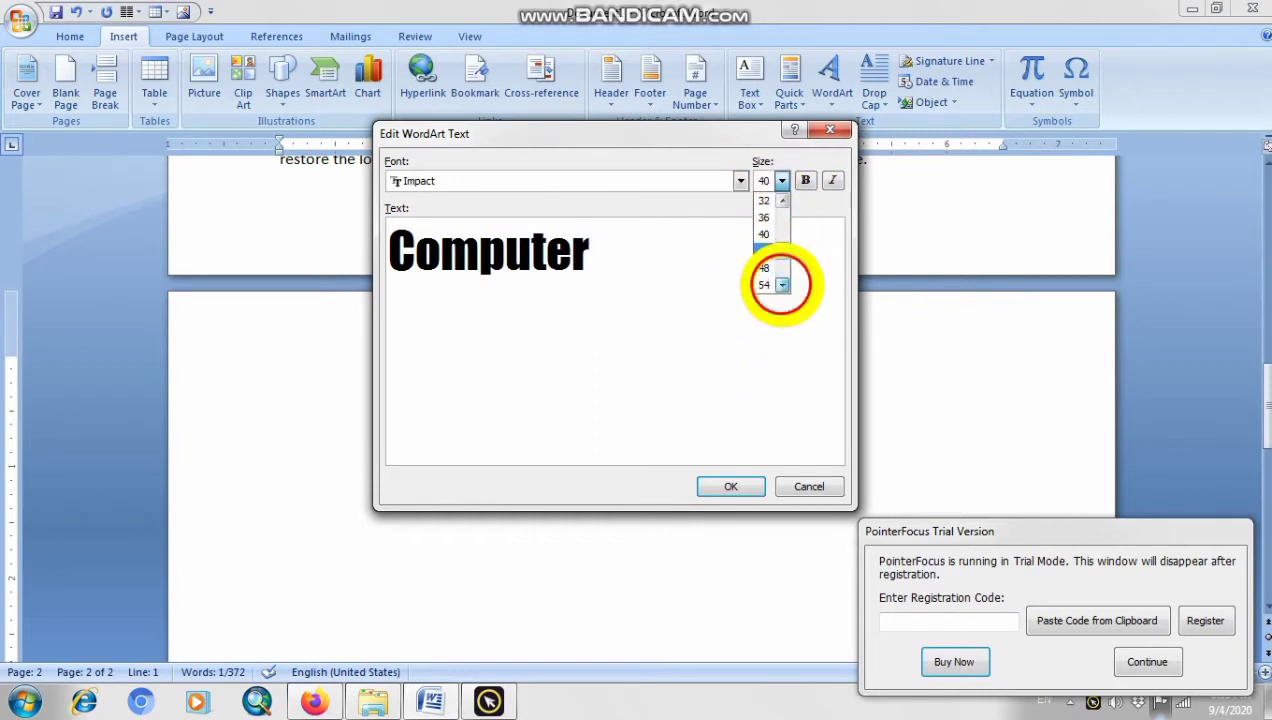
click(783, 285)
click(783, 285)
click(783, 285)
click(768, 269)
click(764, 236)
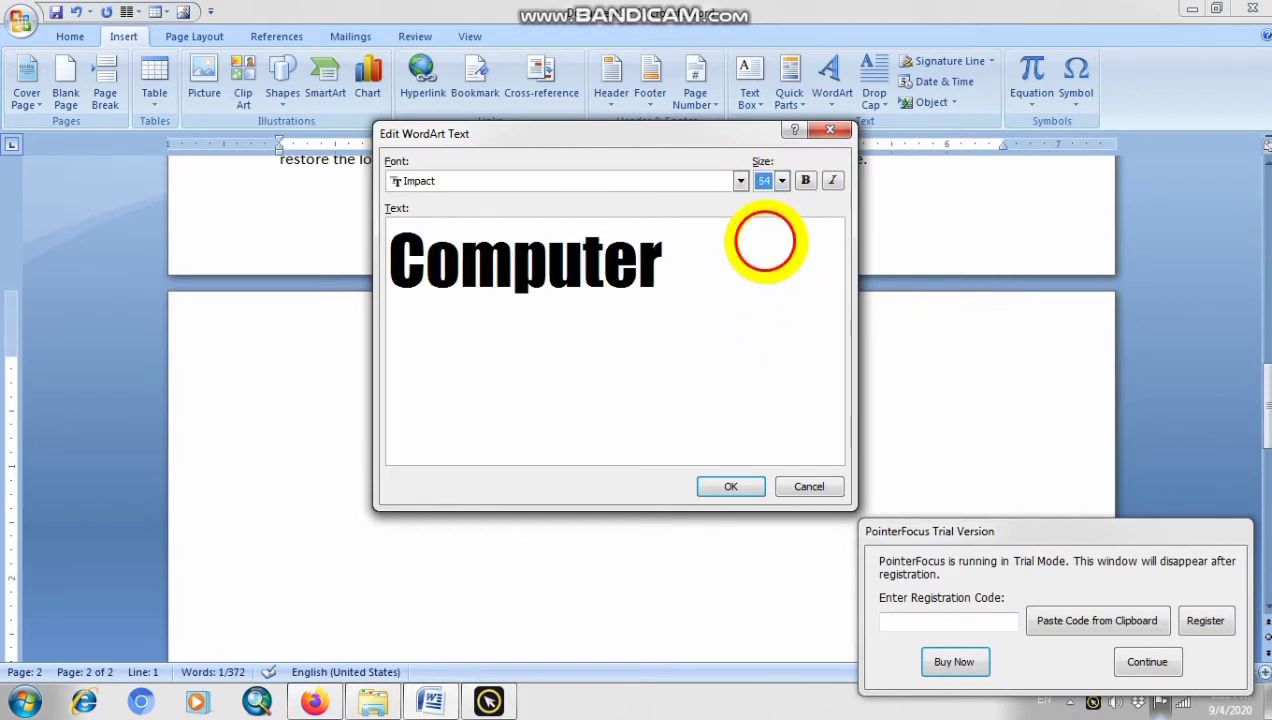
click(730, 486)
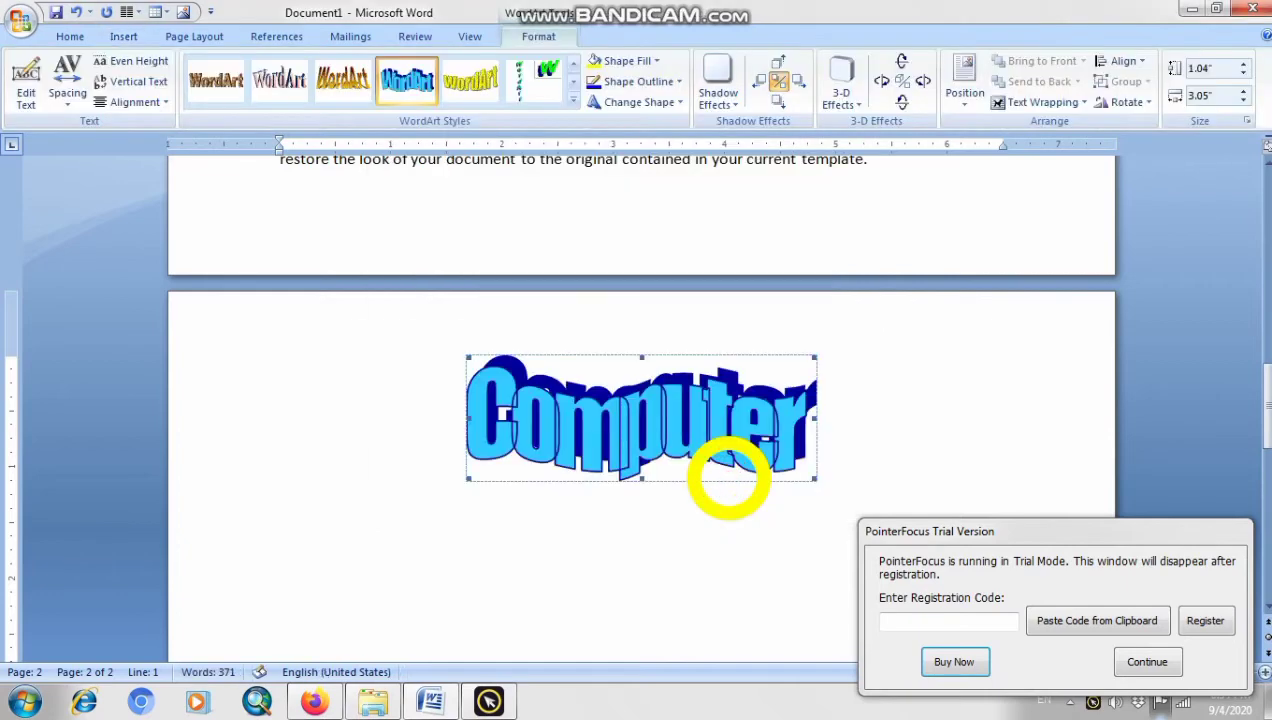
click(902, 436)
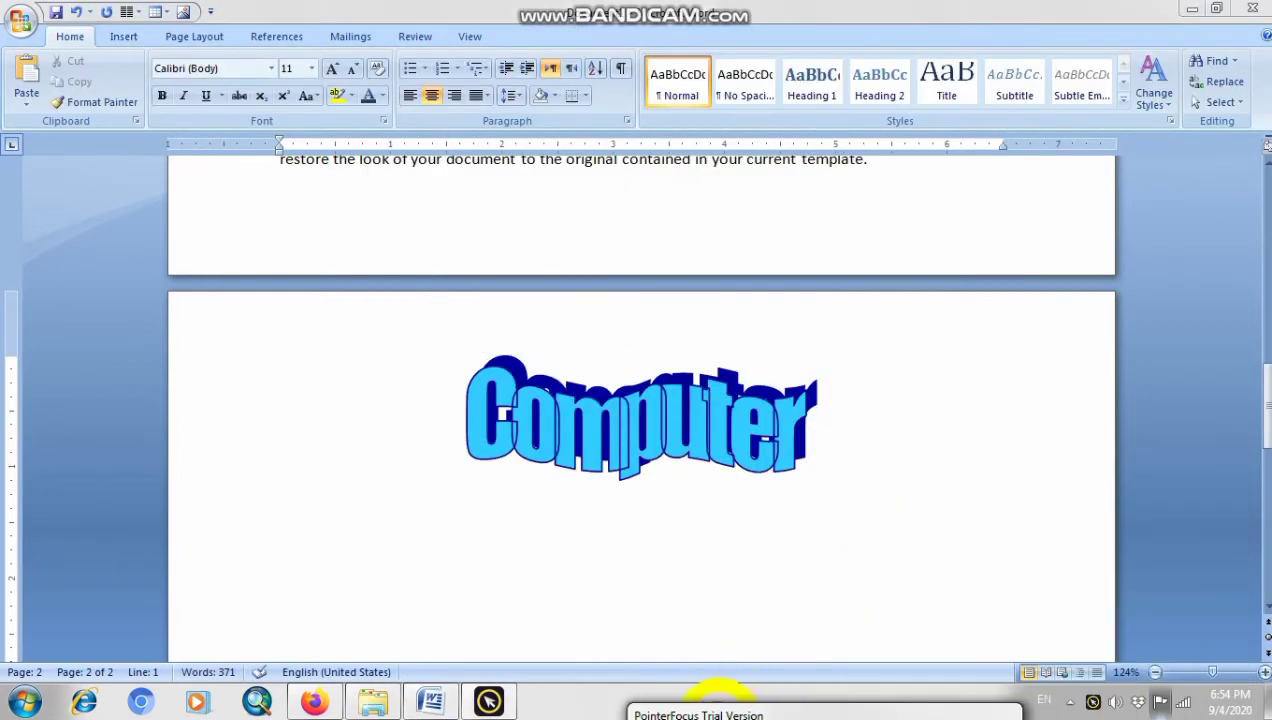
Enlarge the "Computer" WordArt to about 4.7" wide and 1.82" high, then deselect it.
click(677, 445)
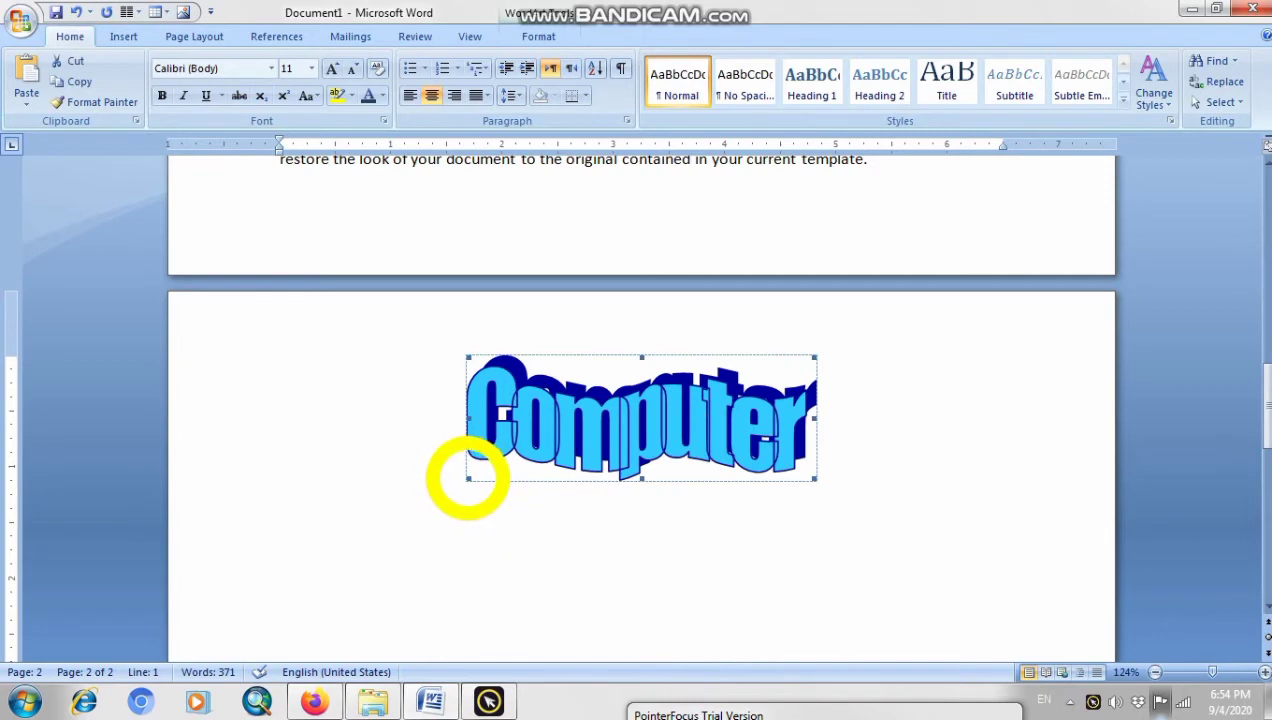
drag(469, 478, 370, 501)
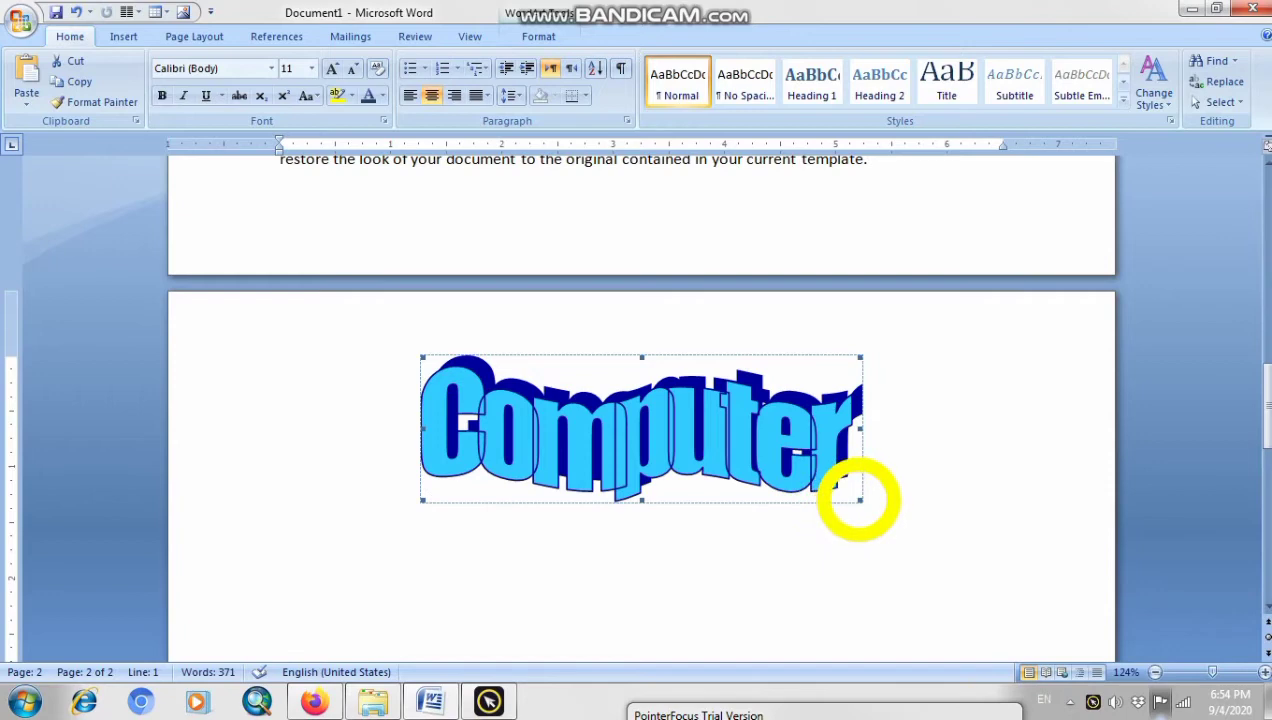
drag(860, 498, 951, 564)
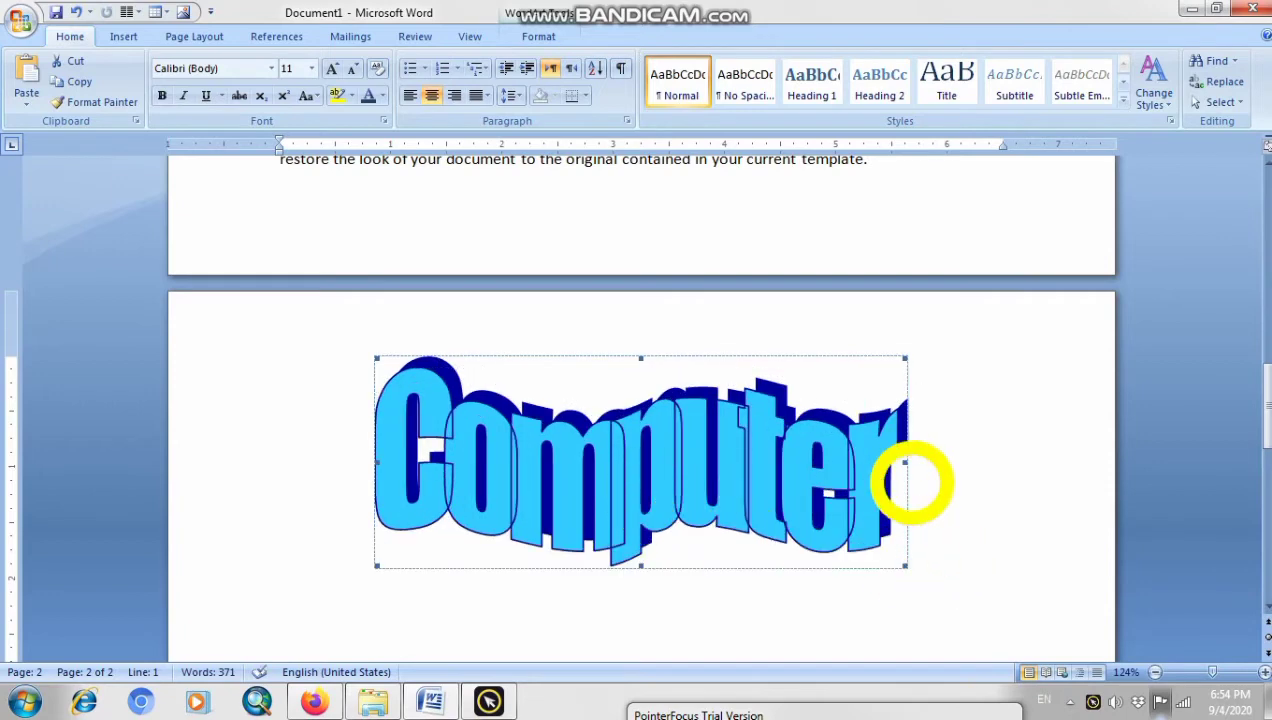
scroll(910, 482, down, 3)
click(977, 432)
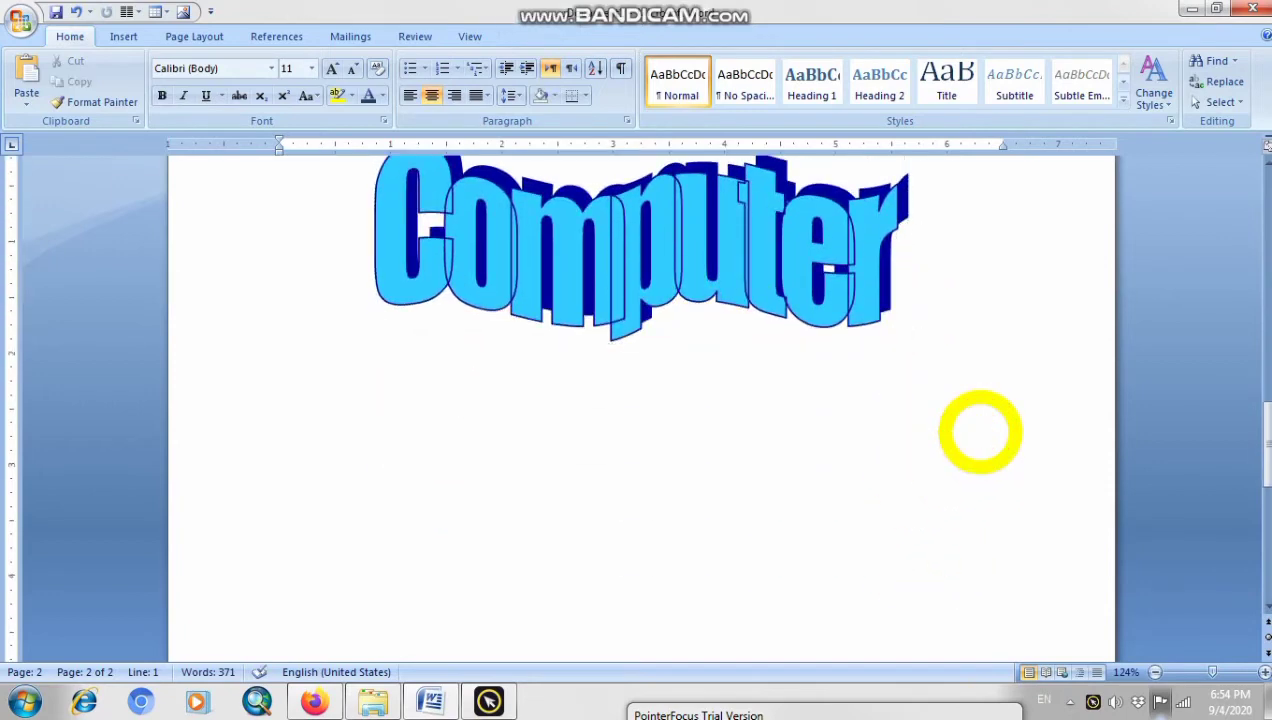
scroll(980, 432, up, 2)
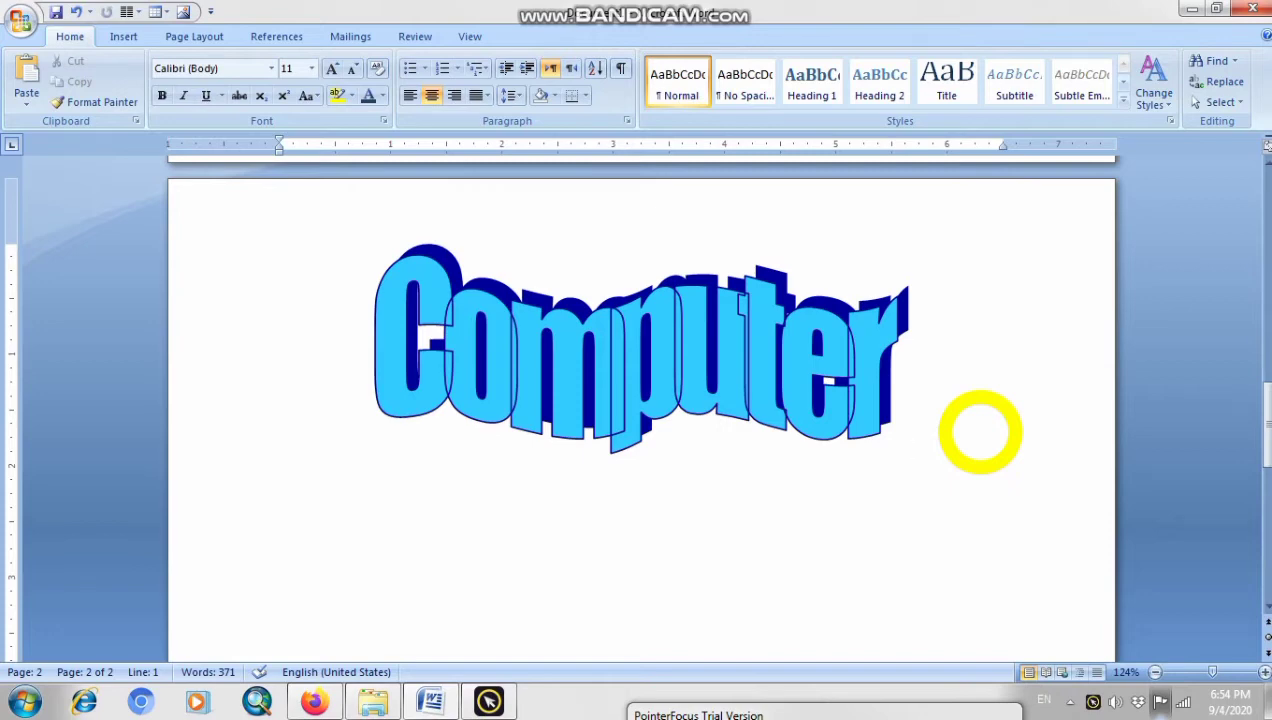
click(665, 392)
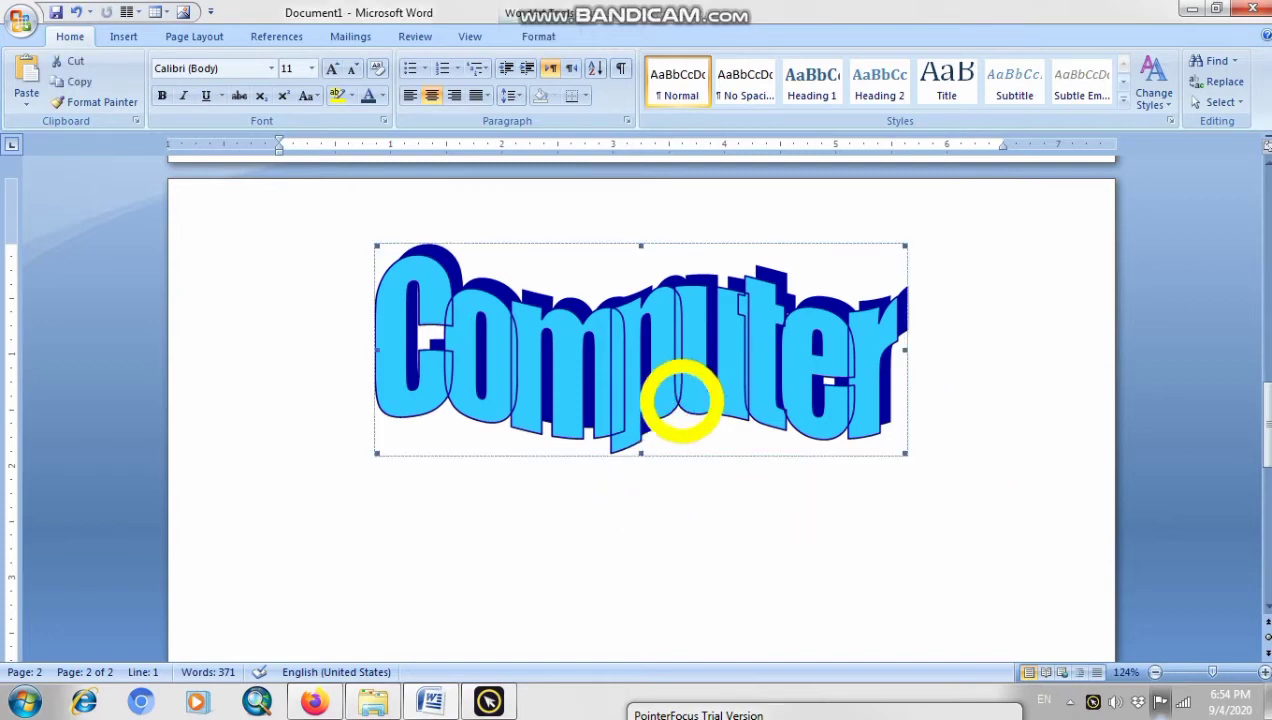
click(548, 36)
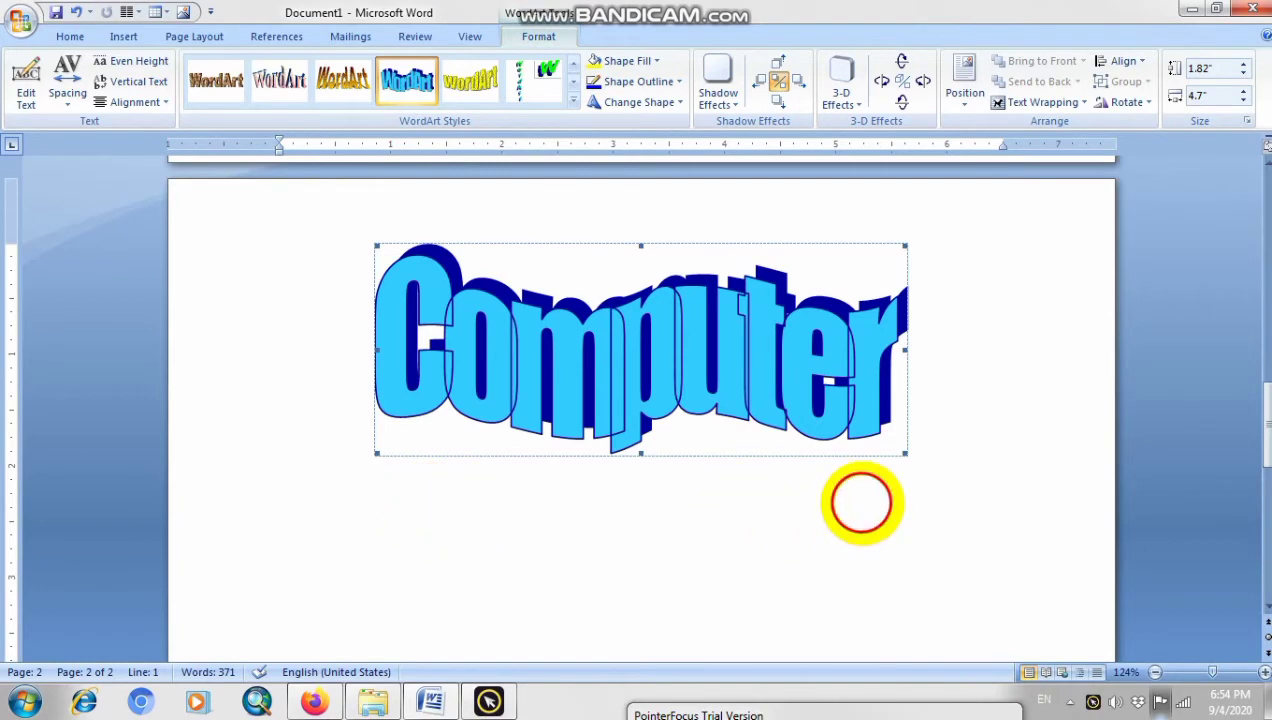
click(1195, 445)
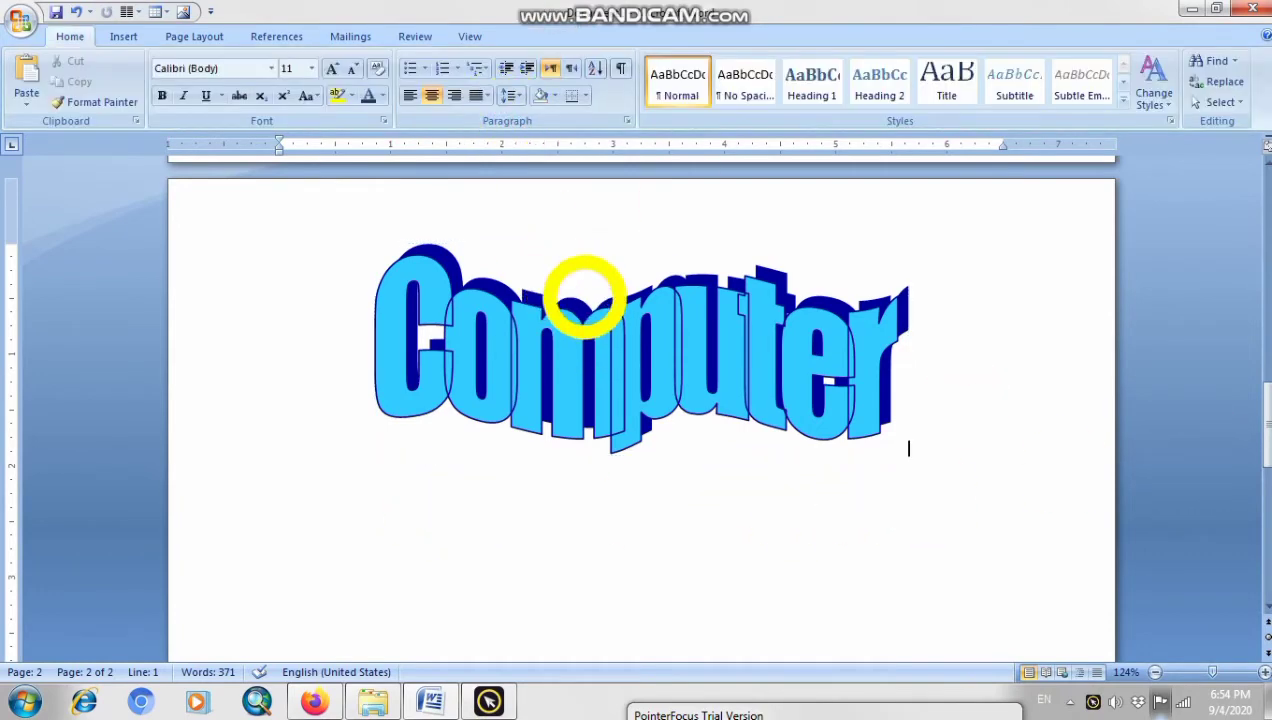
Fill the "Computer" WordArt with a light blue theme color.
click(642, 367)
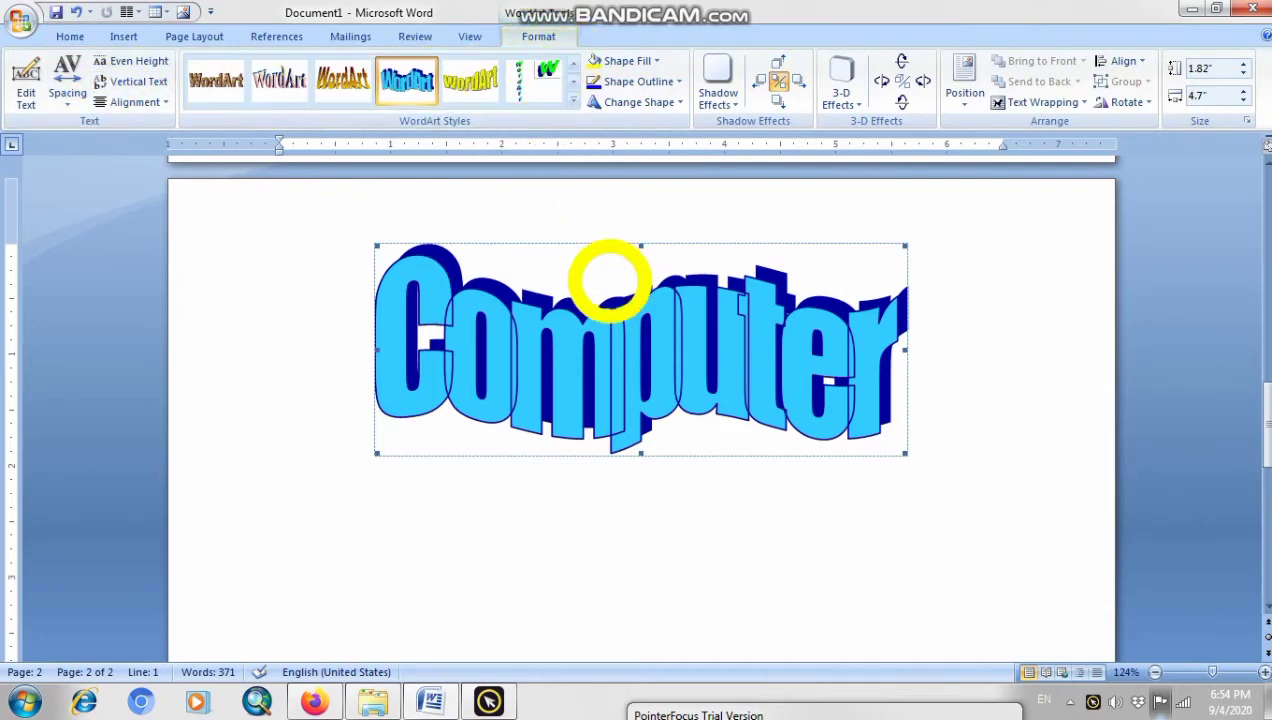
click(656, 58)
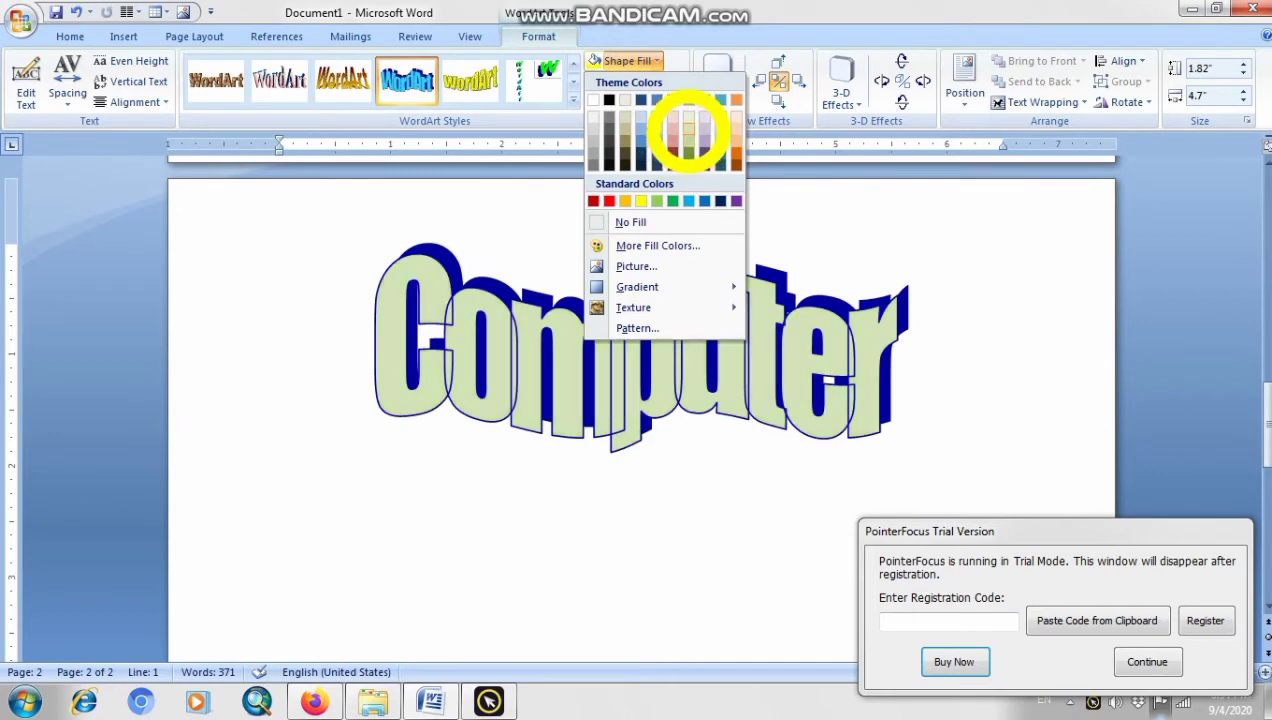
click(640, 128)
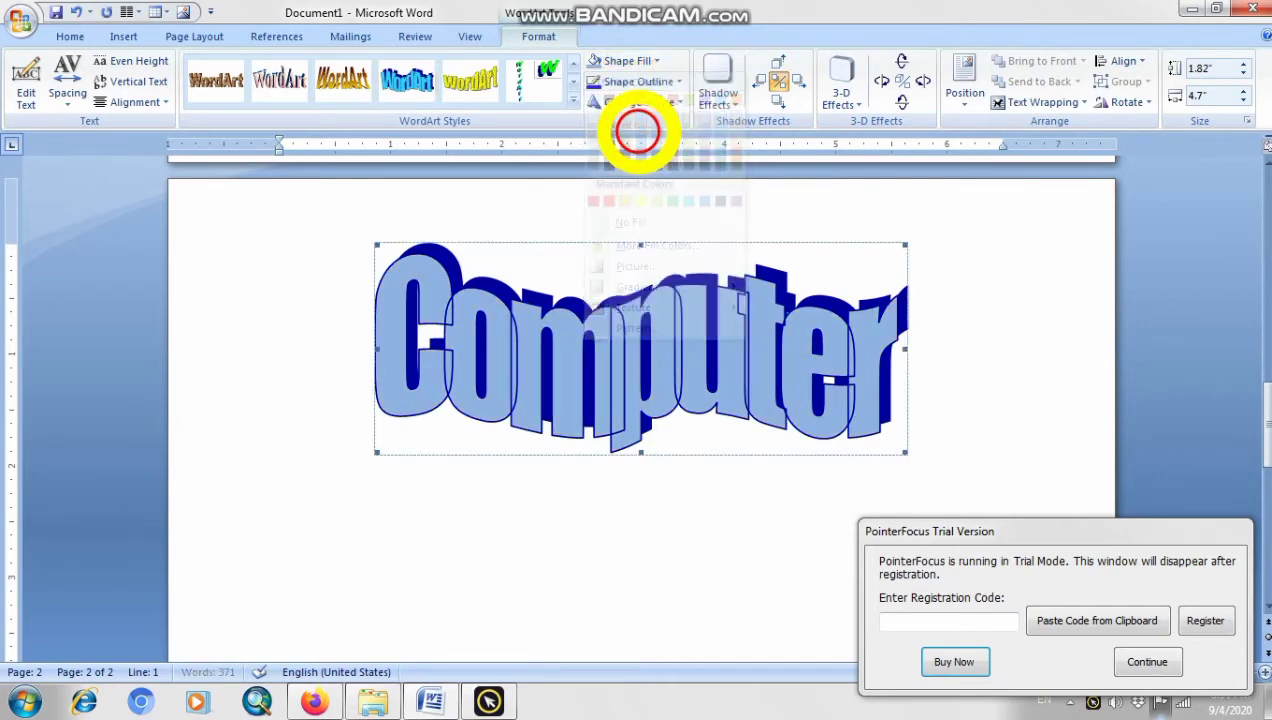
Give the WordArt a dark purple theme-color outline and change its shape to the Wave 2 warp.
click(679, 81)
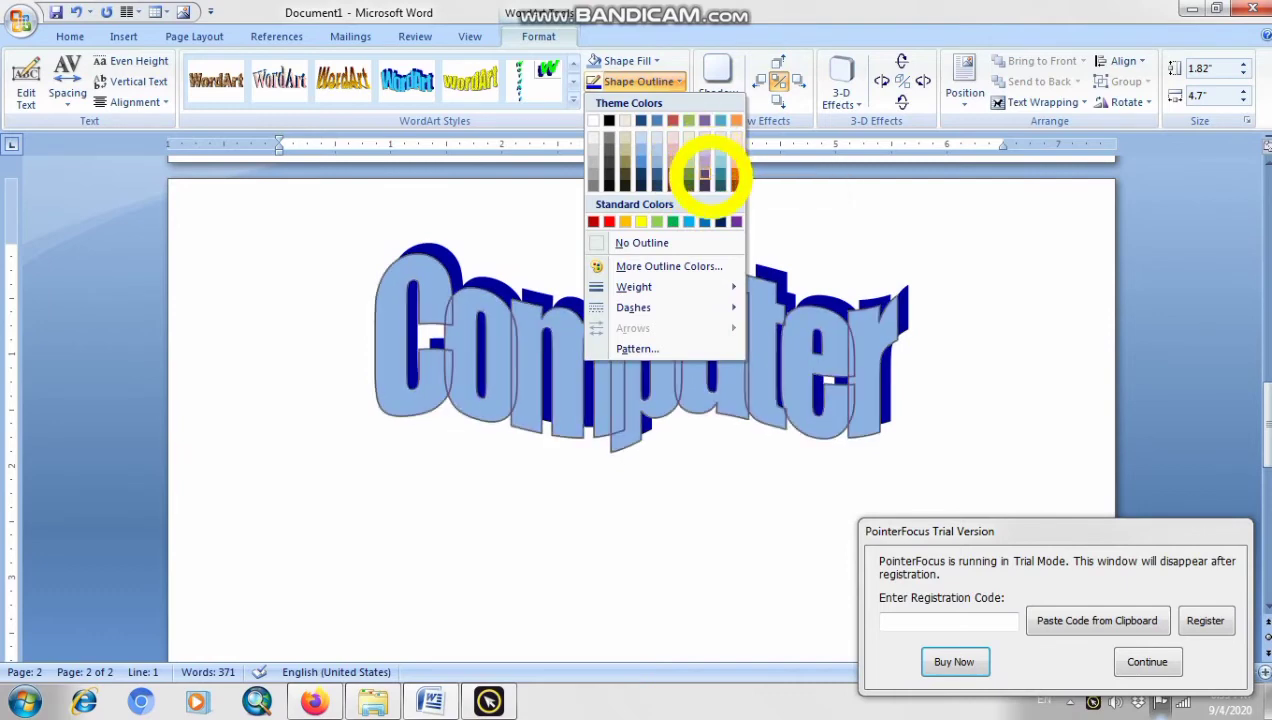
click(706, 176)
click(676, 102)
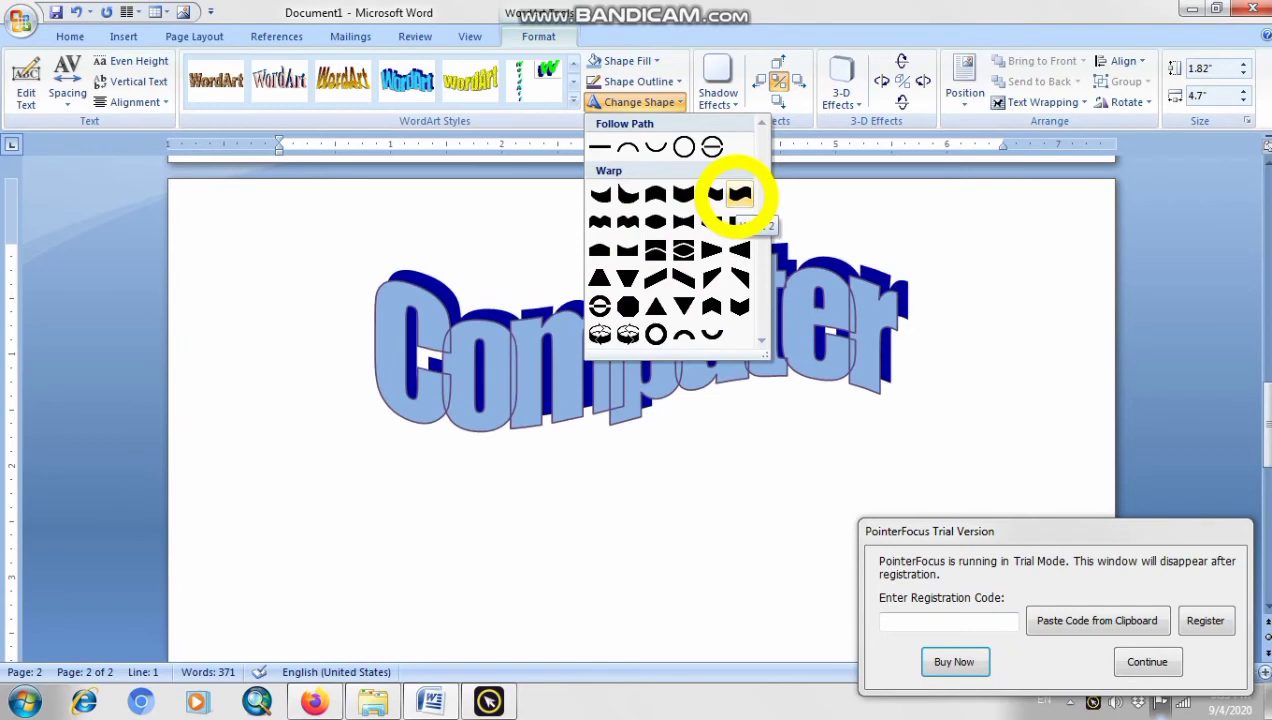
click(740, 194)
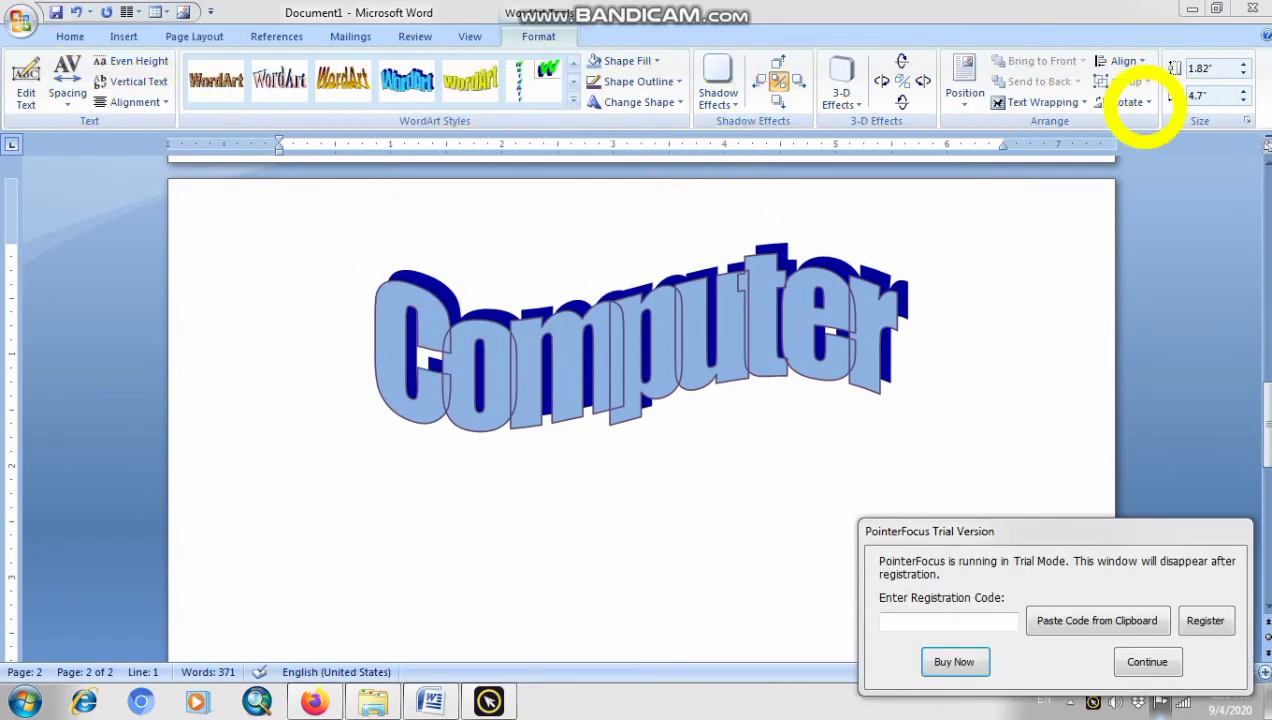
Apply the fourth Perspective Shadow style in the first row to the "Computer" WordArt.
click(726, 100)
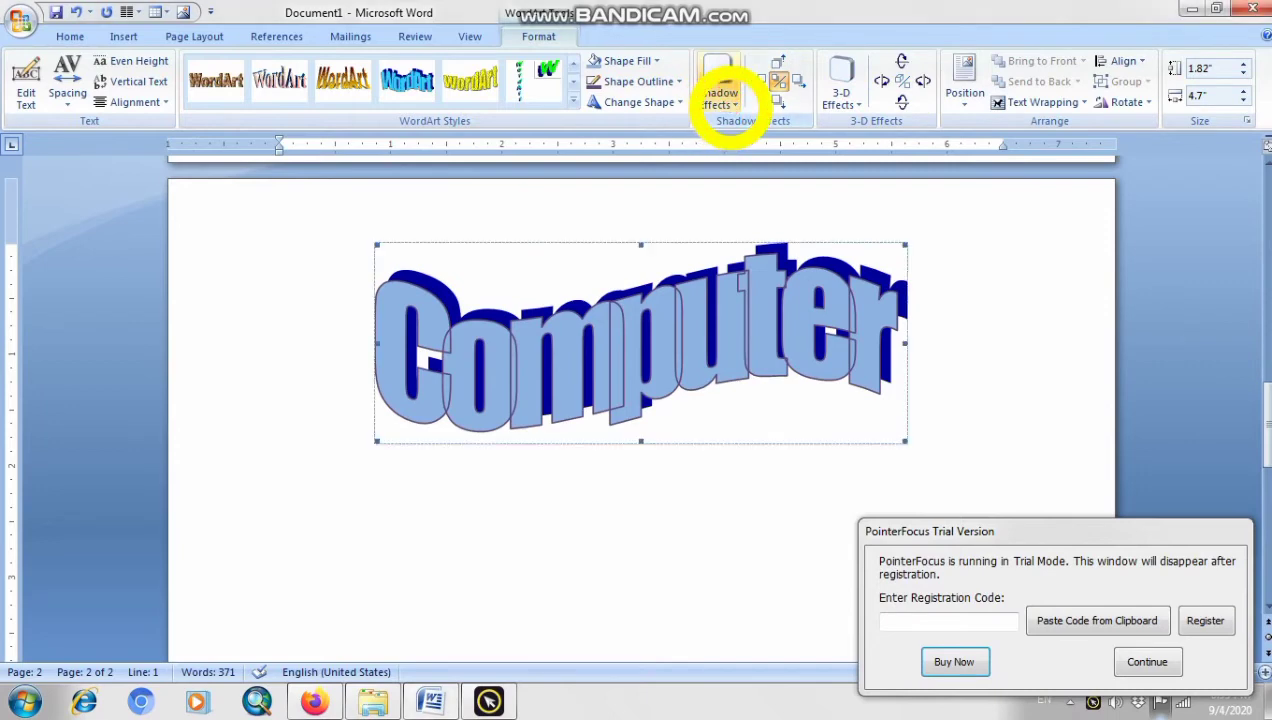
click(730, 104)
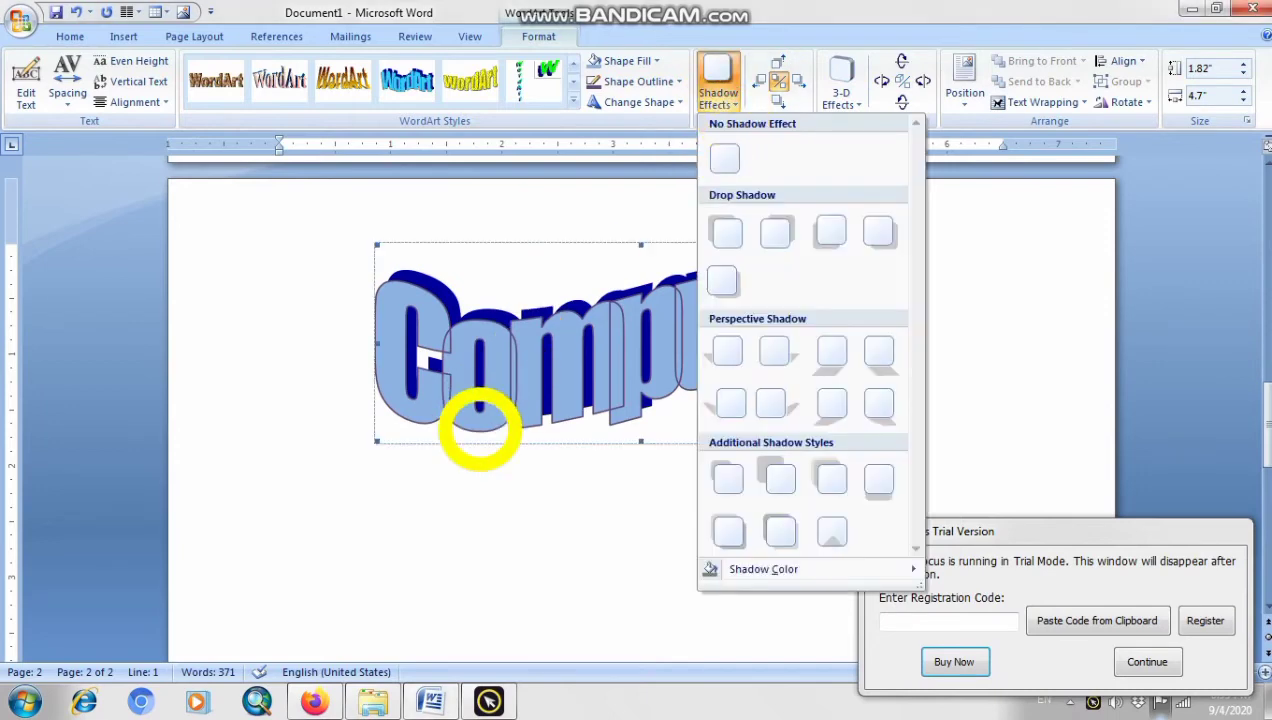
click(494, 496)
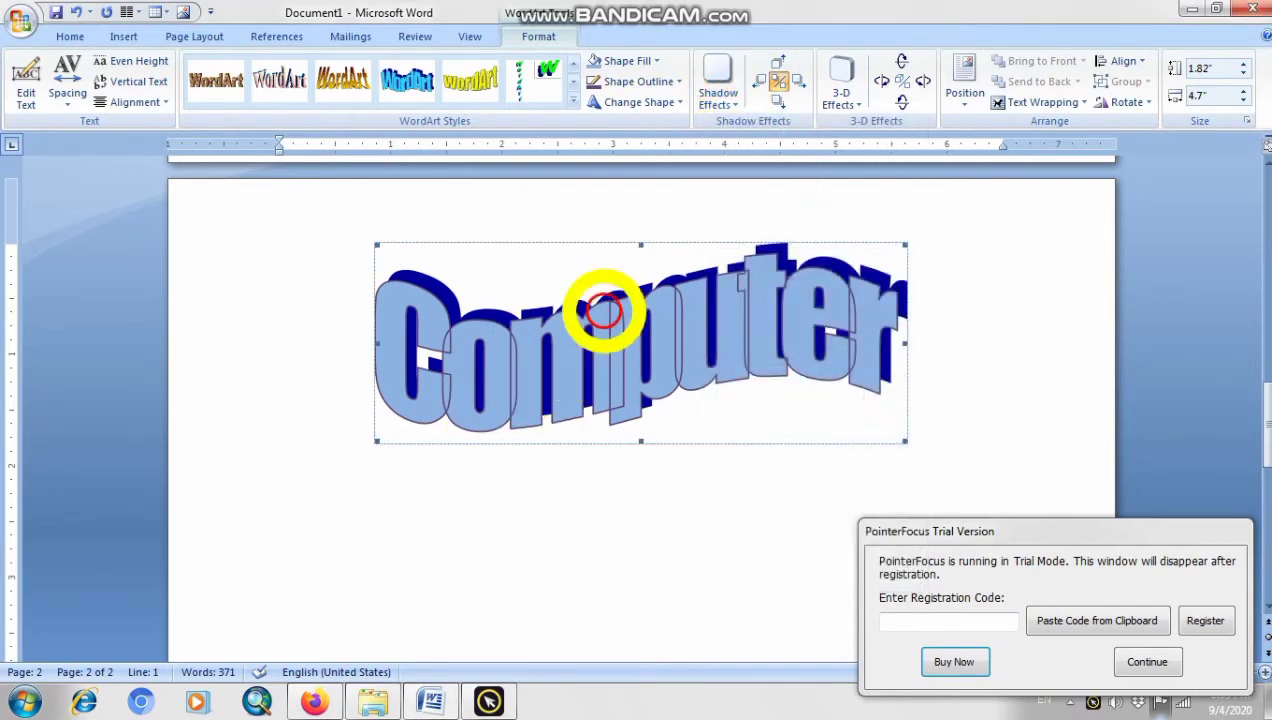
click(735, 101)
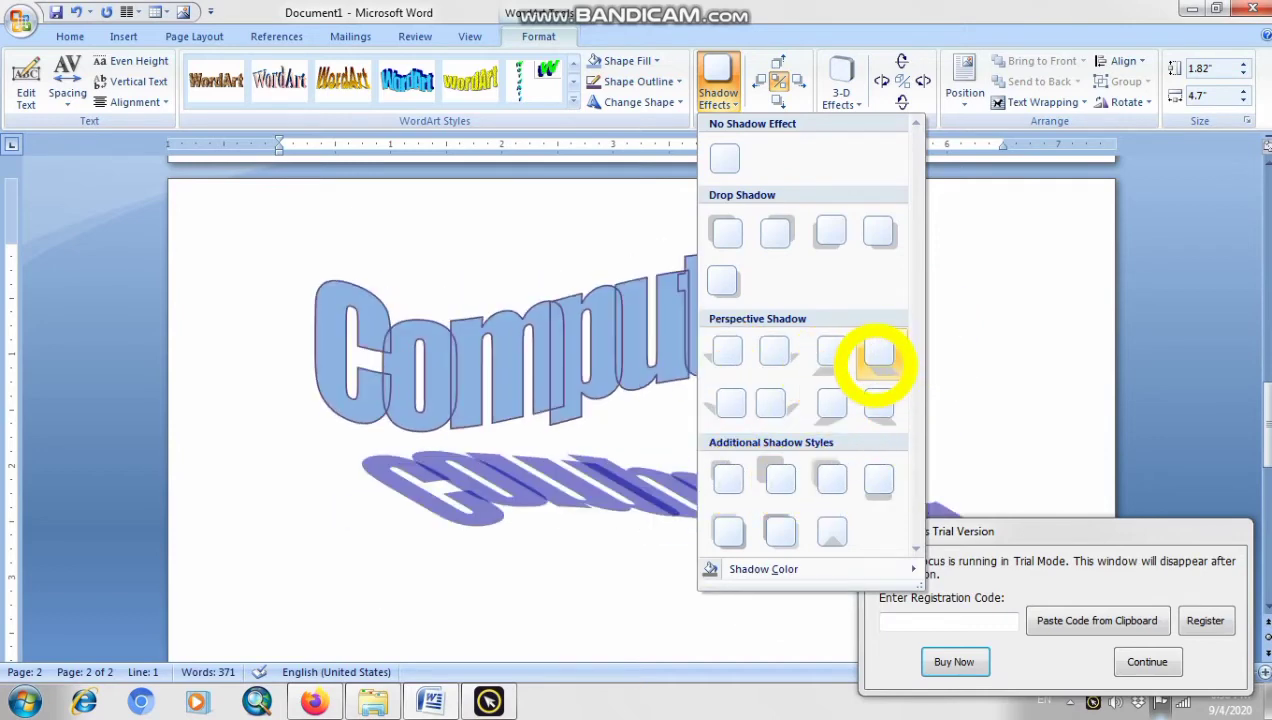
click(878, 352)
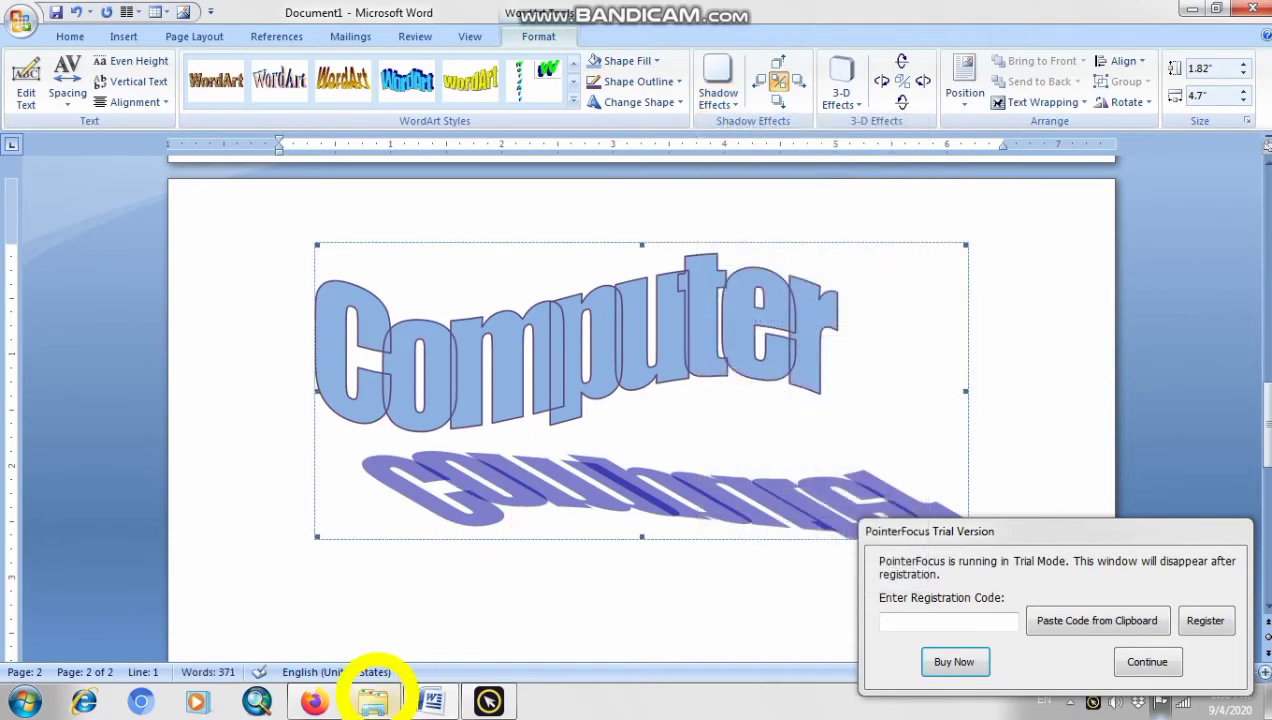
Move the PointerFocus trial notice out of the way and return to the document with the "Computer" WordArt.
click(376, 699)
click(376, 692)
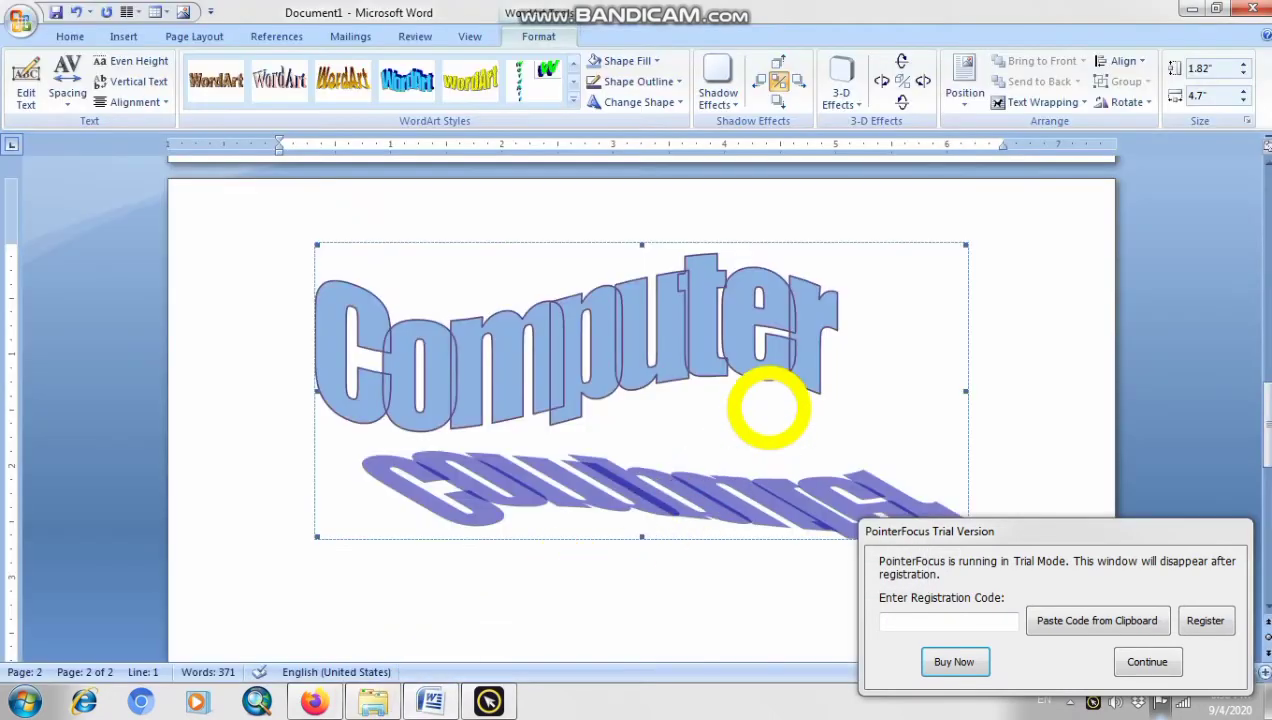
drag(968, 531, 750, 700)
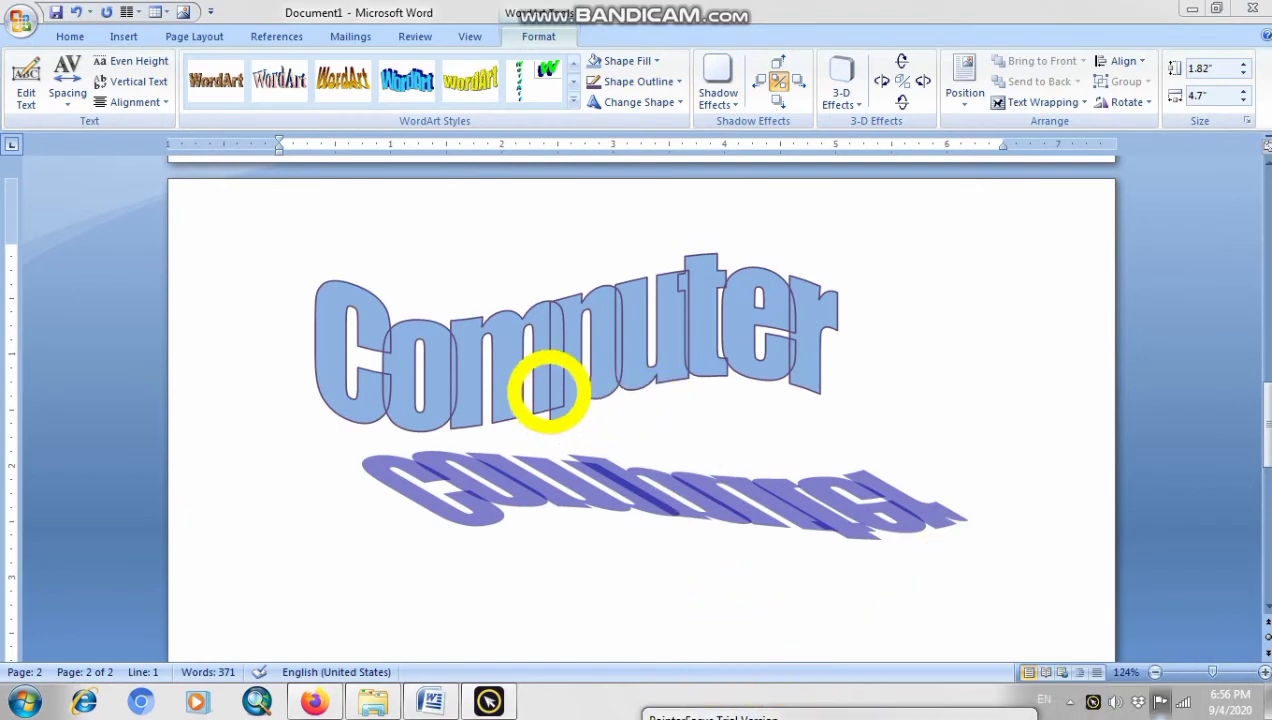
click(424, 688)
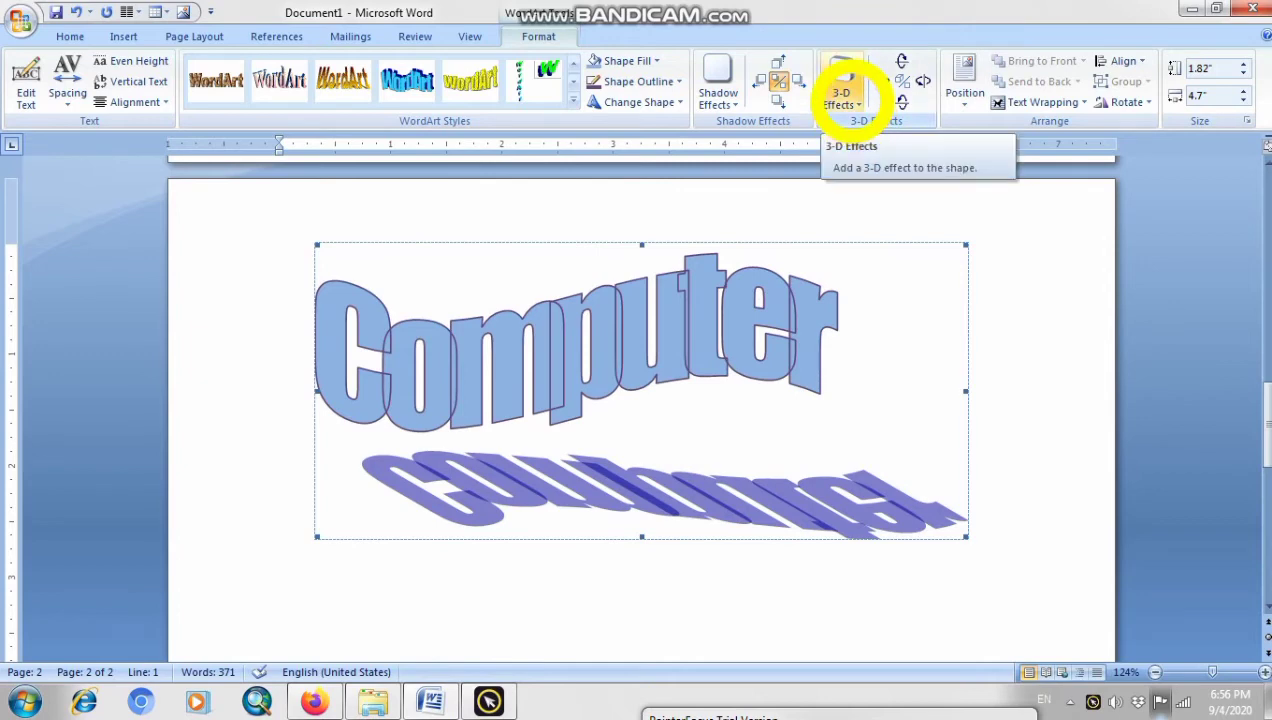
Apply the fourth 3-D effect in the first Perspective row to the "Computer" WordArt, and deselect it.
click(842, 95)
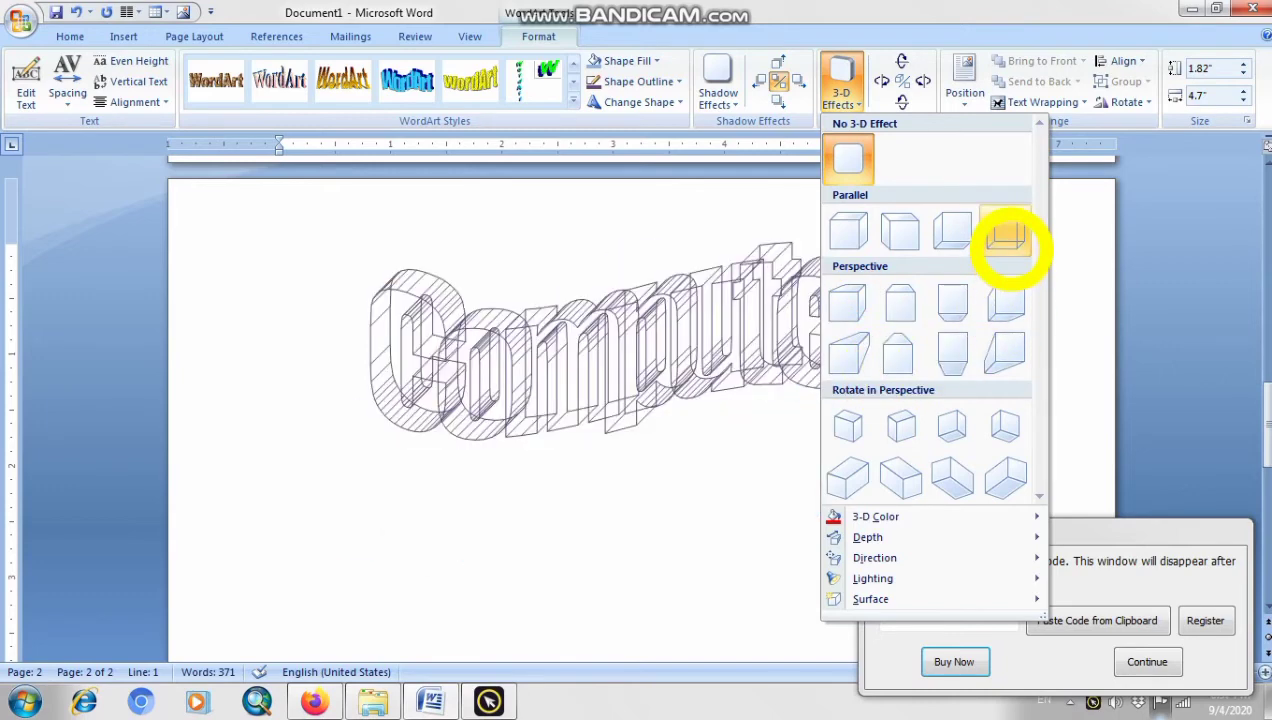
click(1004, 303)
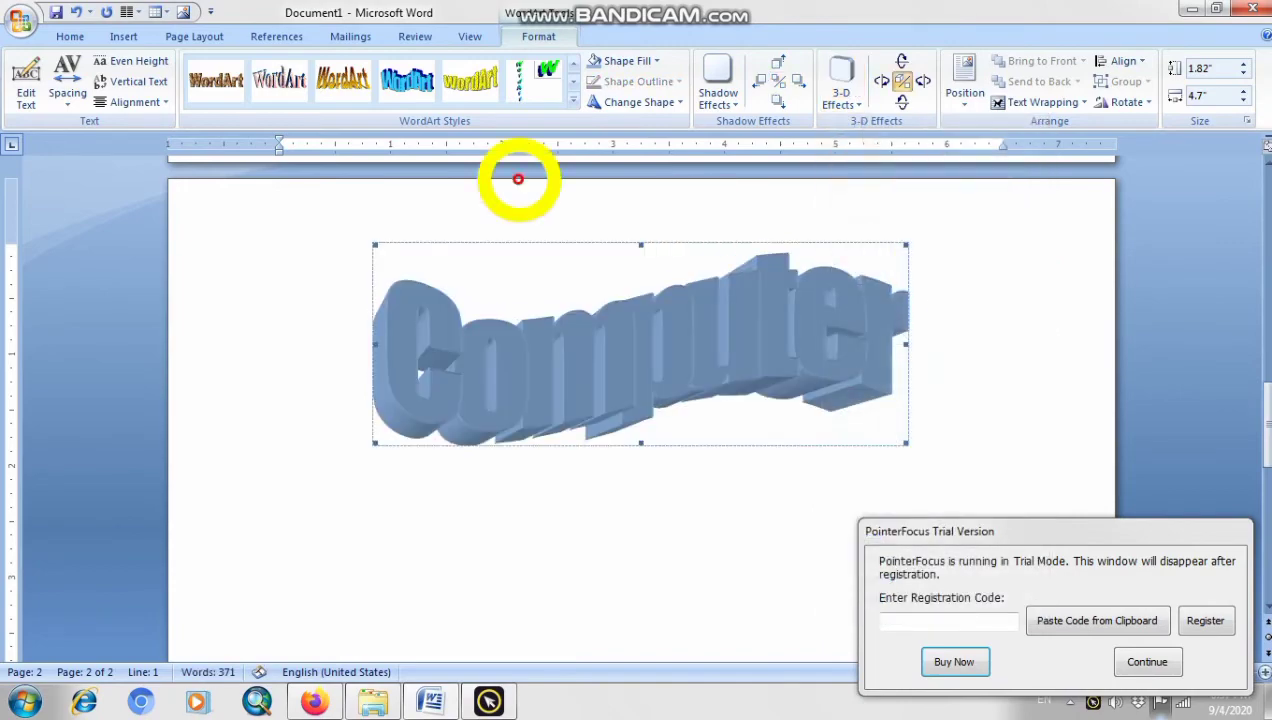
click(284, 398)
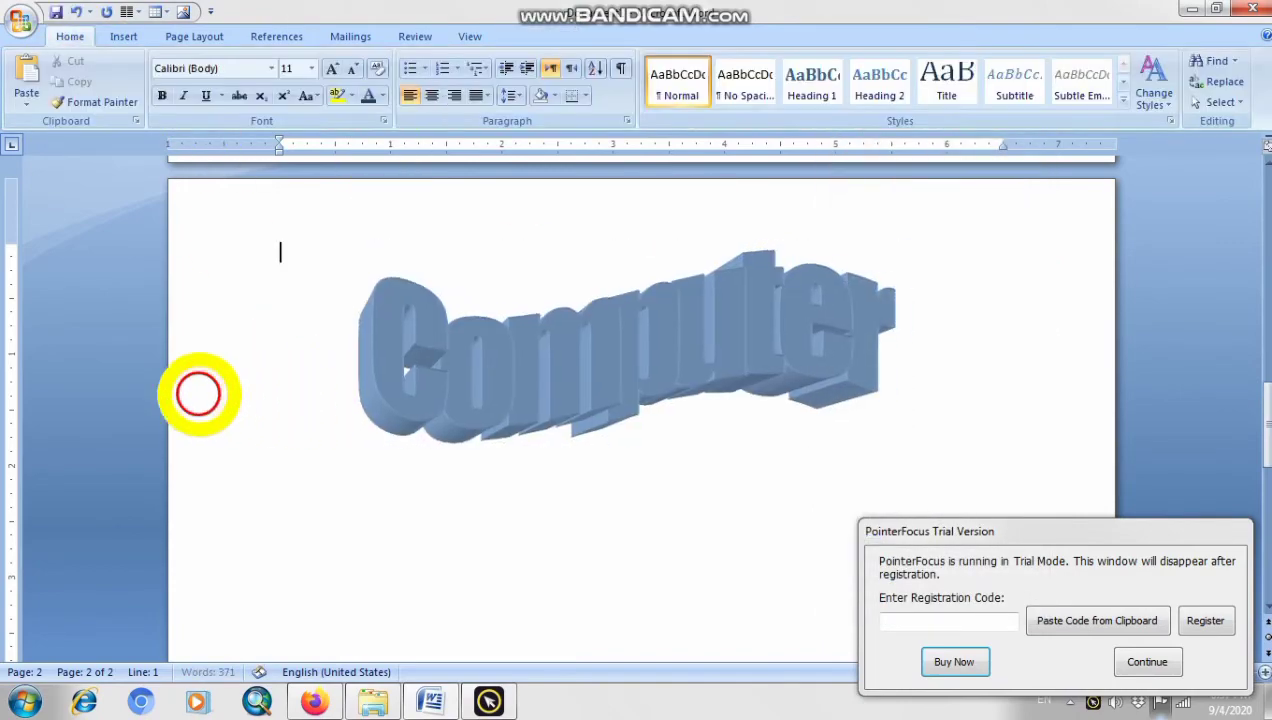
scroll(148, 308, up, 5)
scroll(148, 308, up, 5)
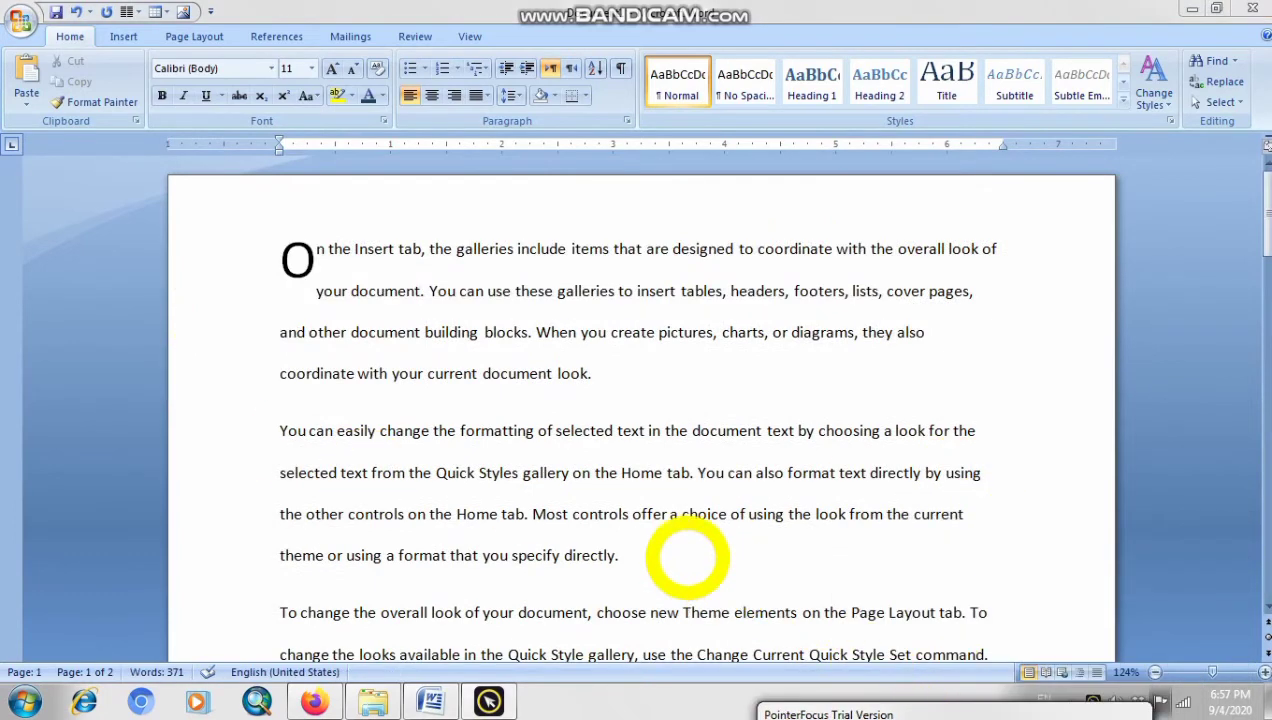
click(298, 260)
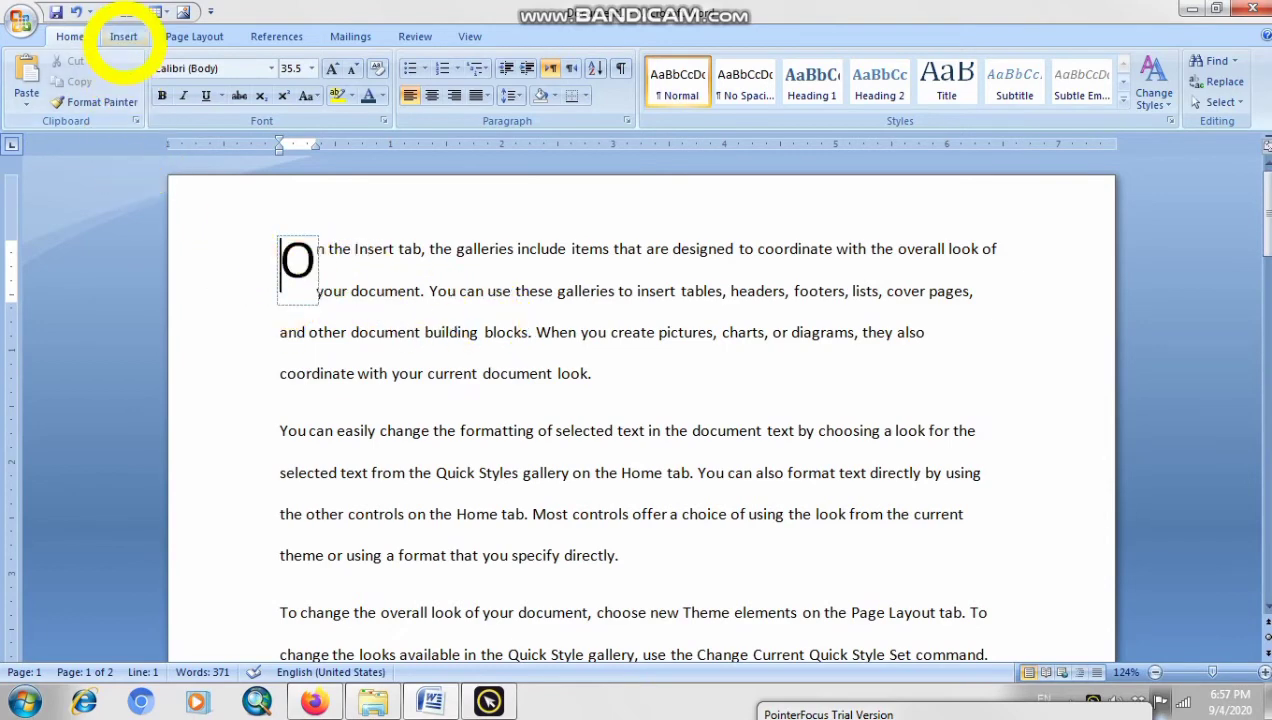
click(123, 37)
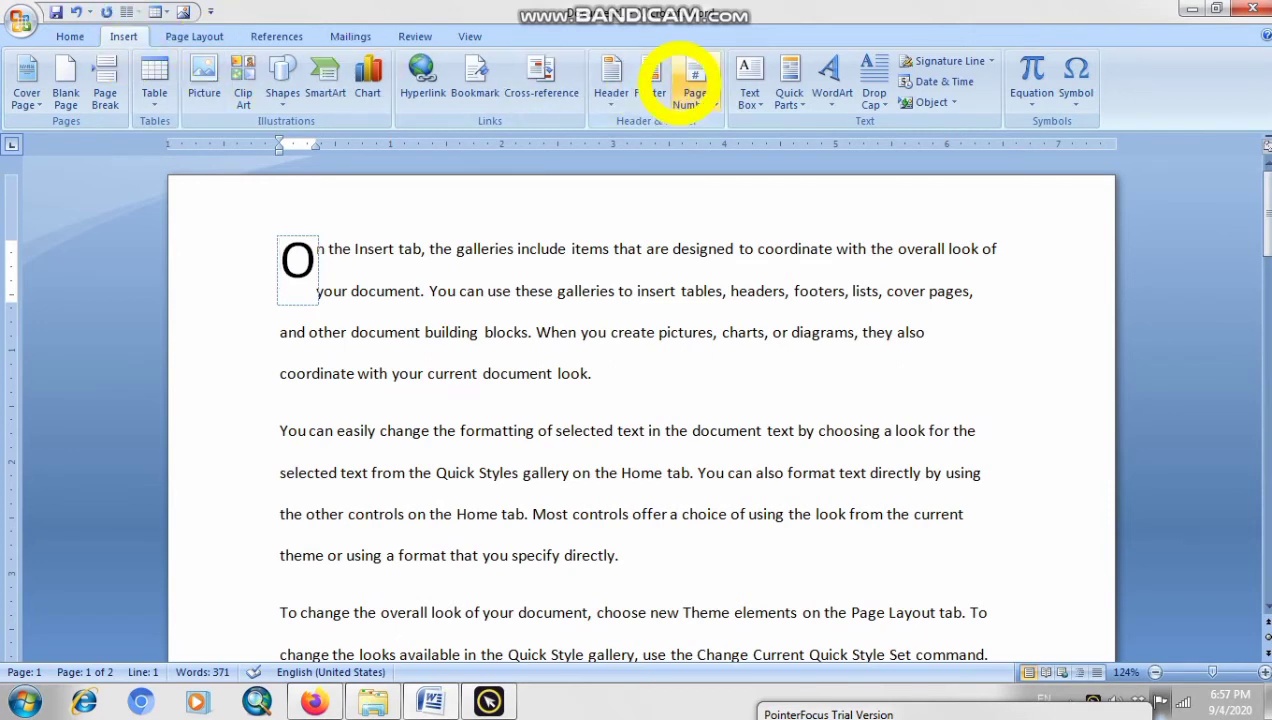
click(875, 100)
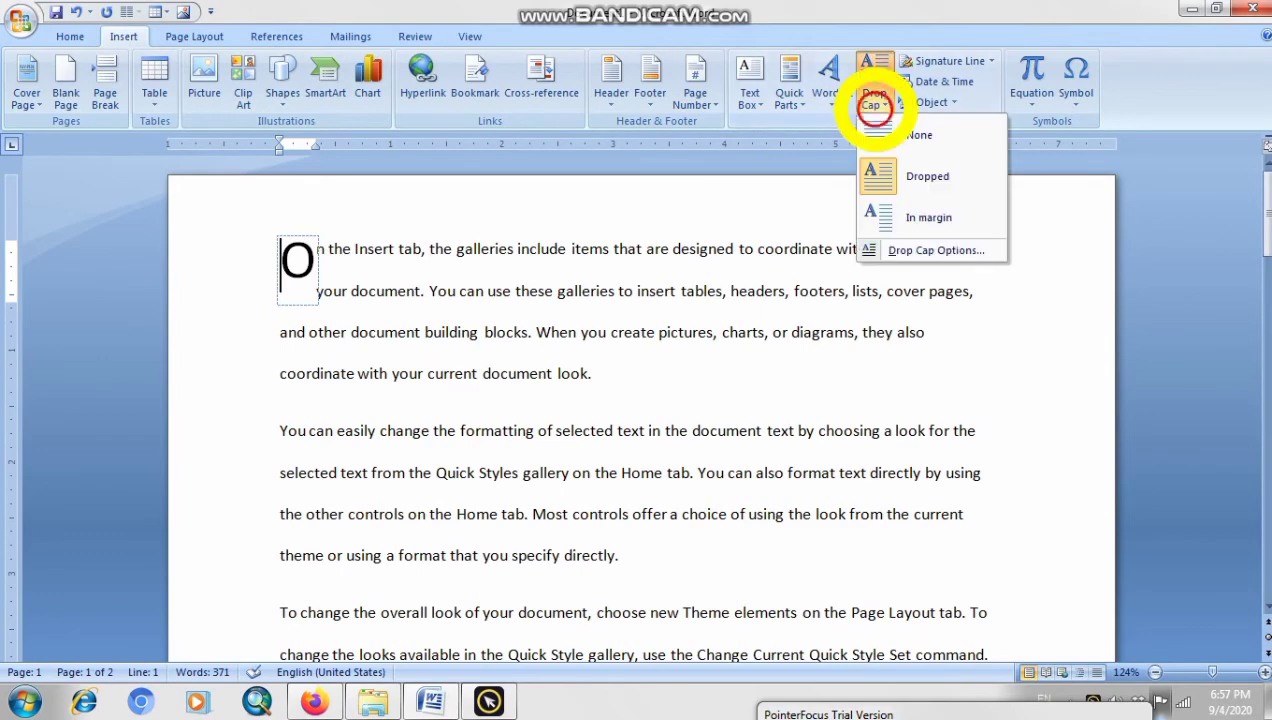
click(915, 250)
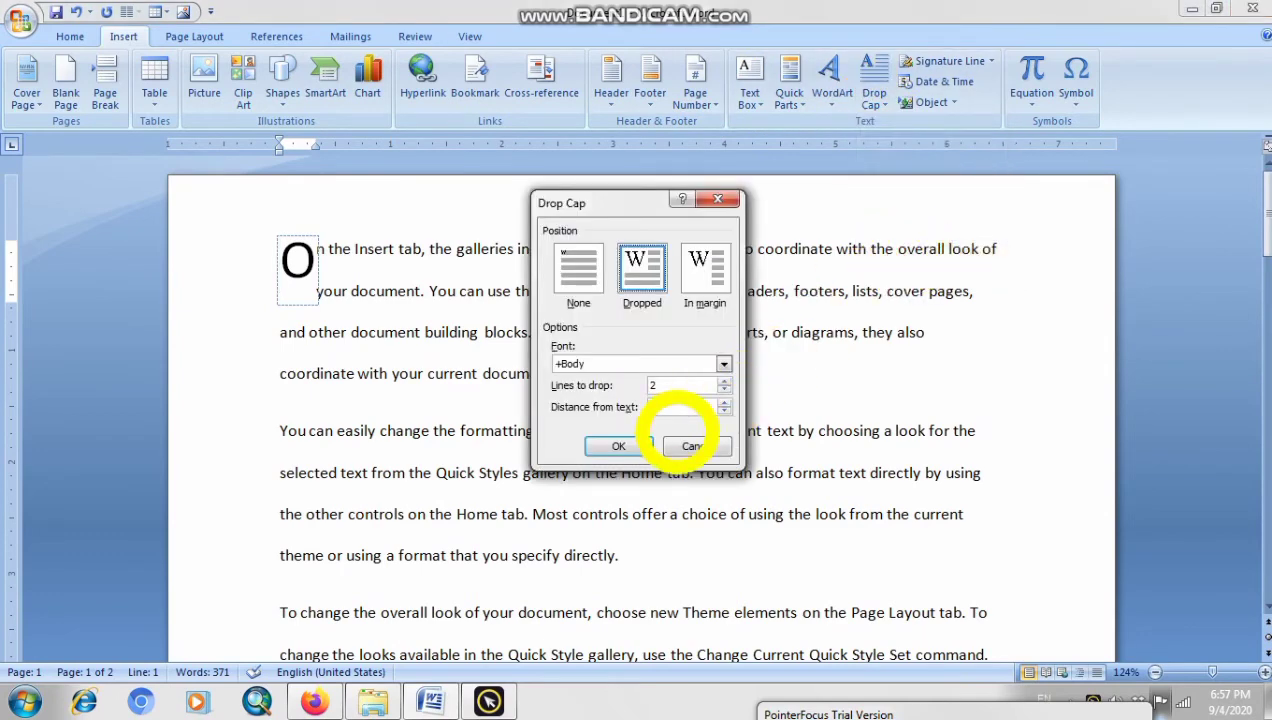
click(707, 262)
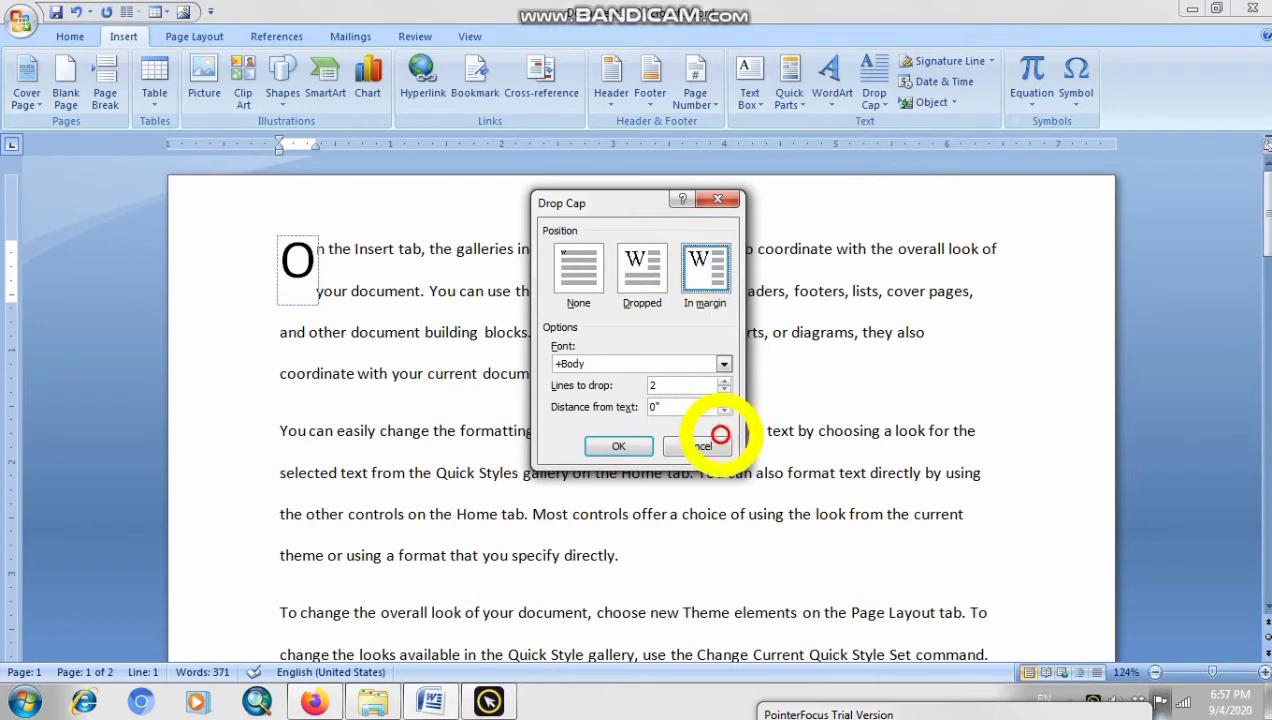
click(699, 446)
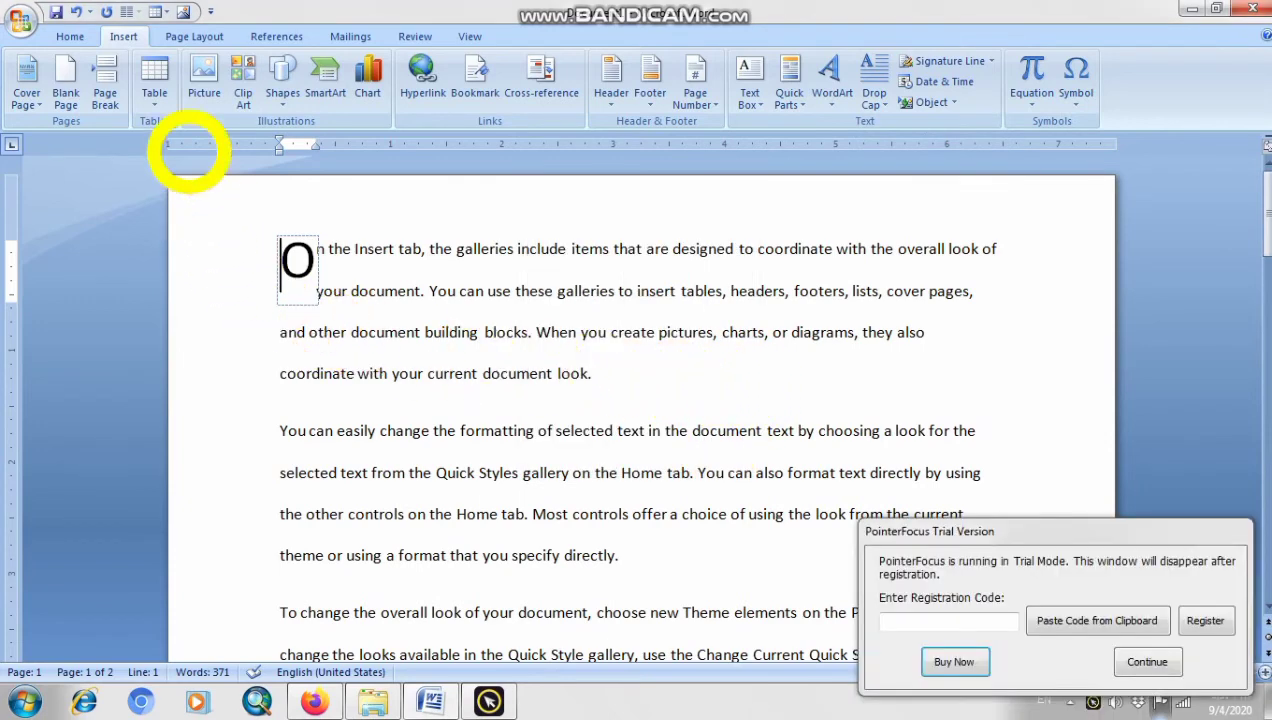
Set the line spacing of the fourth paragraph, the second one starting with "On the Insert tab", to 1.15.
click(70, 36)
scroll(603, 485, down, 4)
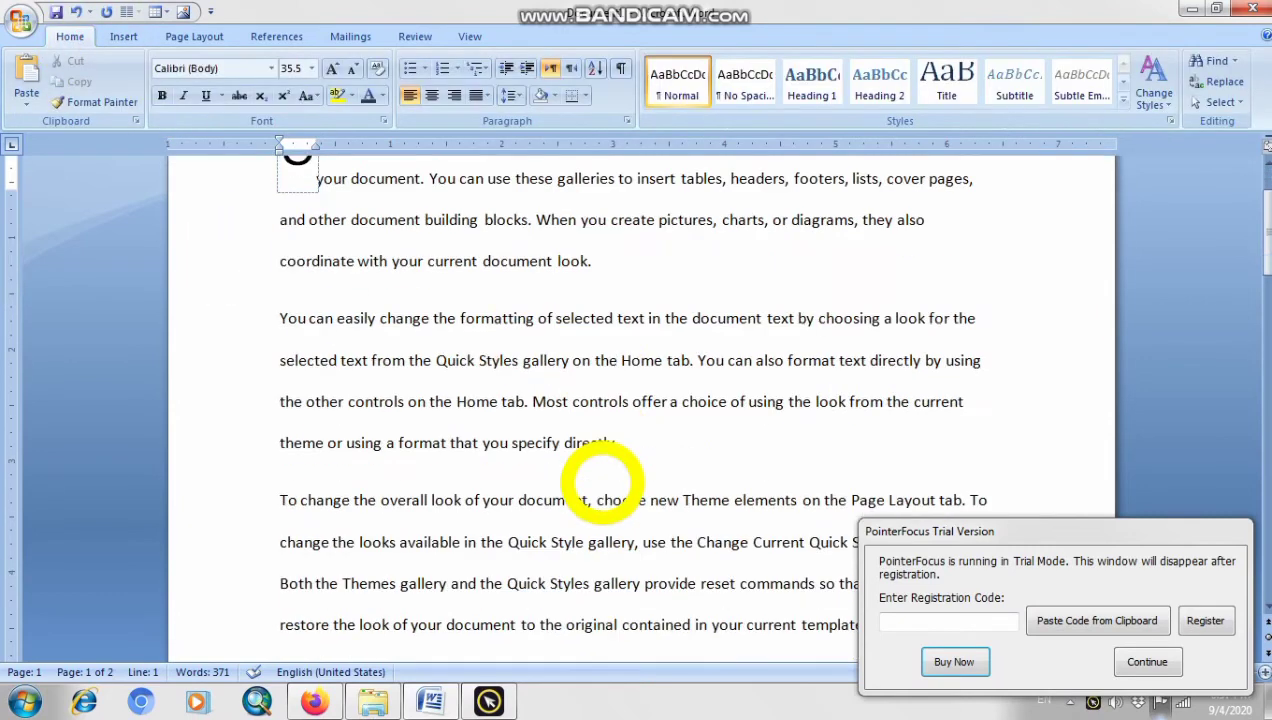
drag(1130, 533, 981, 715)
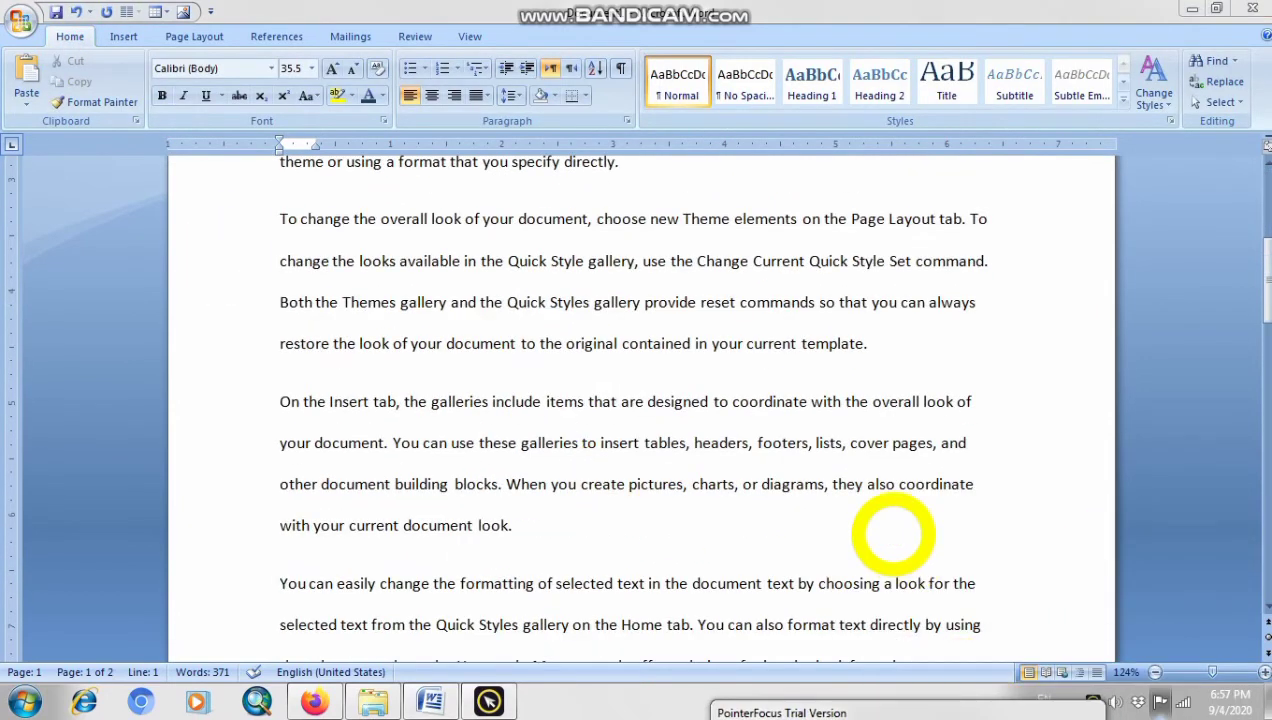
click(525, 531)
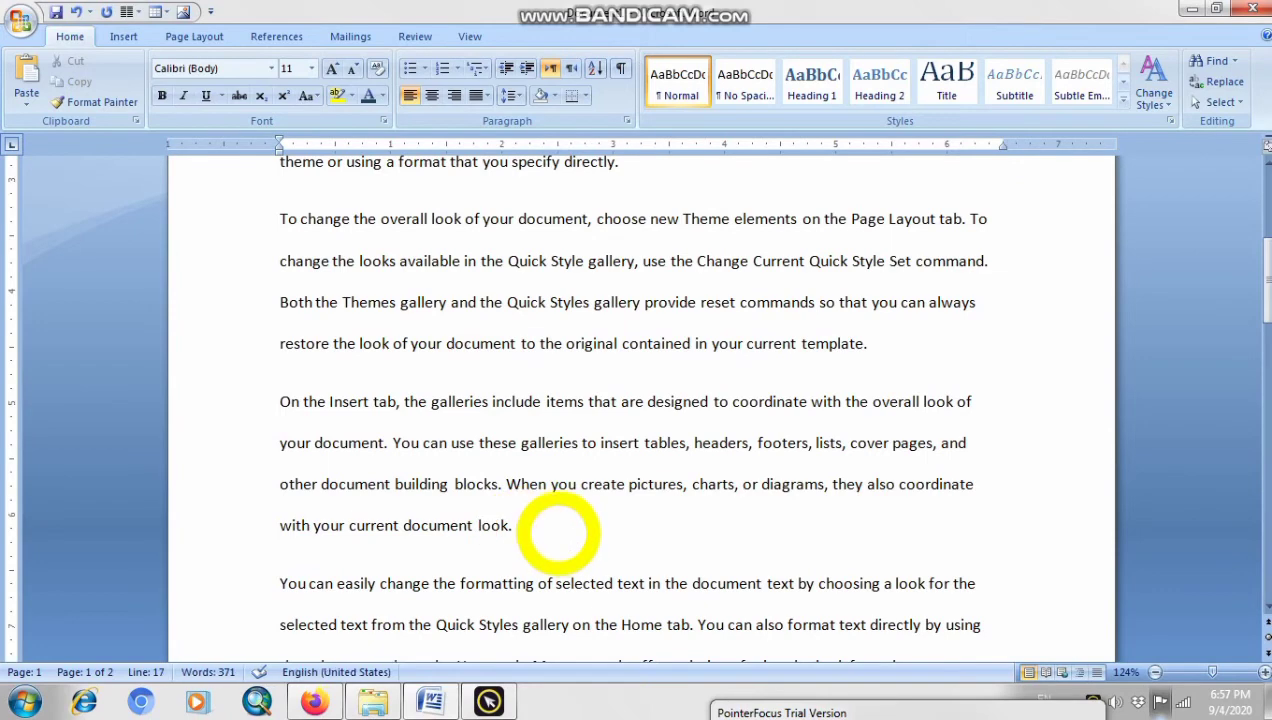
drag(557, 531, 256, 411)
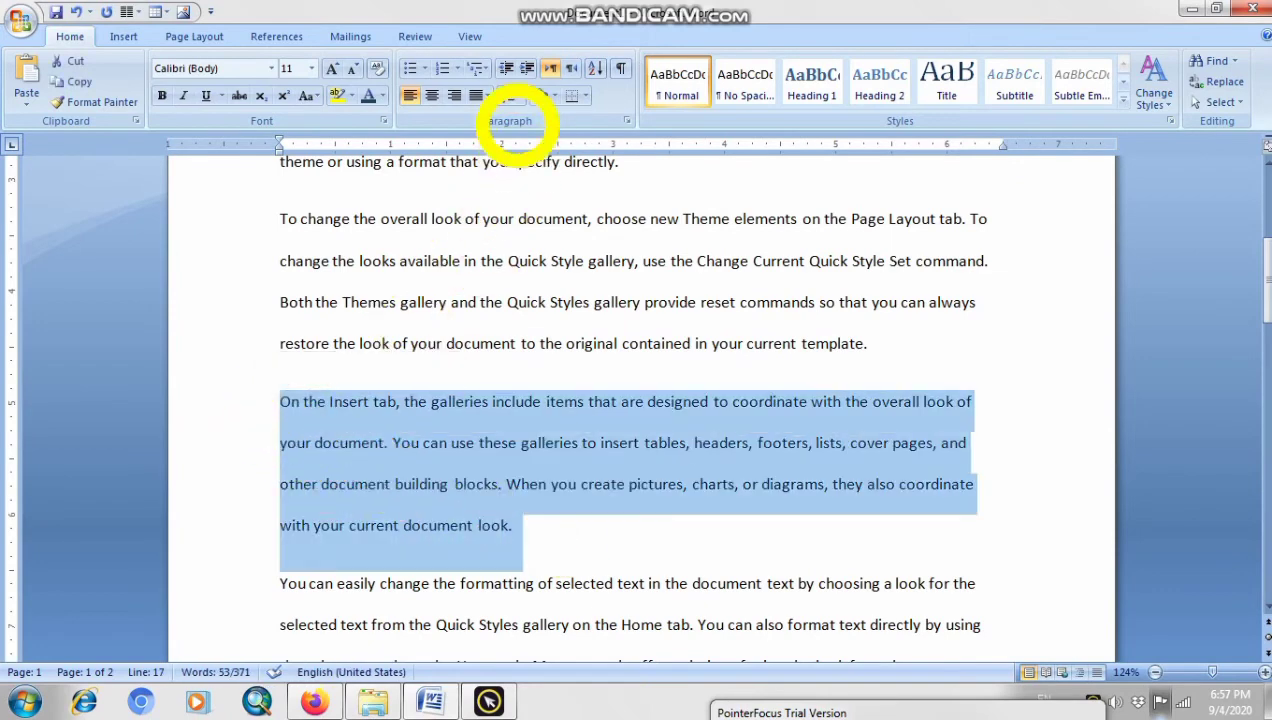
click(510, 96)
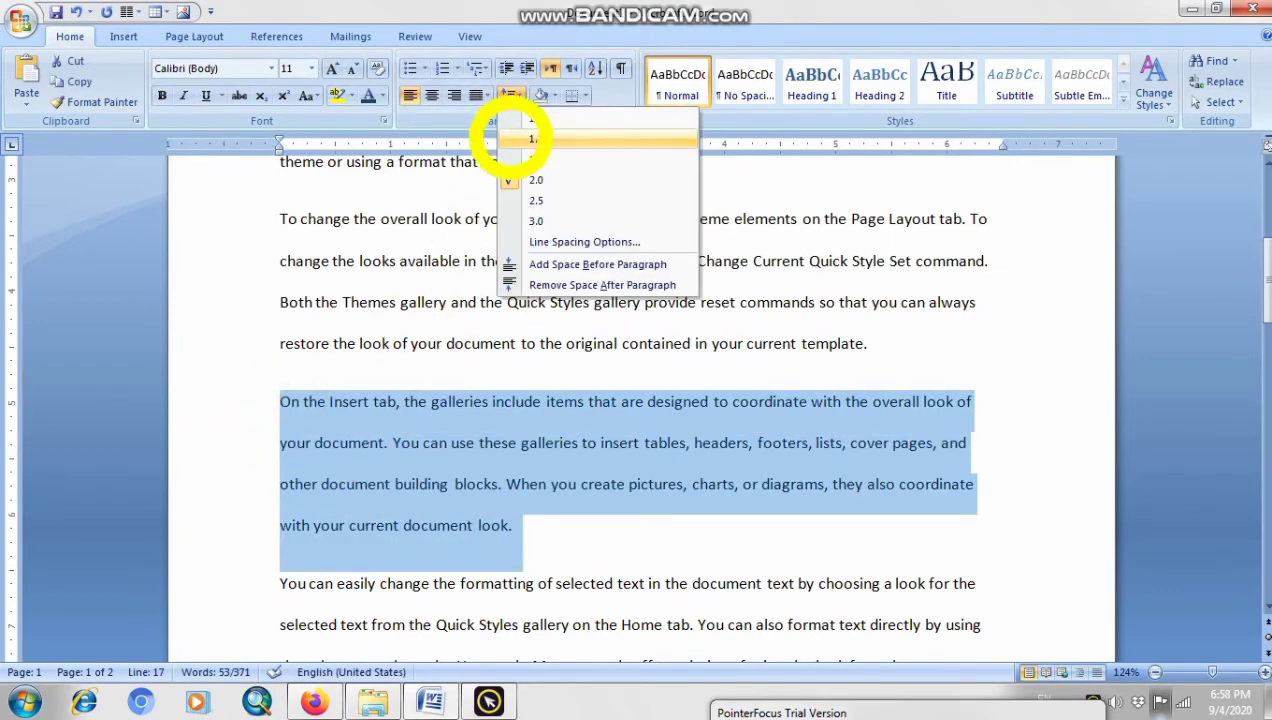
click(510, 138)
click(540, 476)
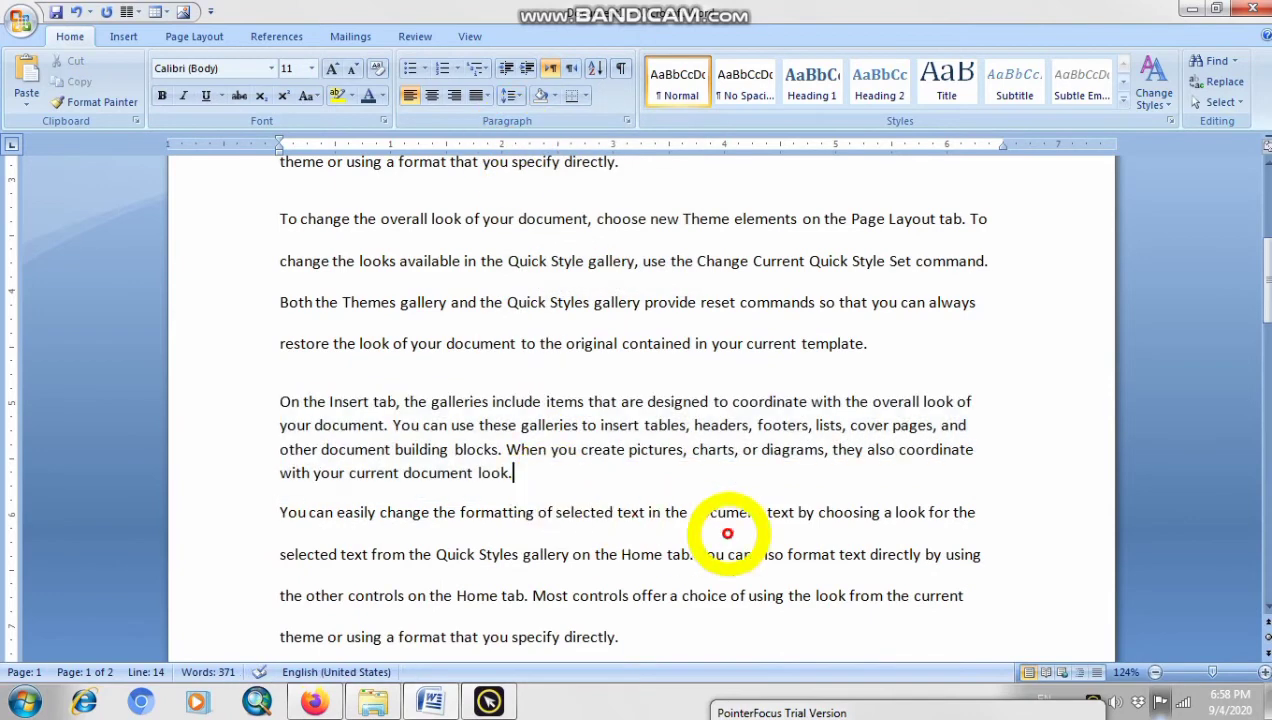
Set the line spacing of the document's last two paragraphs to 1.15.
scroll(526, 490, down, 6)
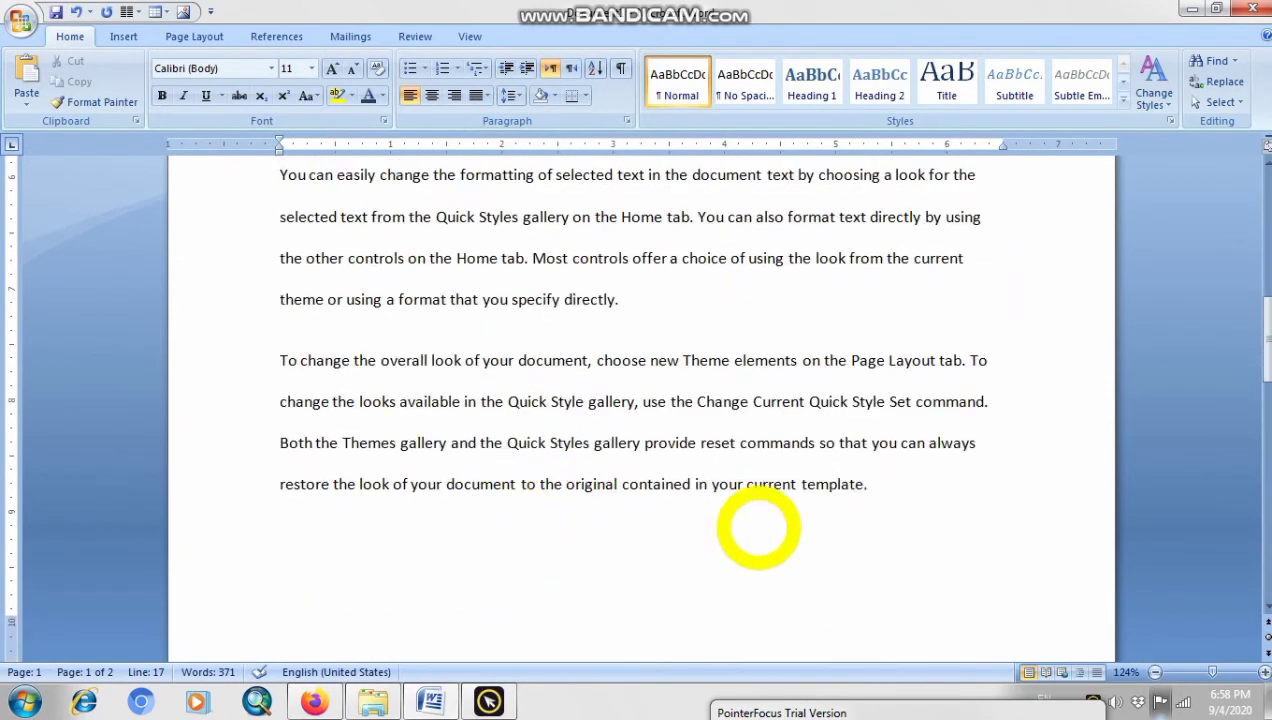
click(883, 490)
drag(884, 494, 297, 160)
scroll(265, 258, up, 1)
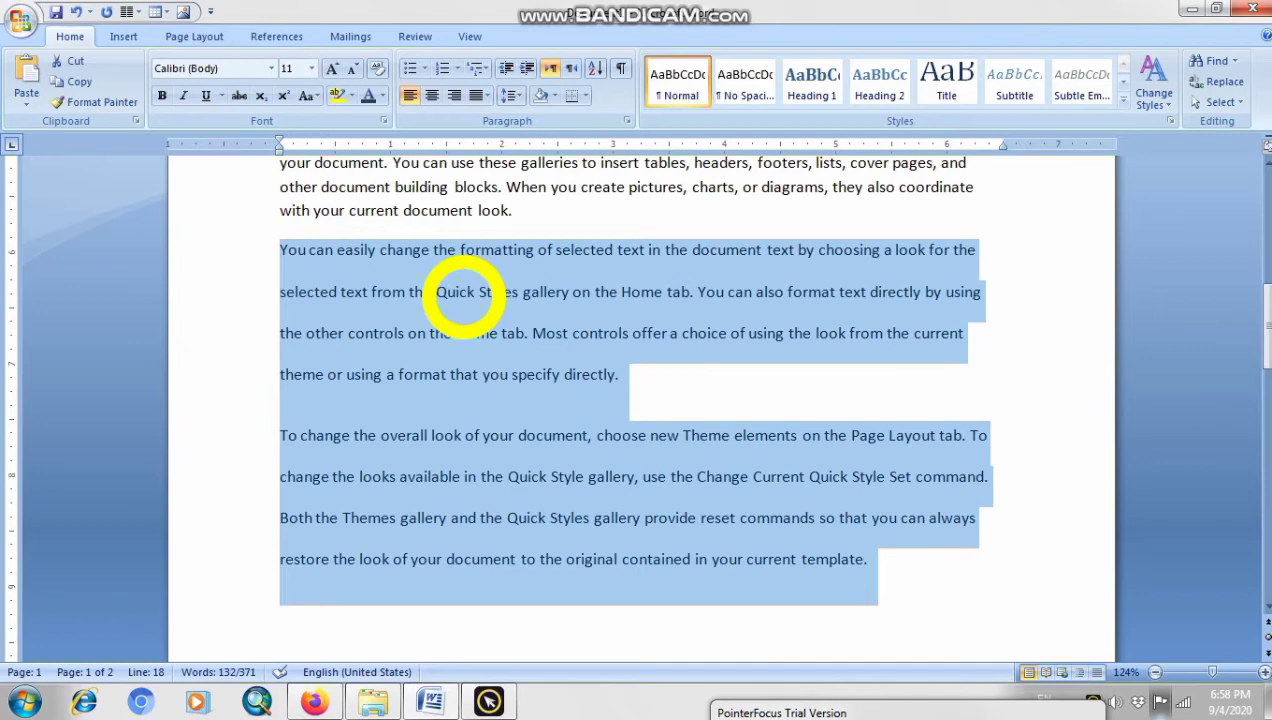
click(511, 96)
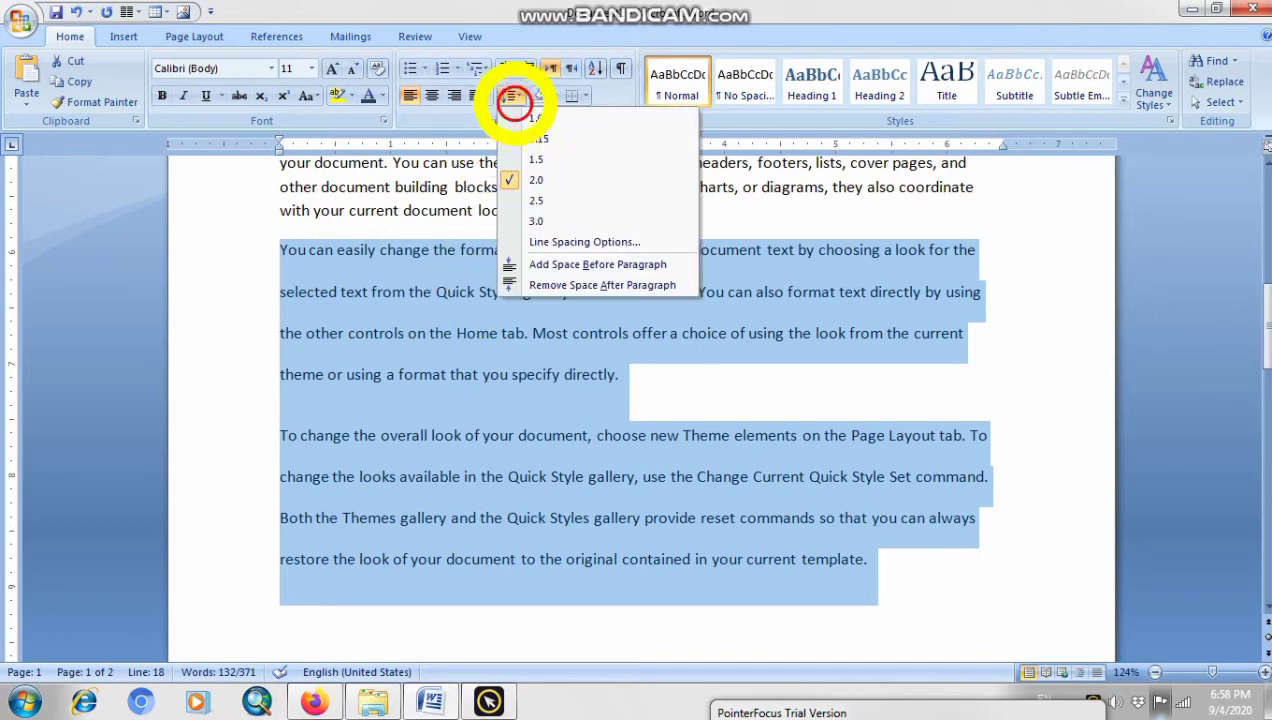
click(514, 143)
click(702, 525)
Set the line spacing of the third paragraph, the first one starting with "To change the overall look", to 1.15.
scroll(702, 525, up, 4)
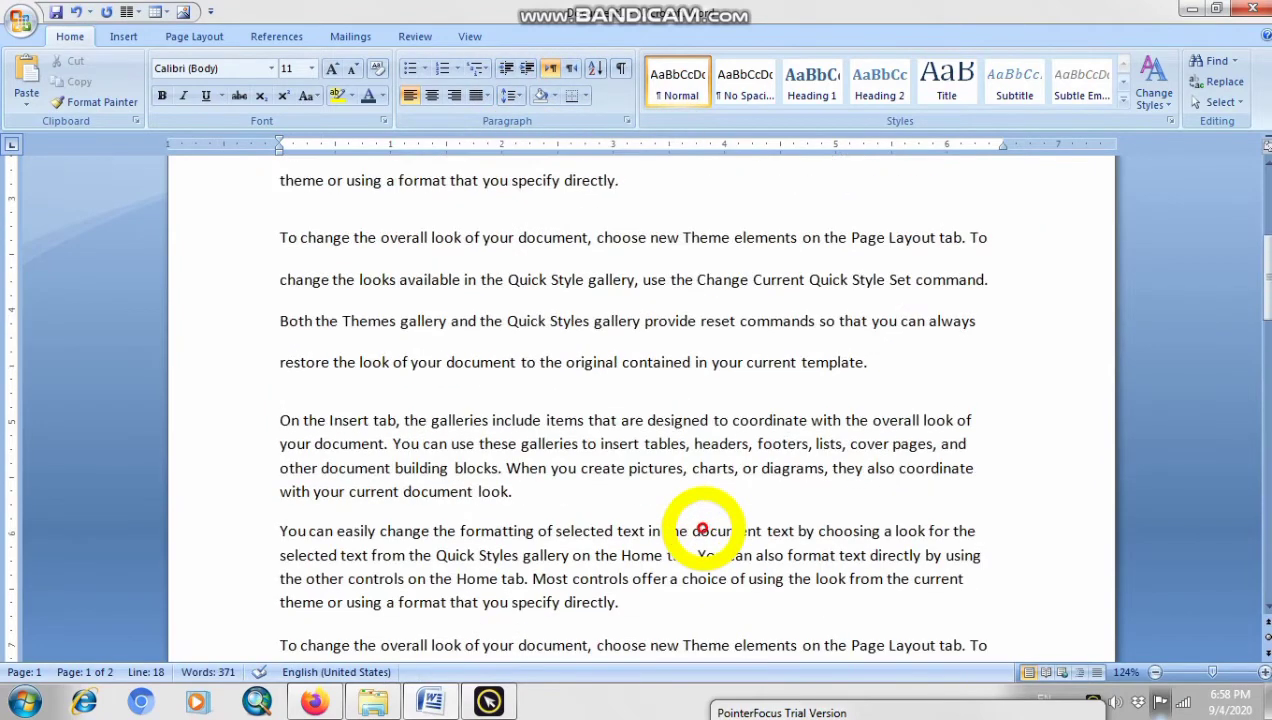
drag(878, 369, 261, 238)
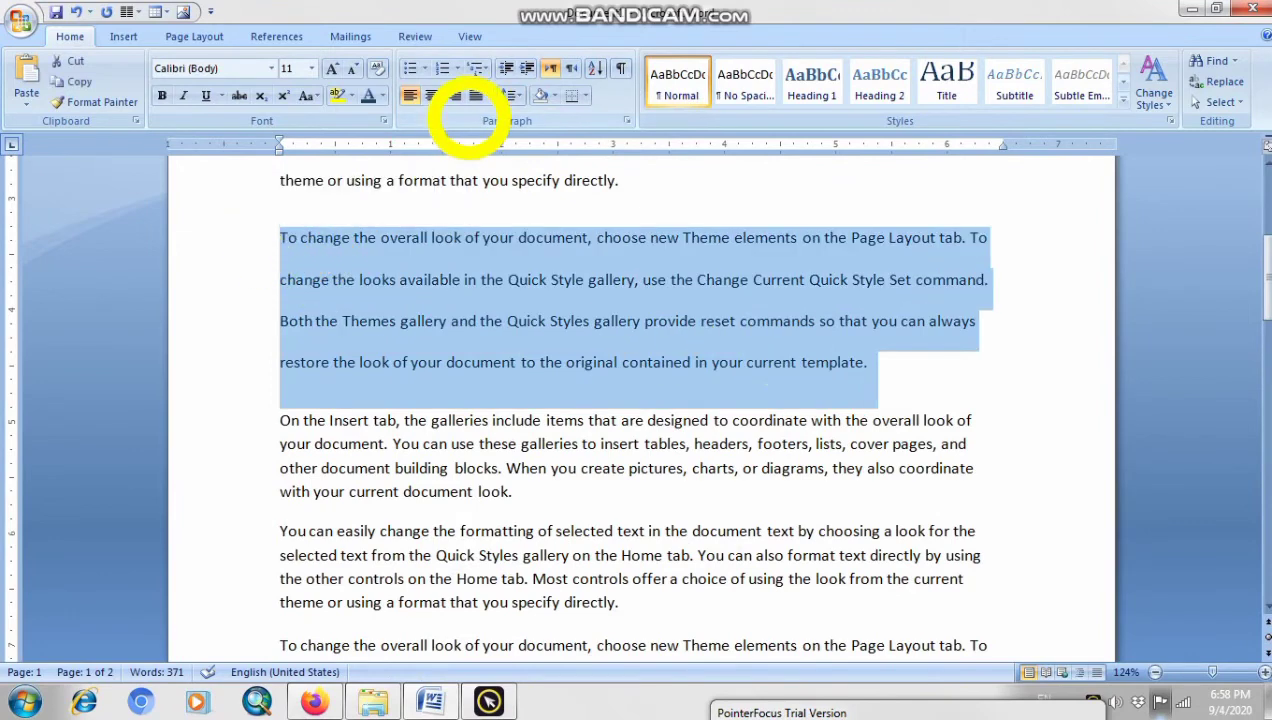
click(511, 96)
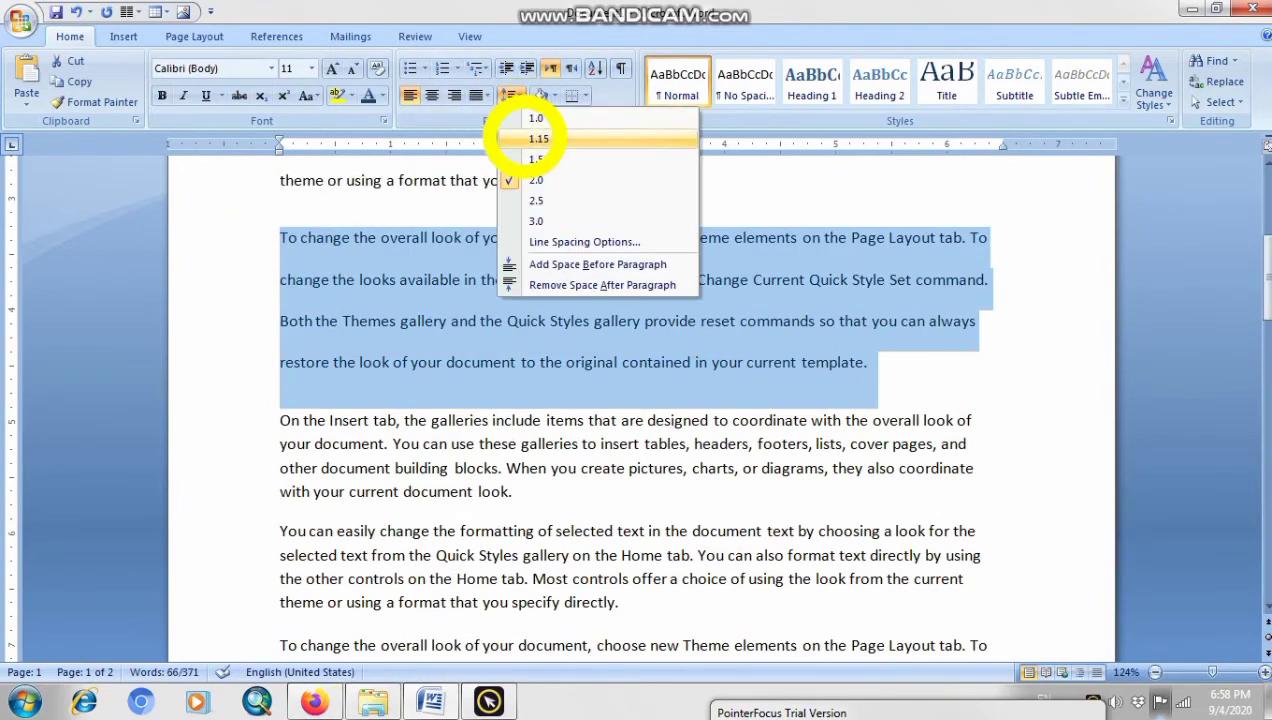
click(543, 138)
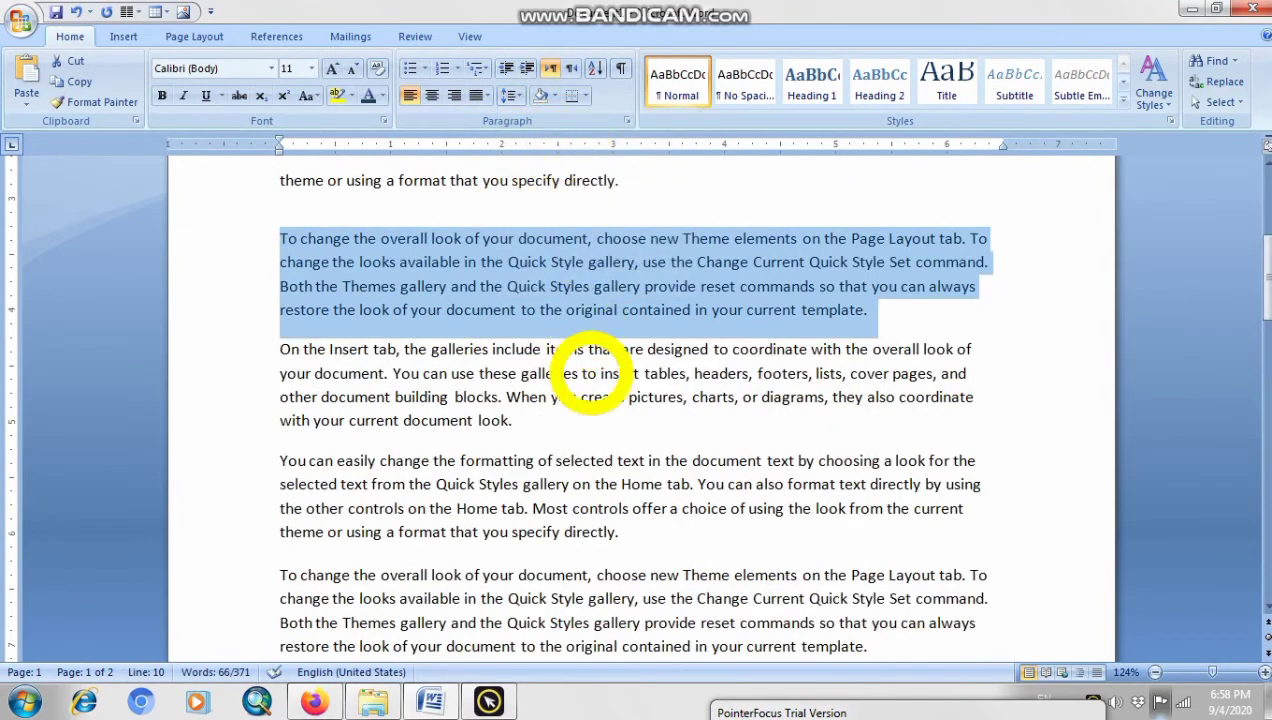
Set the line spacing of the first two paragraphs, including the one with the drop cap, to 1.15.
scroll(590, 370, up, 3)
drag(619, 405, 433, 281)
drag(497, 336, 241, 170)
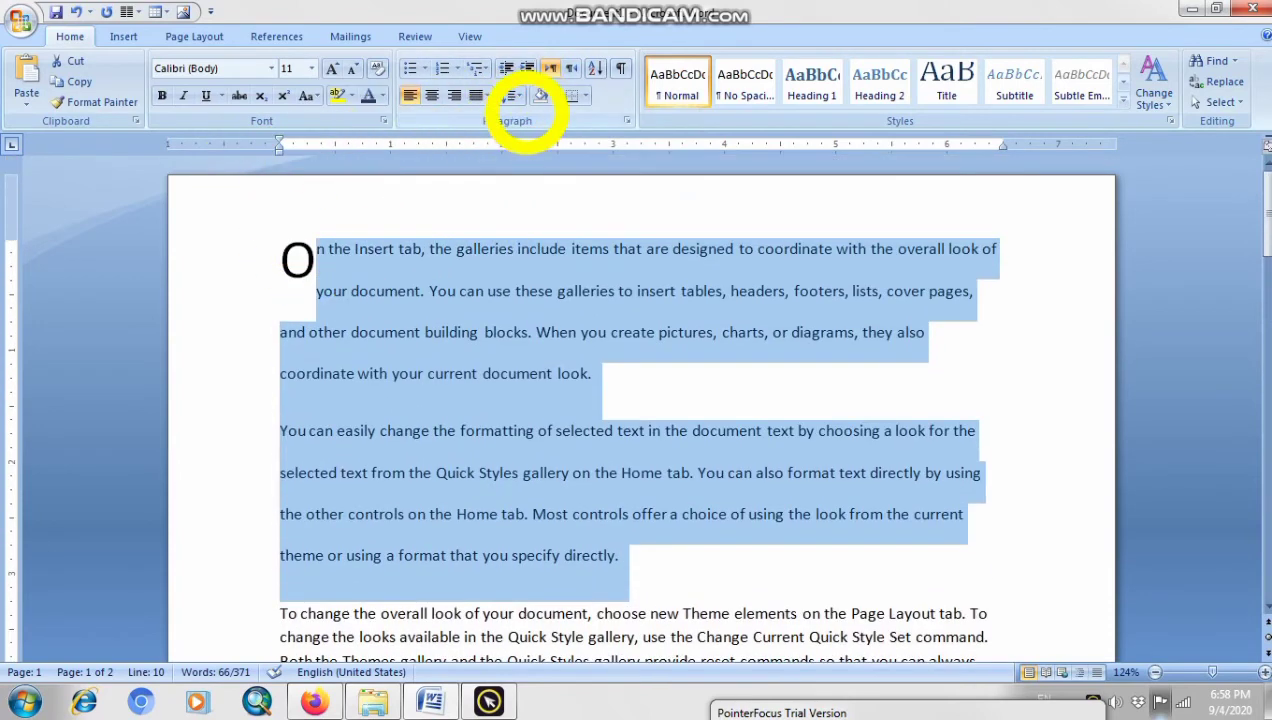
click(510, 95)
click(538, 138)
click(605, 383)
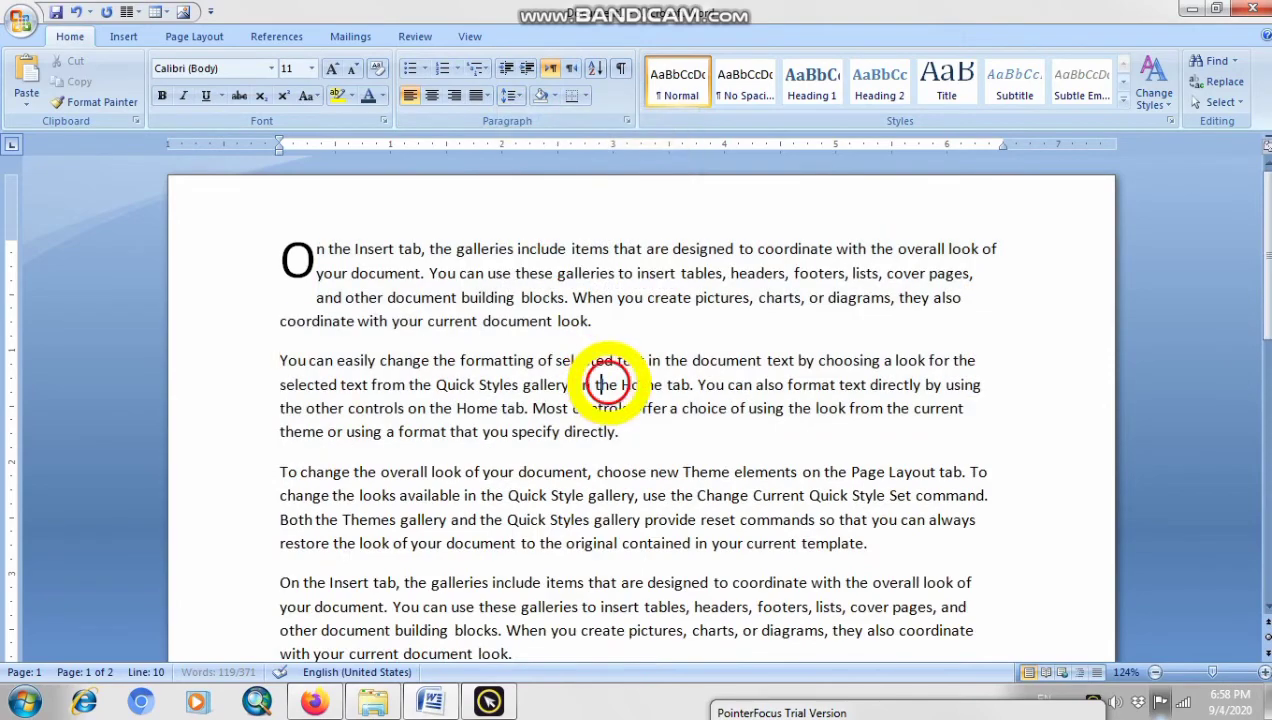
scroll(620, 432, down, 3)
scroll(620, 432, down, 2)
click(620, 432)
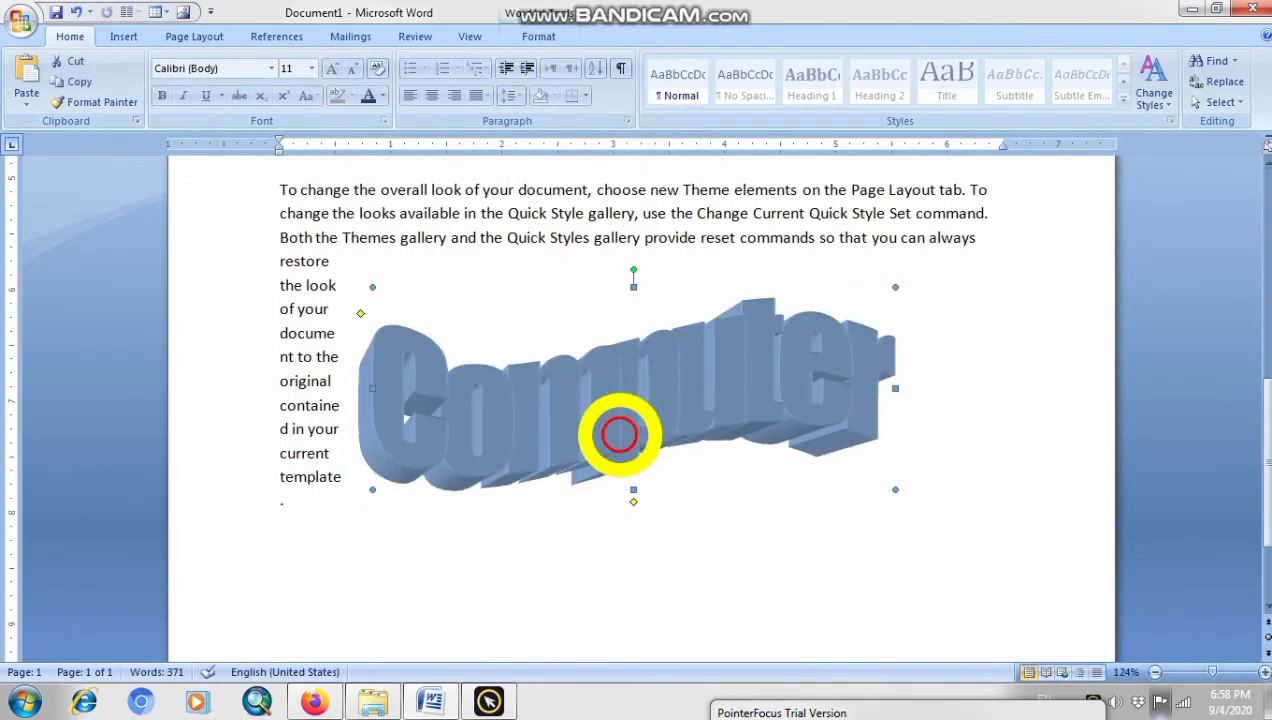
click(955, 511)
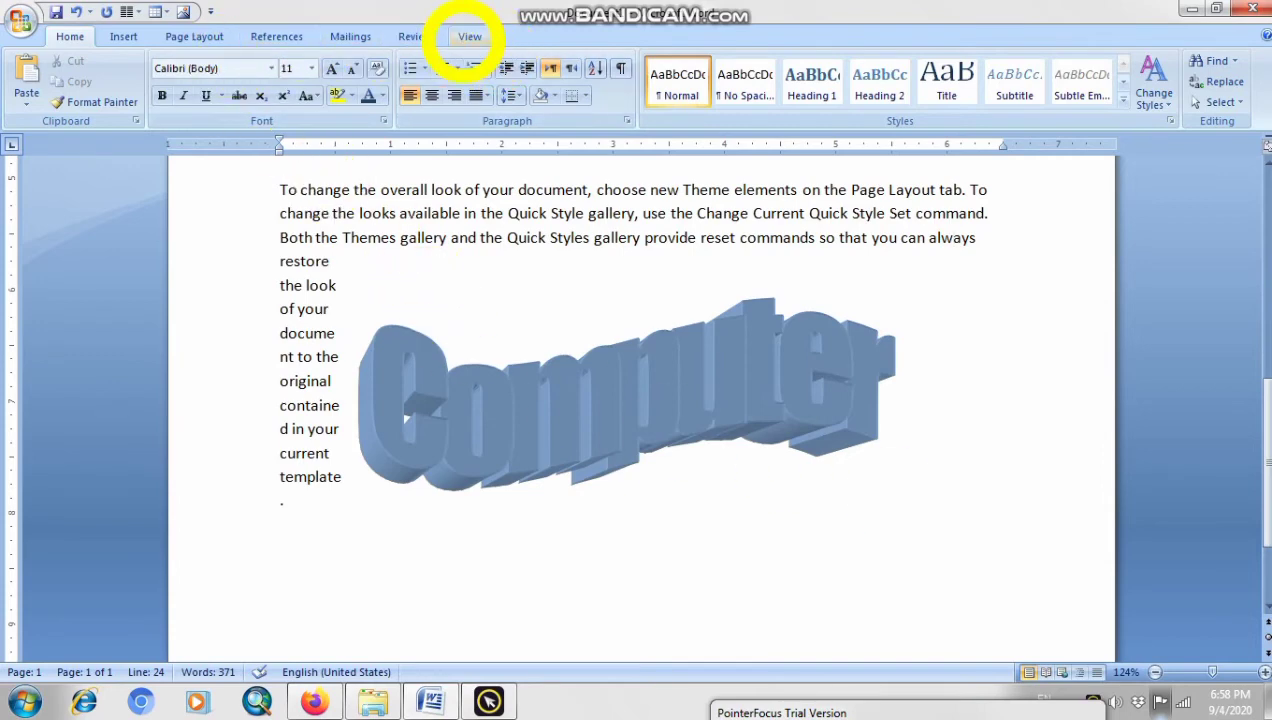
Choose Print Layout view for the document, then switch it to Full Screen Reading view.
click(469, 36)
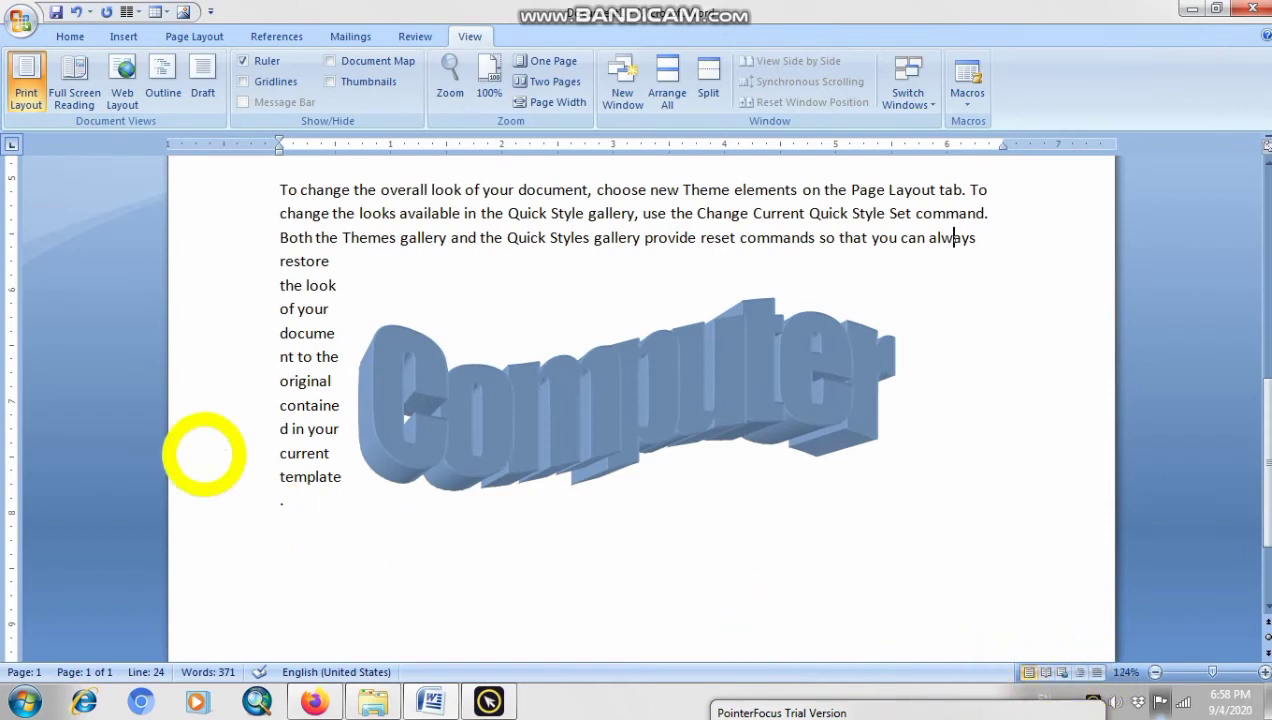
click(27, 88)
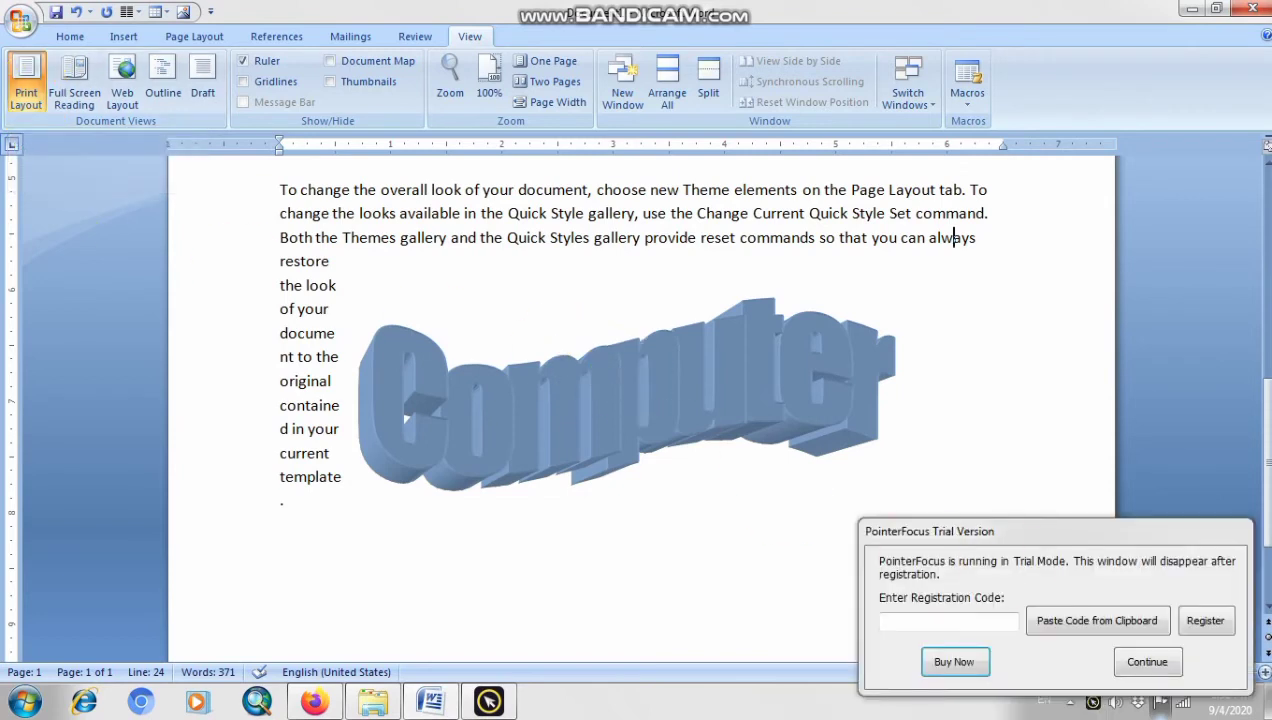
click(1147, 661)
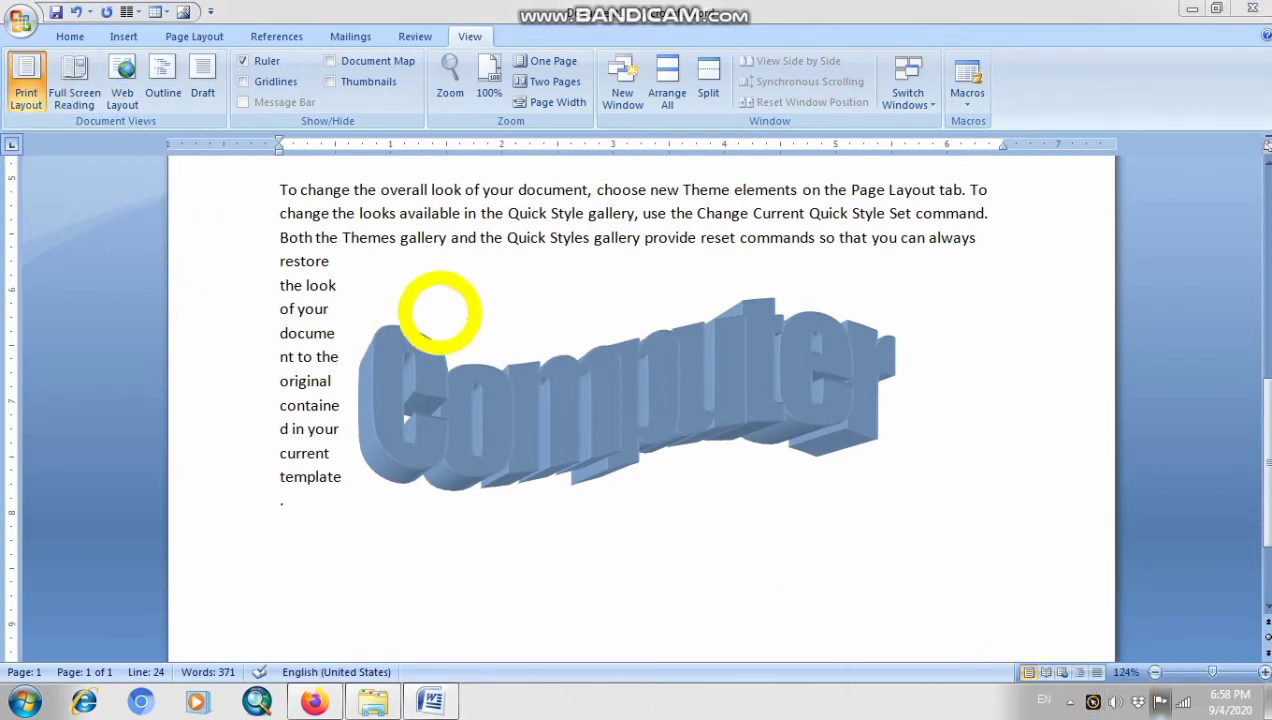
drag(1268, 428, 1268, 216)
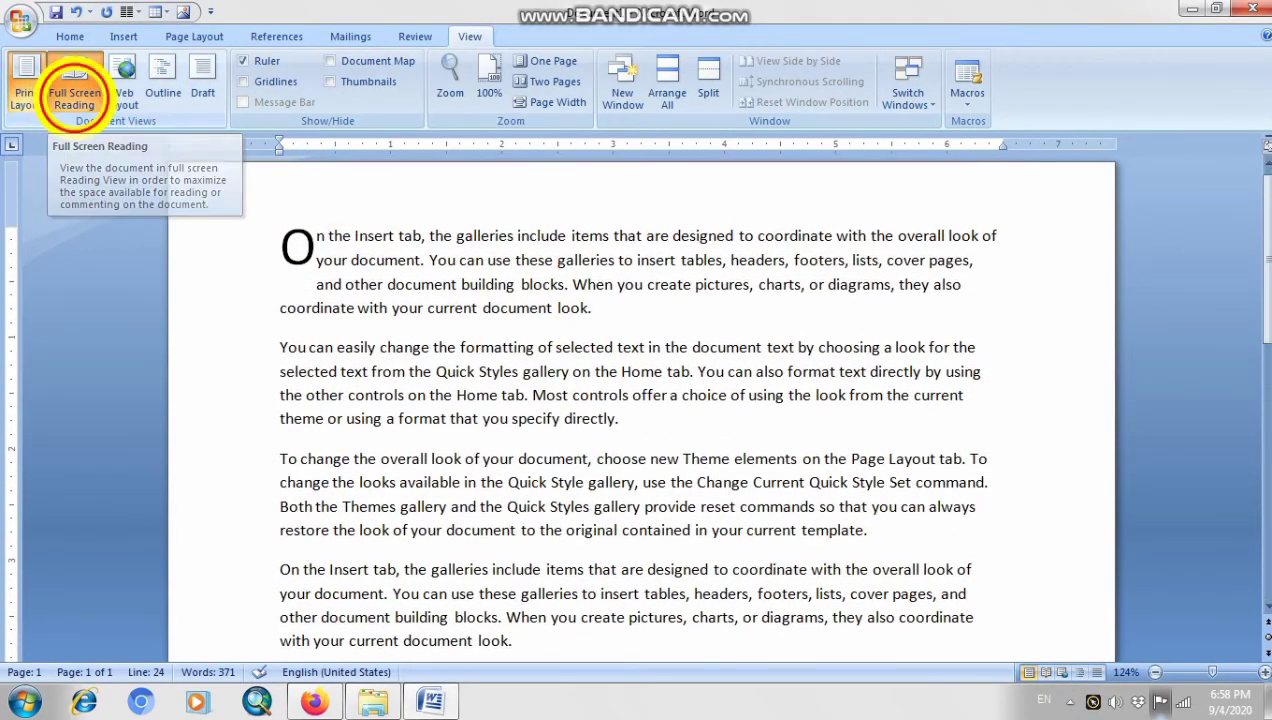
click(71, 97)
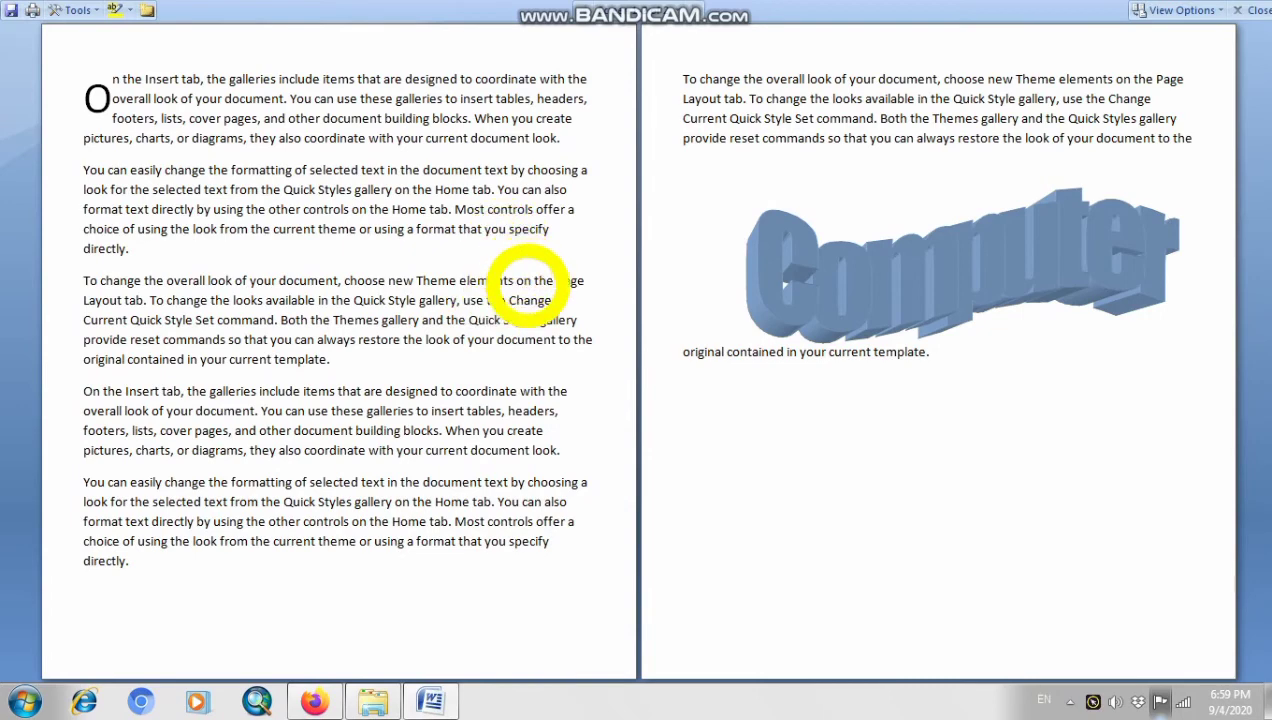
Leave Full Screen Reading, look through the whole document in Outline view, and close Outline view.
click(1248, 10)
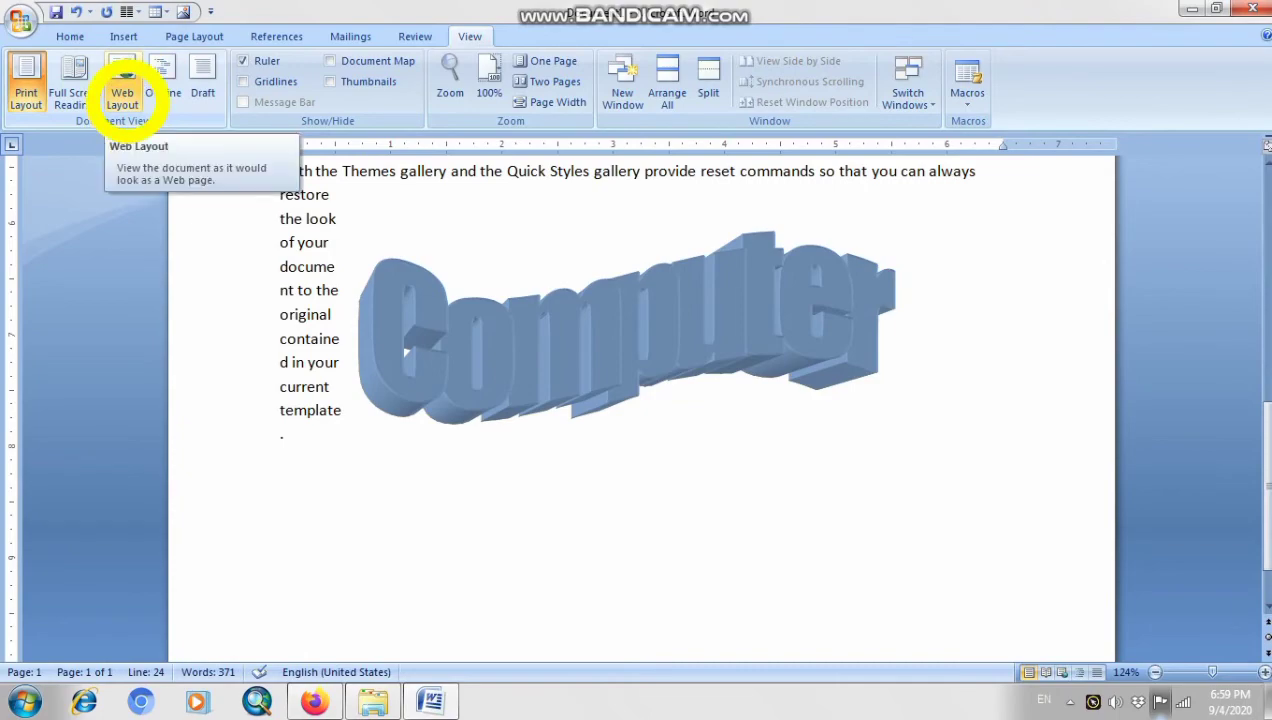
scroll(1262, 460, up, 6)
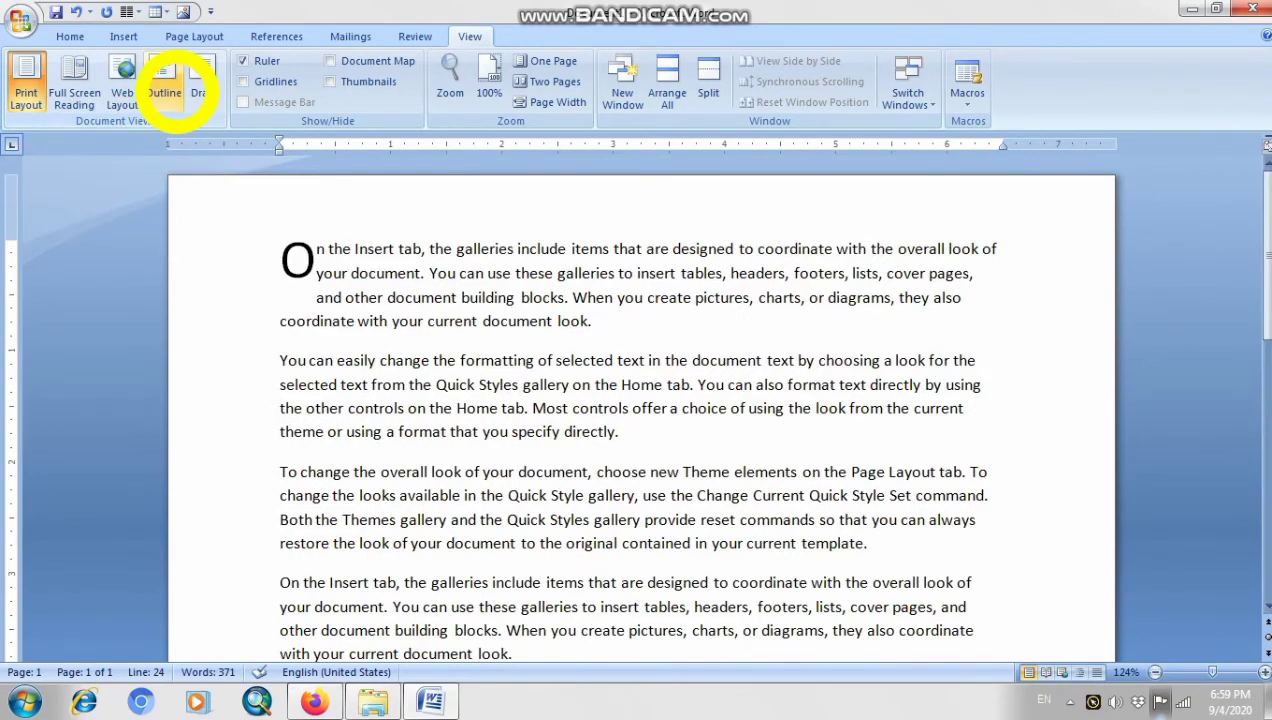
click(170, 85)
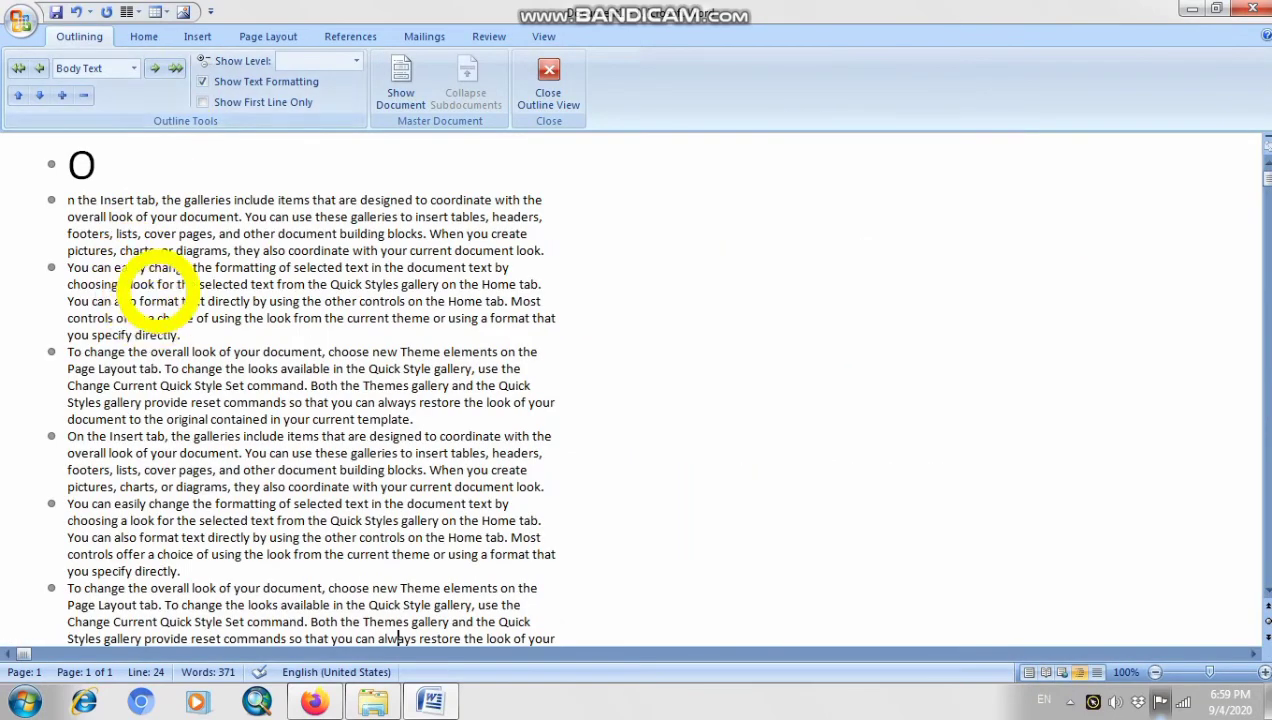
scroll(150, 222, down, 10)
scroll(159, 360, up, 7)
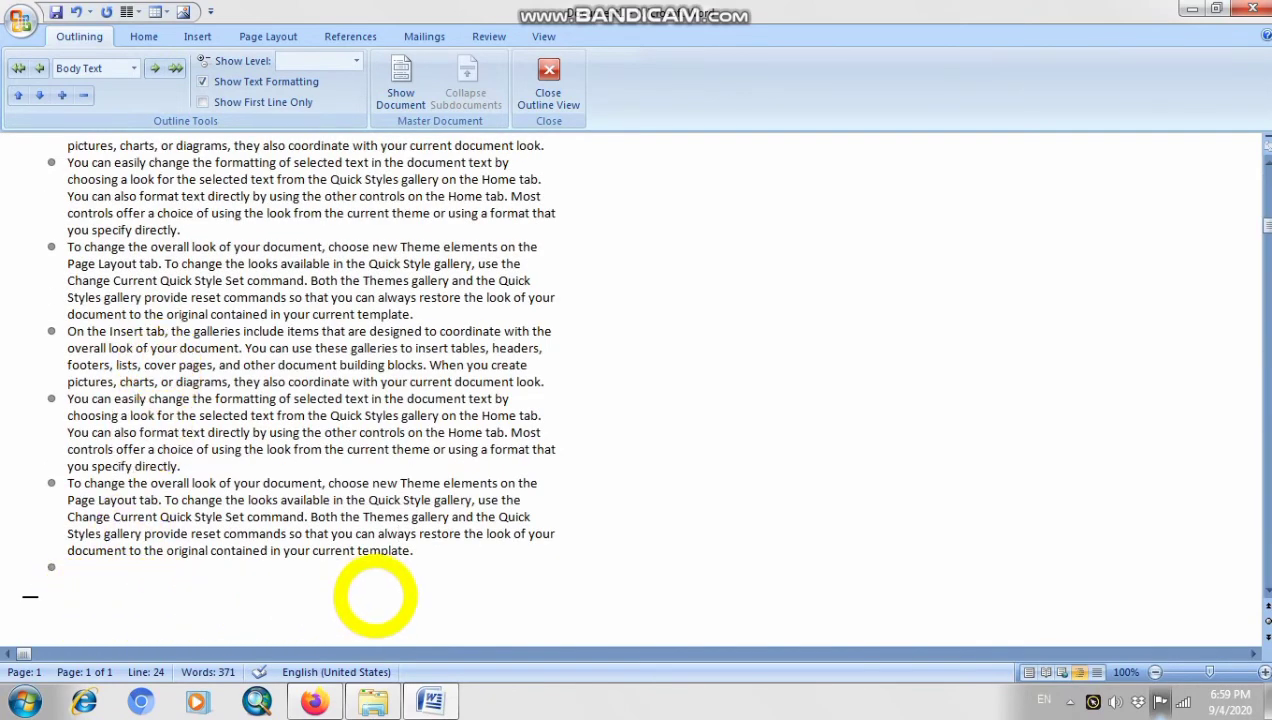
scroll(130, 565, up, 2)
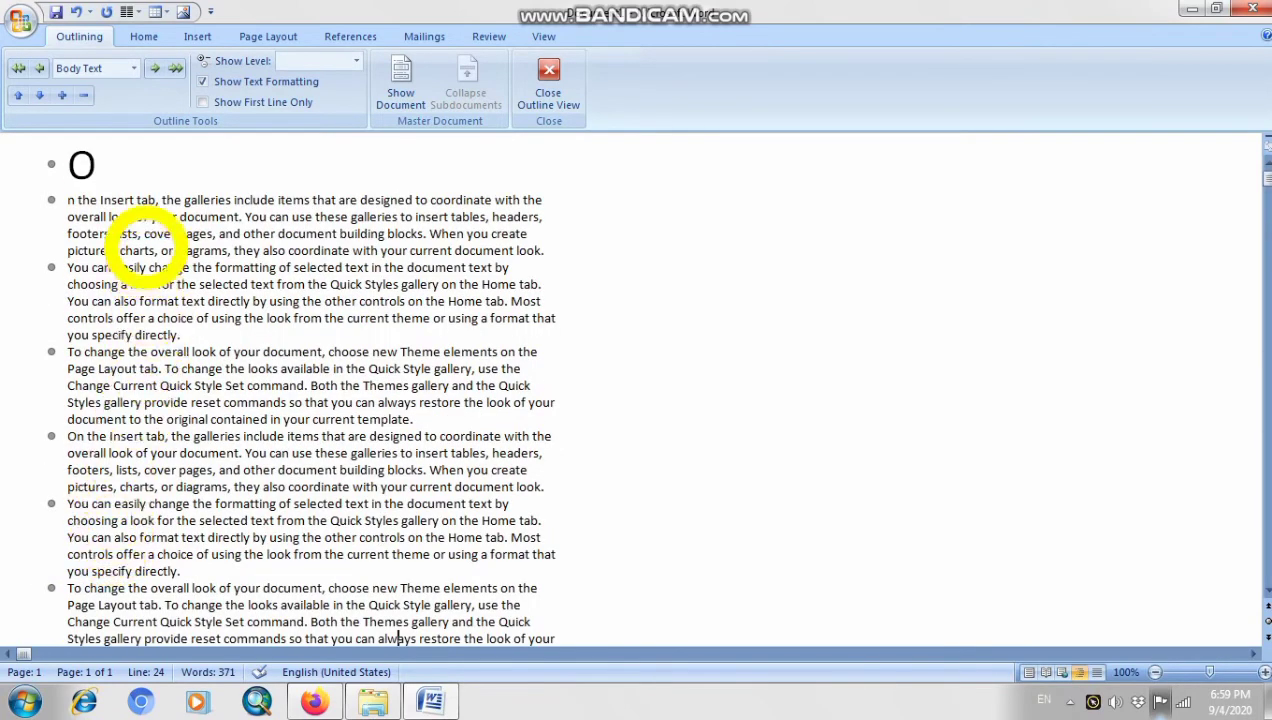
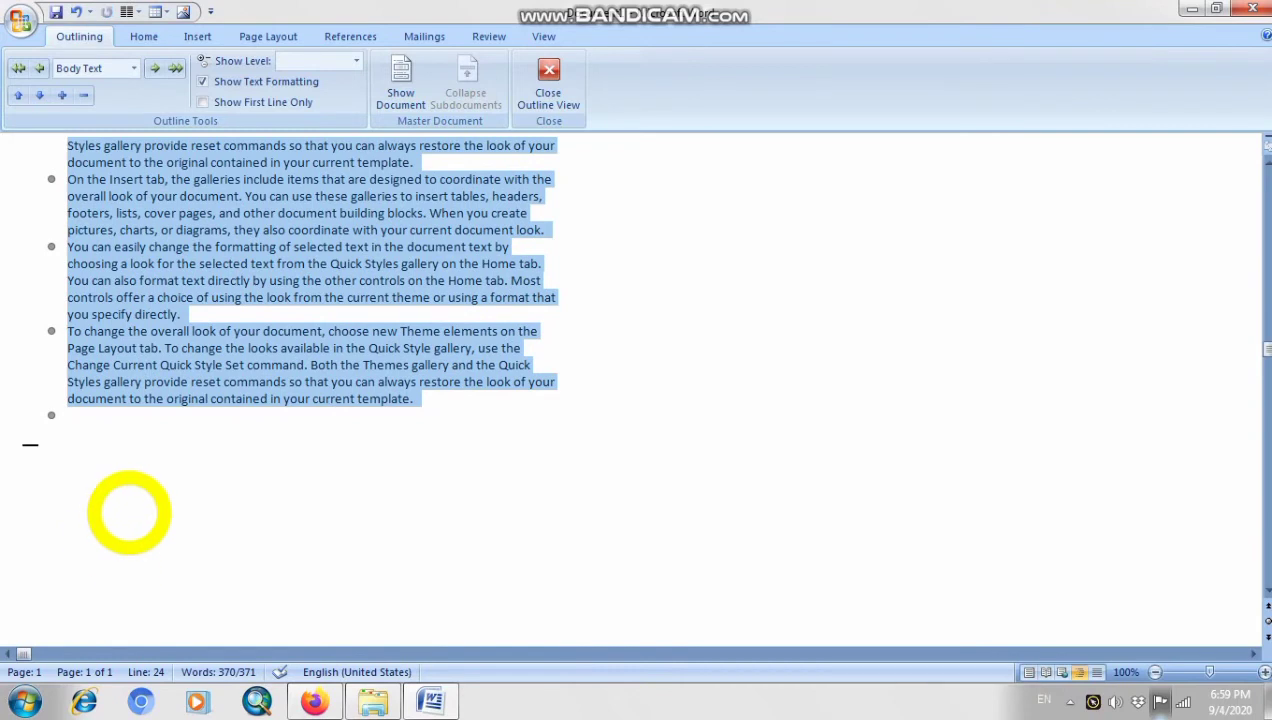
scroll(355, 425, up, 10)
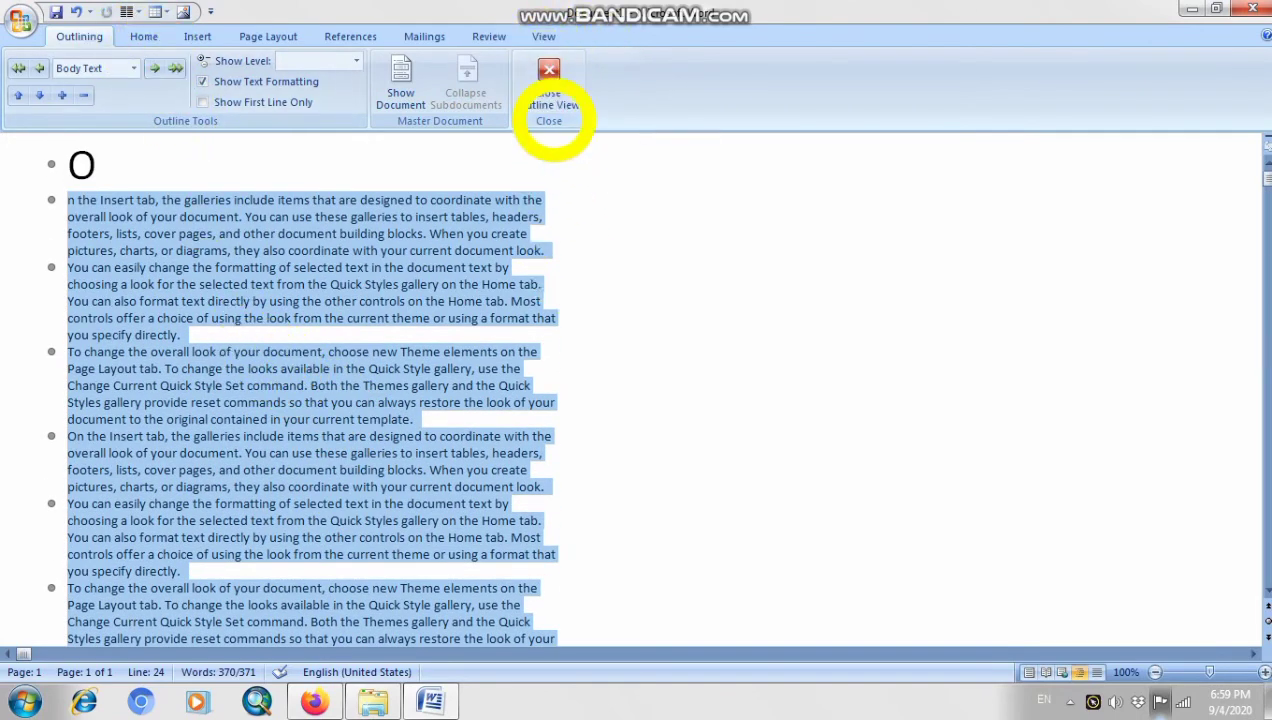
click(548, 90)
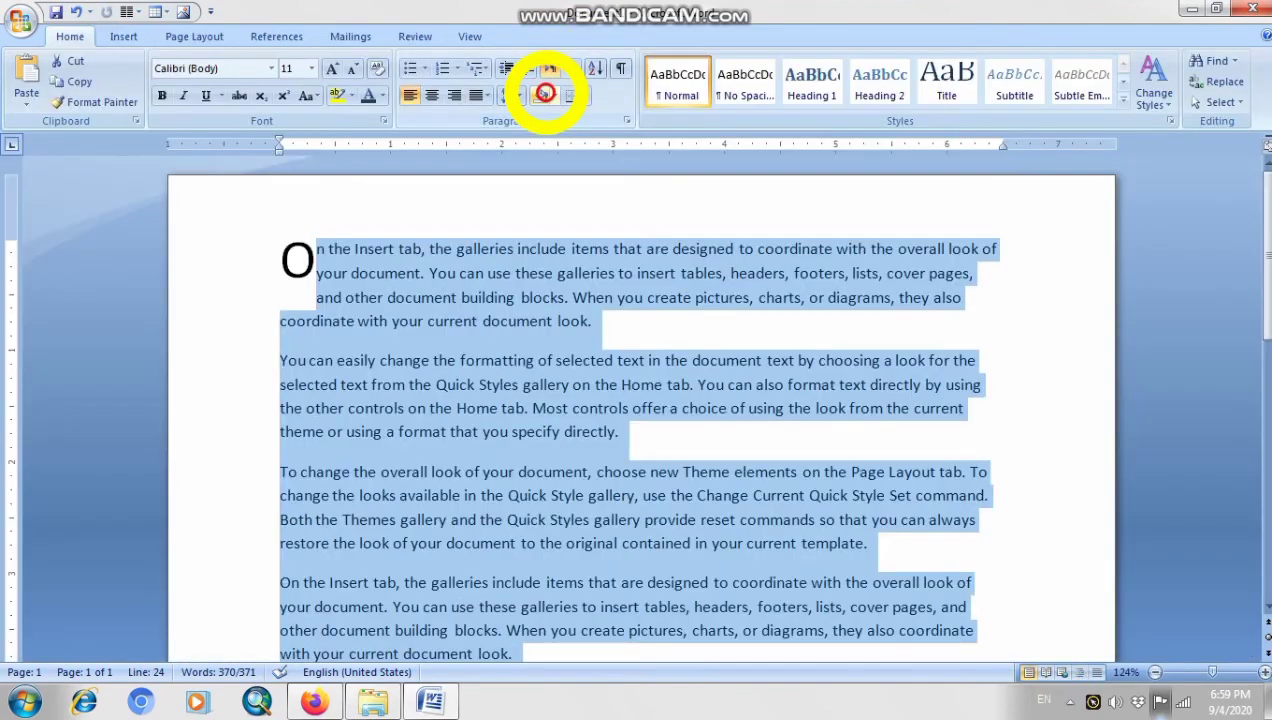
Show the document in Draft view, look at its end, and dismiss the PointerFocus trial notice.
click(470, 36)
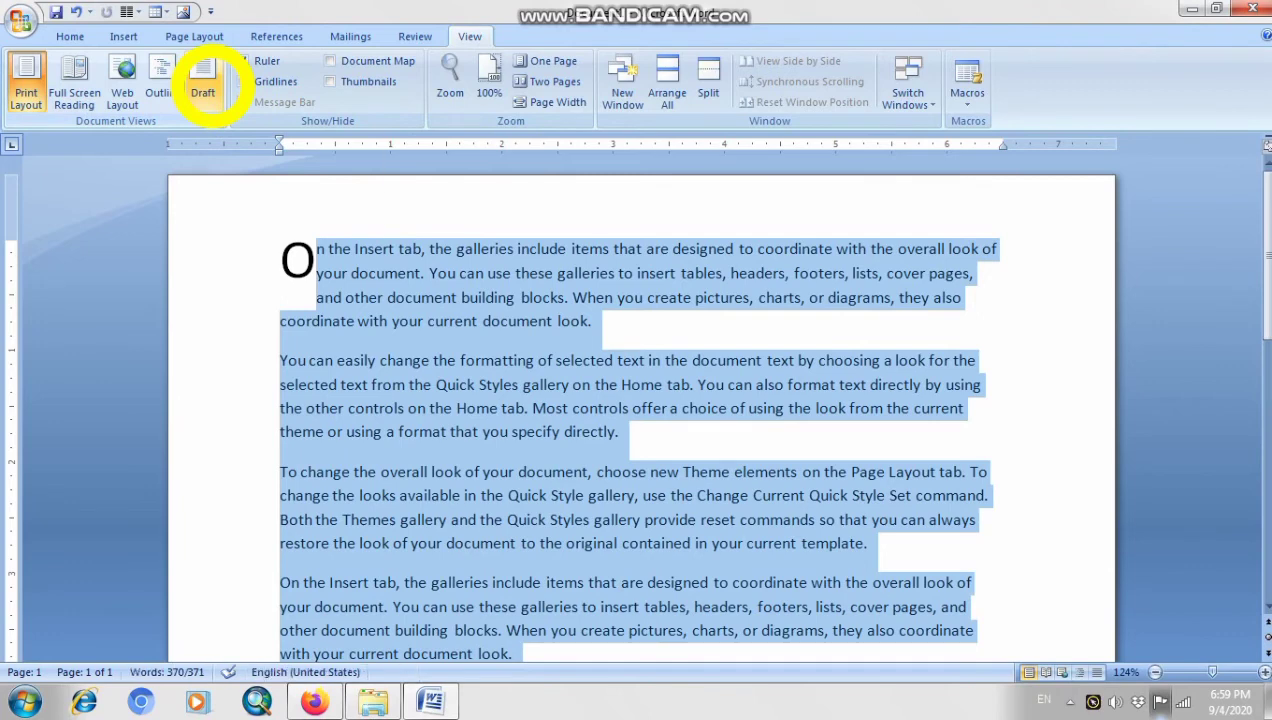
click(203, 82)
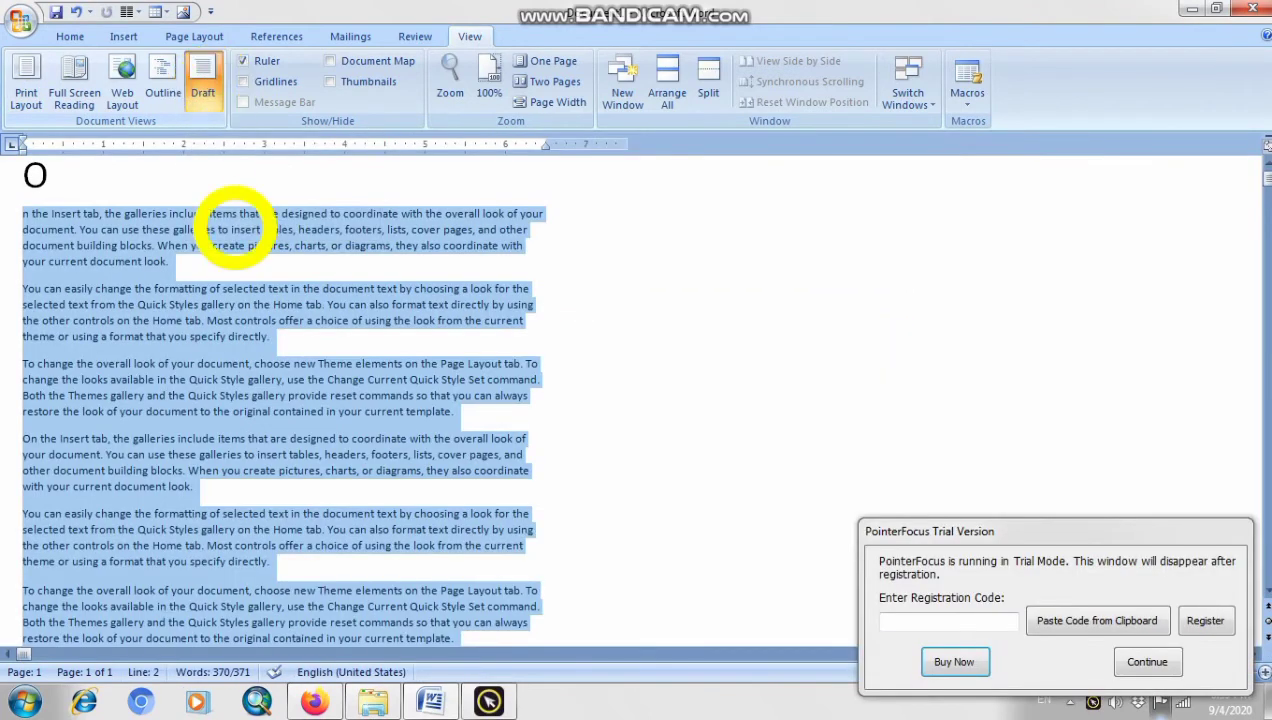
scroll(397, 468, down, 9)
click(392, 373)
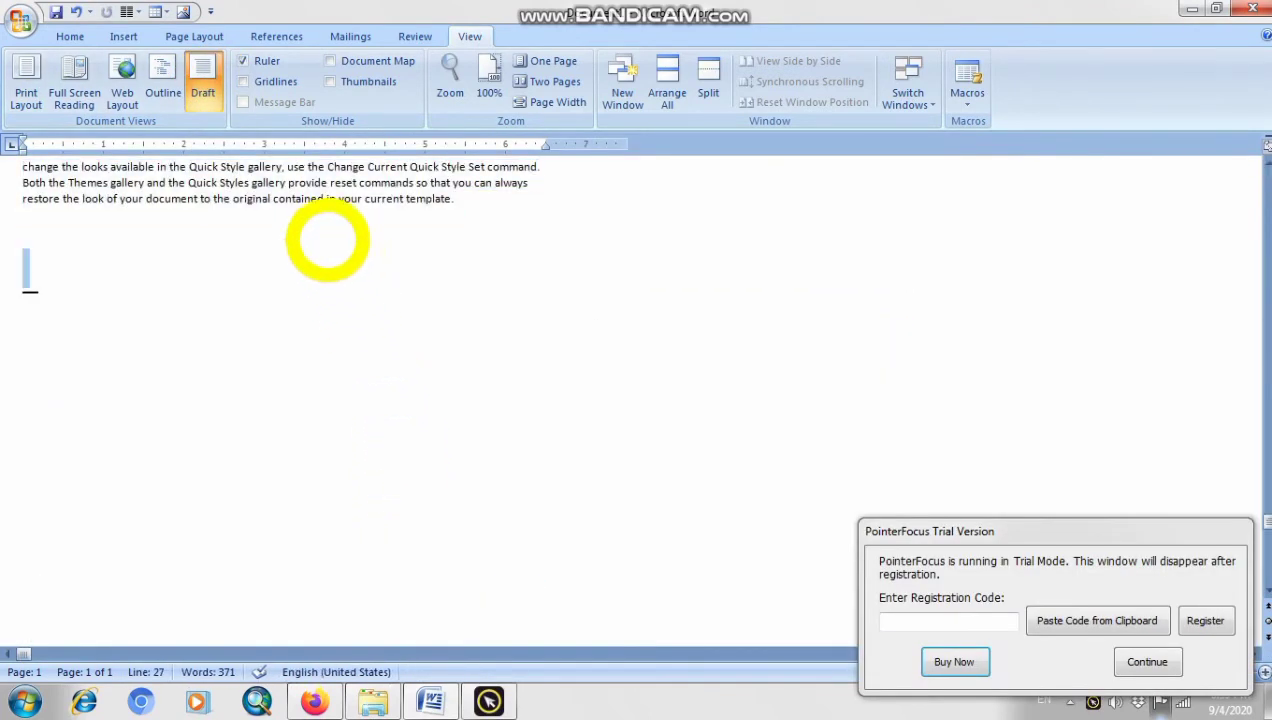
click(327, 240)
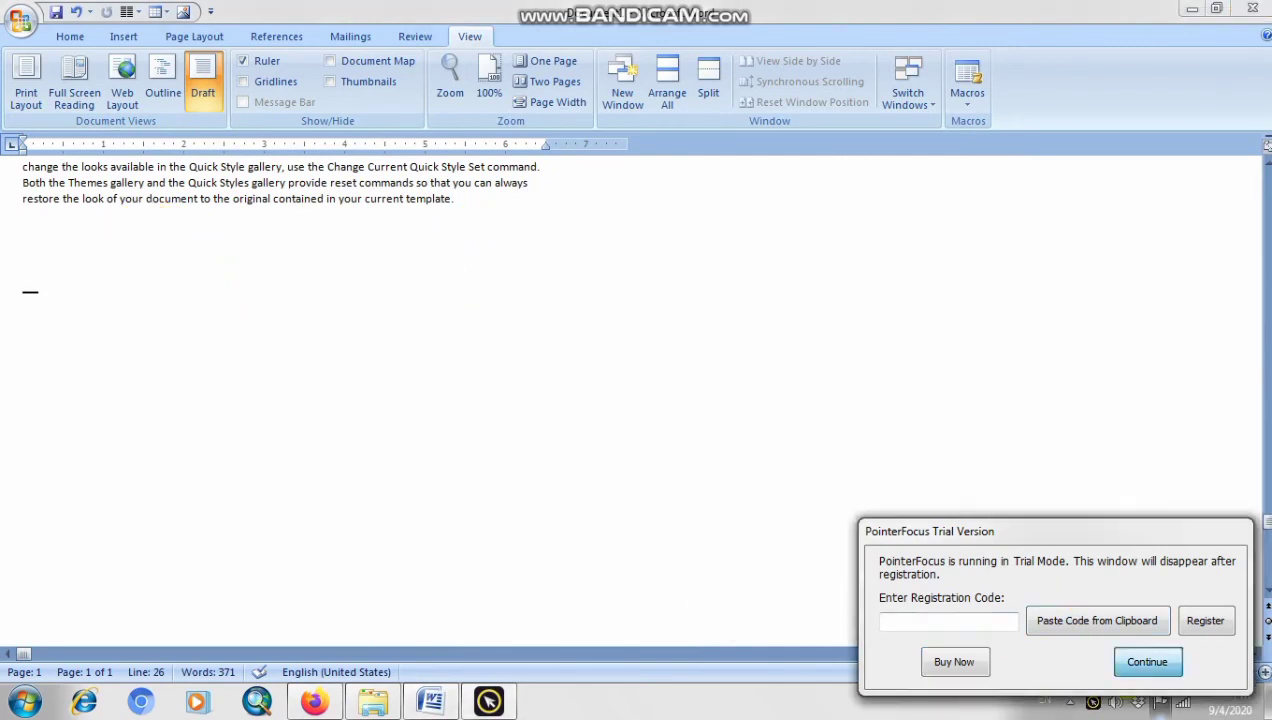
click(1147, 661)
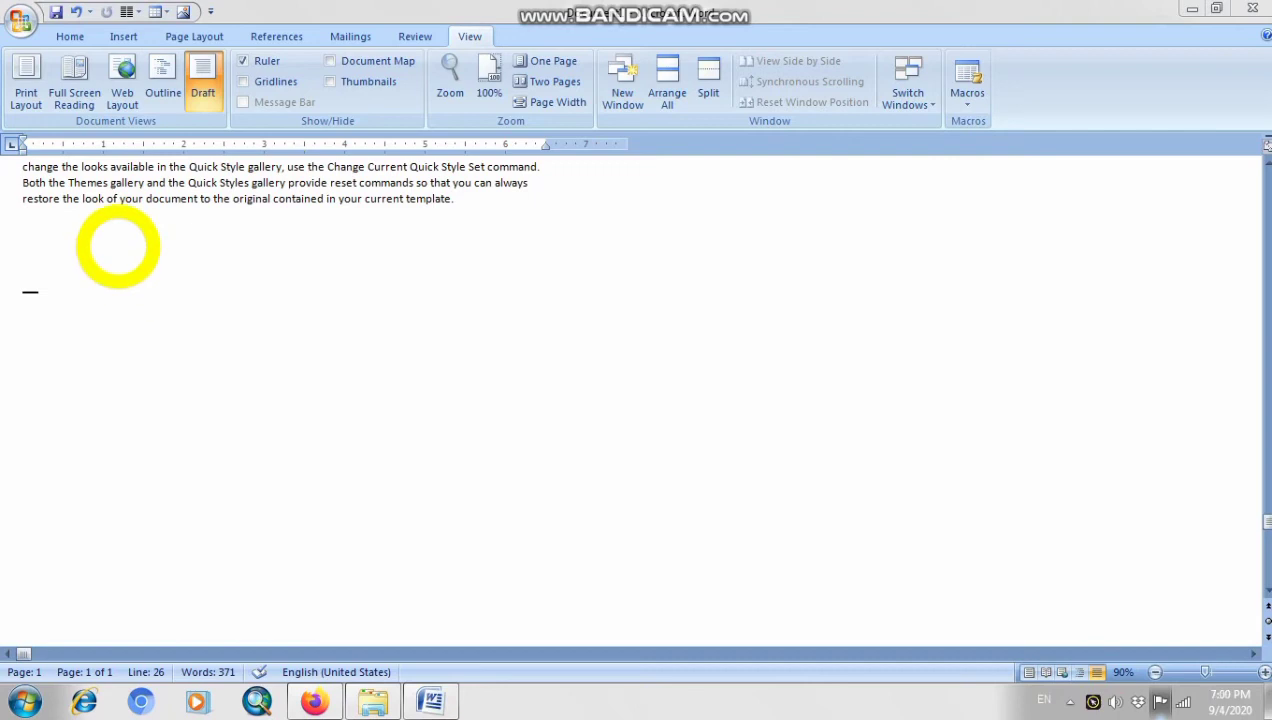
Place the cursor at the end of the last paragraph and return the document to Print Layout view.
click(479, 203)
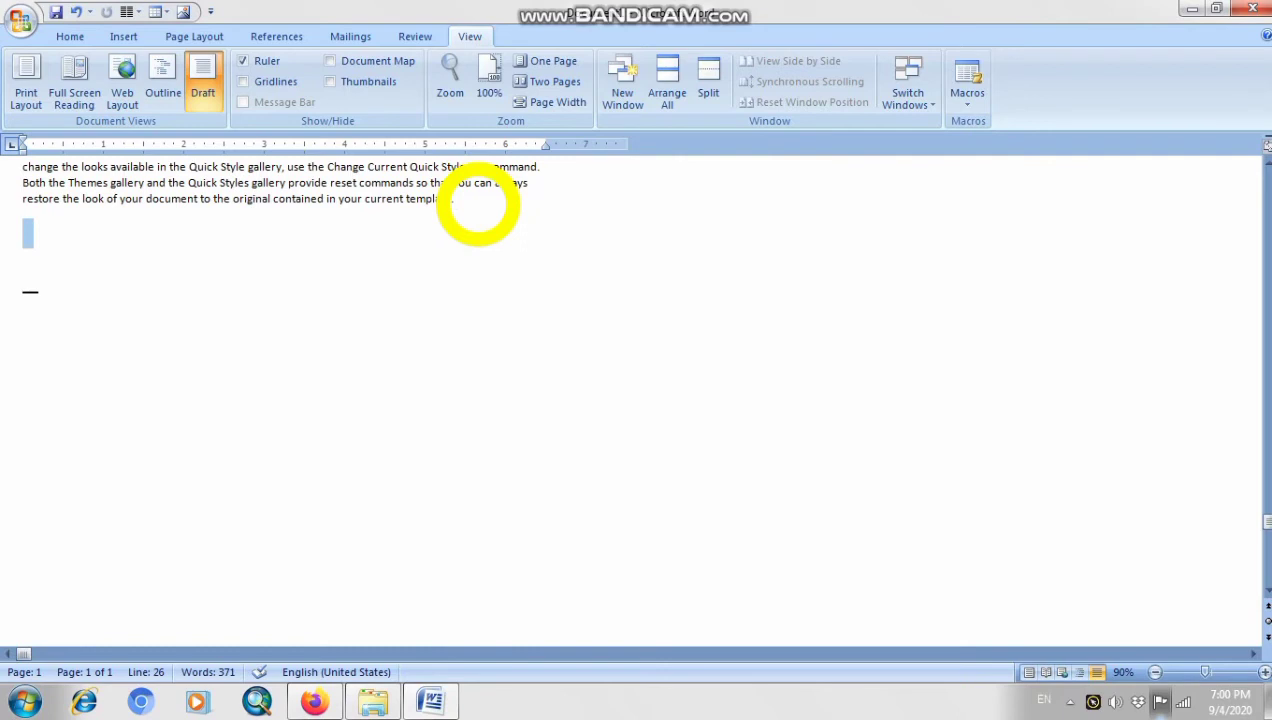
drag(478, 204, 469, 204)
click(465, 203)
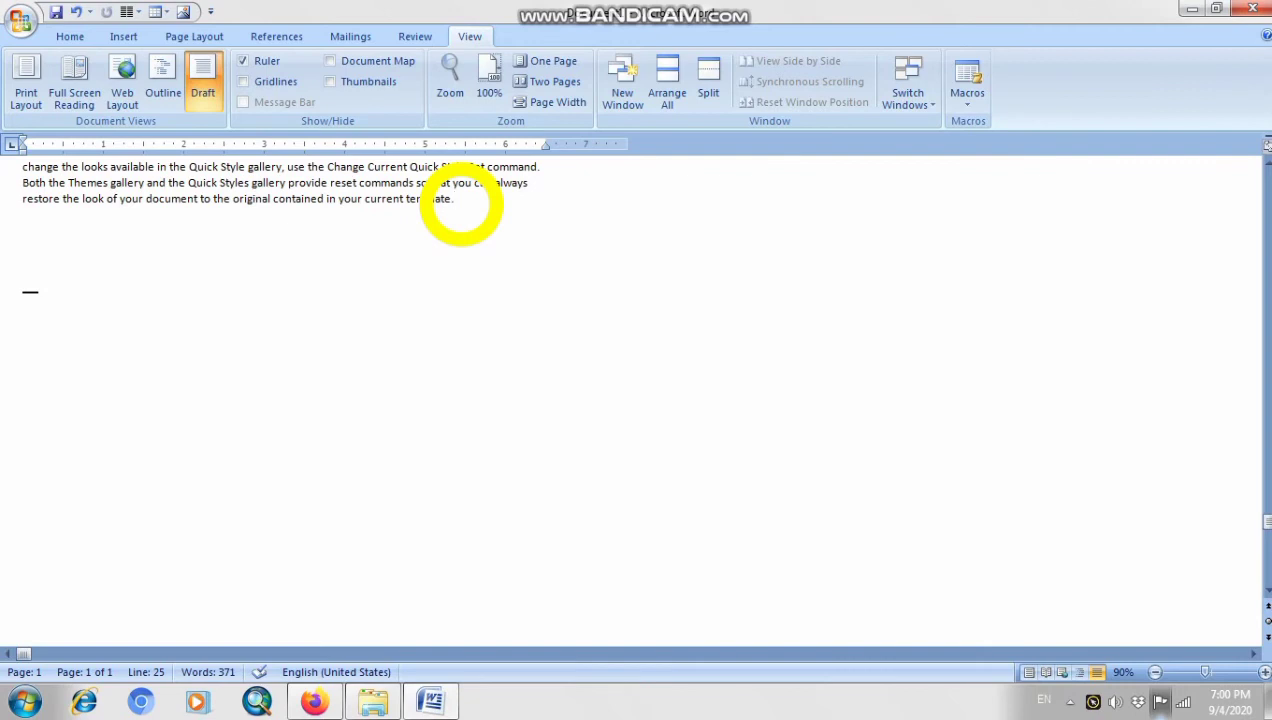
click(66, 38)
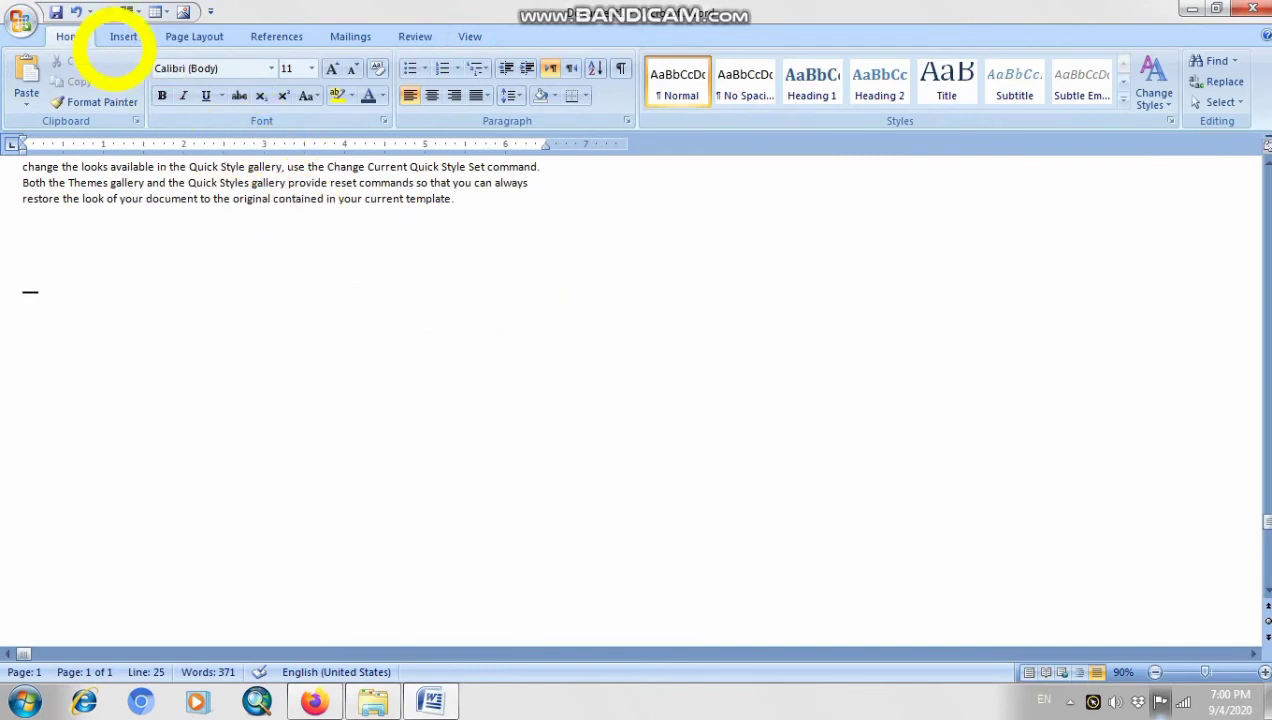
click(470, 36)
click(32, 78)
click(84, 39)
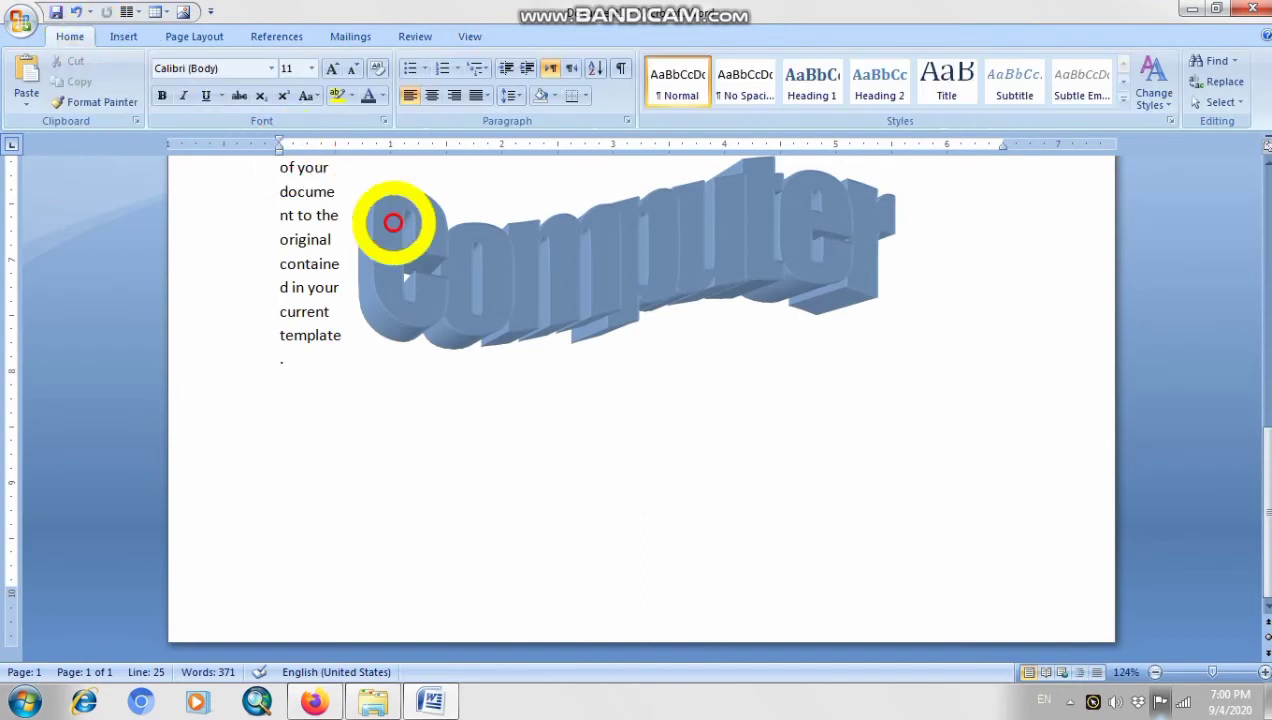
Start a new WordArt in the black upward-slanting style from the gallery's first row, with the text "Books".
click(121, 37)
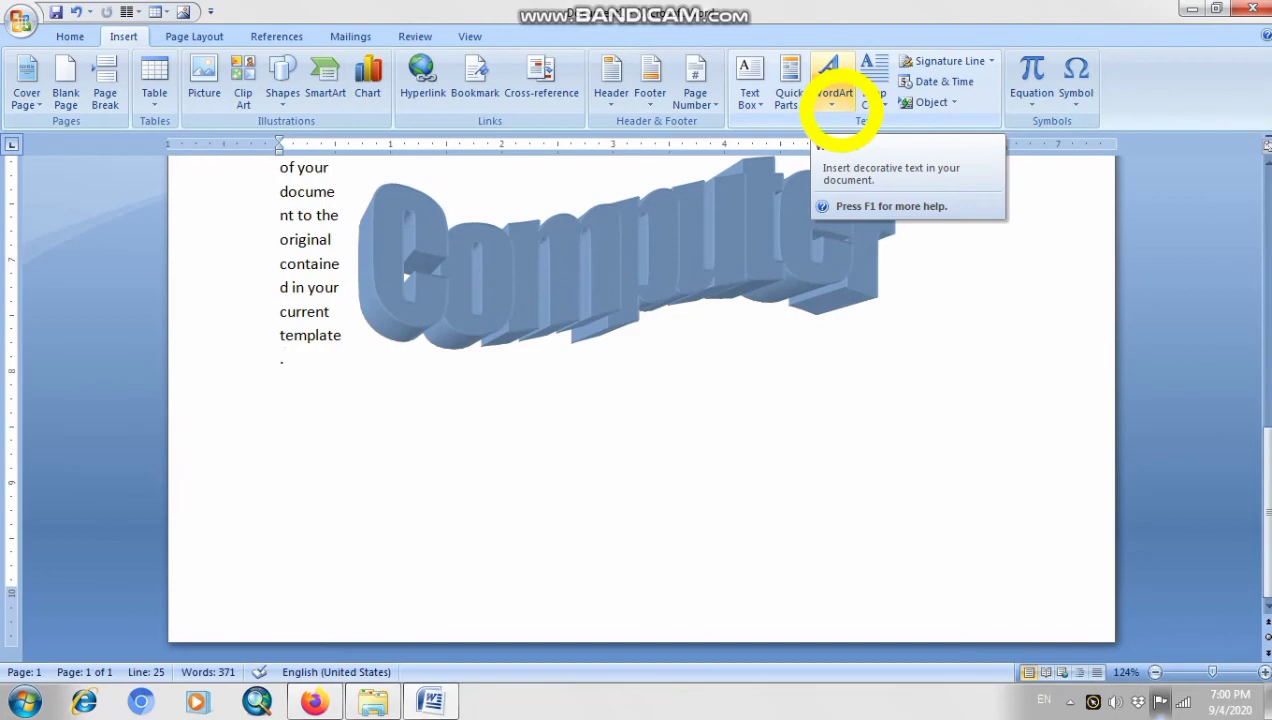
scroll(567, 332, up, 8)
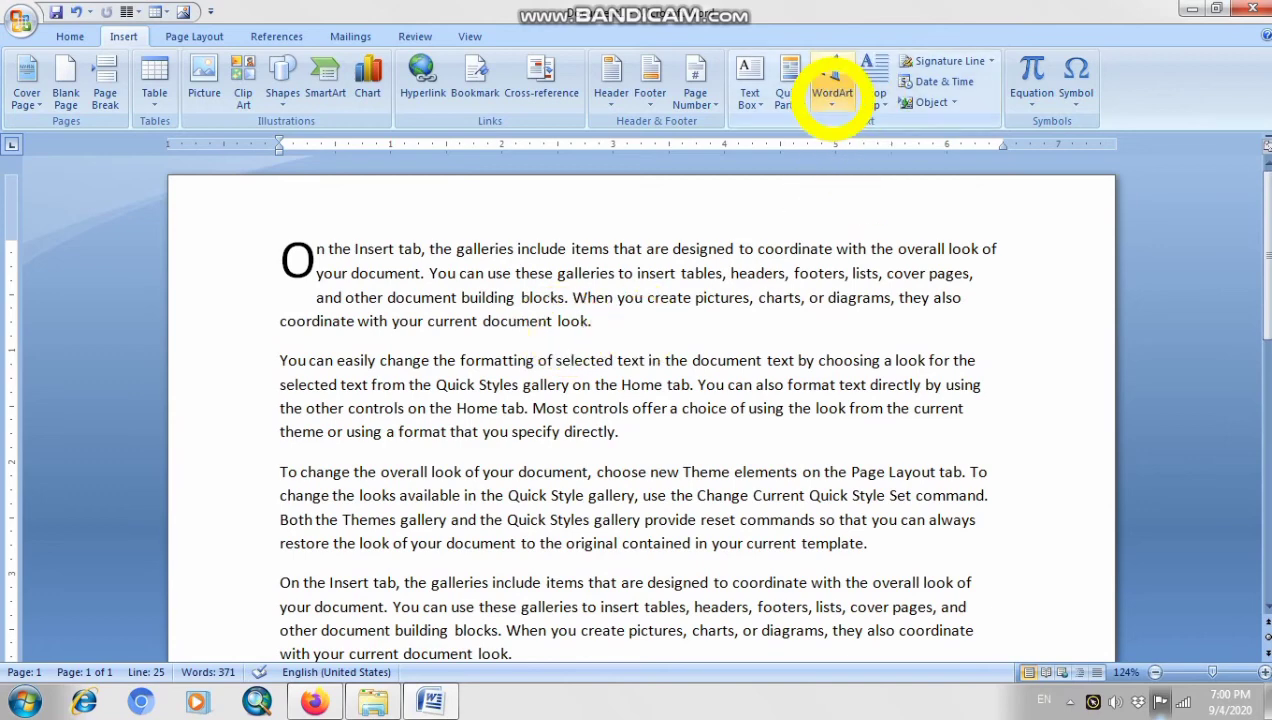
click(833, 95)
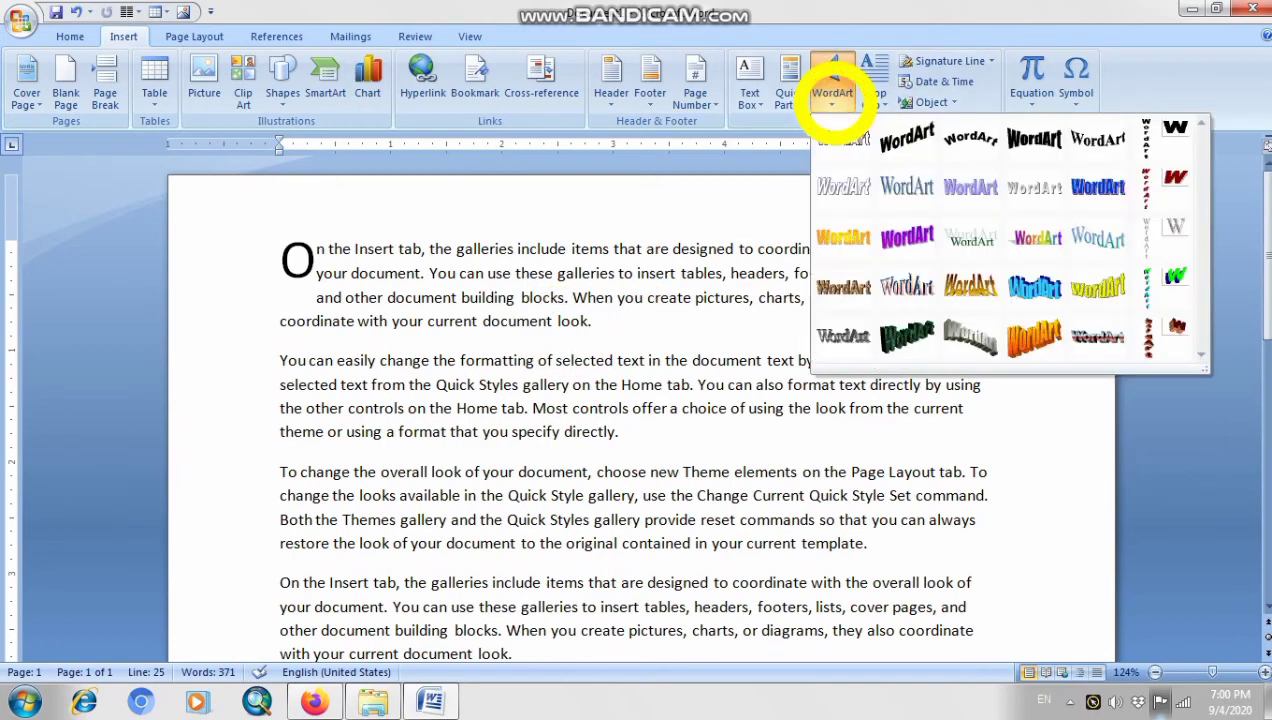
click(907, 145)
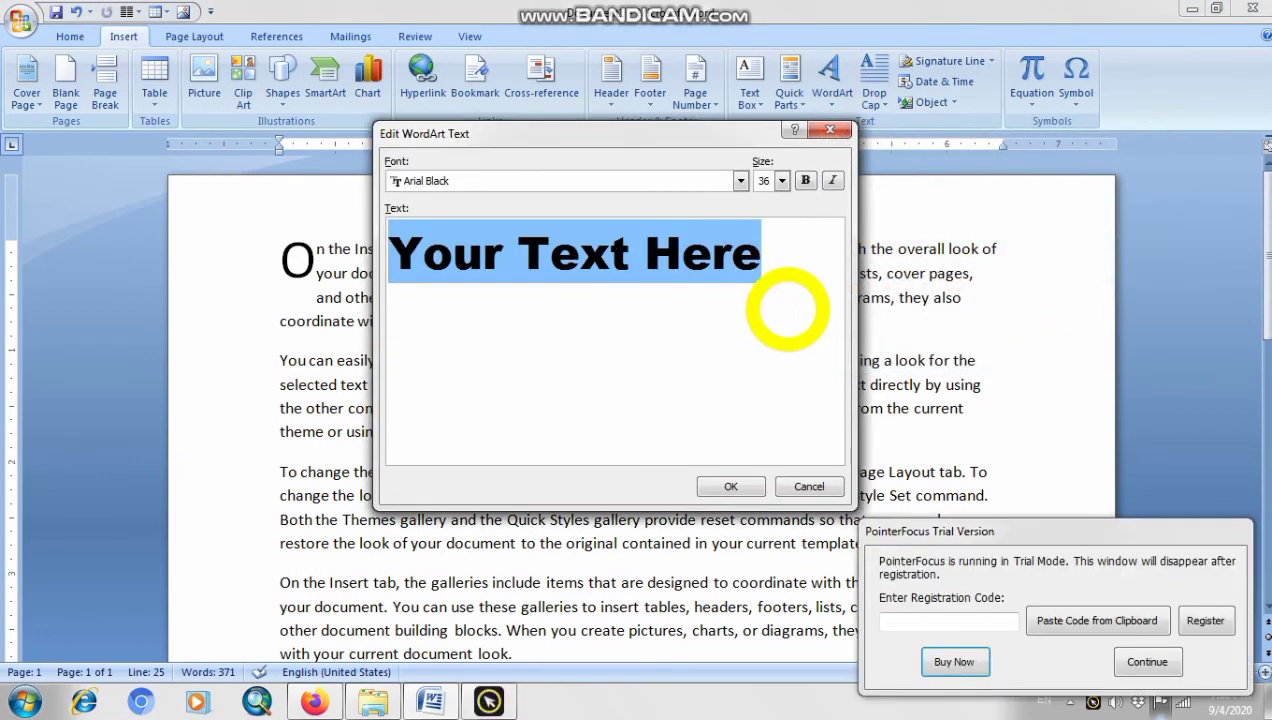
key(BackSpace)
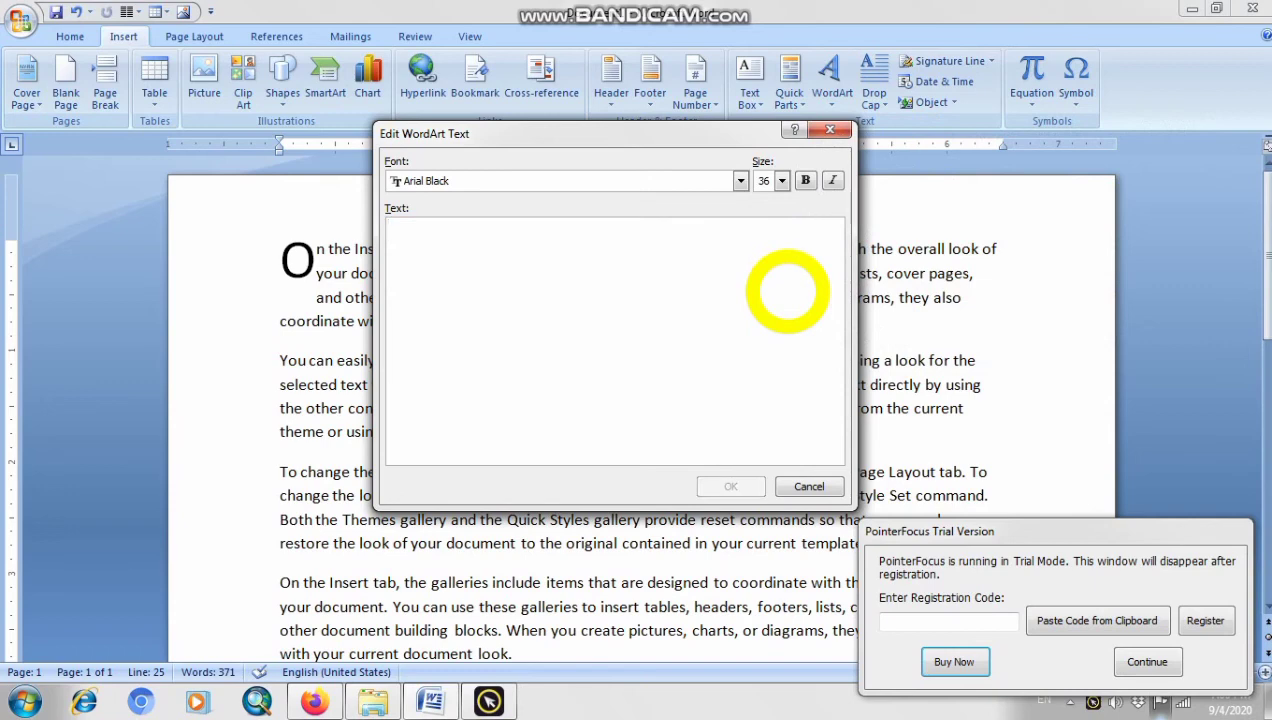
text(BO)
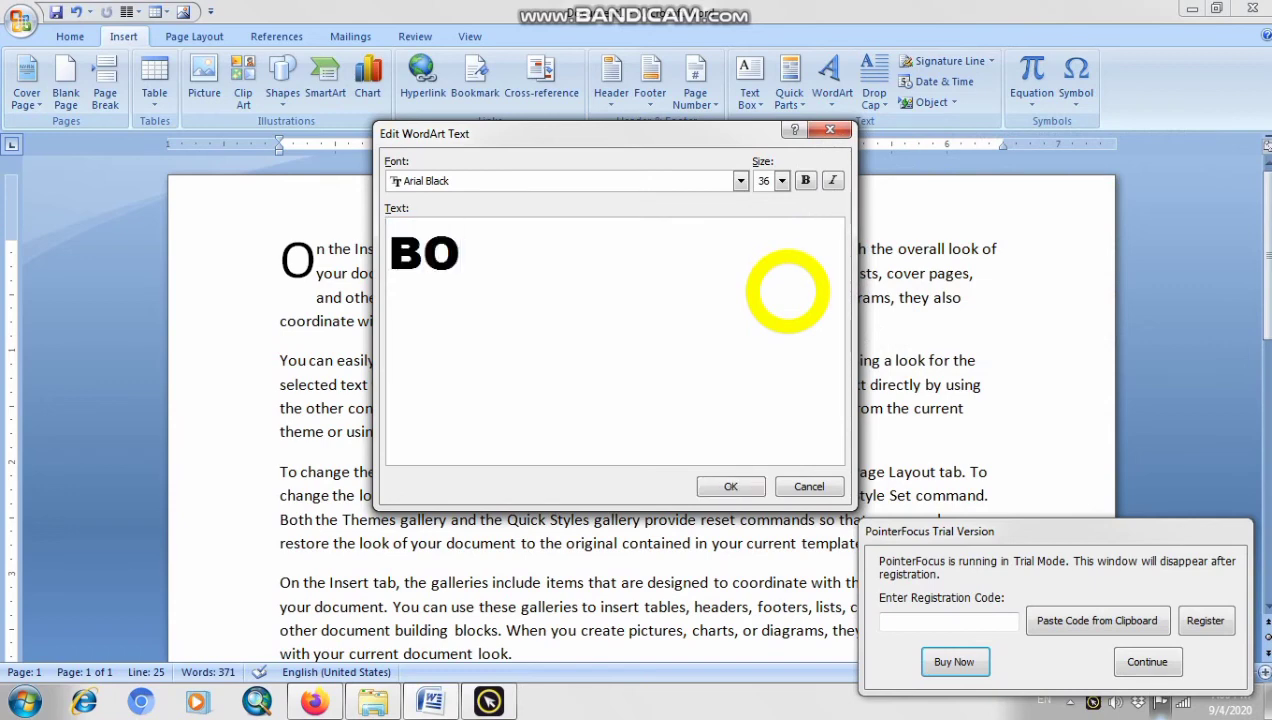
key(BackSpace)
text(ooks)
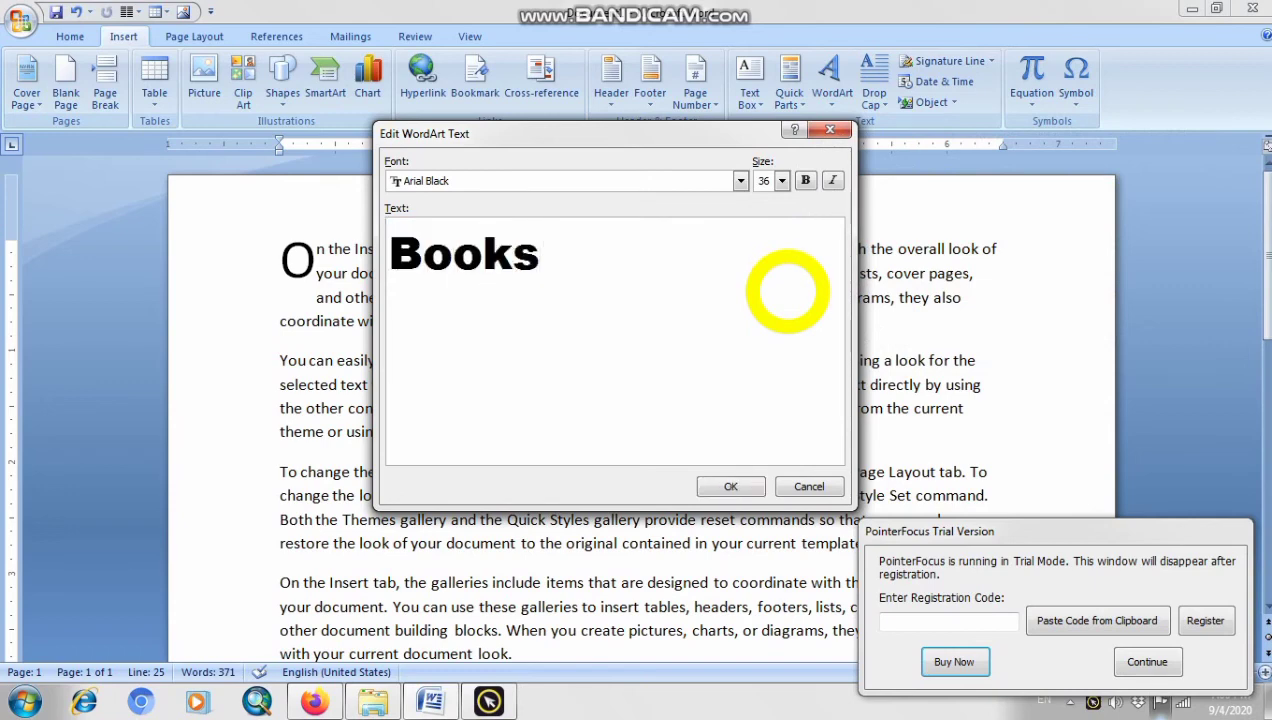
text( are goo)
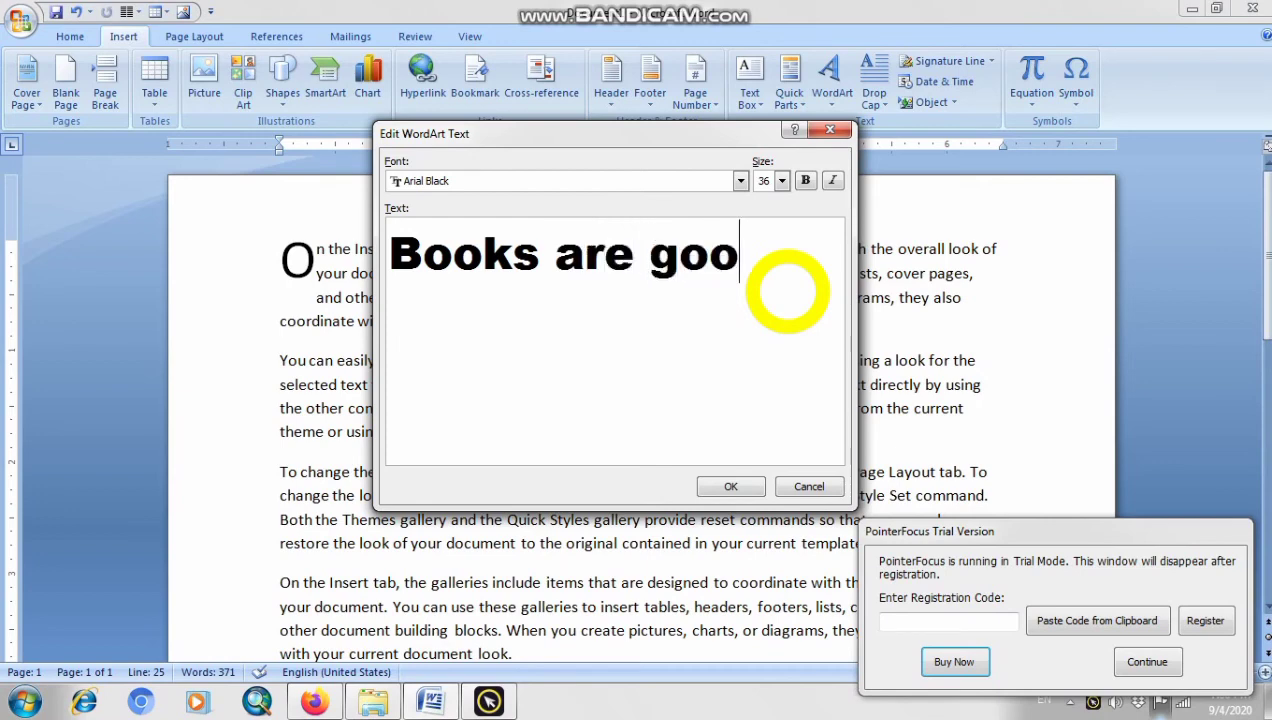
text(d F)
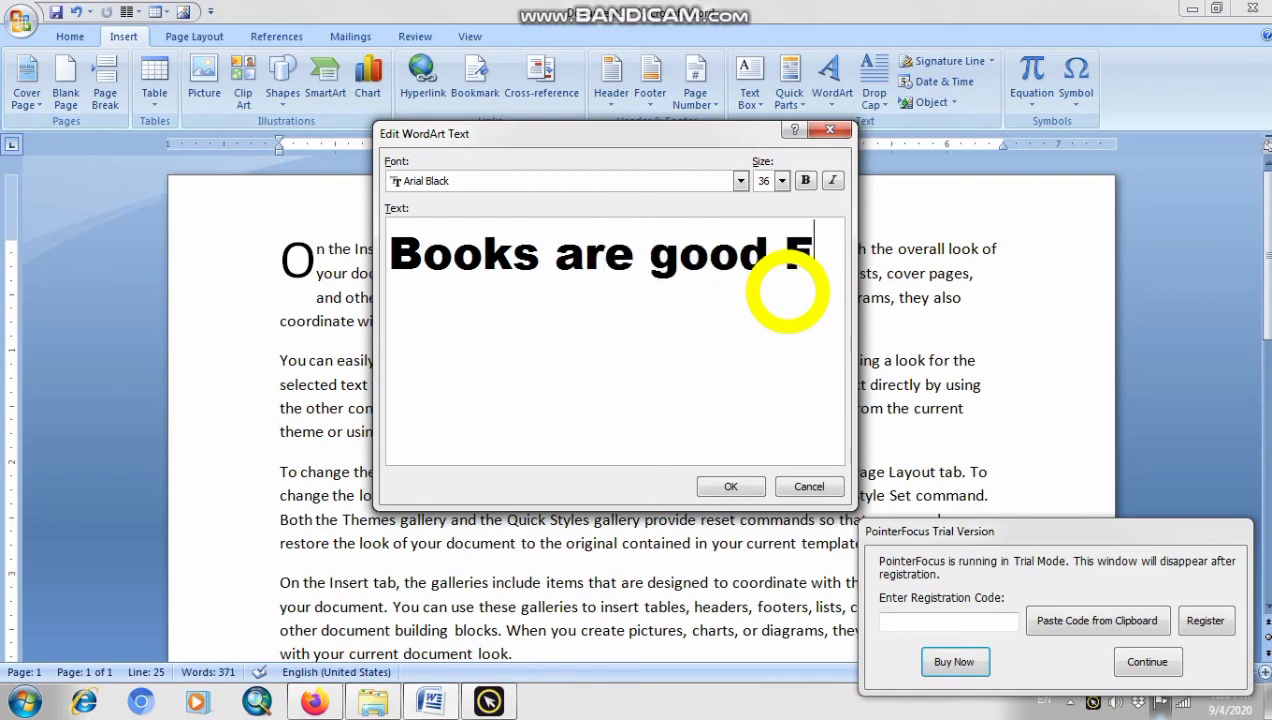
key(Return)
text(Fe)
key(BackSpace)
key(BackSpace)
key(BackSpace)
key(BackSpace)
key(BackSpace)
key(BackSpace)
key(BackSpace)
key(BackSpace)
key(BackSpace)
key(BackSpace)
key(BackSpace)
key(BackSpace)
key(BackSpace)
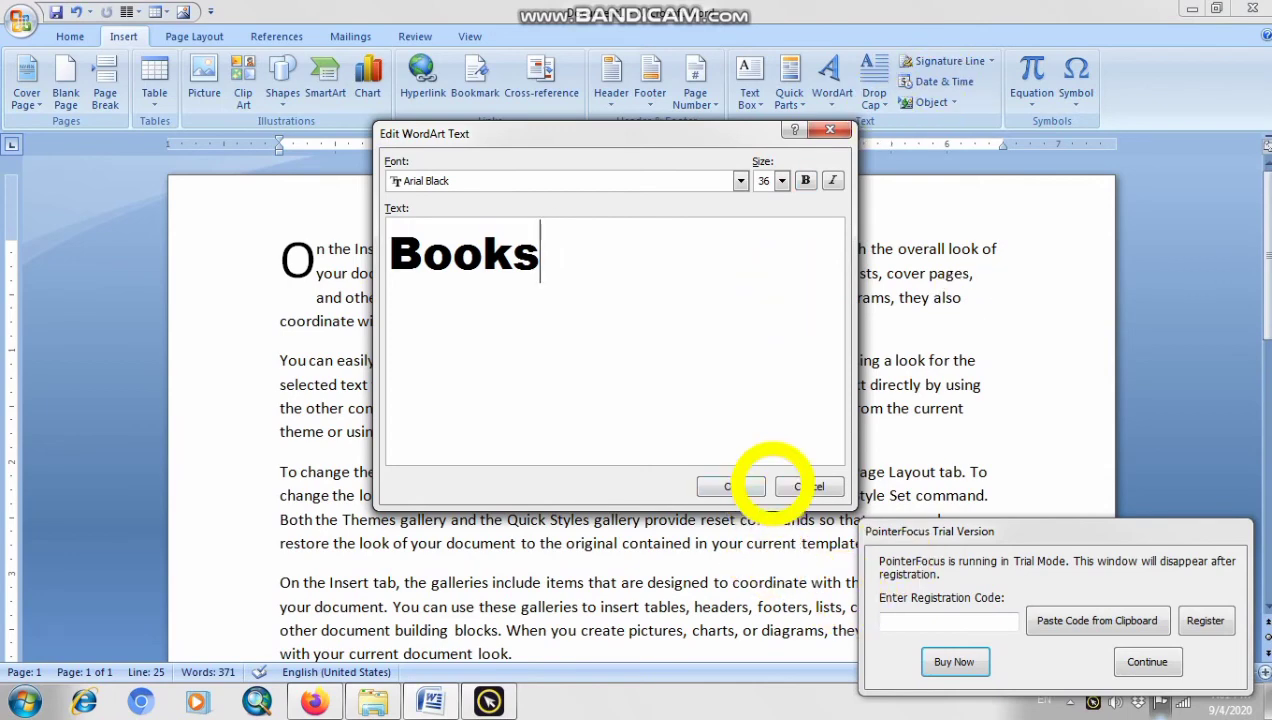
Confirm the "Books" WordArt and delete the blue 3-D "Computer" WordArt at the document's end.
click(730, 486)
scroll(865, 467, down, 3)
scroll(865, 467, down, 5)
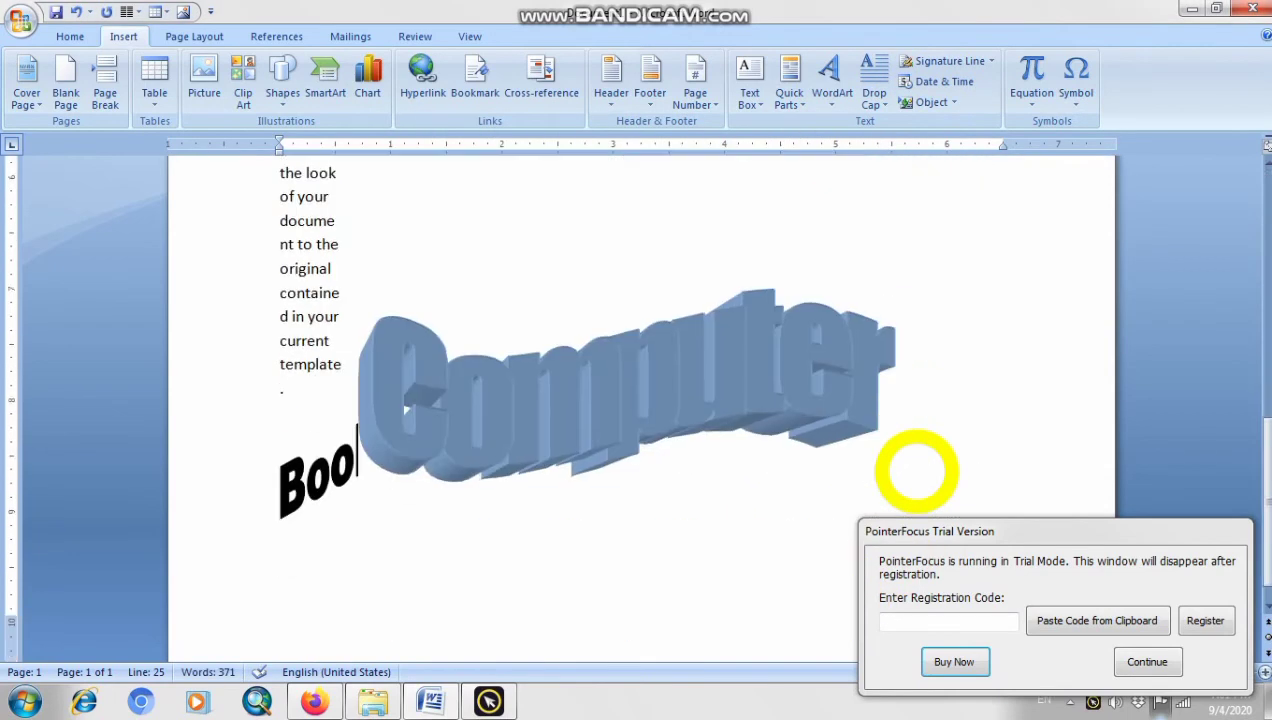
click(528, 395)
key(Delete)
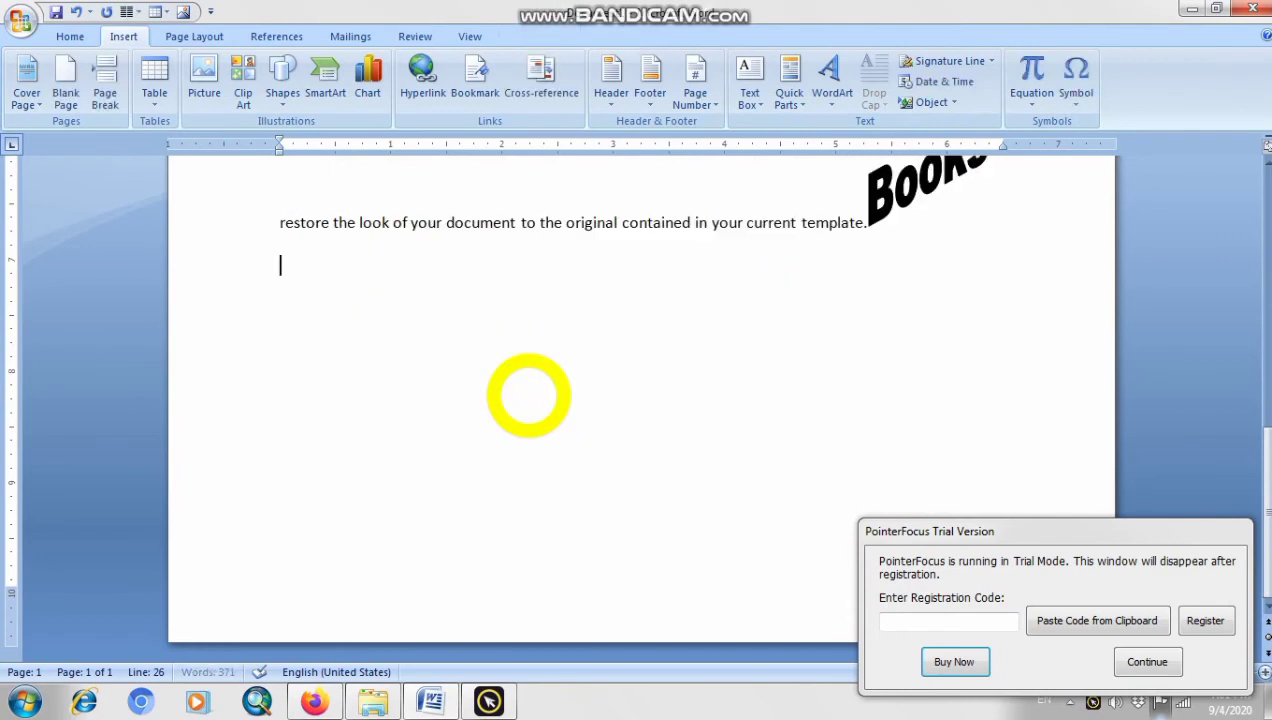
Put the "Books" WordArt on its own line below the last paragraph.
scroll(824, 468, up, 5)
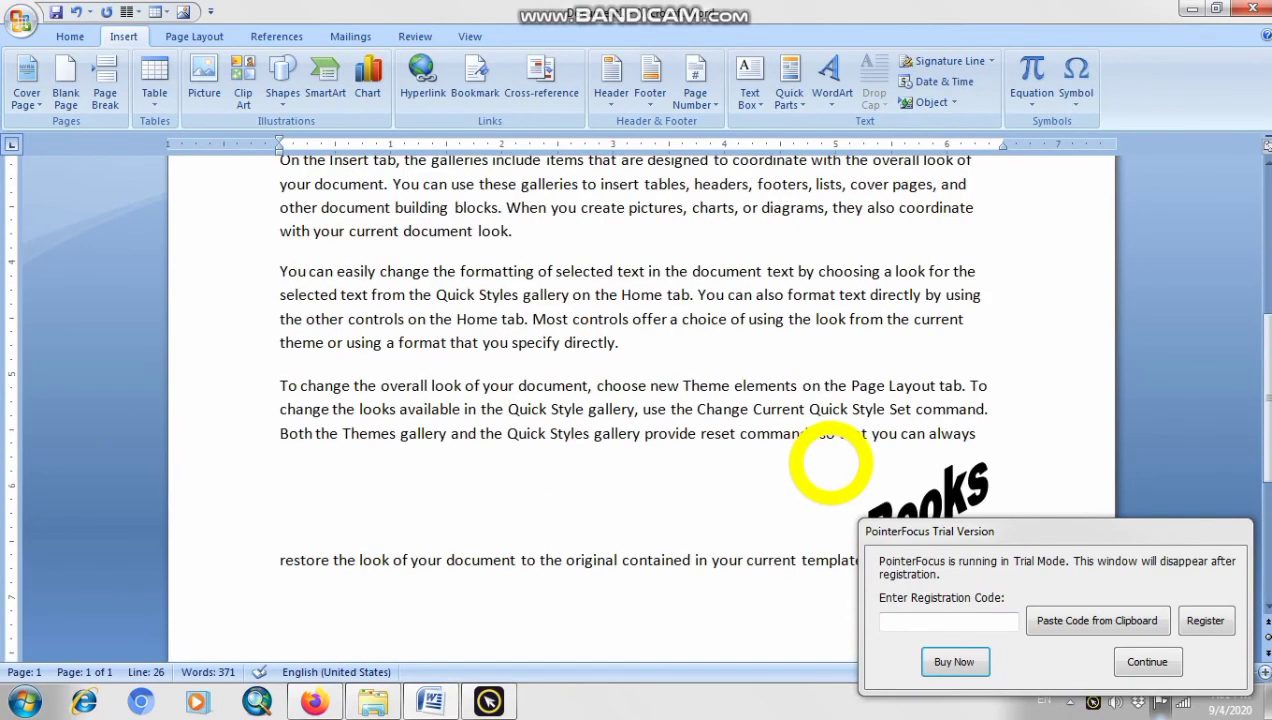
click(945, 495)
scroll(945, 495, down, 4)
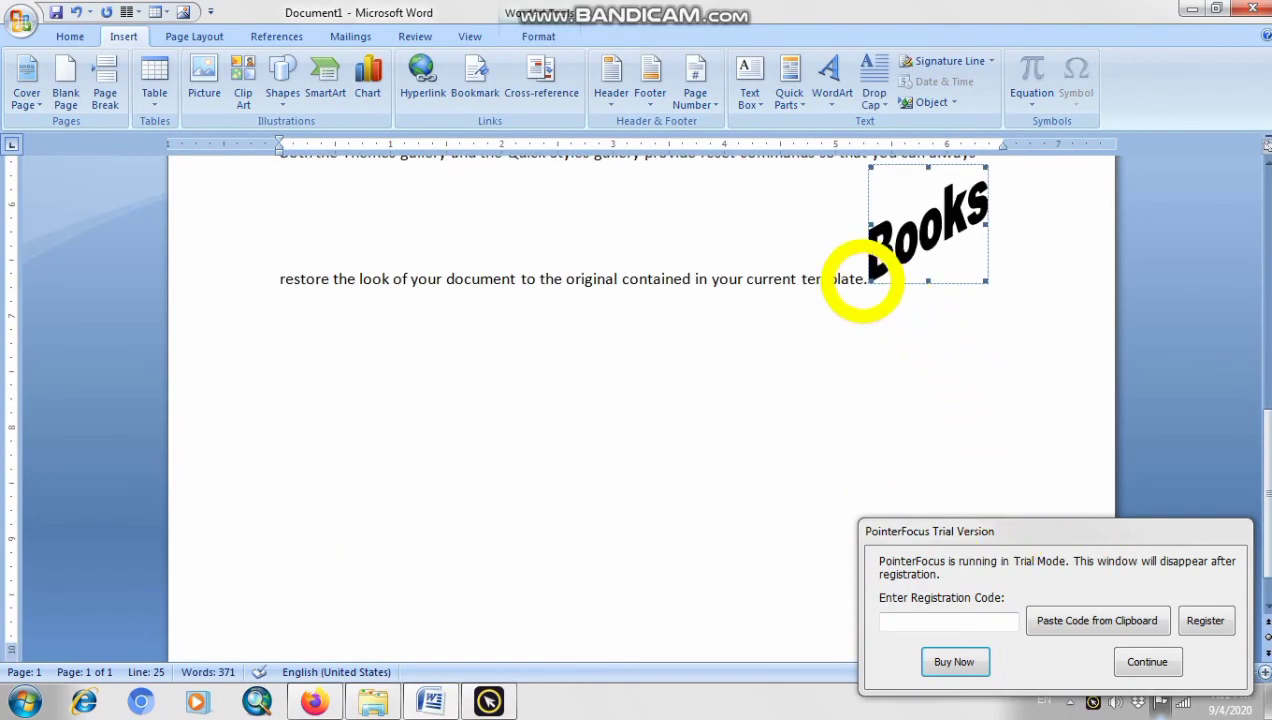
click(971, 463)
key(Return)
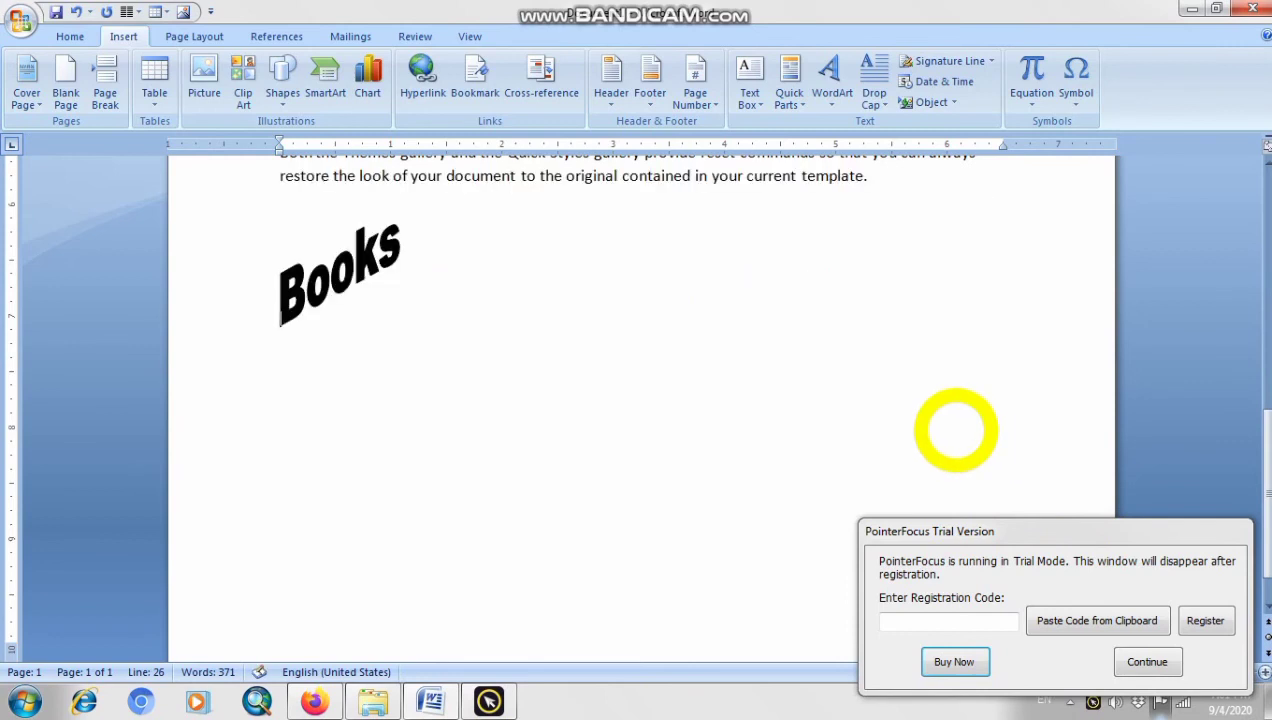
Center the "Books" WordArt horizontally on its line.
click(323, 278)
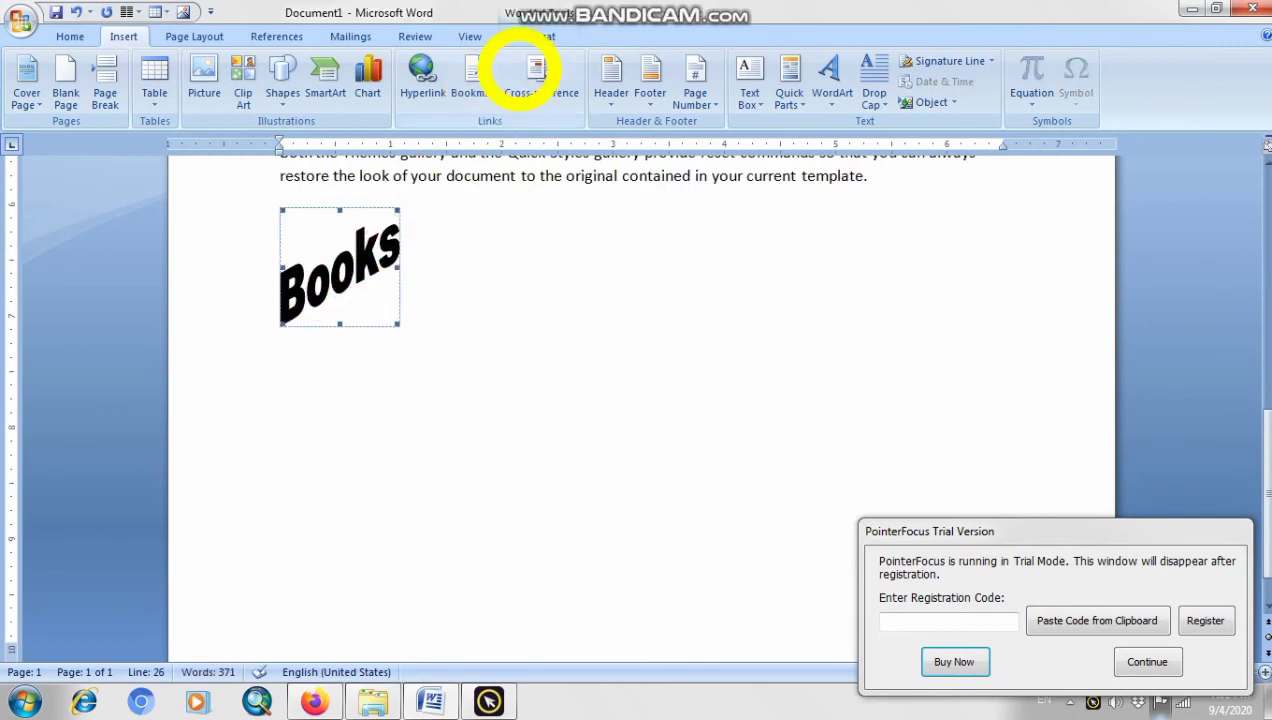
click(536, 36)
click(67, 36)
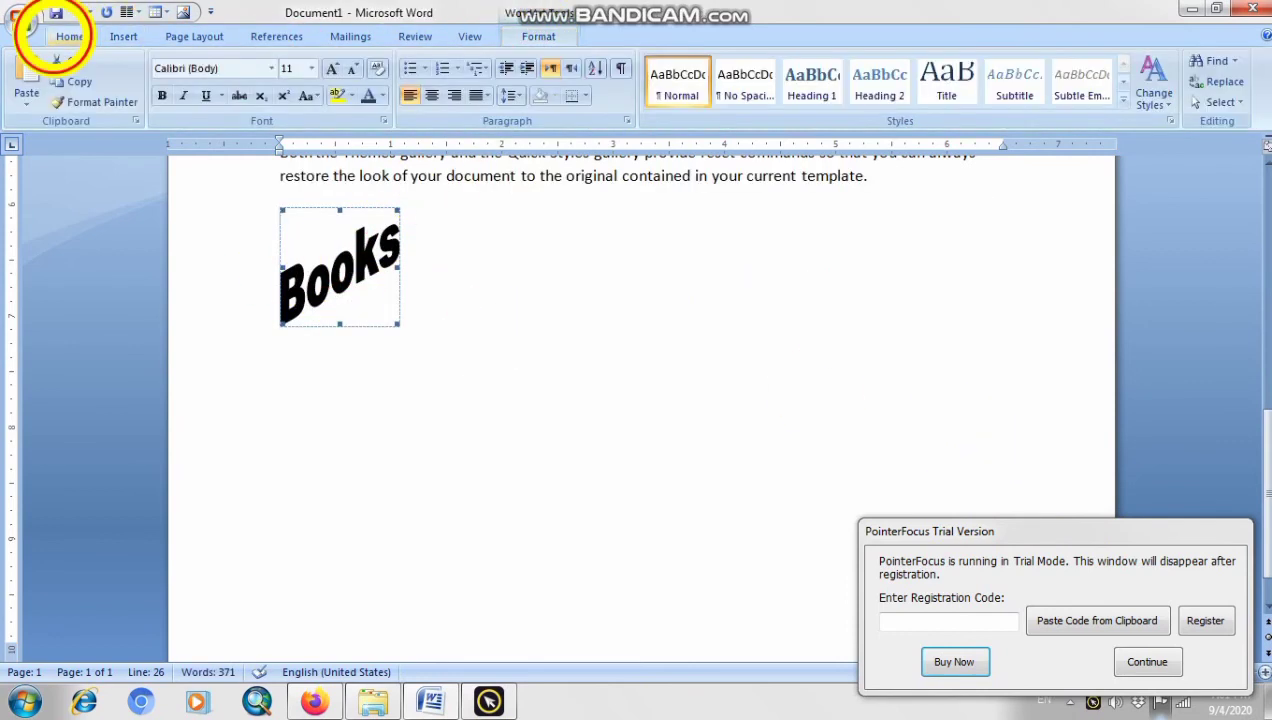
click(431, 95)
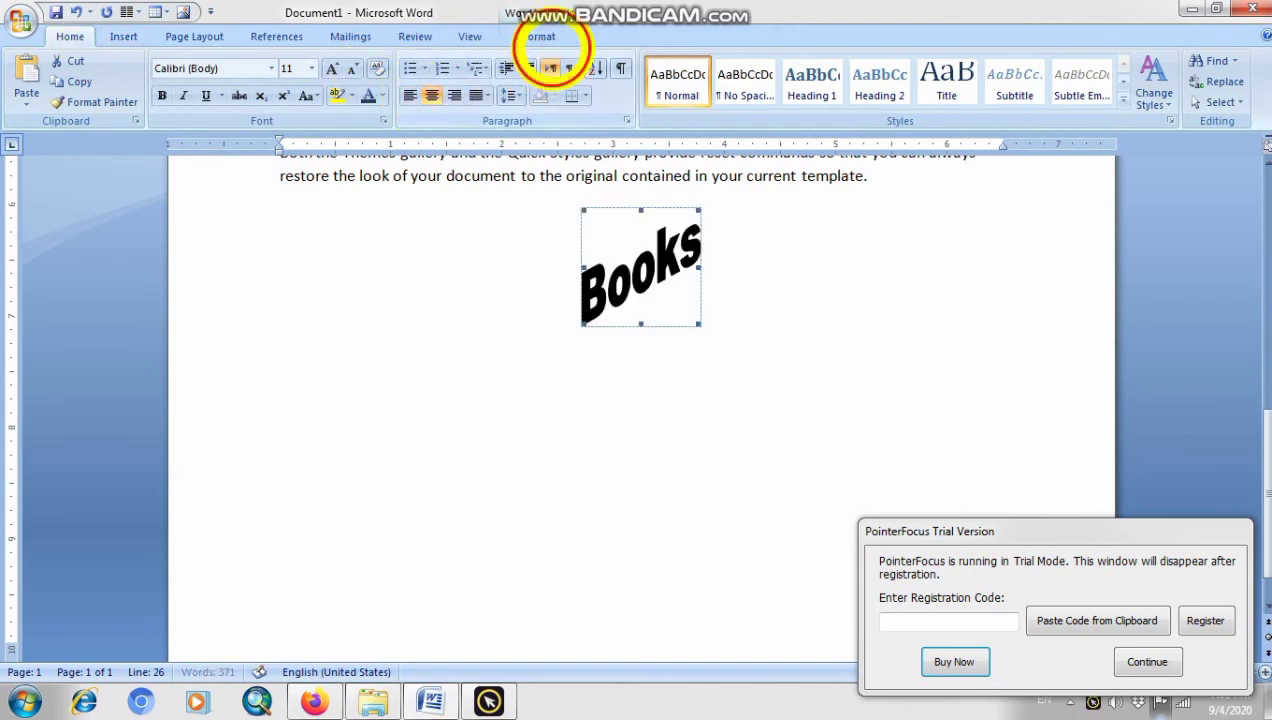
Change the "Books" WordArt to the light blue wavy style with the dark blue shadow in the gallery's fourth row.
click(548, 38)
click(572, 100)
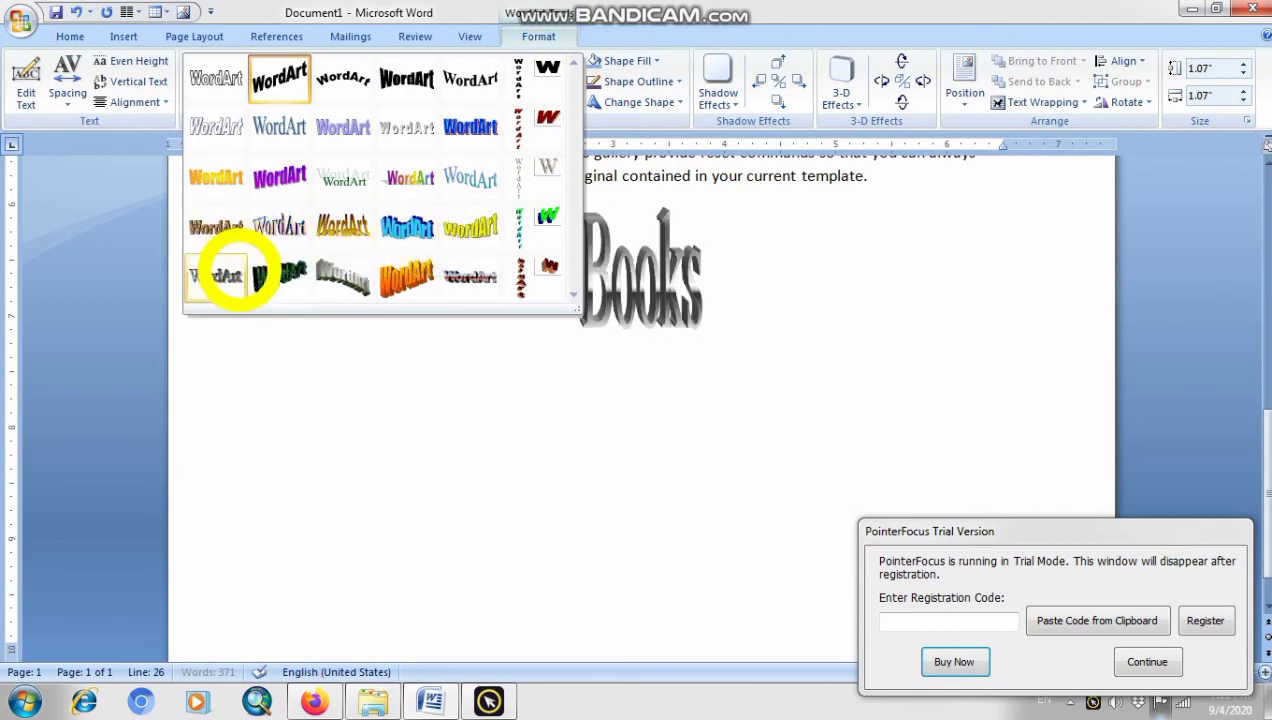
click(396, 228)
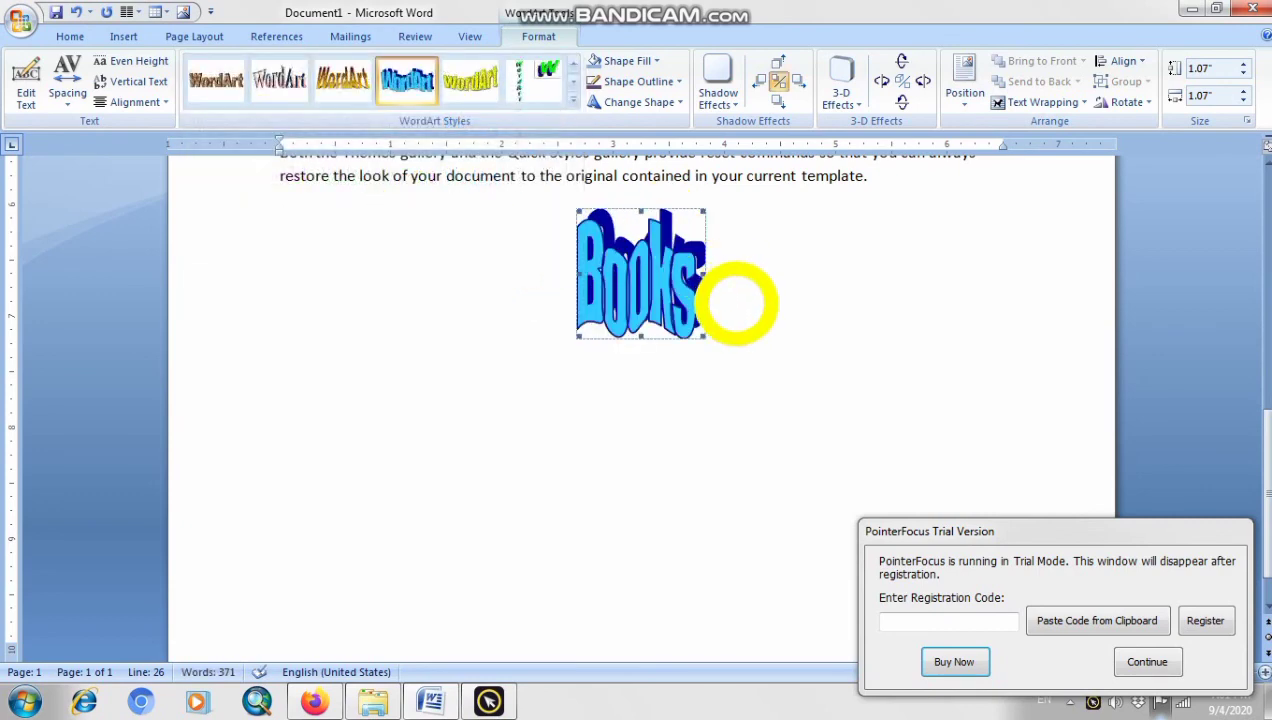
Enlarge the "Books" WordArt to about 1.86" high and 3.72" wide.
drag(703, 336, 903, 405)
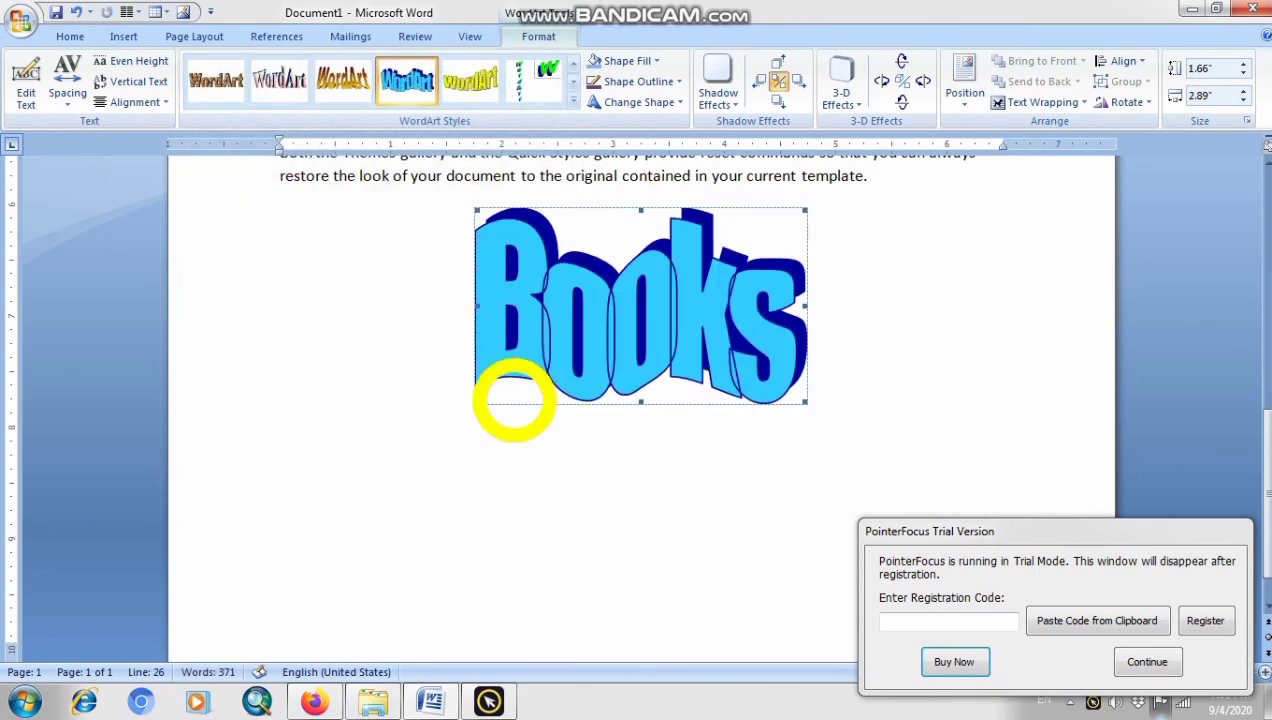
click(474, 399)
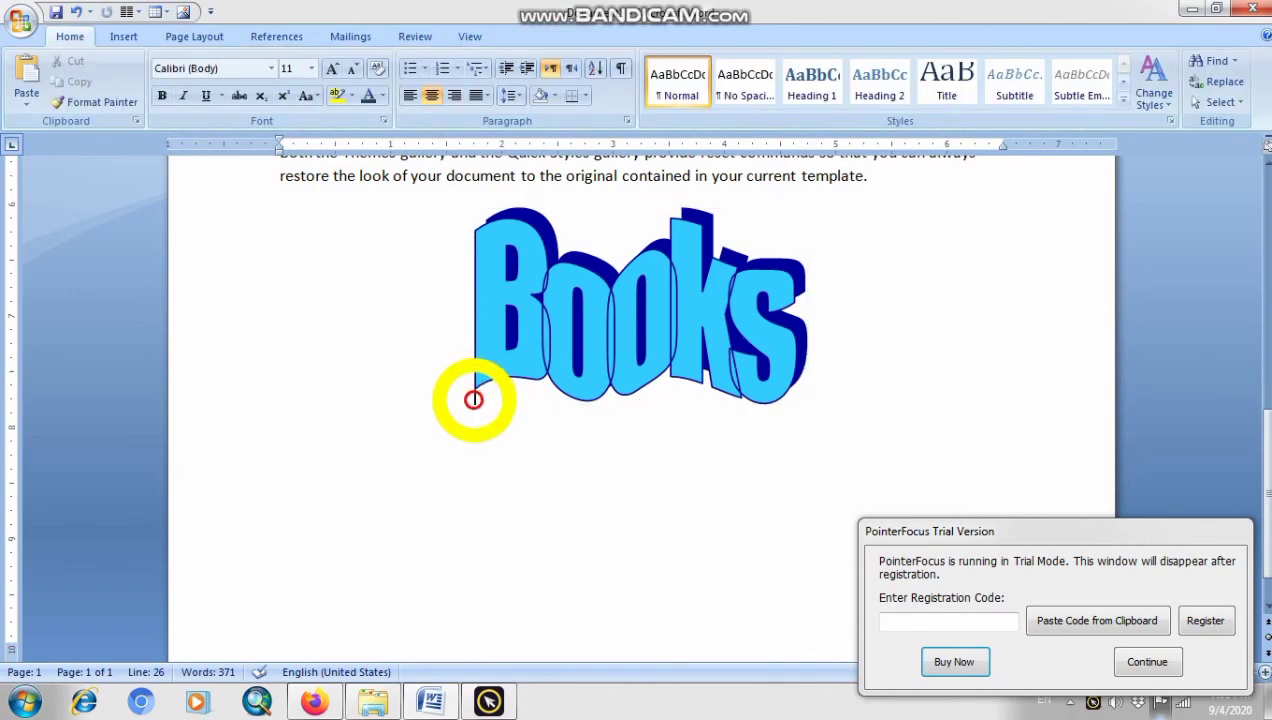
click(483, 384)
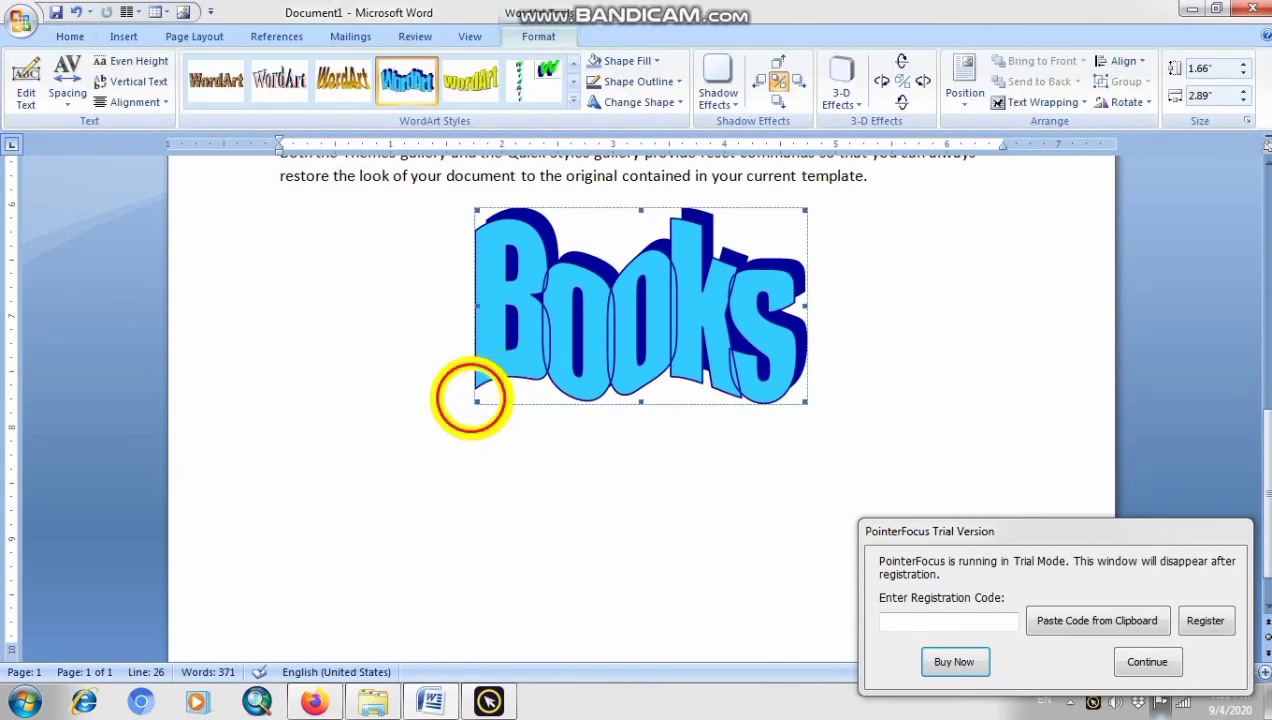
drag(477, 401, 431, 425)
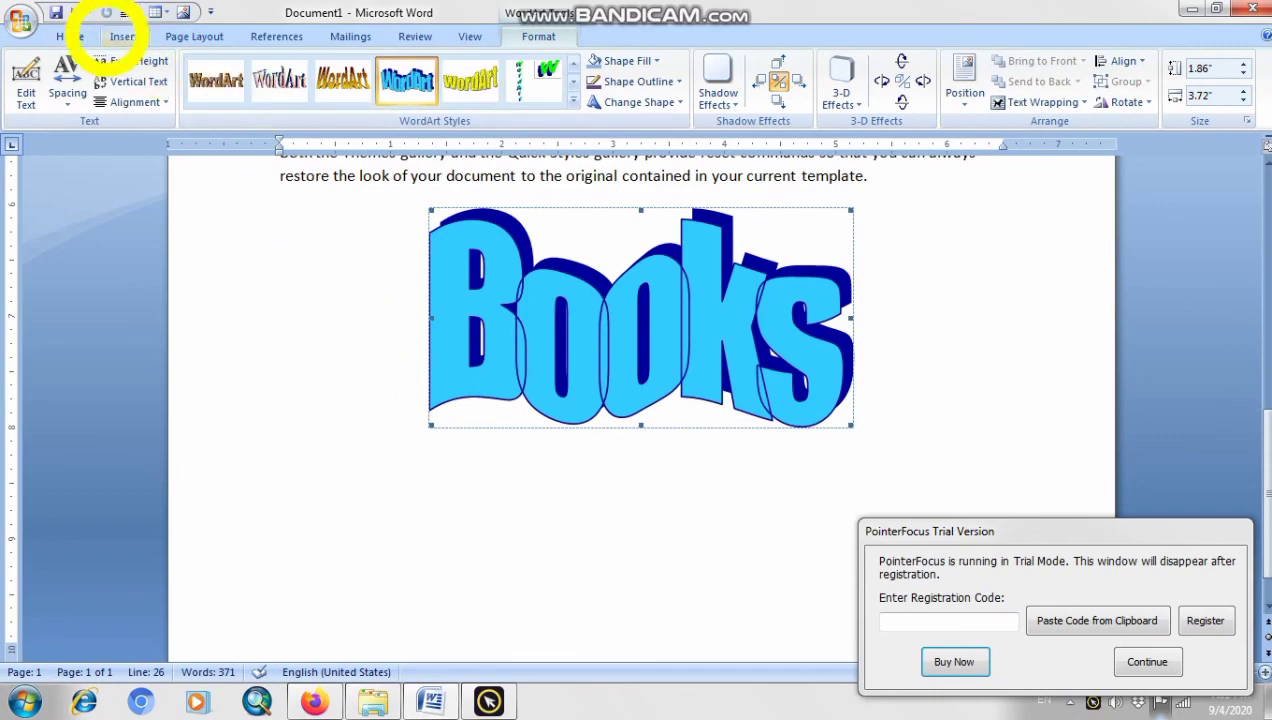
Deselect the "Books" WordArt and dismiss the PointerFocus trial notice without registering.
click(81, 35)
click(1029, 315)
scroll(1031, 317, up, 7)
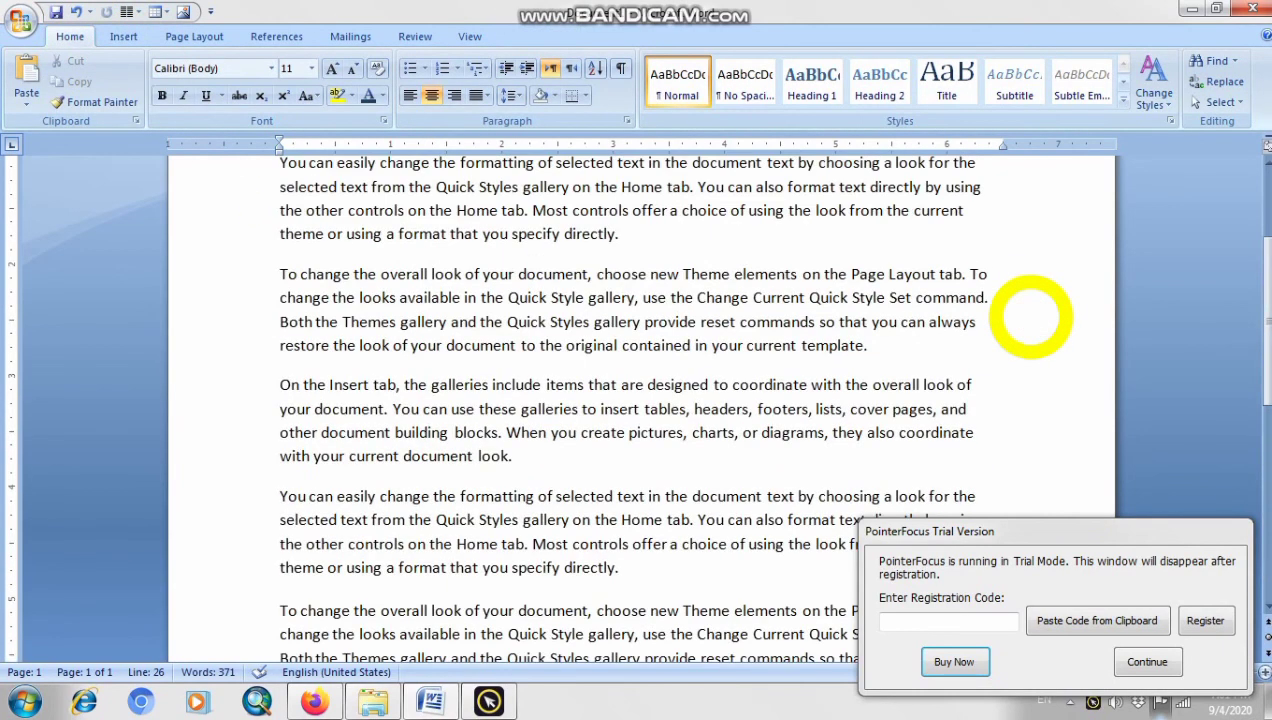
scroll(1031, 317, up, 3)
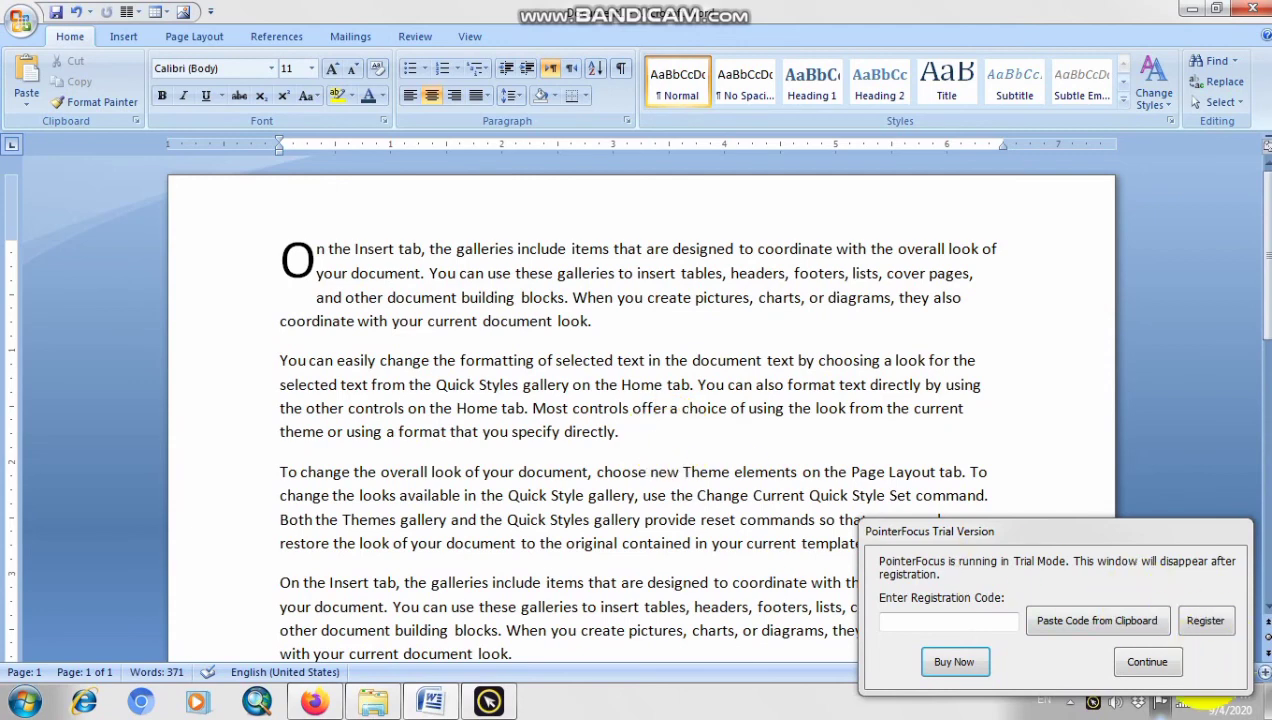
click(1150, 660)
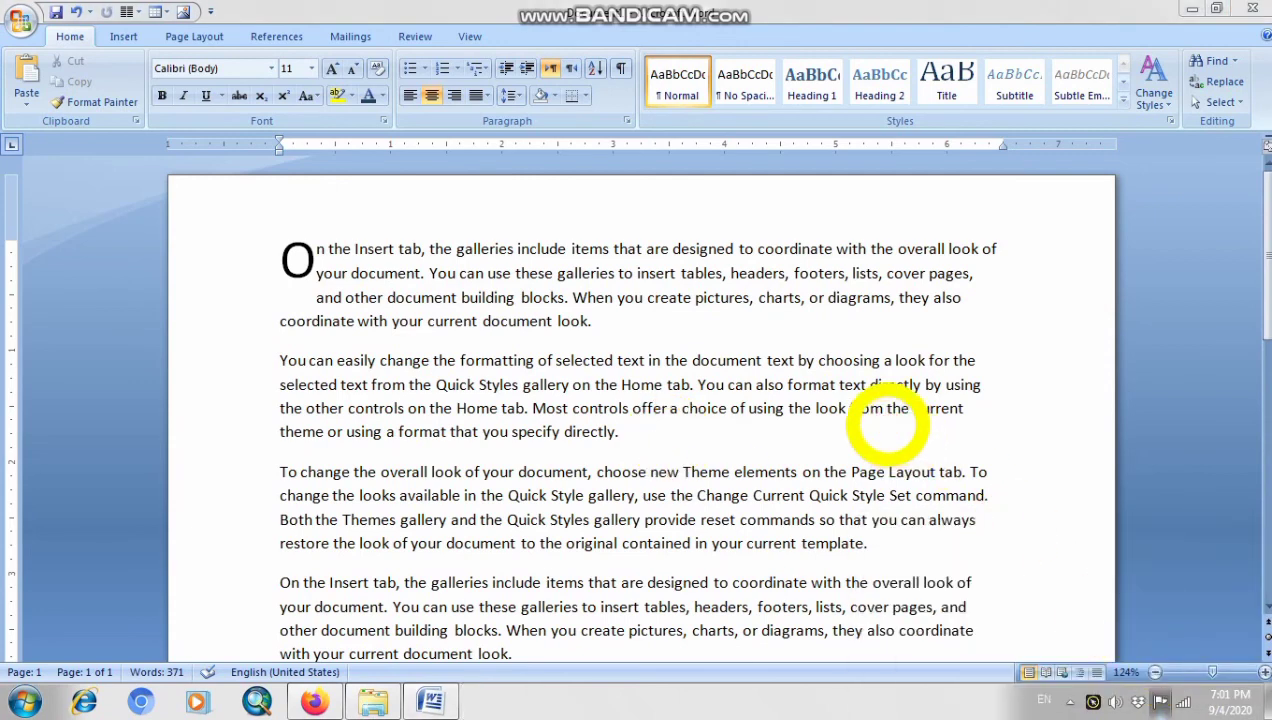